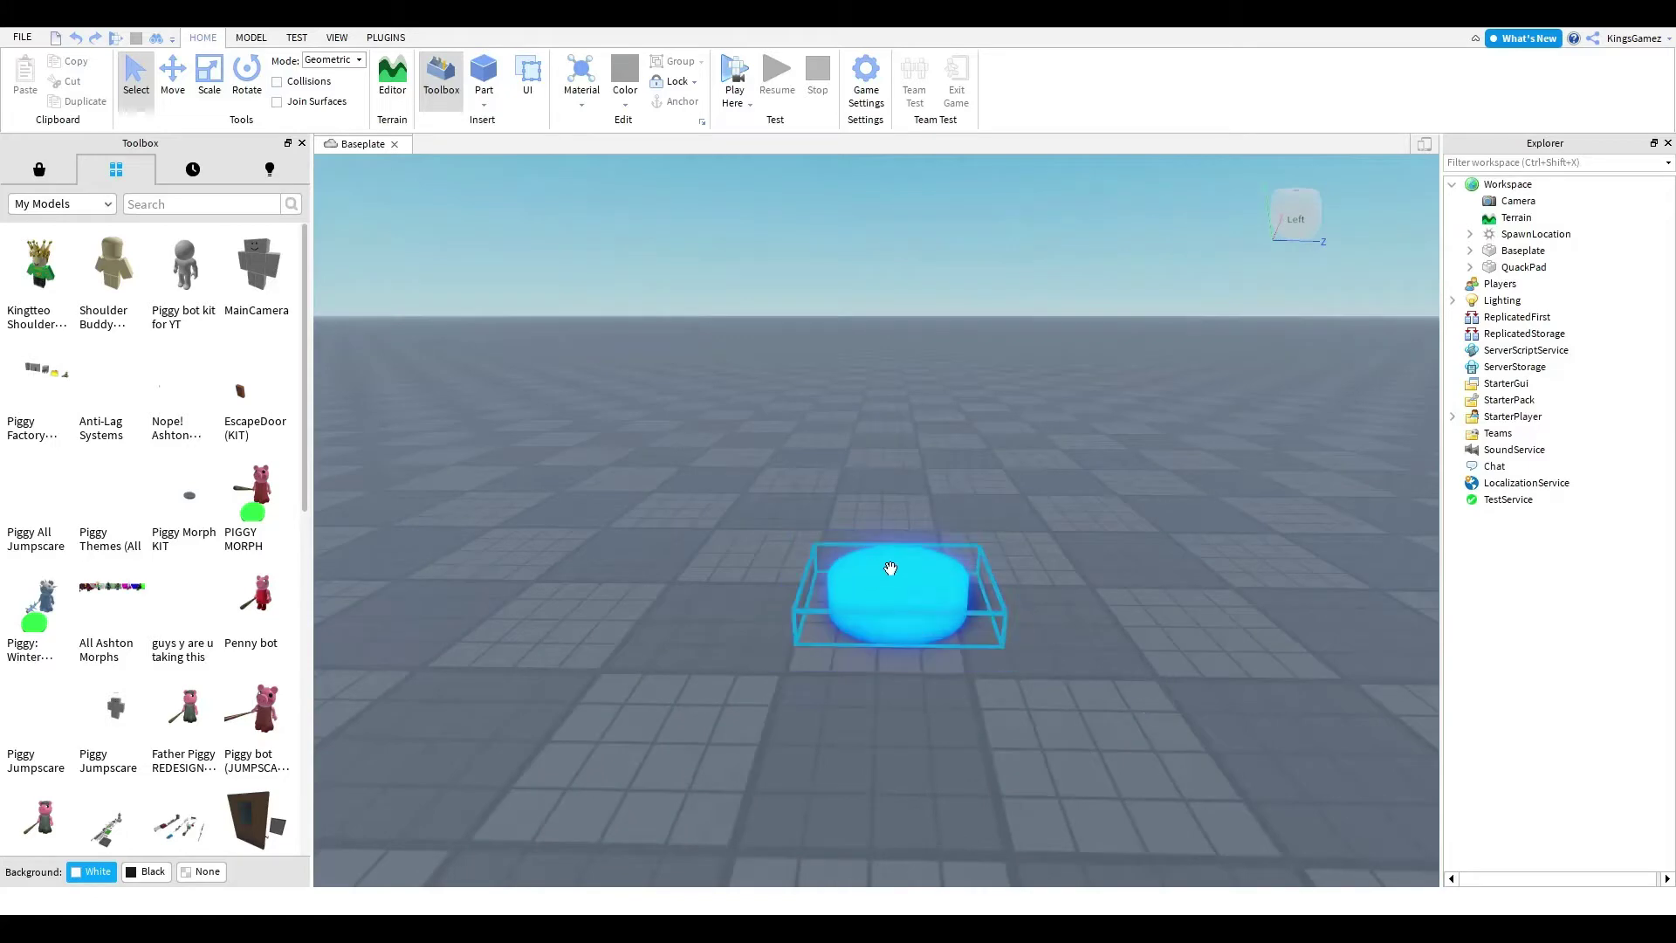
- Inspect the glowing QuackPad on the baseplate from several angles and distances
right_click_drag(834, 452, 901, 684)
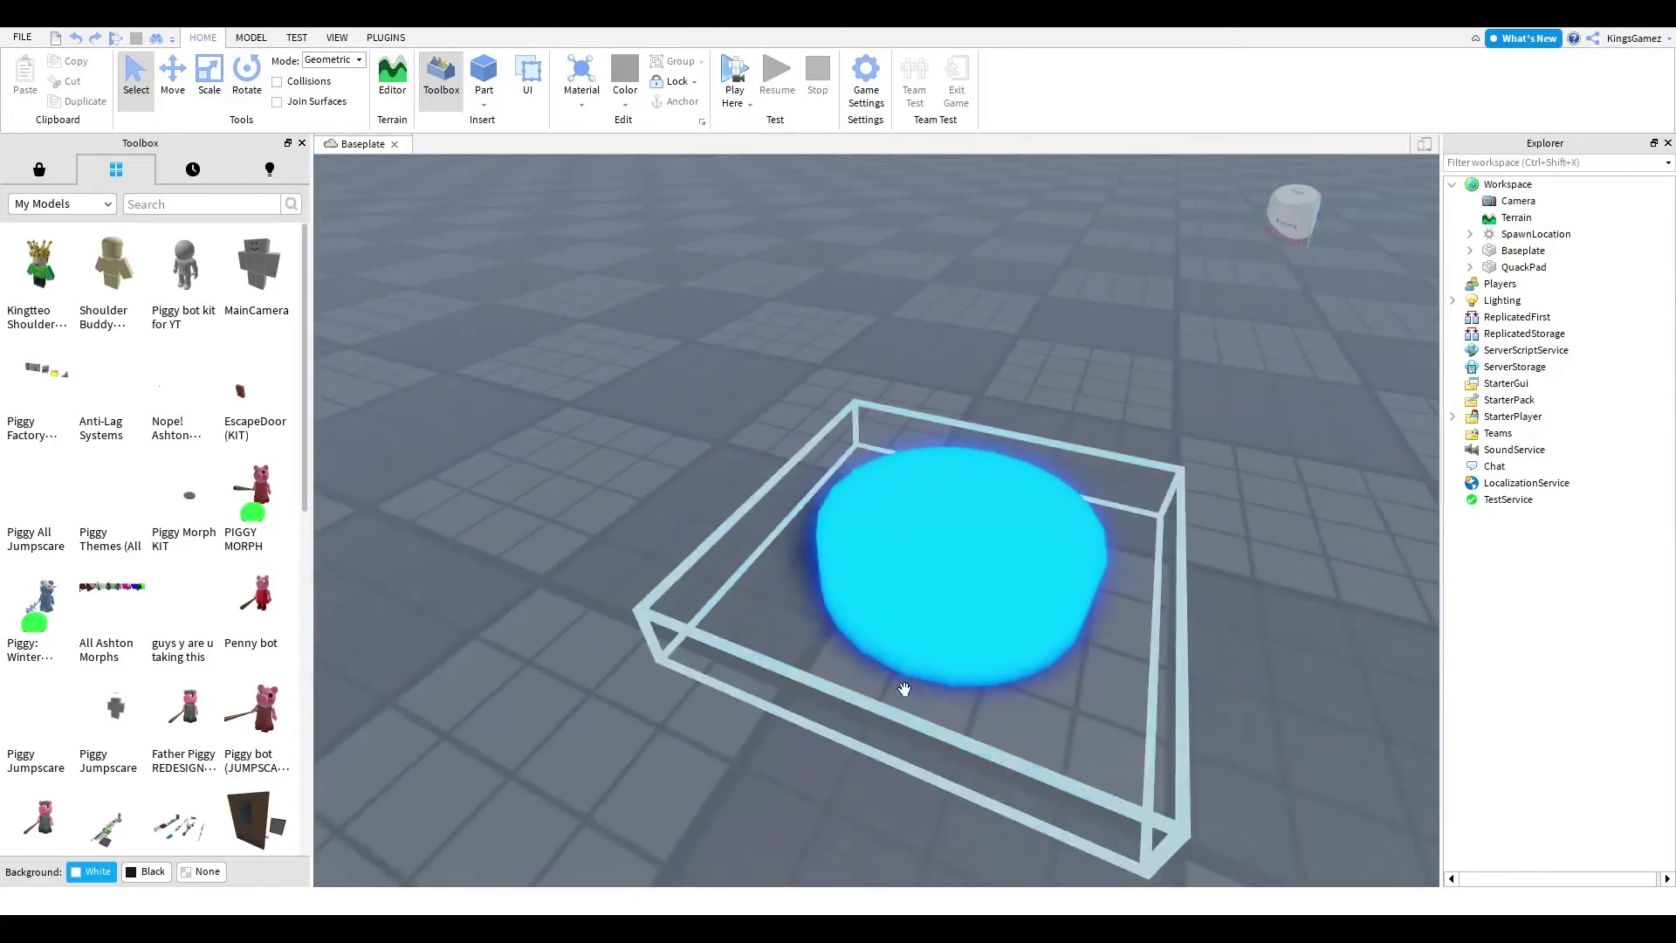
left_click(912, 506)
left_click(739, 405)
scroll(739, 406, "down", 5)
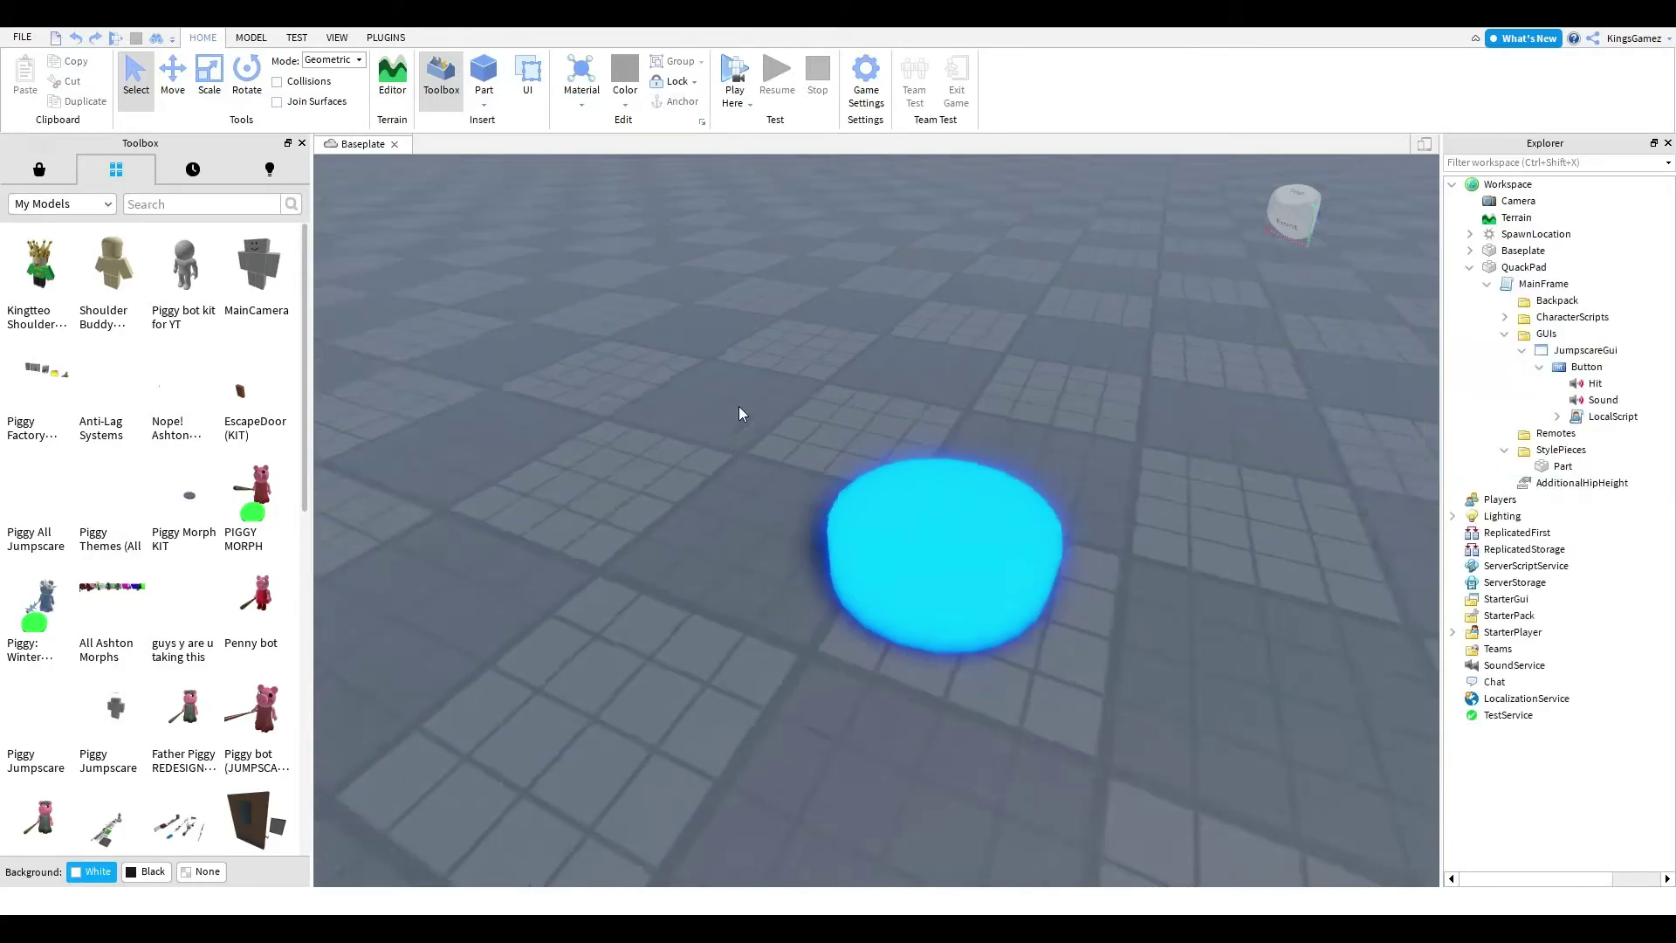
scroll(689, 367, "up", 8)
scroll(655, 373, "down", 3)
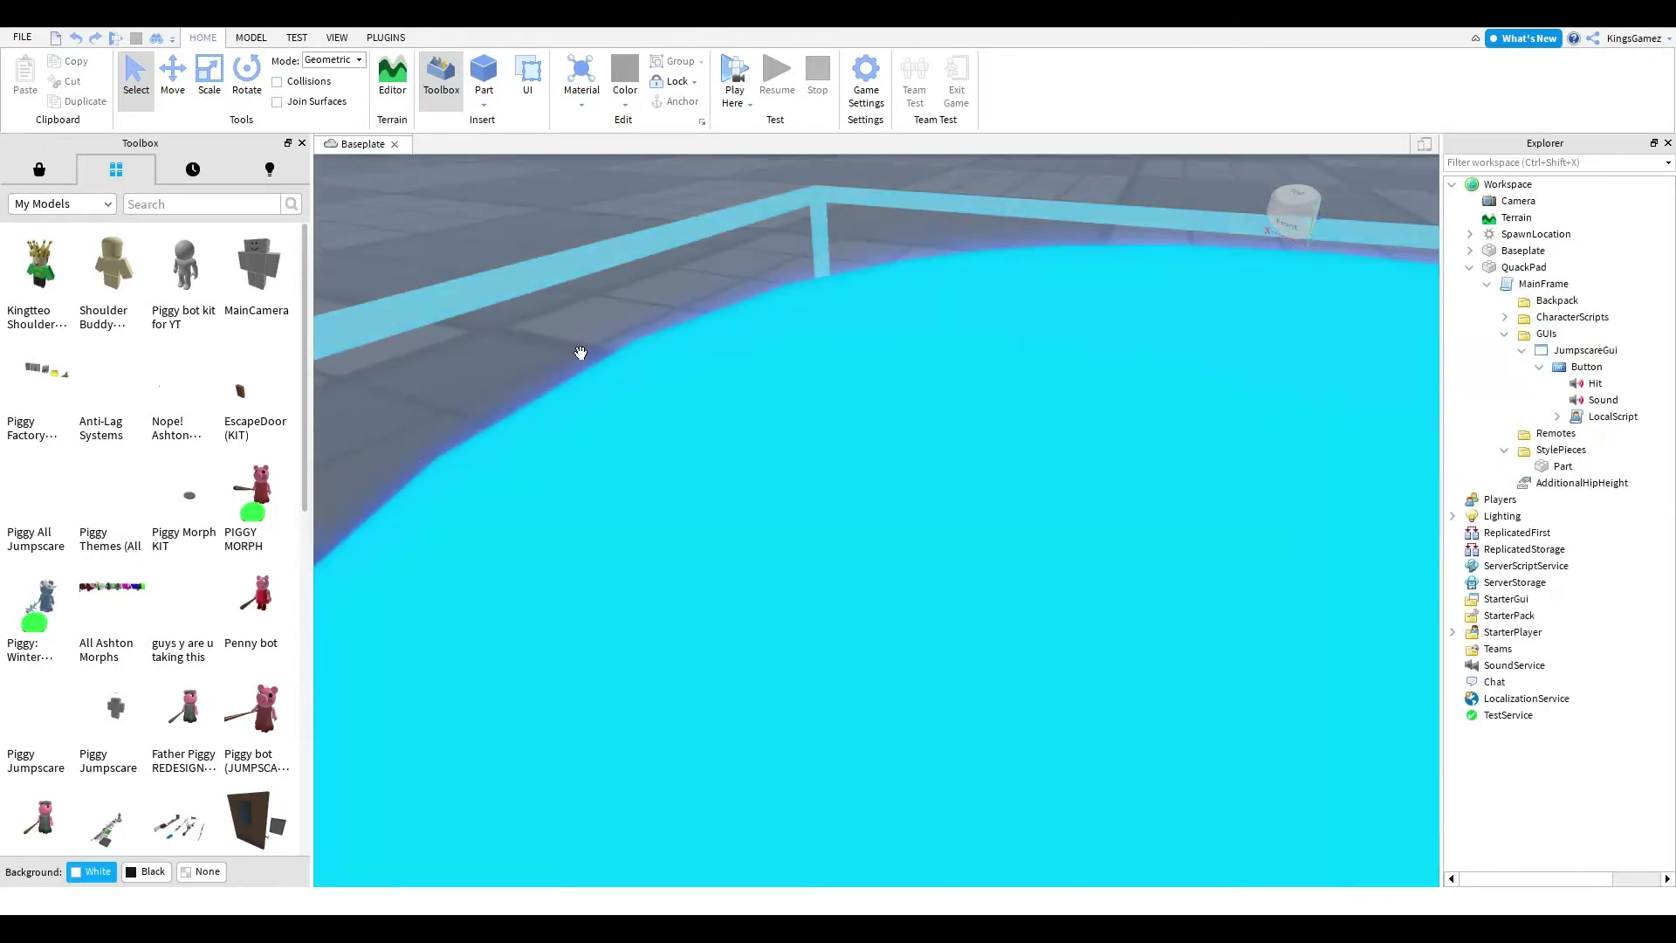
scroll(586, 399, "up", 3)
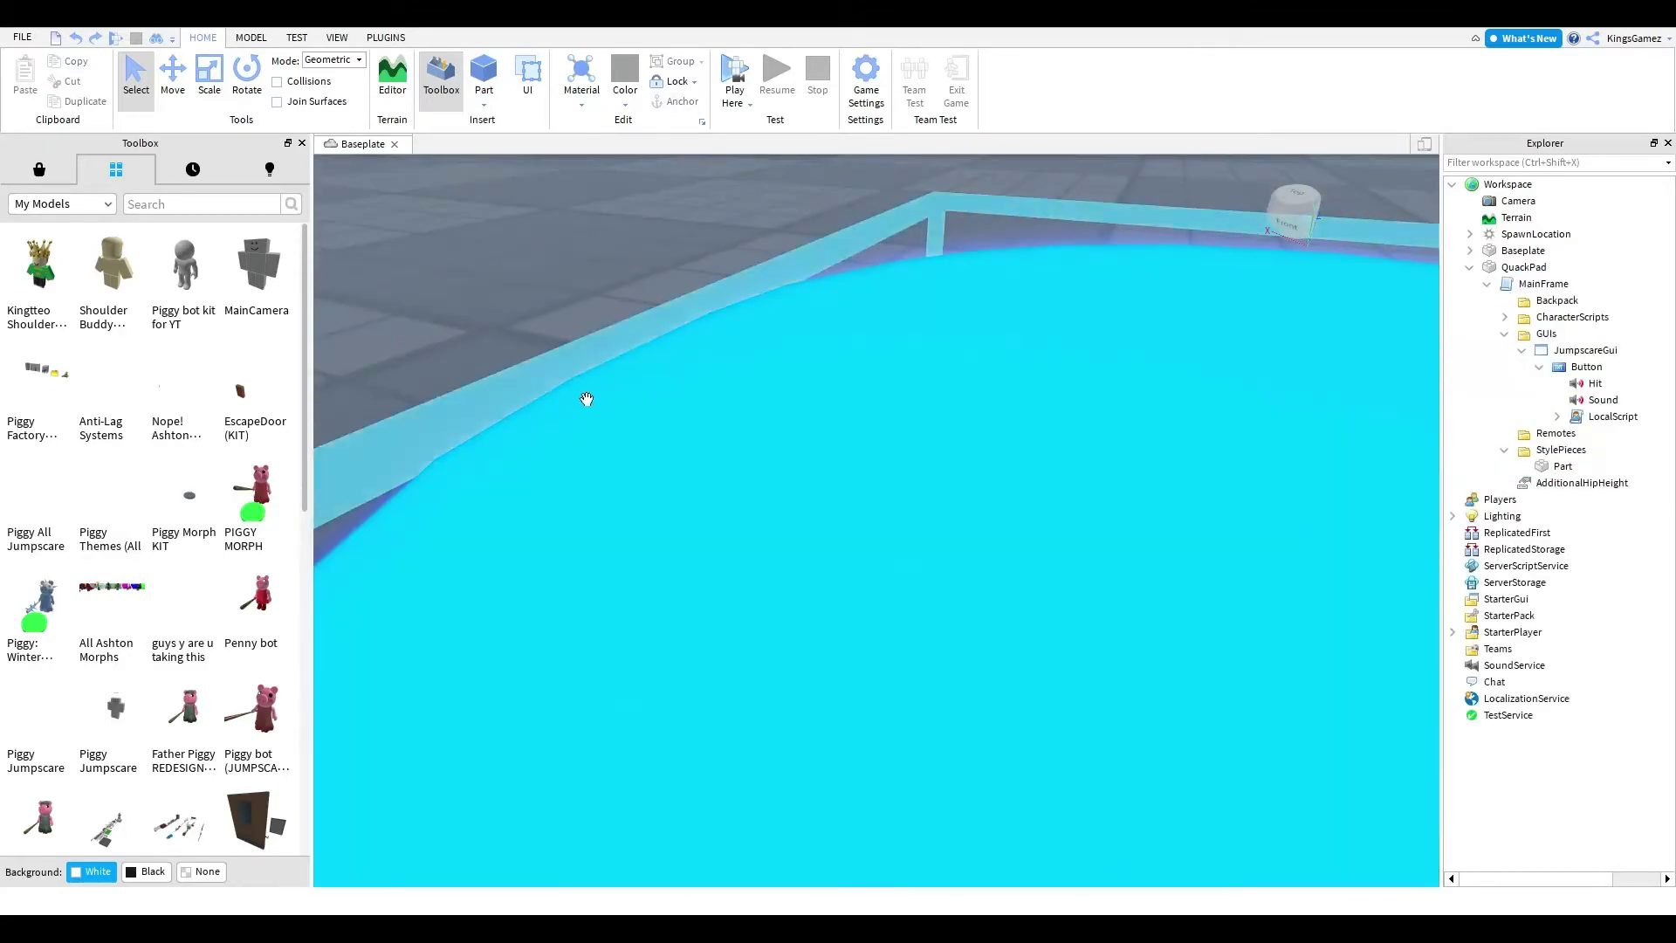
scroll(574, 396, "down", 5)
scroll(574, 394, "up", 5)
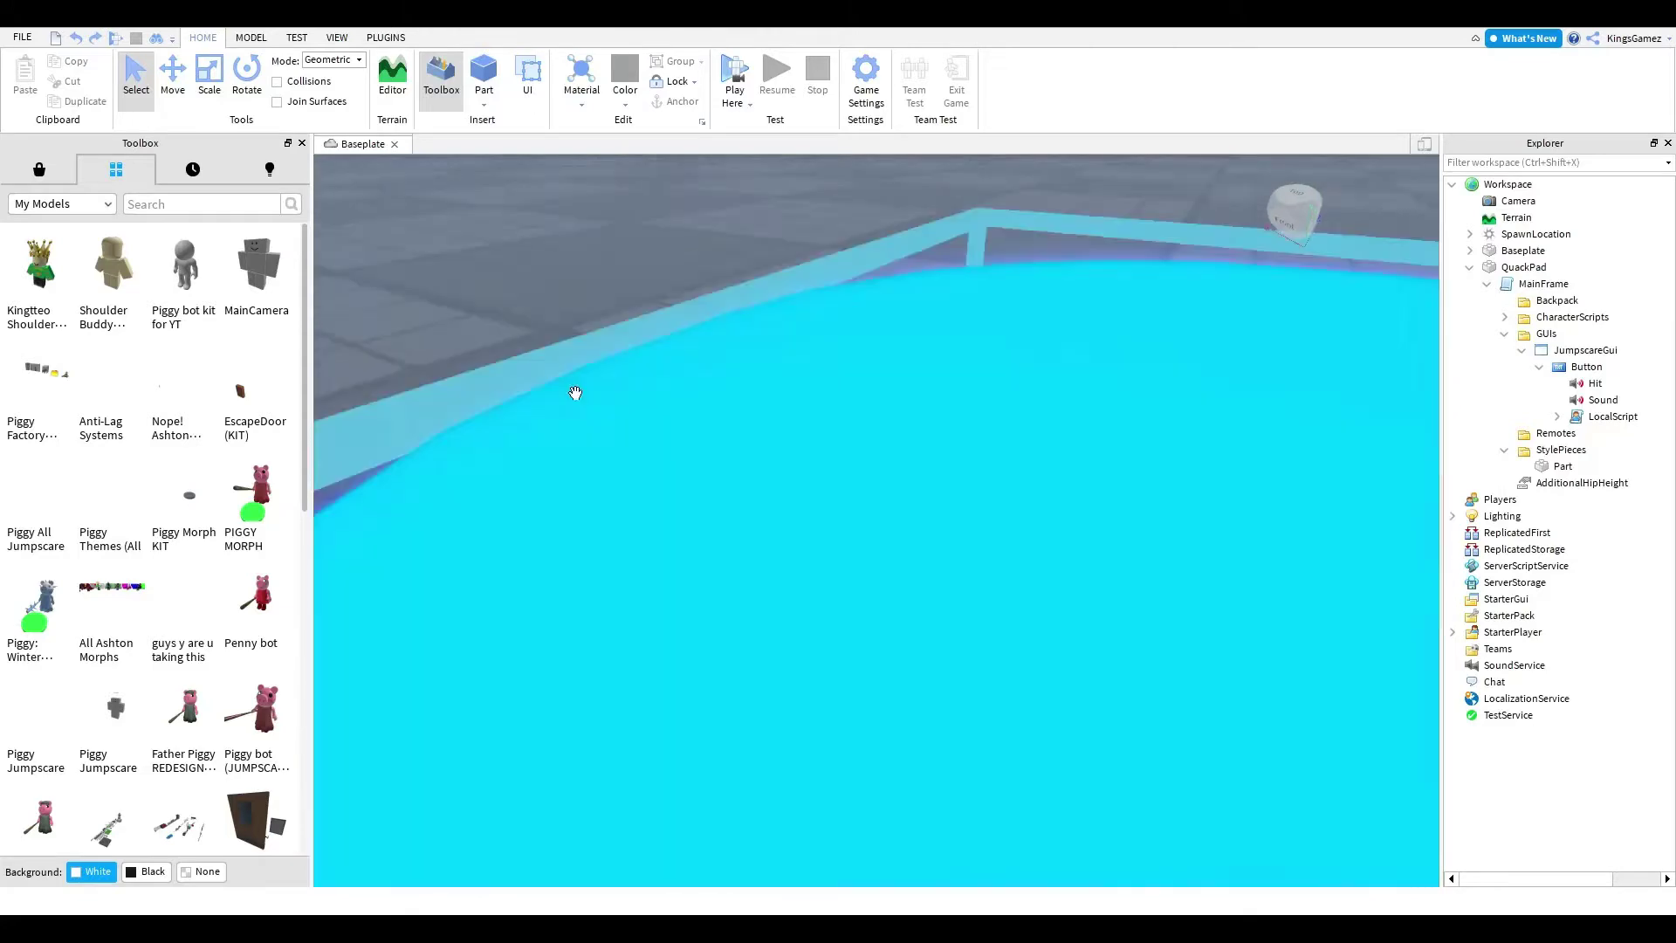
scroll(574, 395, "down", 5)
right_click_drag(576, 394, 575, 397)
scroll(574, 394, "up", 3)
scroll(574, 395, "down", 6)
scroll(575, 395, "up", 5)
scroll(574, 395, "down", 5)
scroll(525, 172, "up", 2)
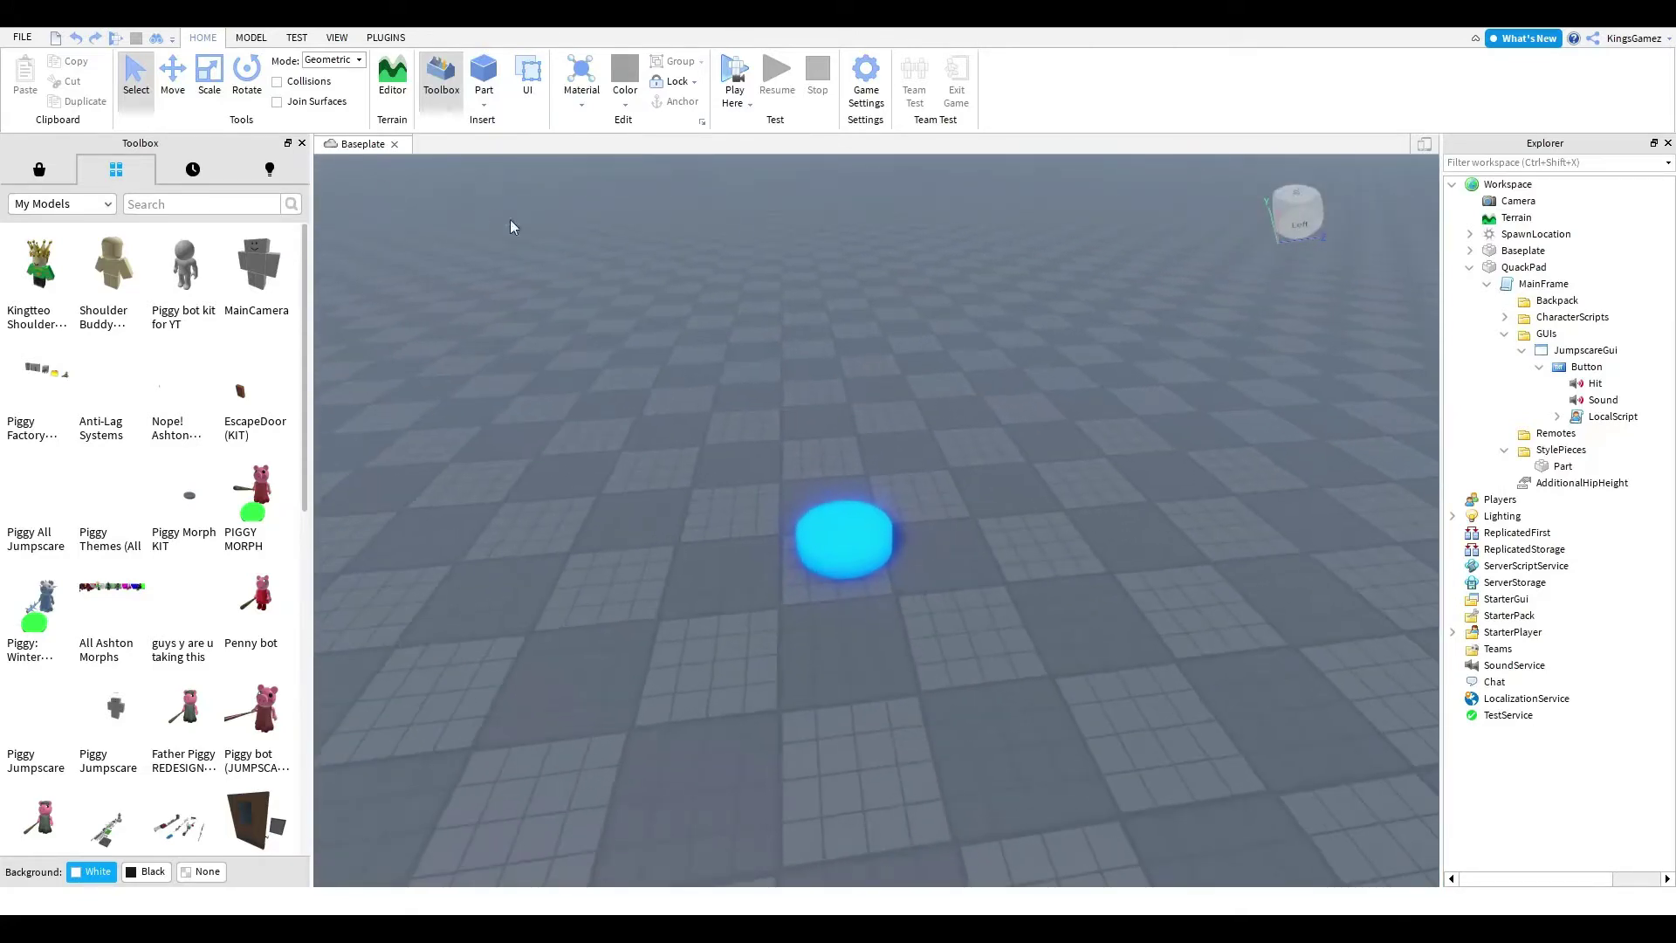
- Close the Toolbox, box-select the QuackPad with its inner part, and collapse the QuackPad's hierarchy
left_click(302, 144)
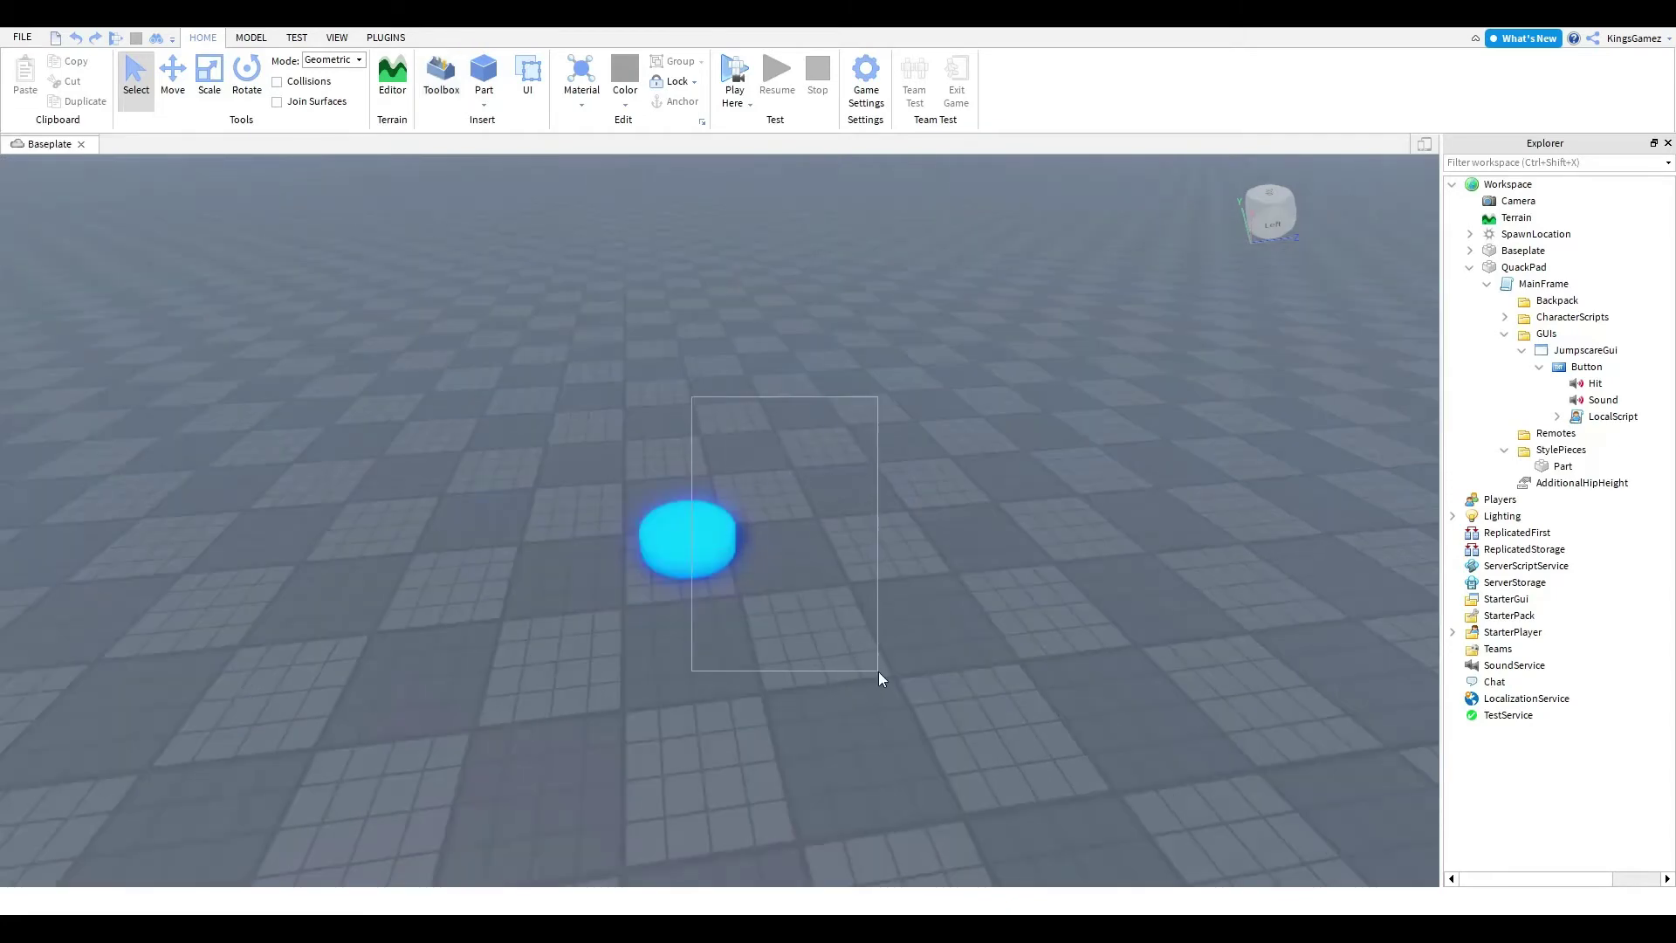
scroll(924, 683, "up", 2)
left_click_drag(840, 569, 609, 455)
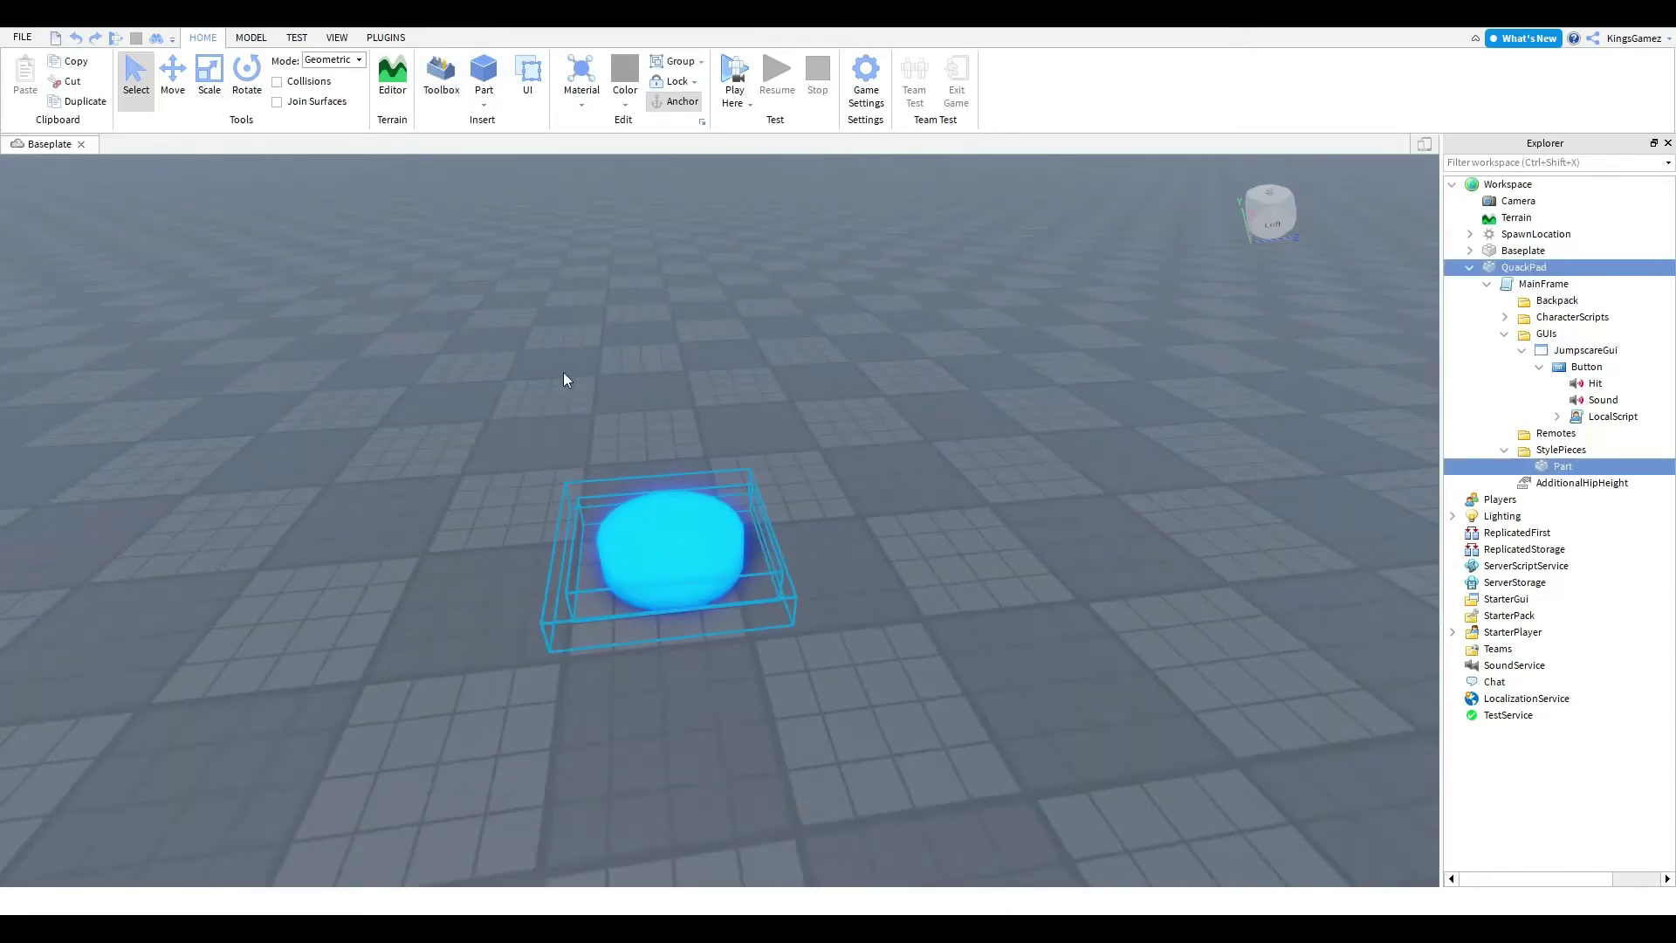
left_click(614, 736)
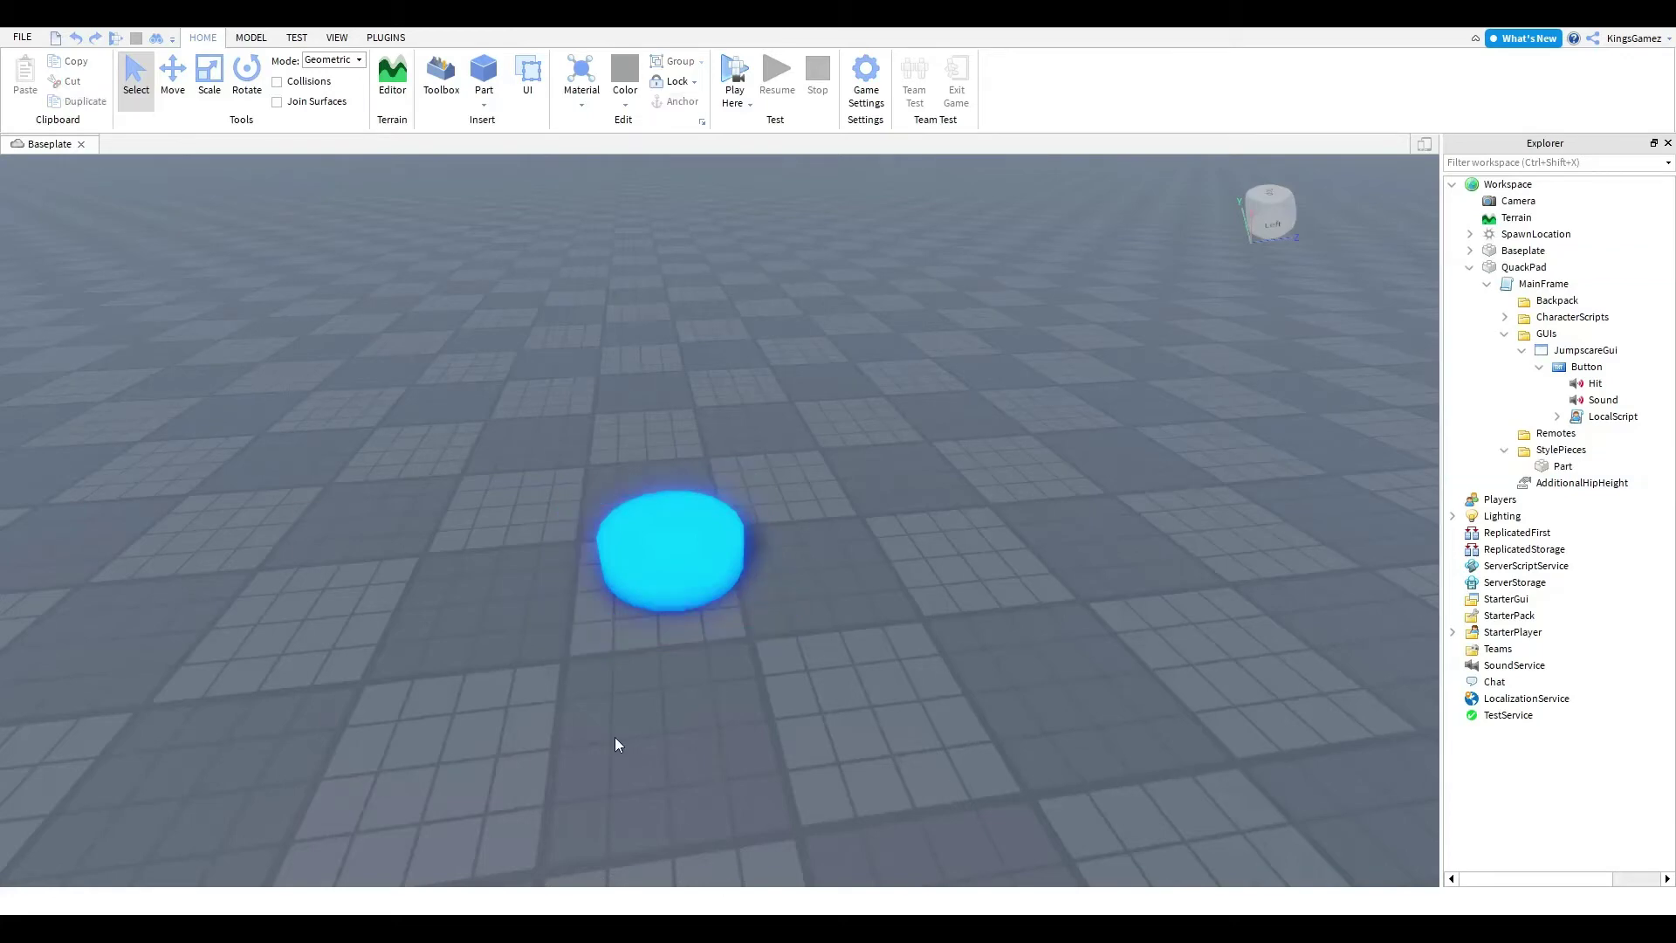
left_click_drag(634, 406, 866, 464)
left_click_drag(892, 583, 268, 585)
left_click_drag(298, 304, 848, 632)
left_click(924, 538)
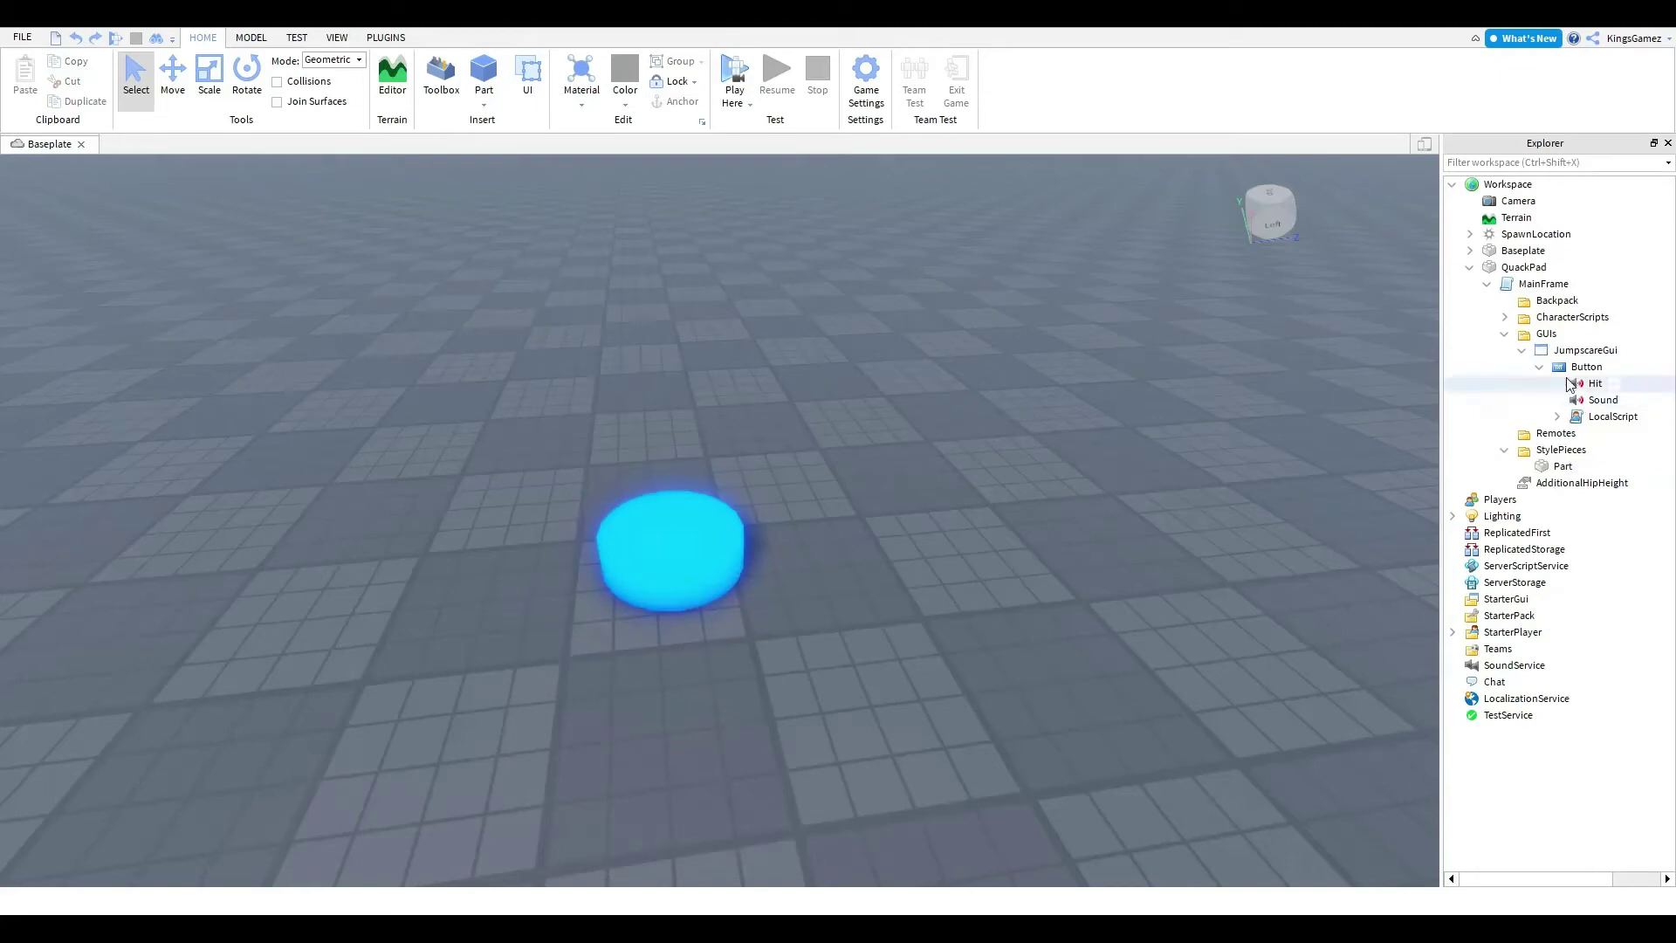
left_click(1471, 268)
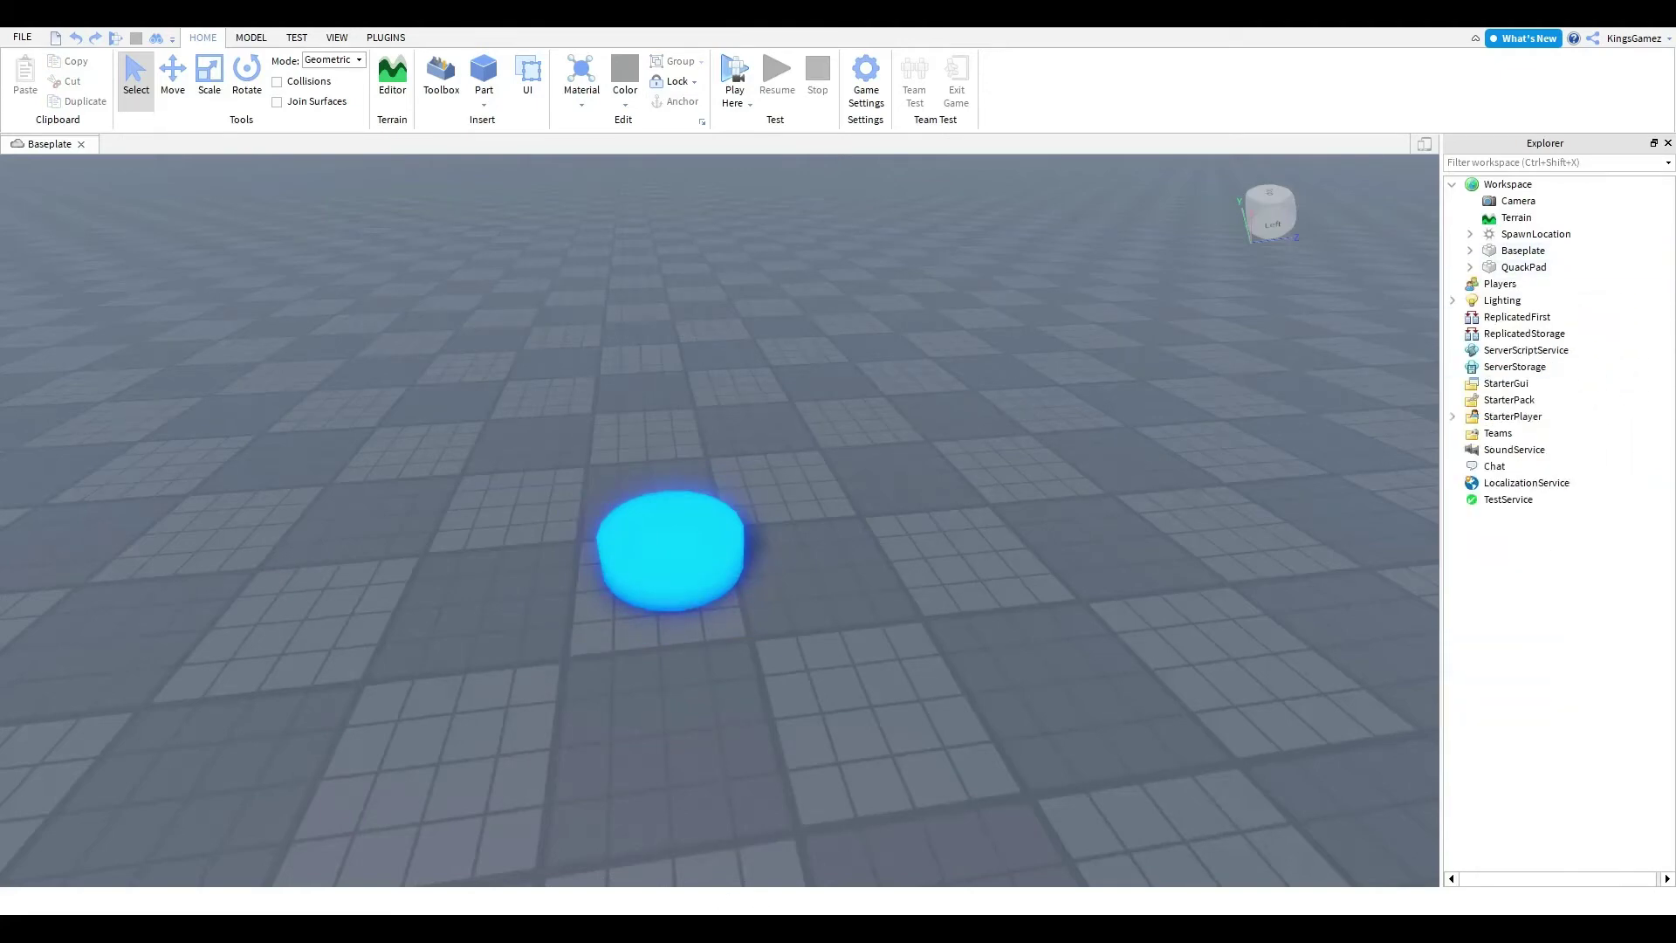
- Examine the QuackPad's outline and nested contents from close up and from a distance
left_click_drag(476, 468, 1067, 651)
left_click_drag(925, 733, 232, 311)
left_click(232, 311)
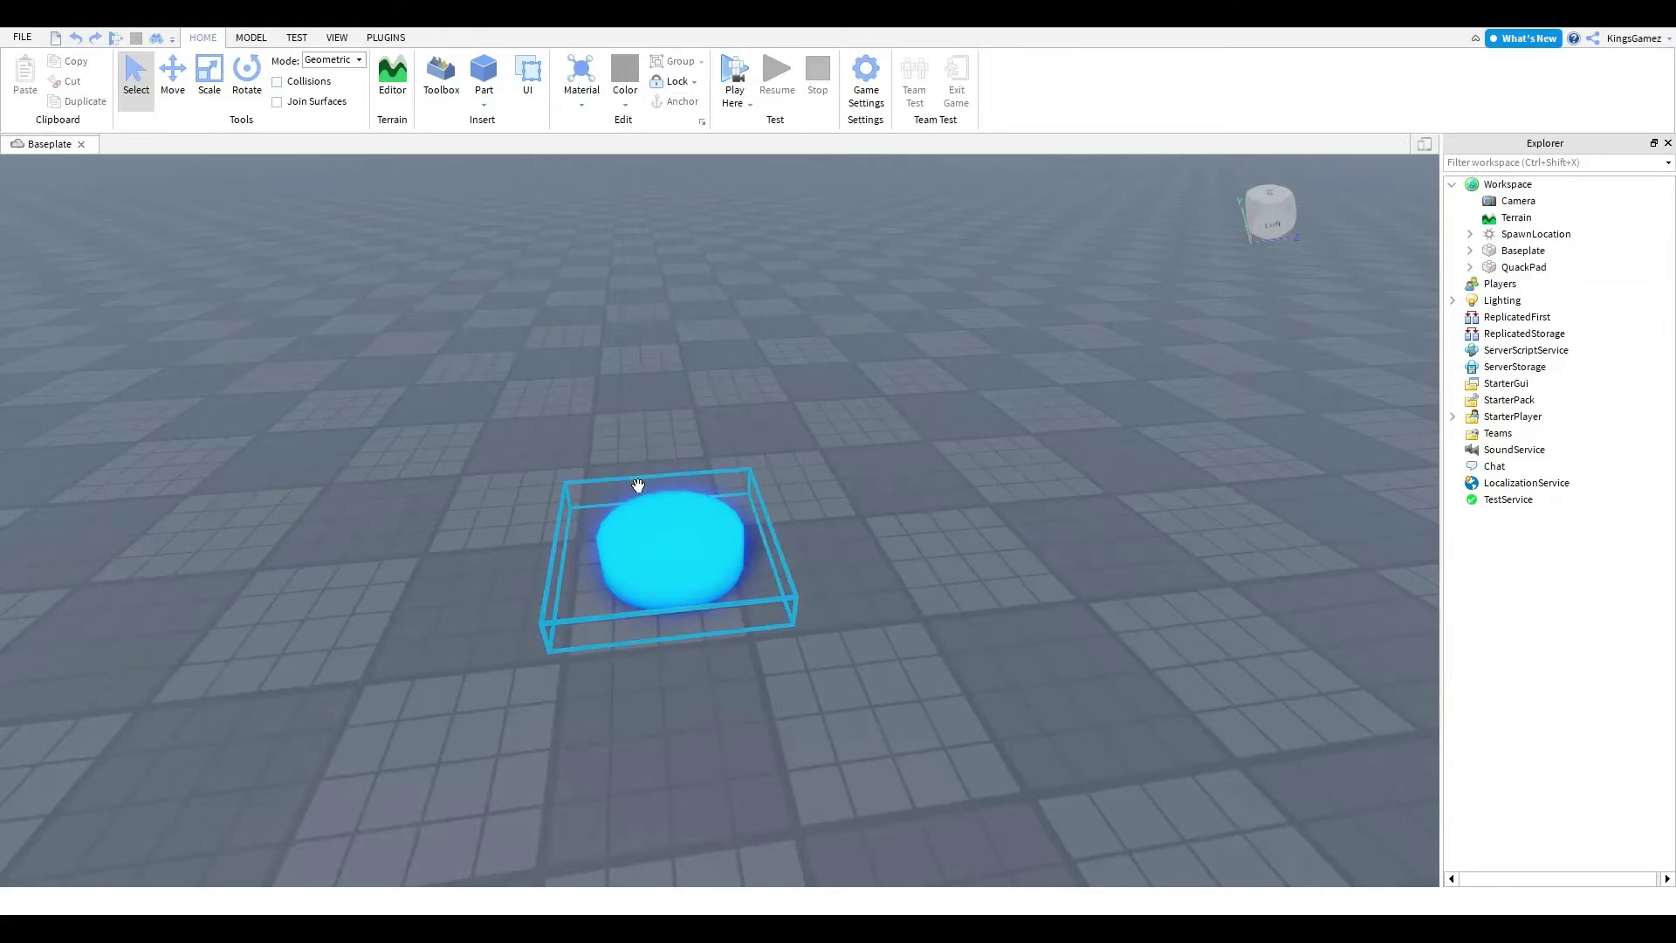
key("w")
right_click_drag(904, 443, 905, 443)
scroll(904, 443, "down", 5)
scroll(904, 443, "up", 4)
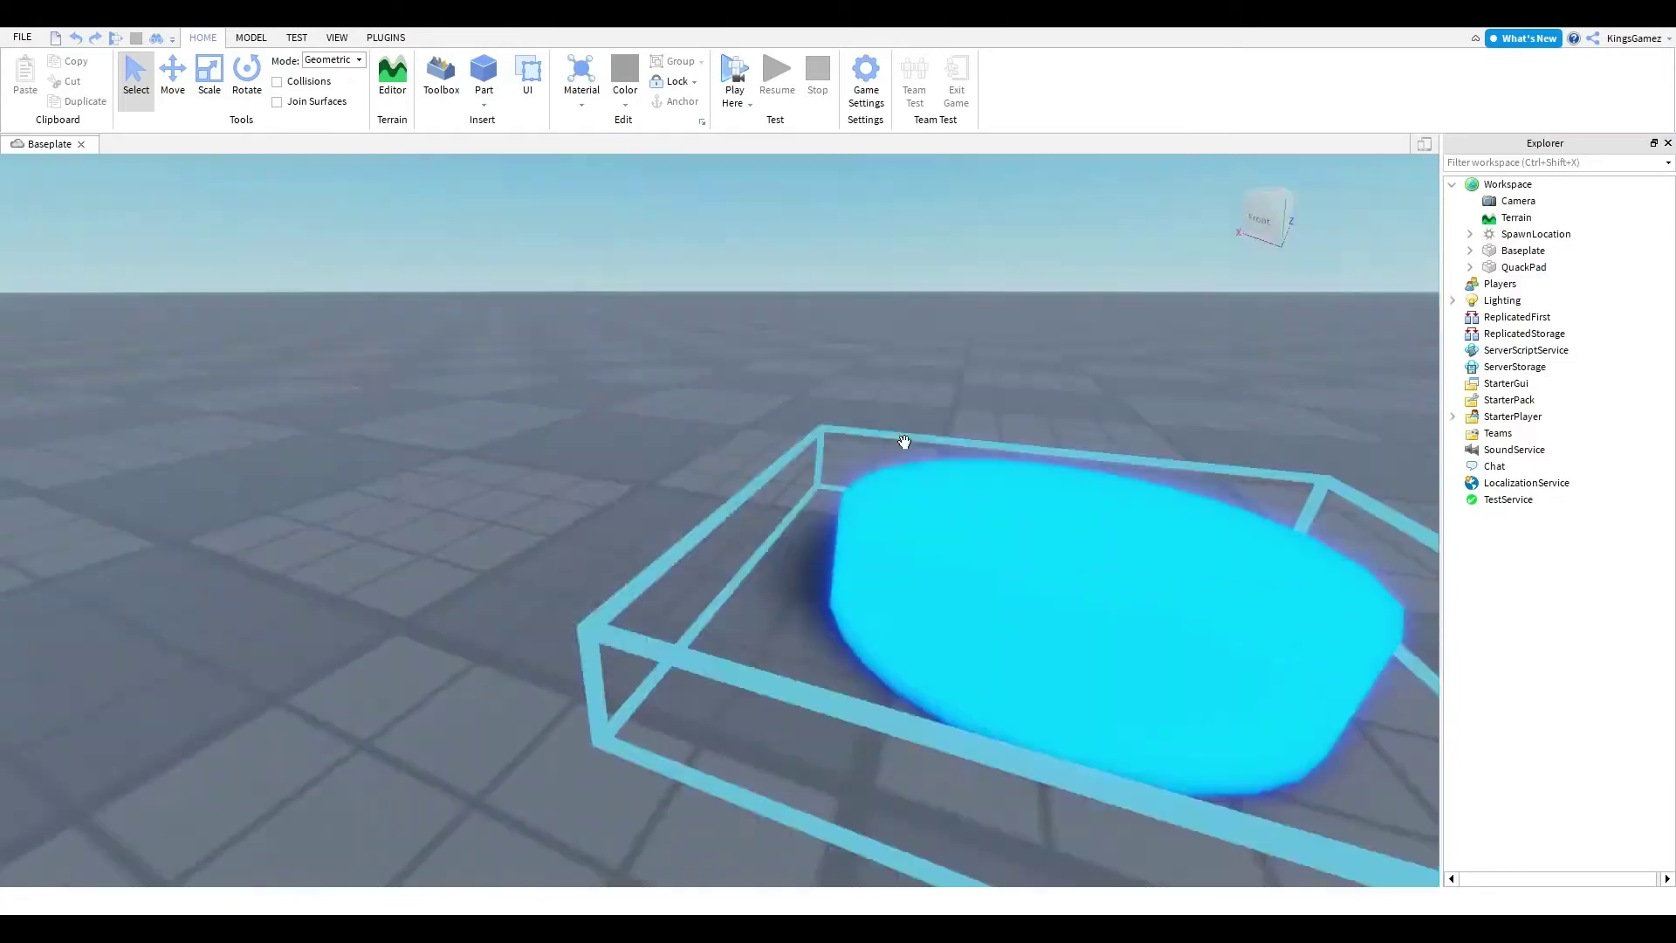
scroll(905, 442, "down", 5)
scroll(904, 443, "up", 5)
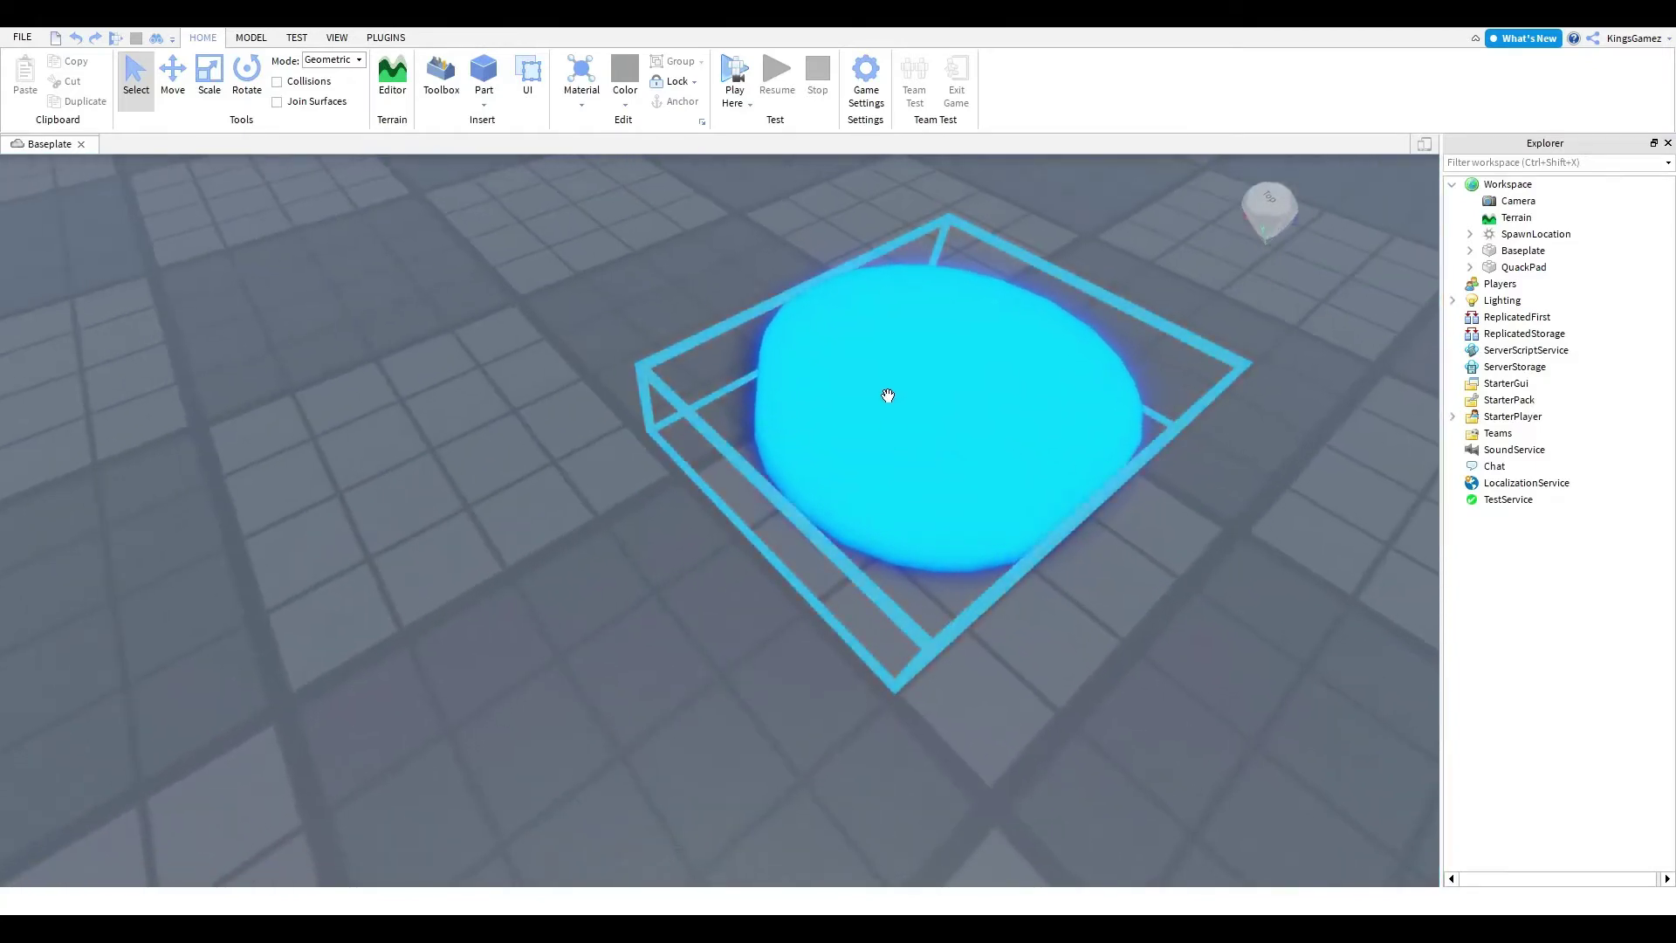
left_click(886, 397)
left_click(518, 281)
scroll(518, 281, "down", 5)
left_click_drag(283, 210, 829, 725)
right_click_drag(829, 724, 773, 724)
scroll(829, 724, "up", 4)
scroll(830, 725, "down", 5)
left_click(829, 725)
scroll(784, 654, "up", 2)
scroll(546, 329, "down", 5)
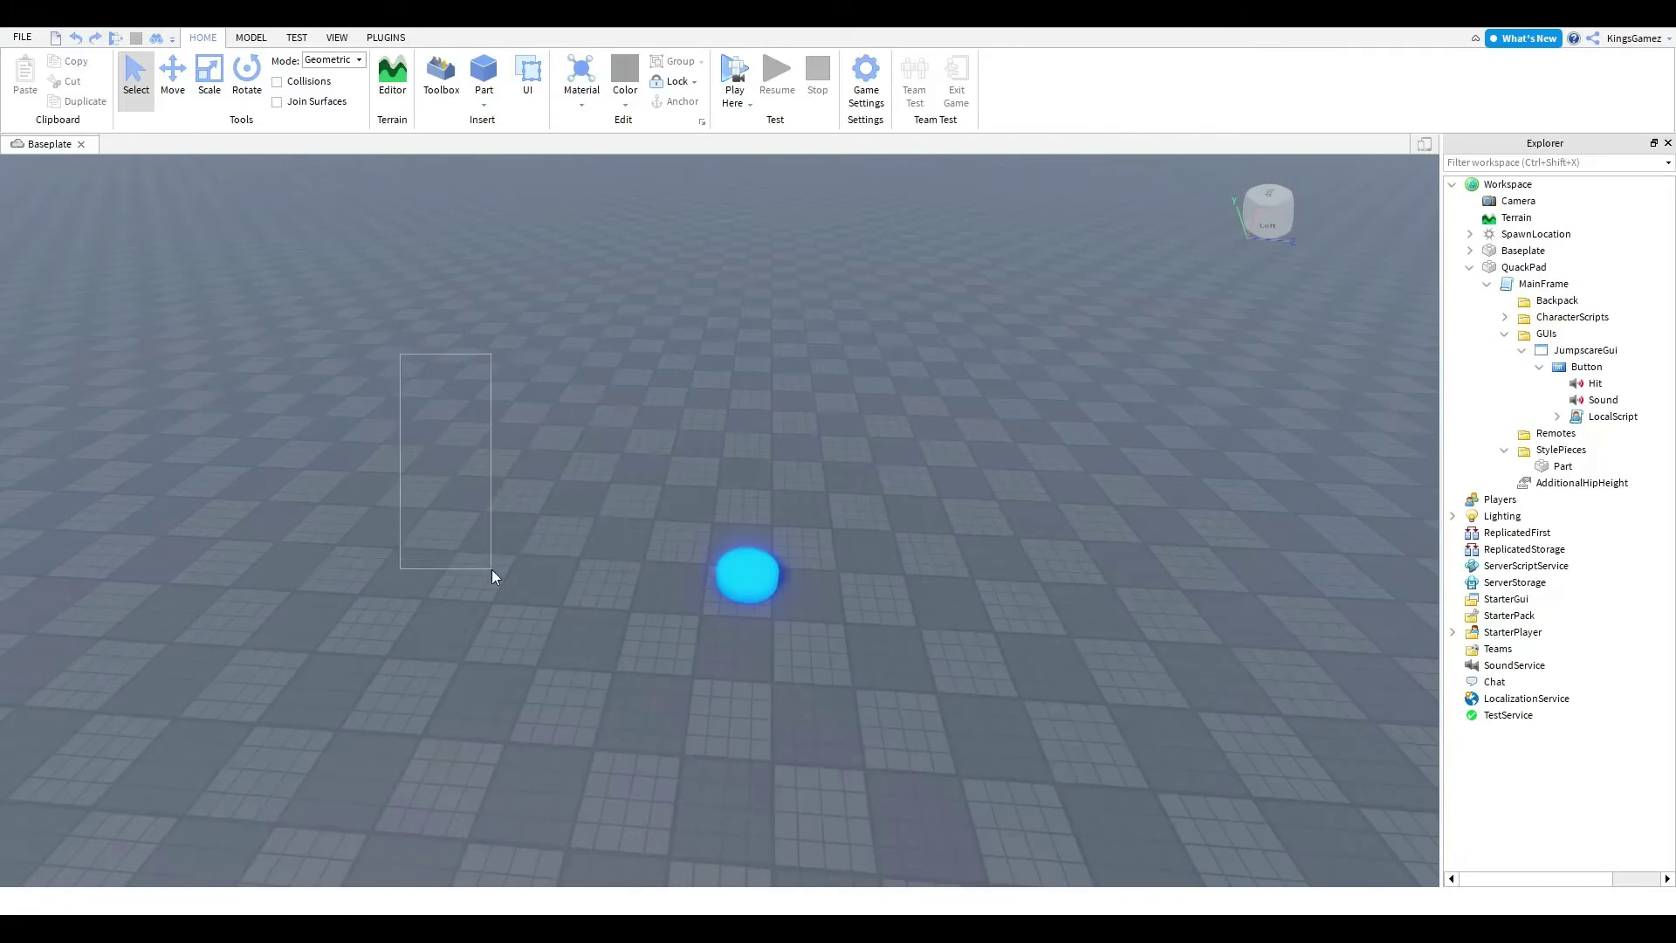
left_click(1469, 268)
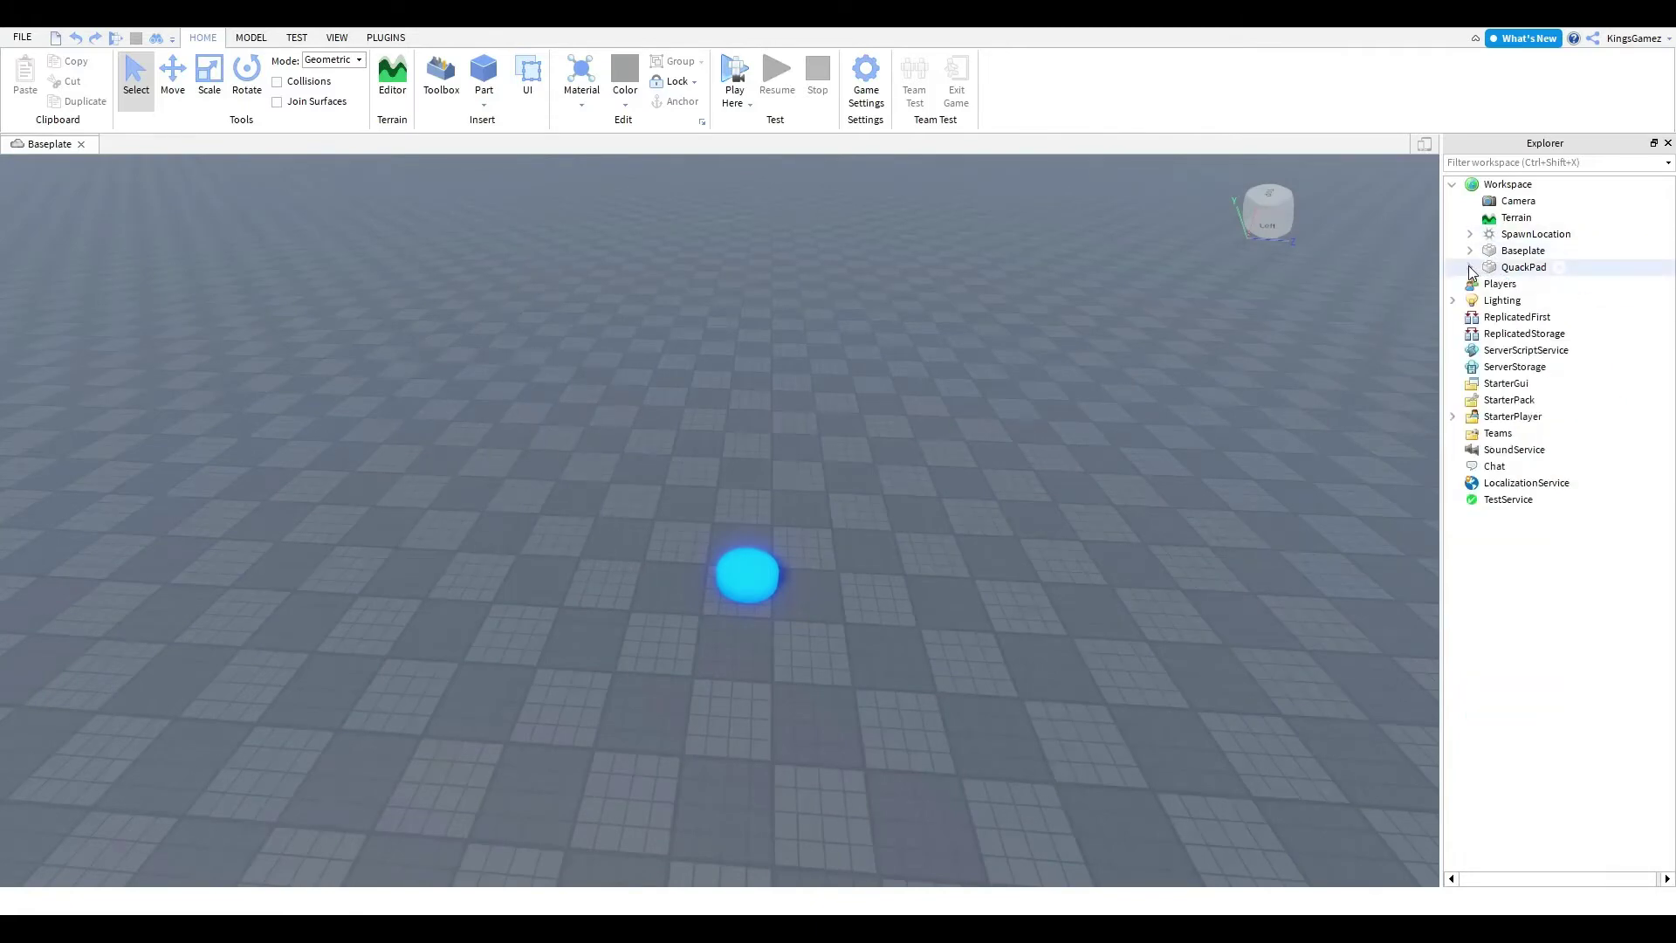
- Move the QuackPad's glowing part away from its base and undo the move
left_click_drag(602, 466, 847, 600)
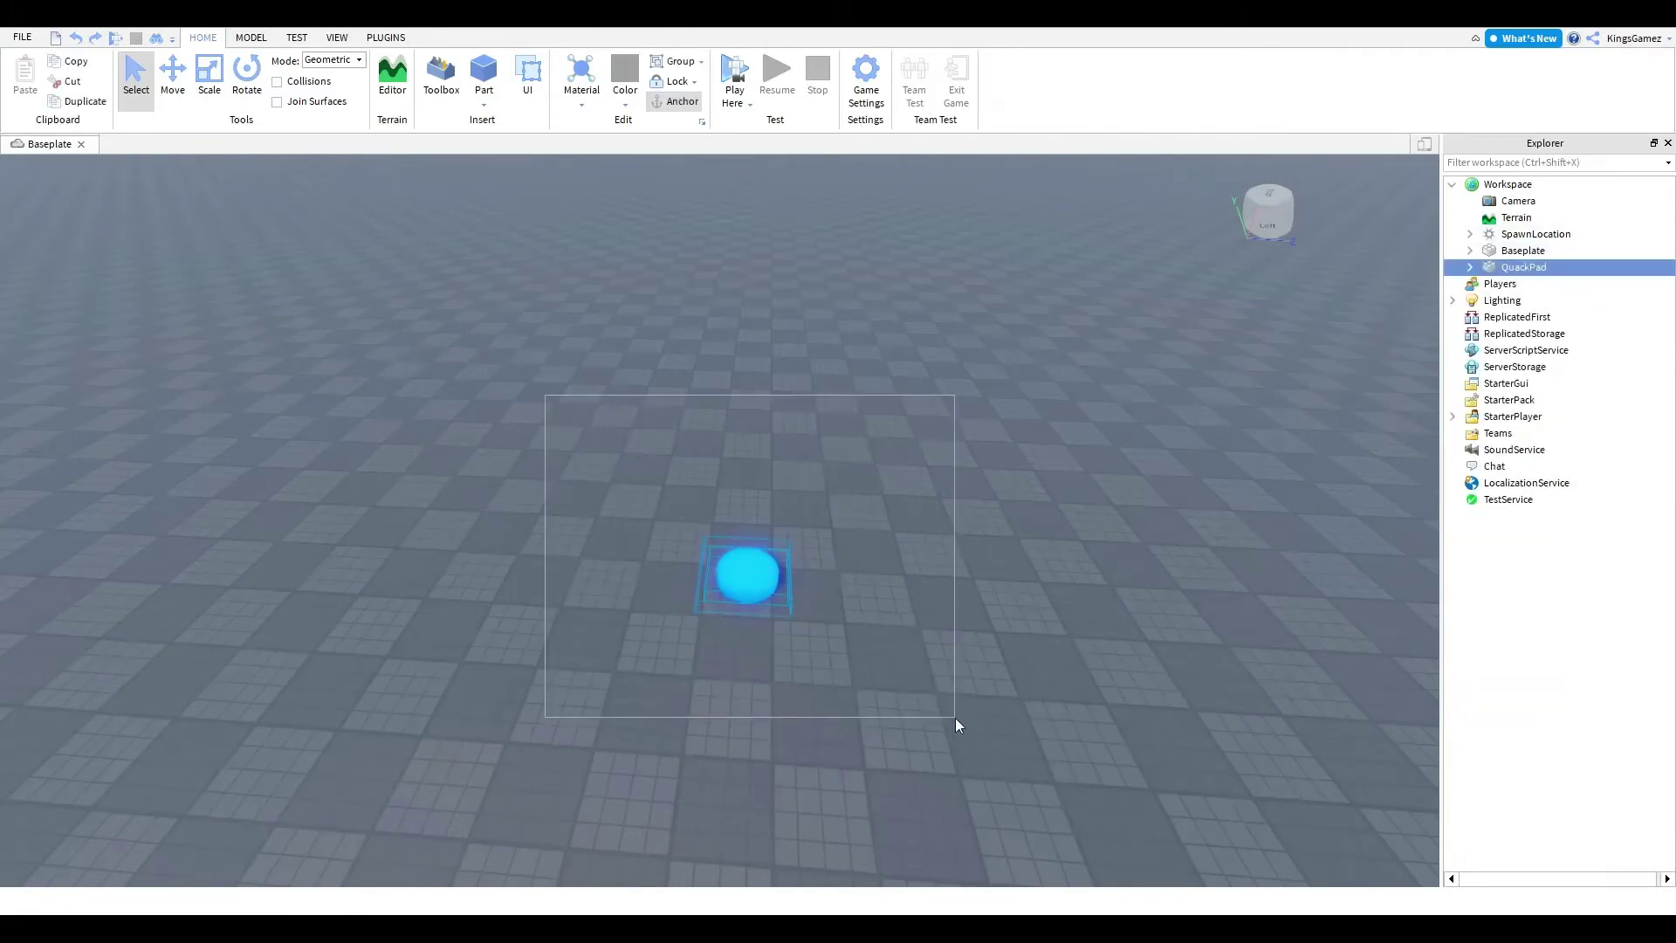
left_click_drag(739, 556, 1066, 560)
left_click_drag(611, 393, 1056, 602)
key("f")
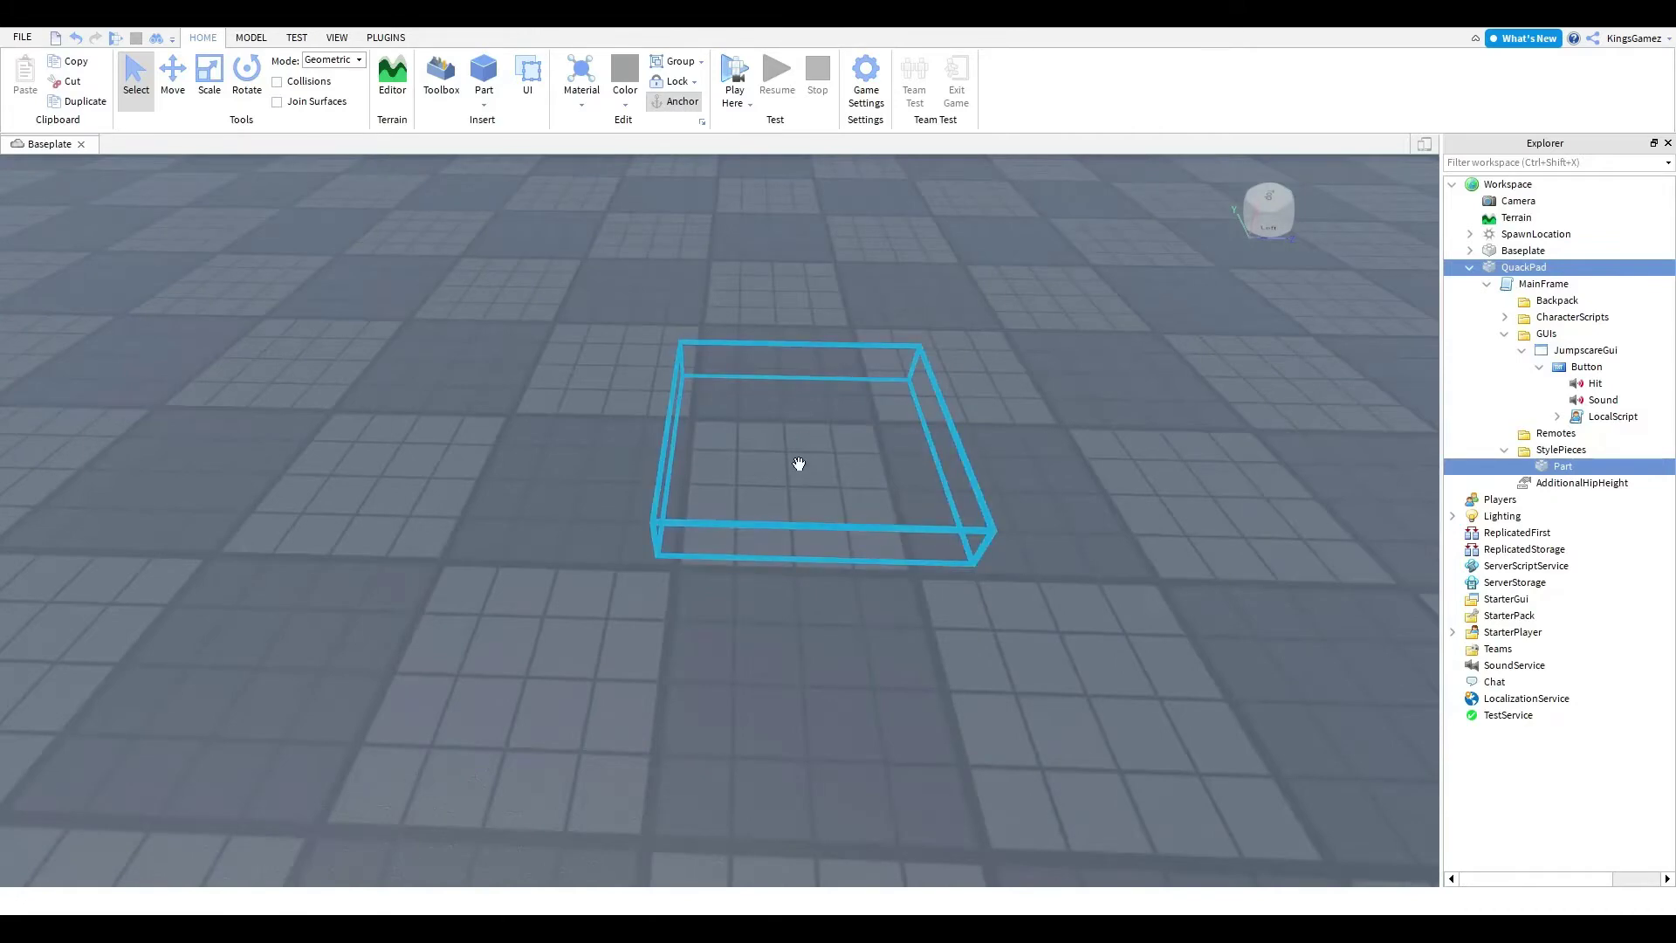
right_click_drag(797, 464, 796, 672)
right_click_drag(789, 611, 747, 636)
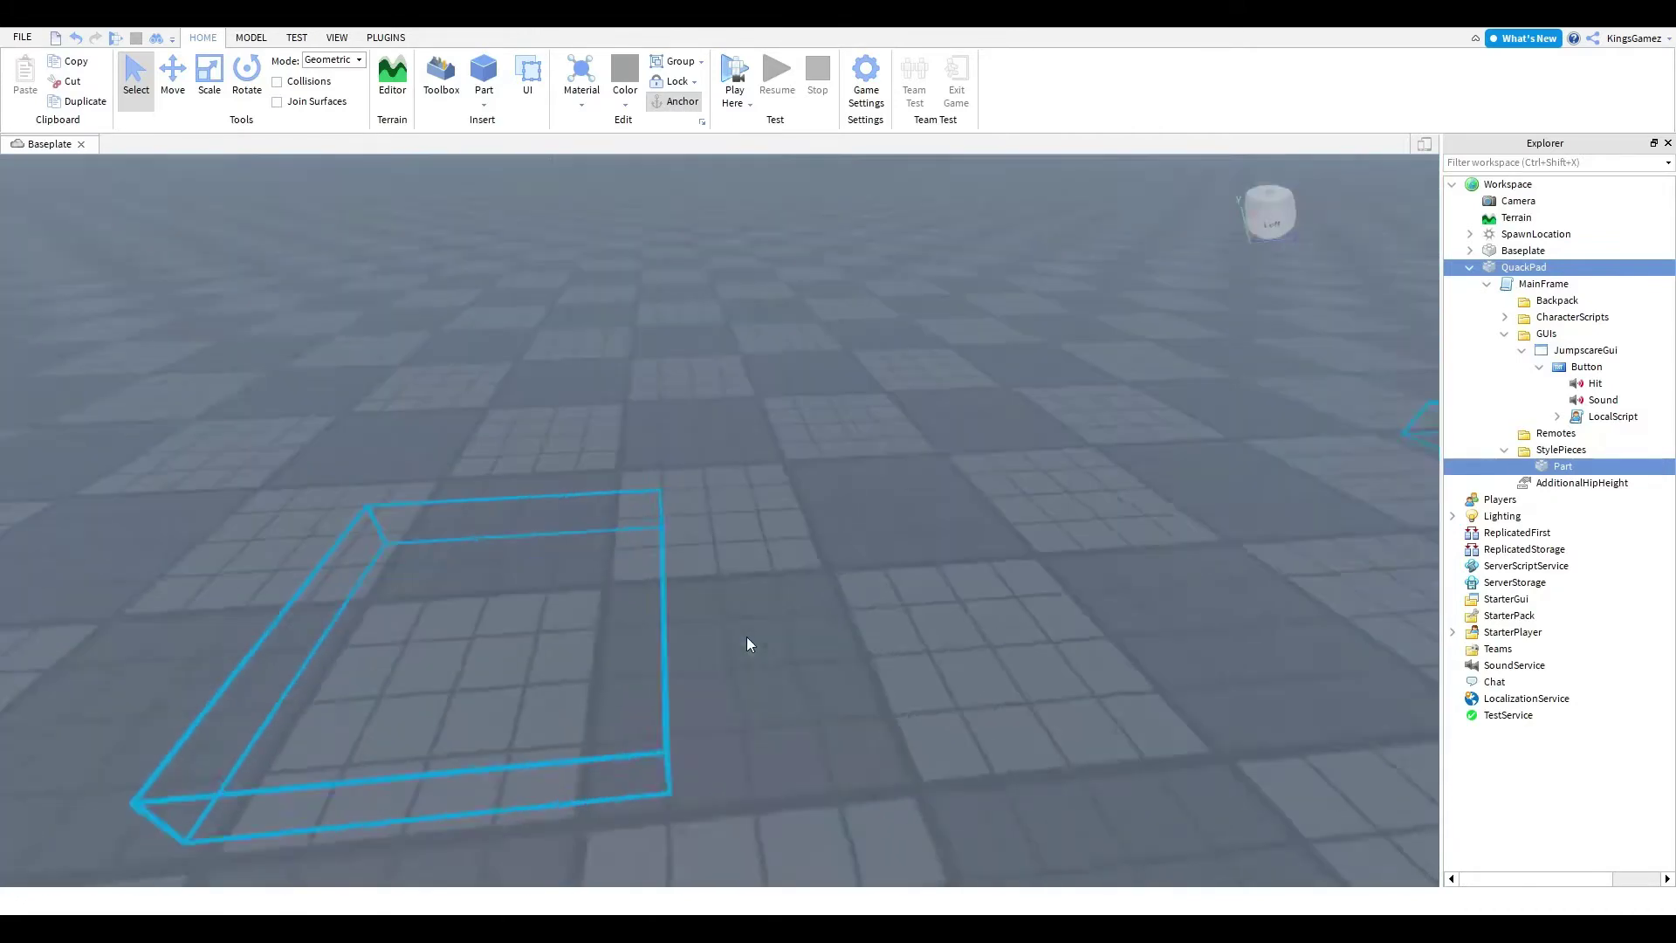
scroll(746, 636, "down", 5)
left_click(76, 40)
- Clear the selection of the QuackPad and reopen the Toolbox
left_click_drag(281, 307, 864, 723)
left_click_drag(663, 554, 772, 583)
scroll(725, 568, "down", 5)
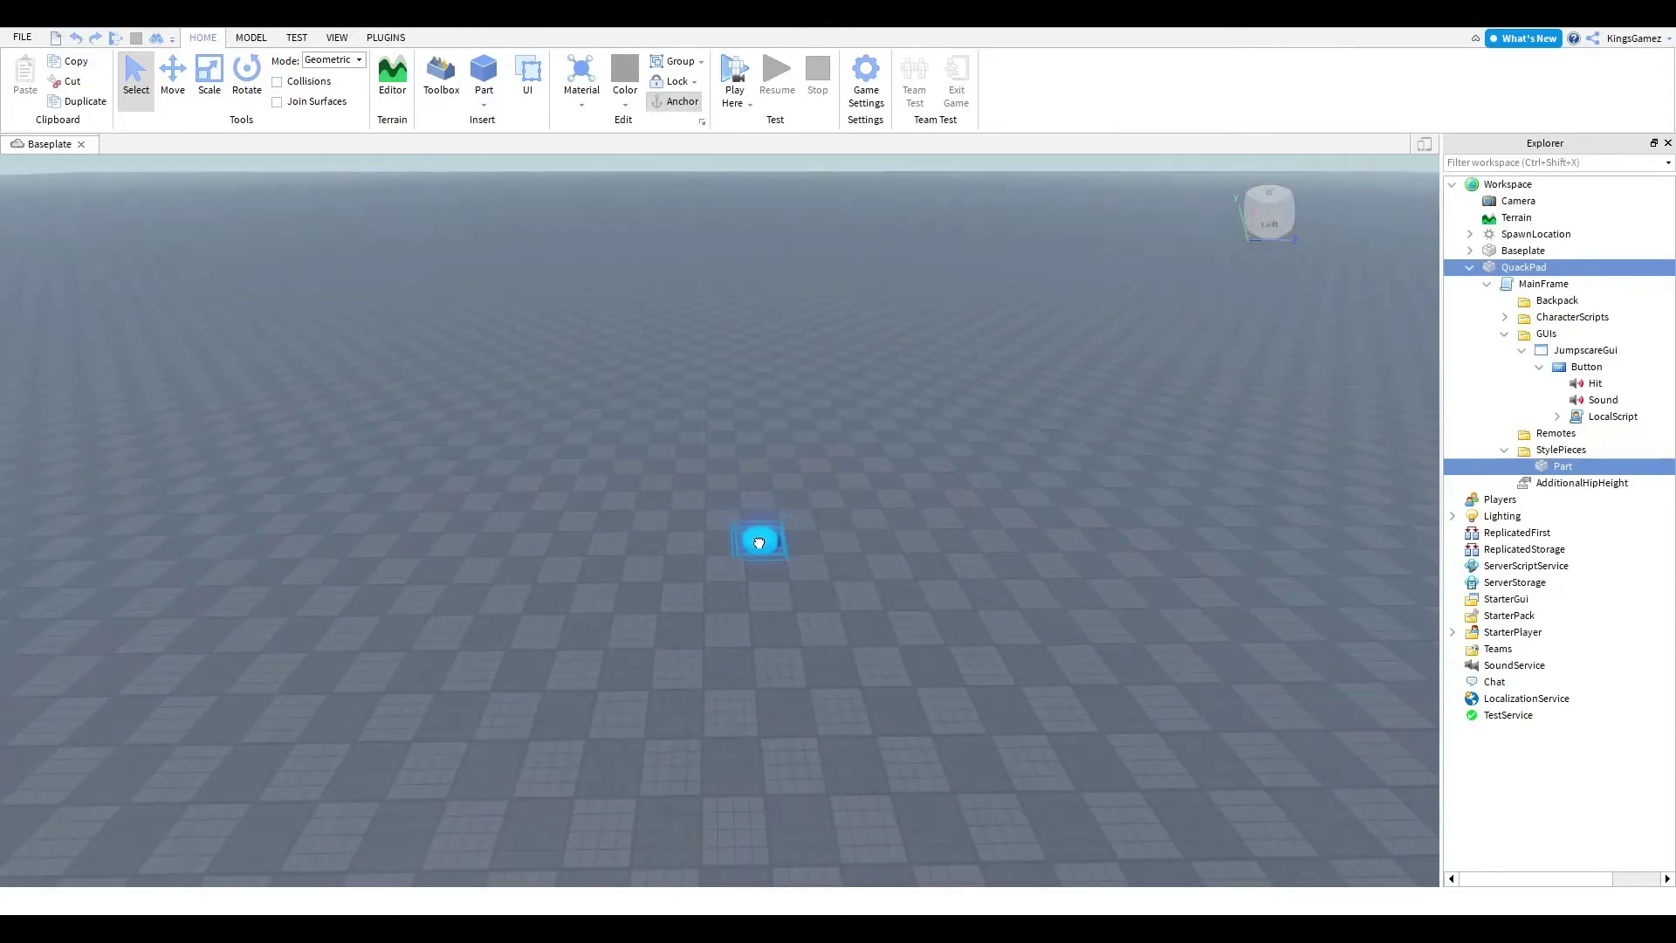
scroll(776, 550, "up", 5)
left_click(646, 400)
key("w")
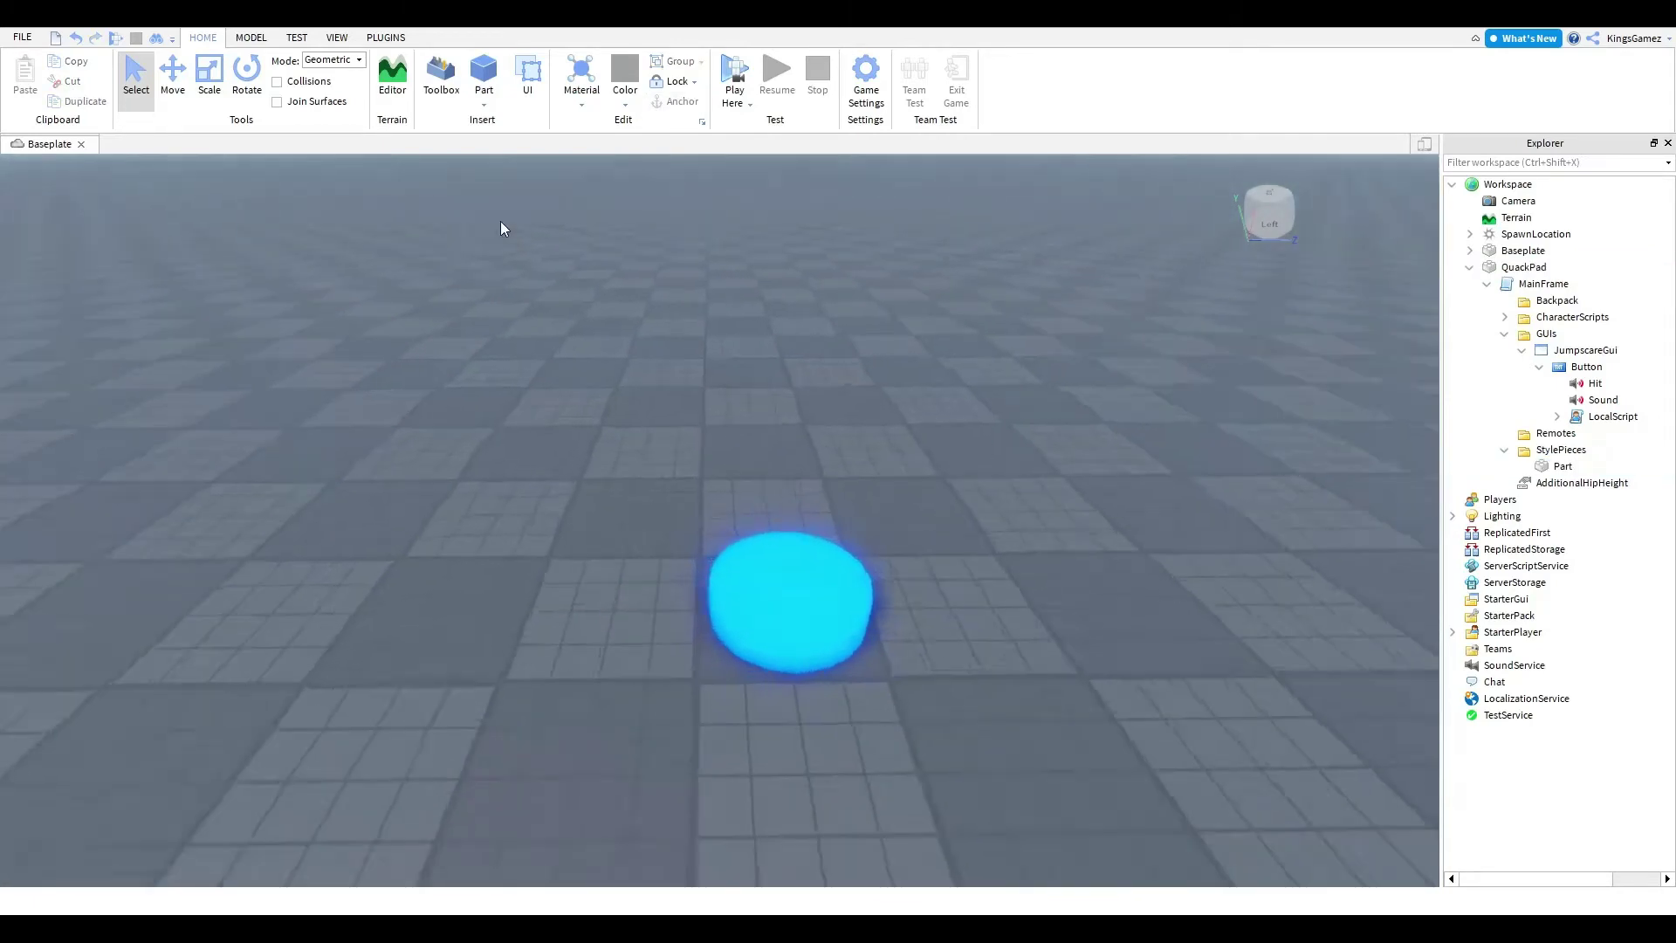
key("s")
left_click(442, 77)
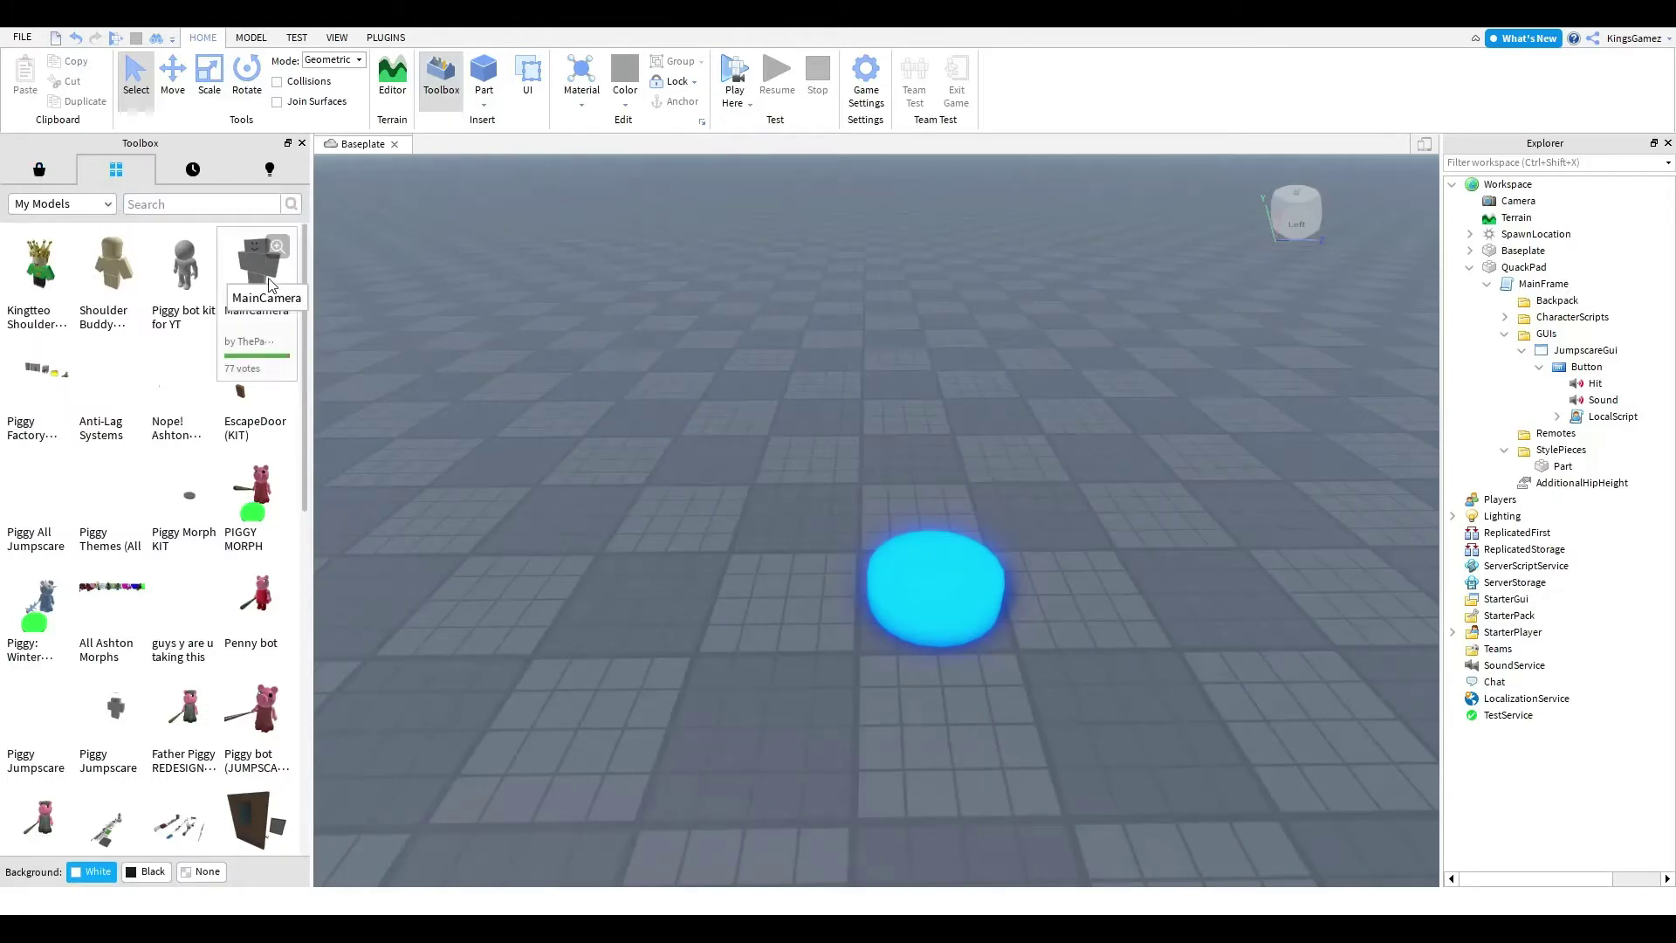
left_click_drag(270, 283, 1075, 579)
left_click_drag(873, 536, 1037, 652)
key("r")
key("Delete")
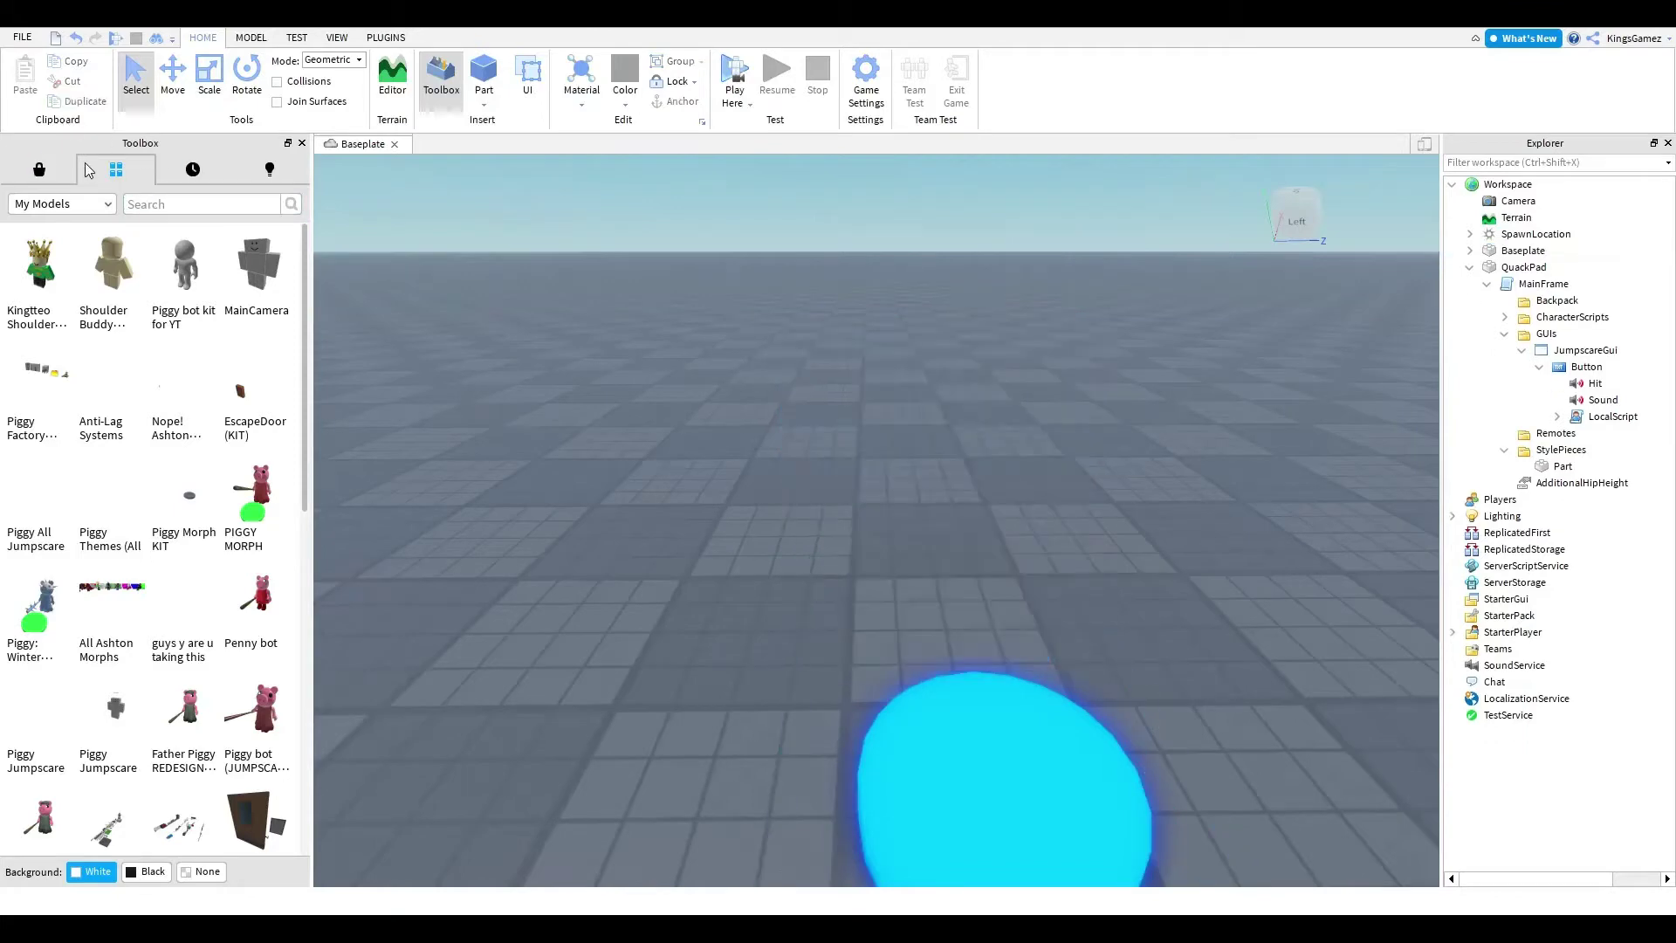
- Search the Toolbox marketplace models for "pony"
left_click(39, 169)
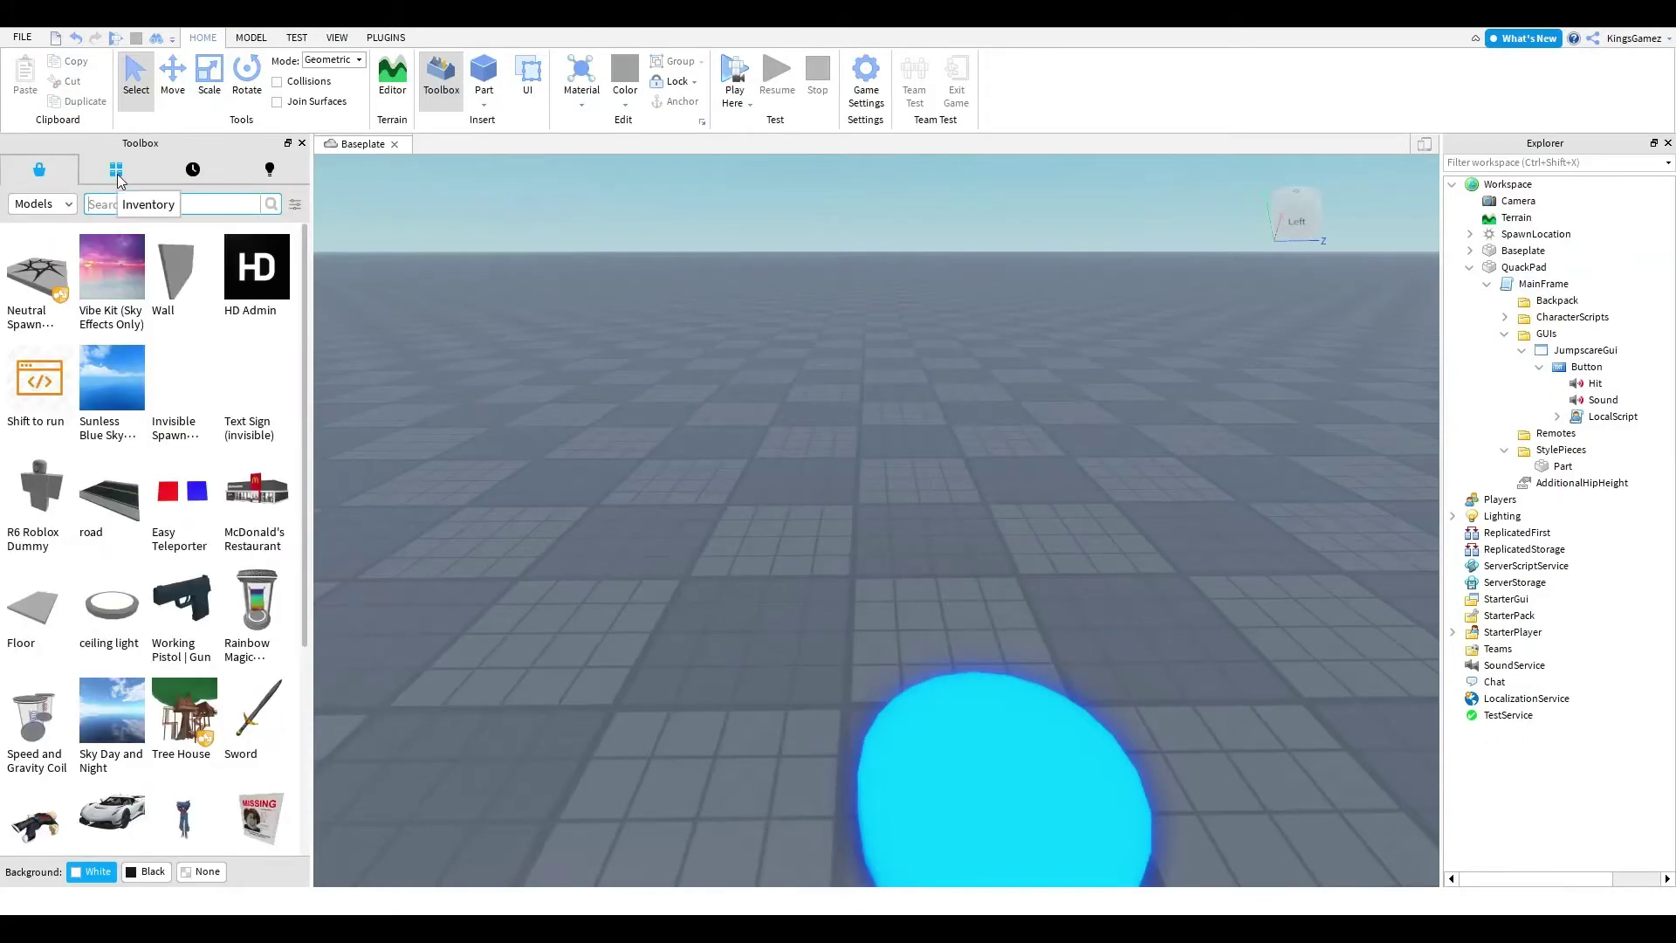
type("pony")
key("Return")
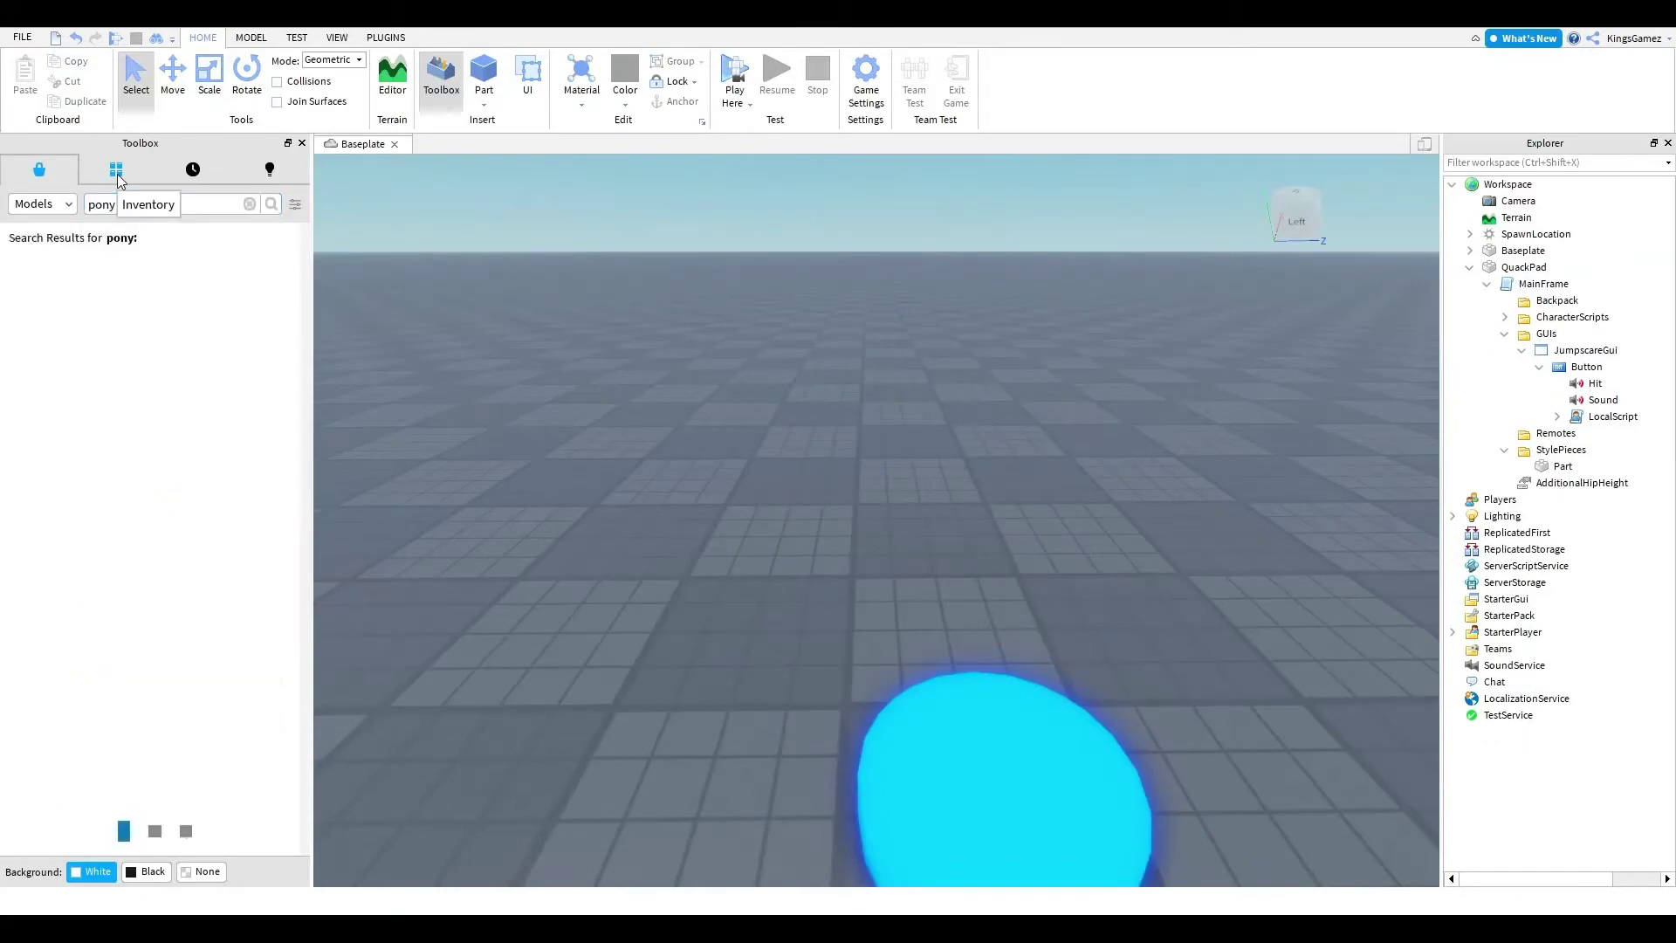
- Insert the "Pony - Rigged" model and place it directly behind the QuackPad, rotated to face the pad
key("s")
right_click_drag(767, 348, 772, 352)
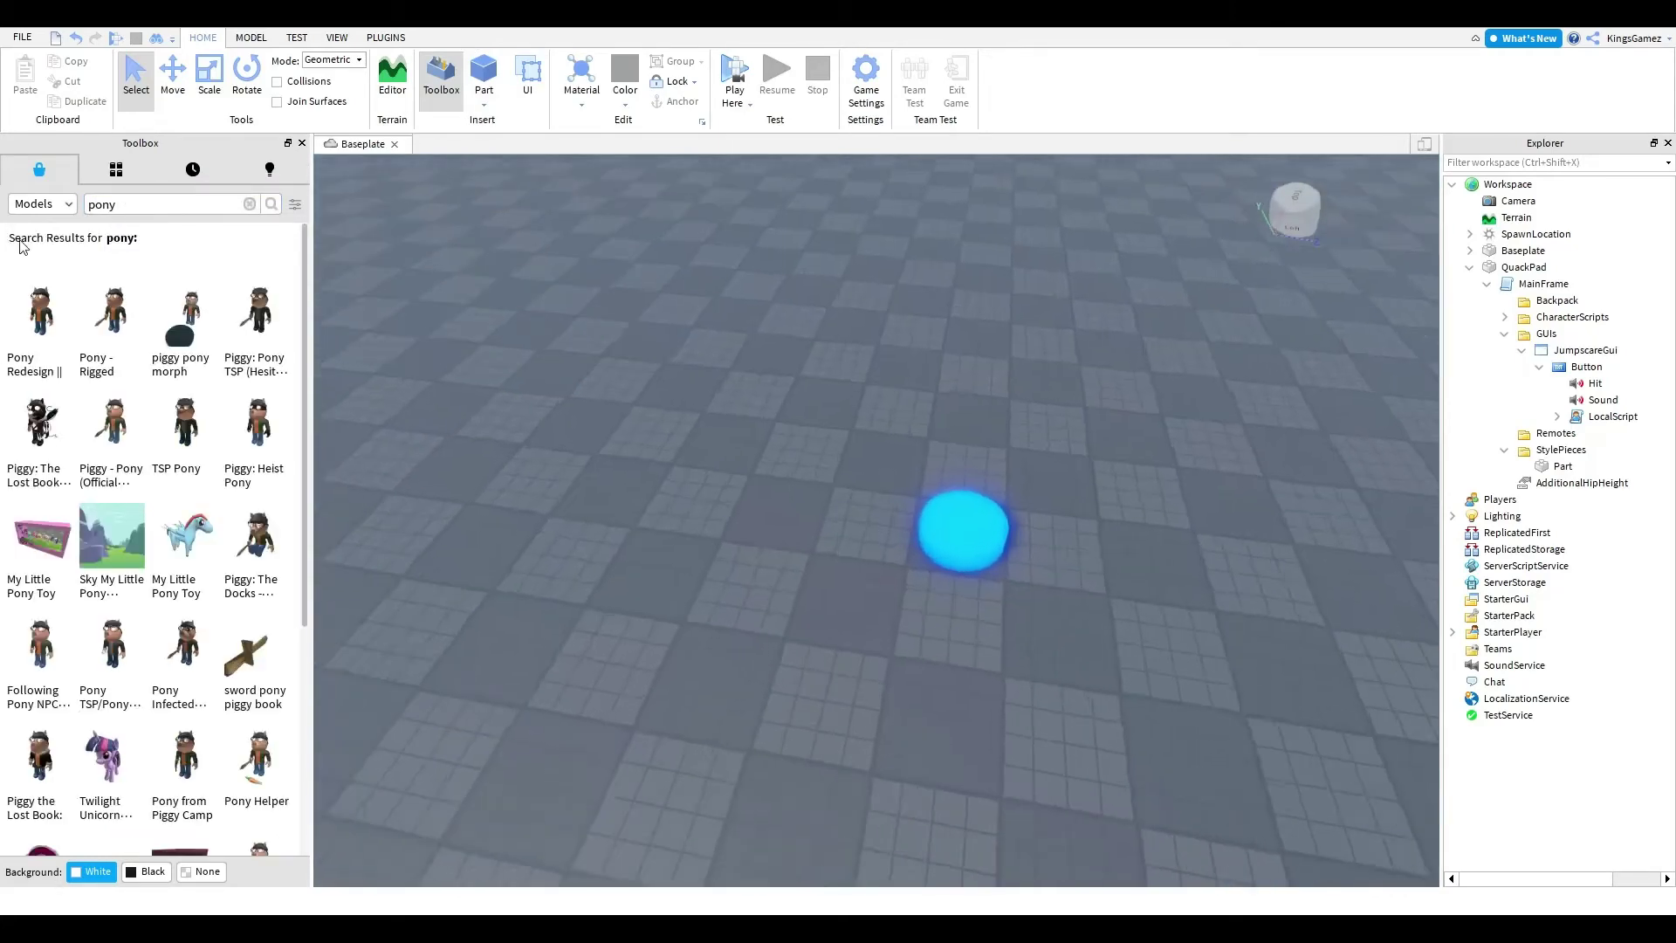
key("w")
left_click(95, 328)
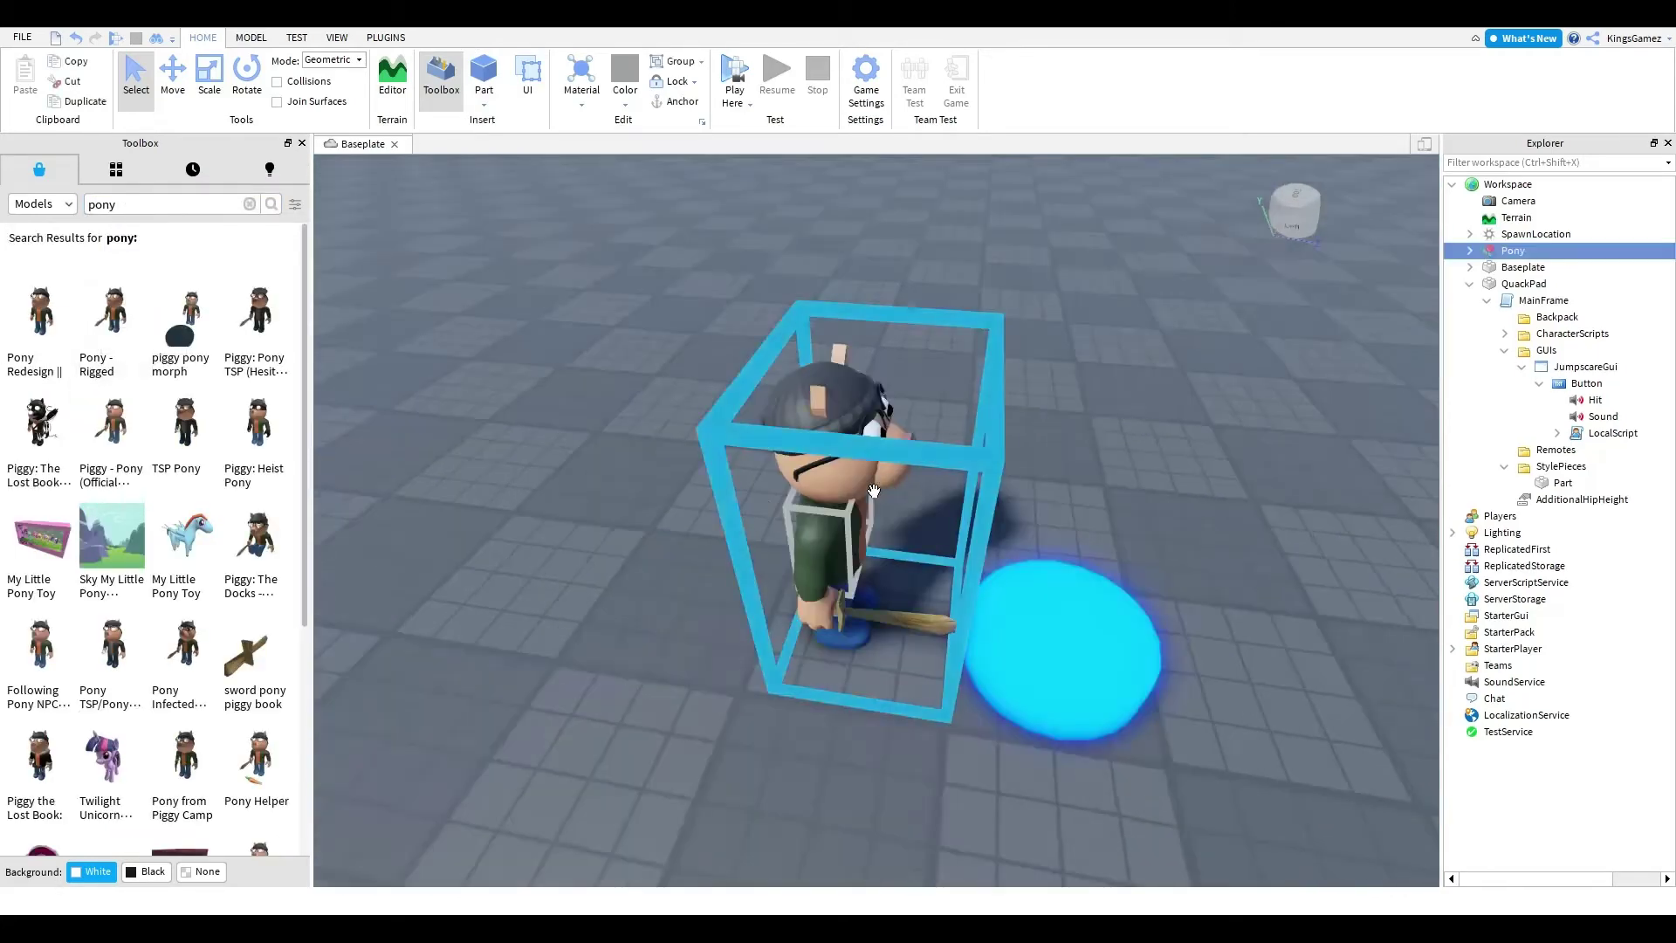
key("r")
mouse_move(1021, 530)
left_mouse_down()
mouse_move(994, 517)
mouse_move(1082, 504)
mouse_move(1076, 544)
mouse_move(1026, 528)
left_mouse_up()
key("r")
key("r")
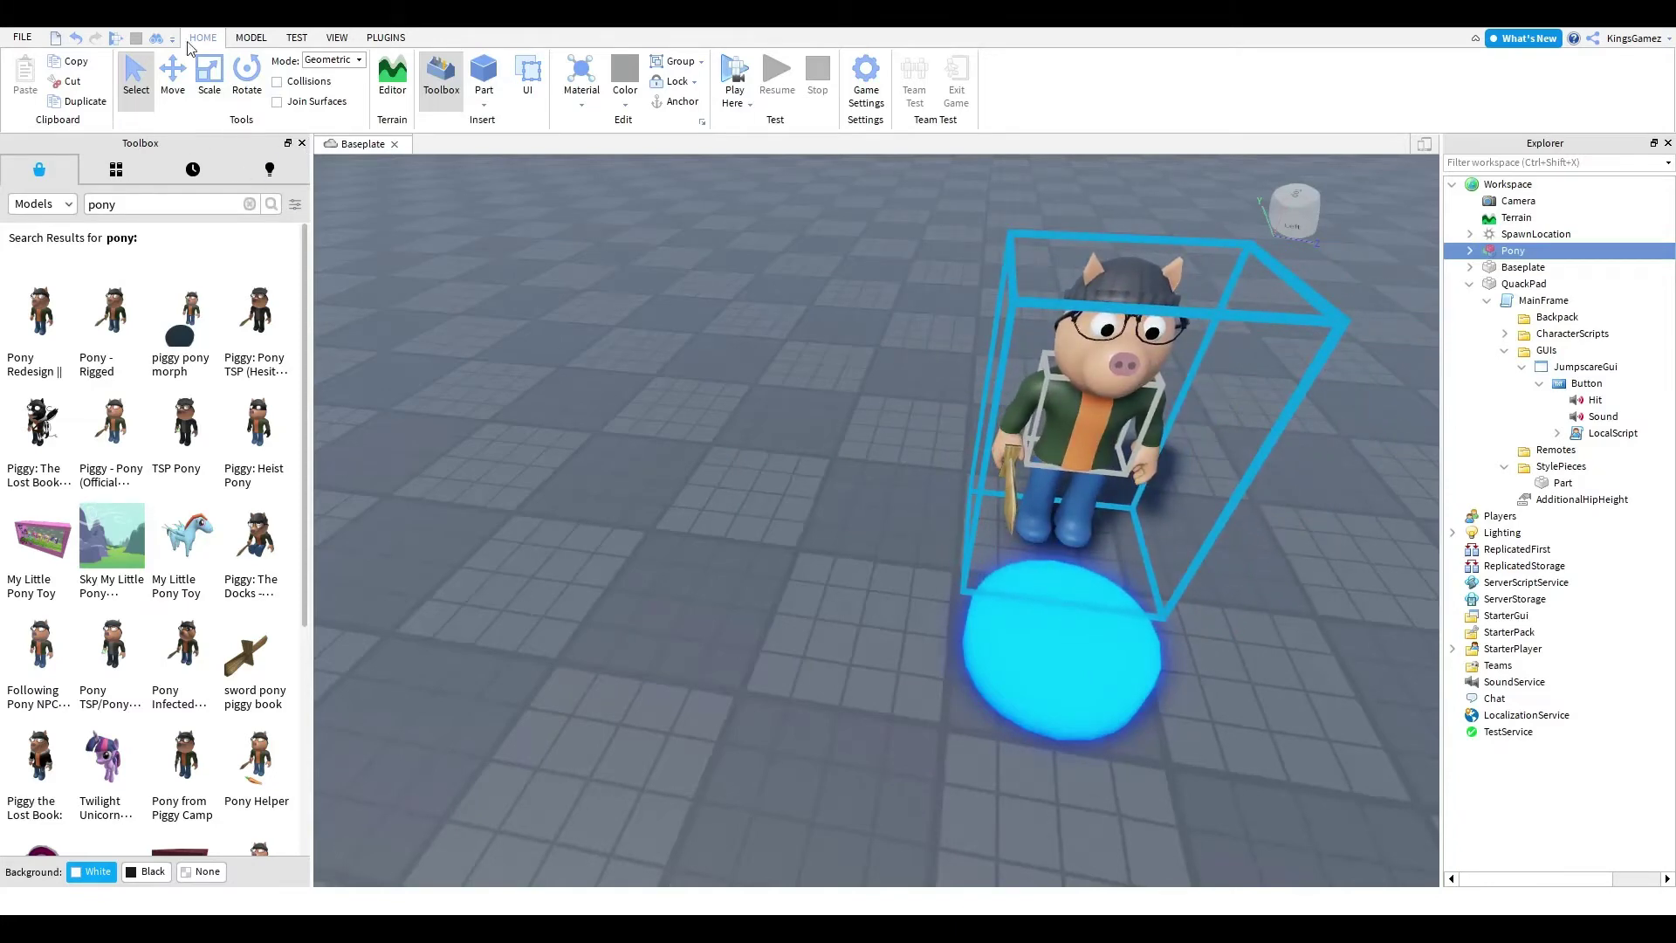
- Close the Toolbox and select the QuackPad together with its StylePieces part
left_click(299, 142)
left_click_drag(873, 524, 908, 559)
left_click(834, 677)
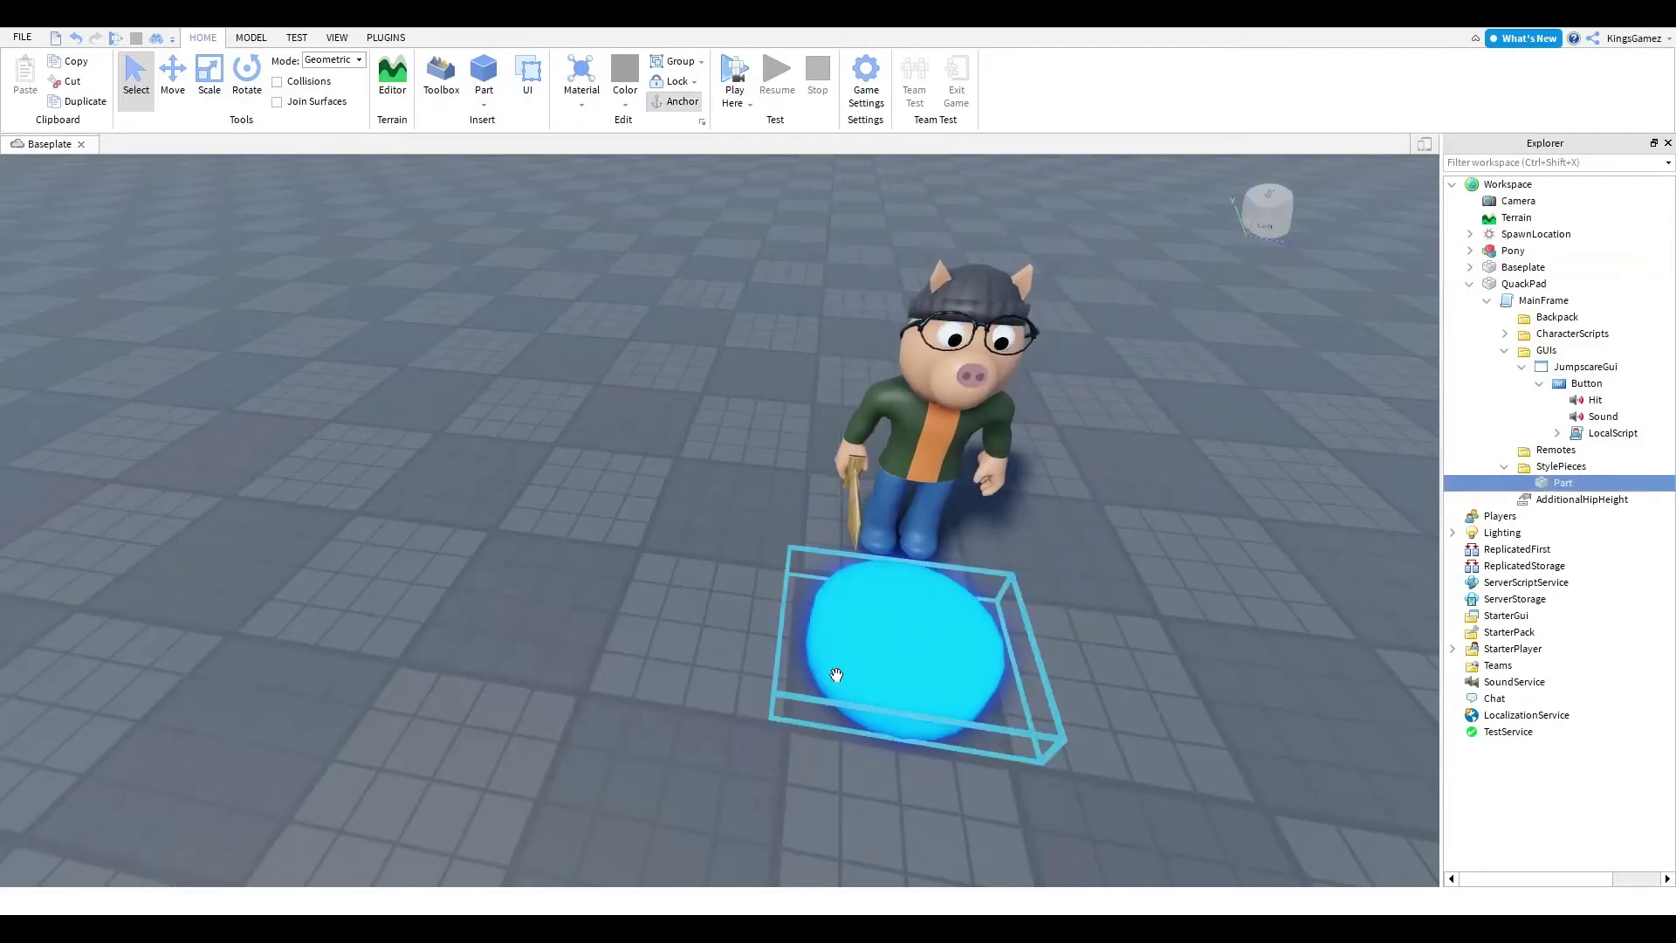
left_click(530, 555)
left_click_drag(529, 558, 960, 790)
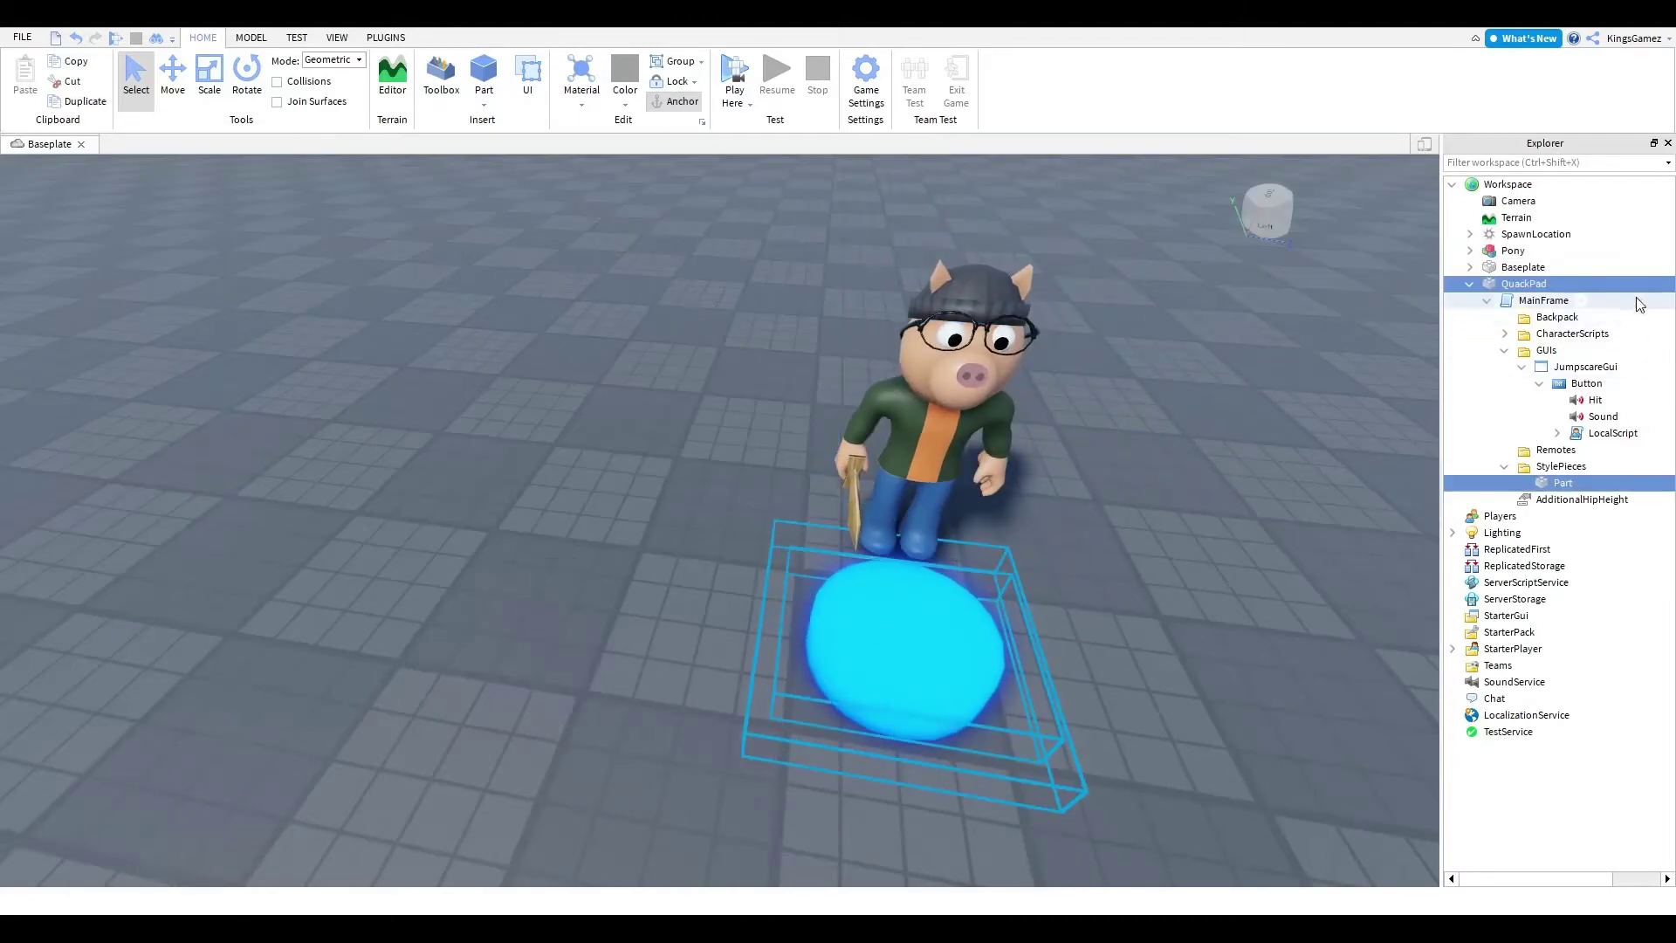
- Collapse the QuackPad and move it inside the Pony model in the workspace hierarchy
left_click(1471, 285)
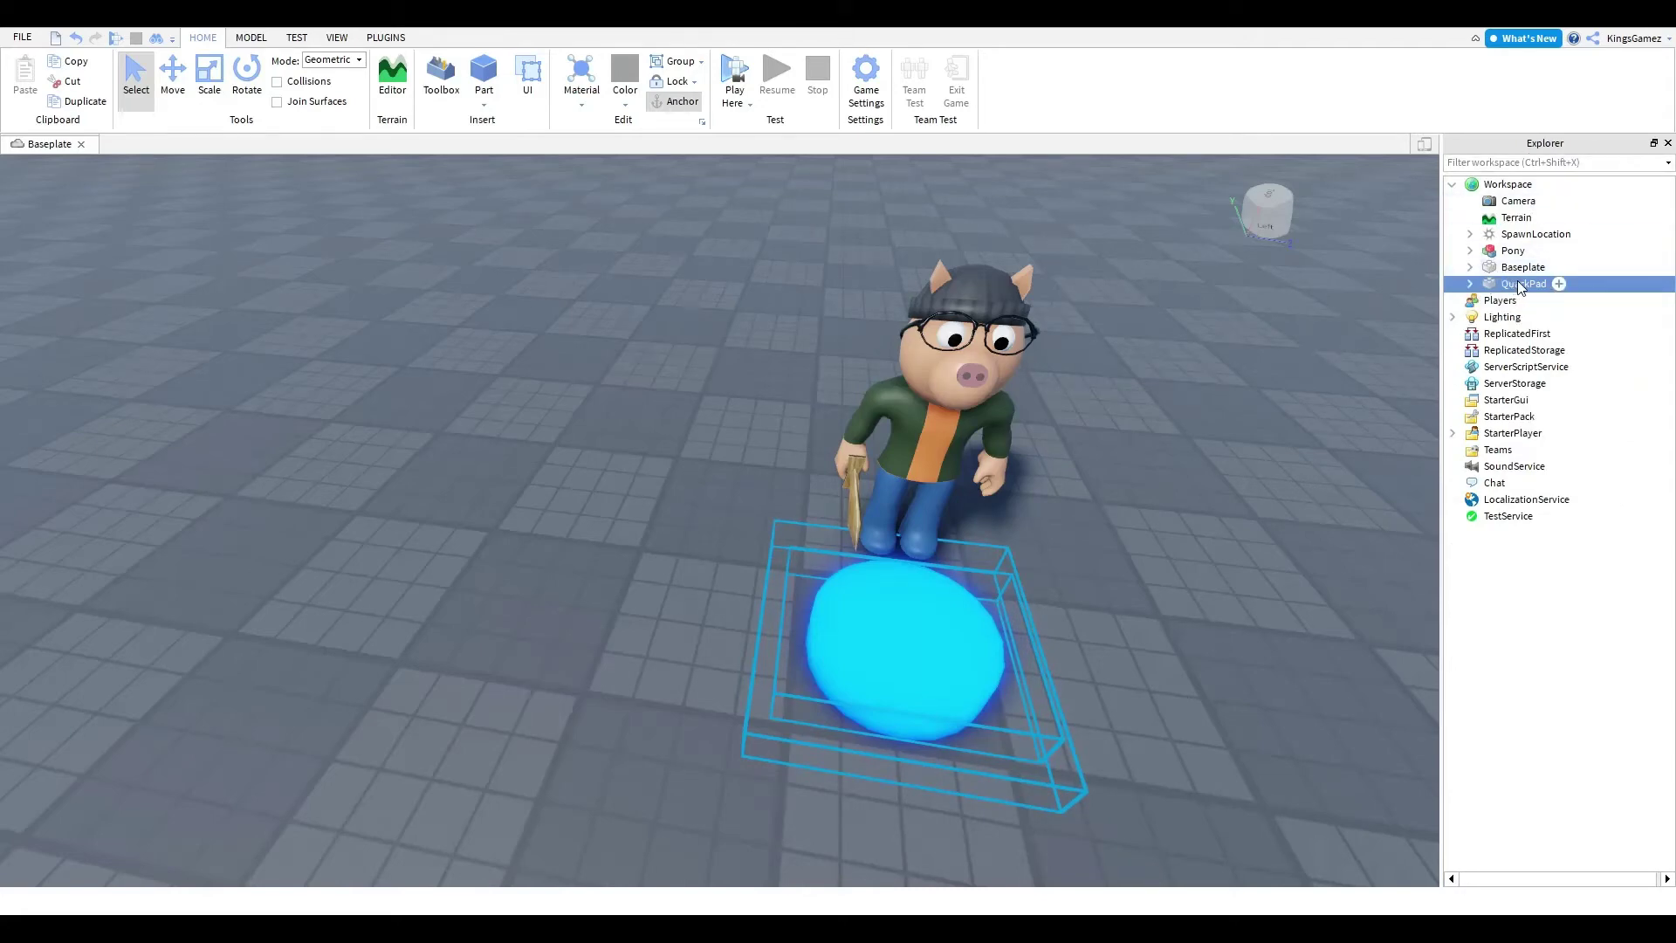
left_click_drag(1539, 270, 1557, 252)
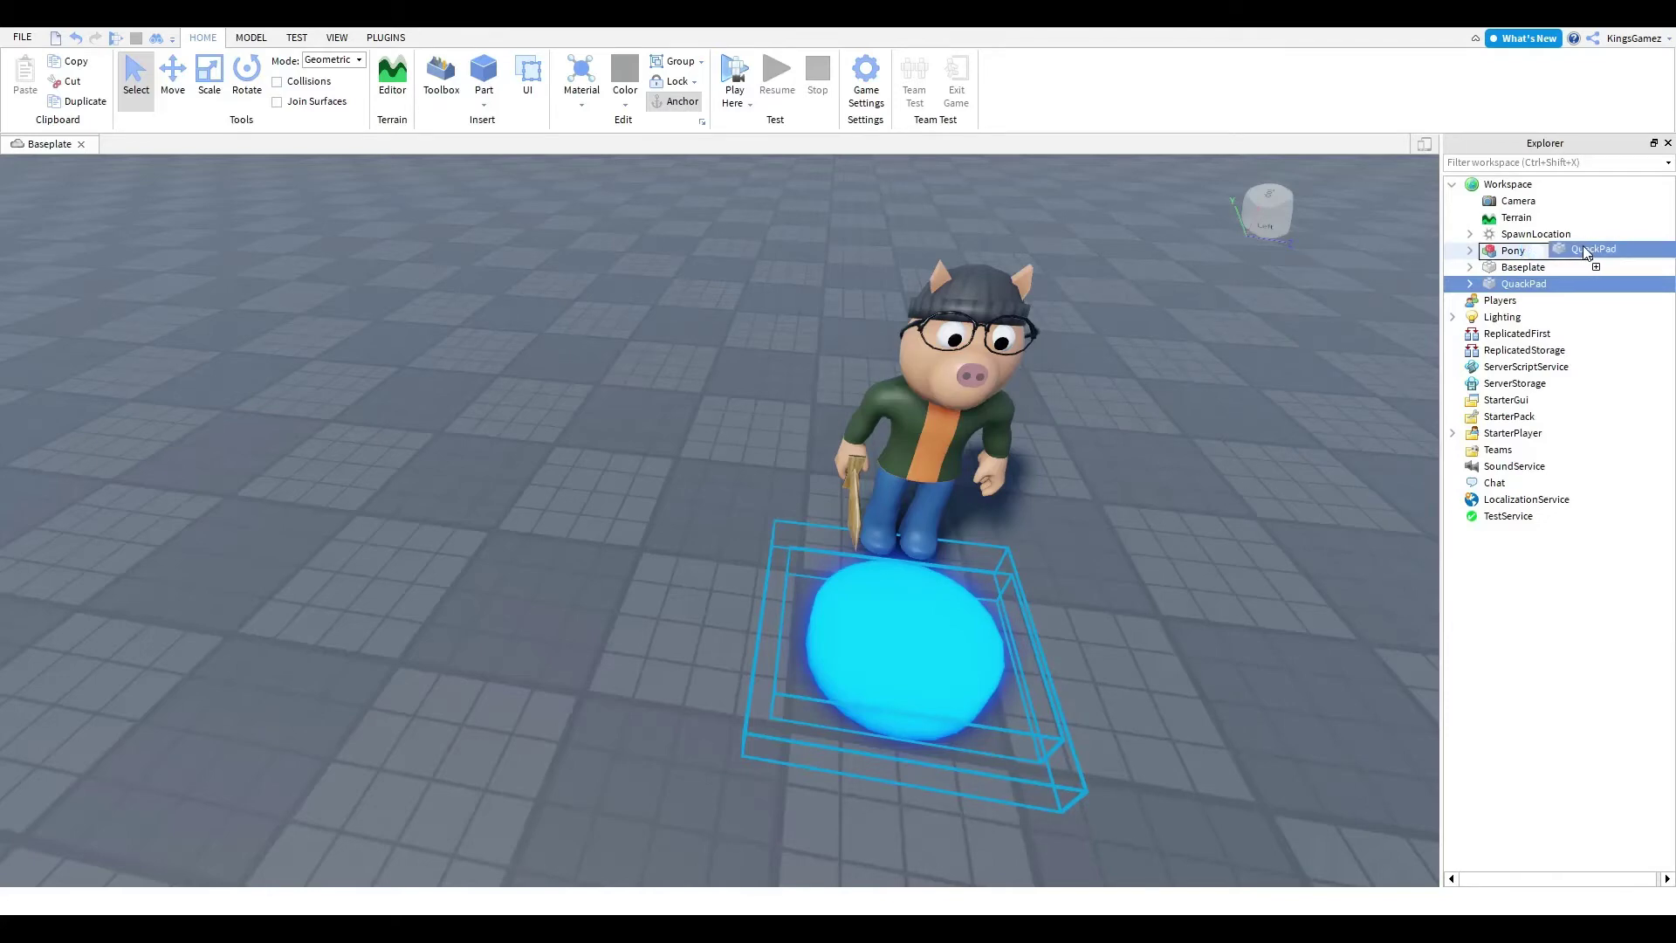
left_click_drag(1587, 252, 1585, 252)
left_click(1487, 449)
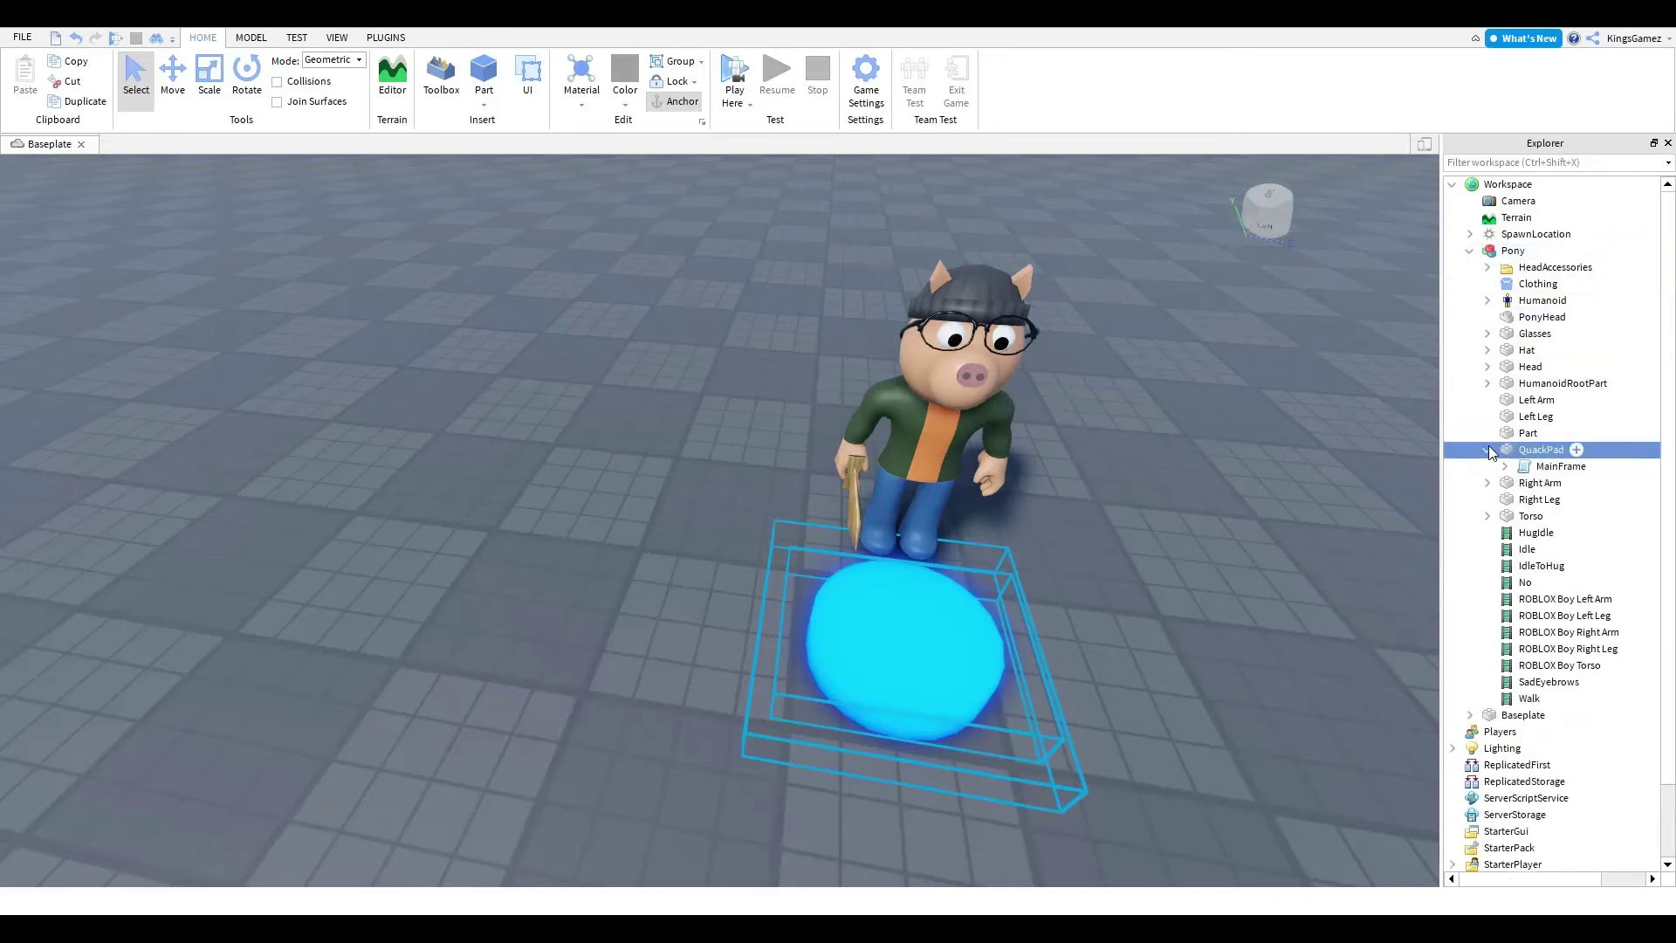
left_click(1486, 449)
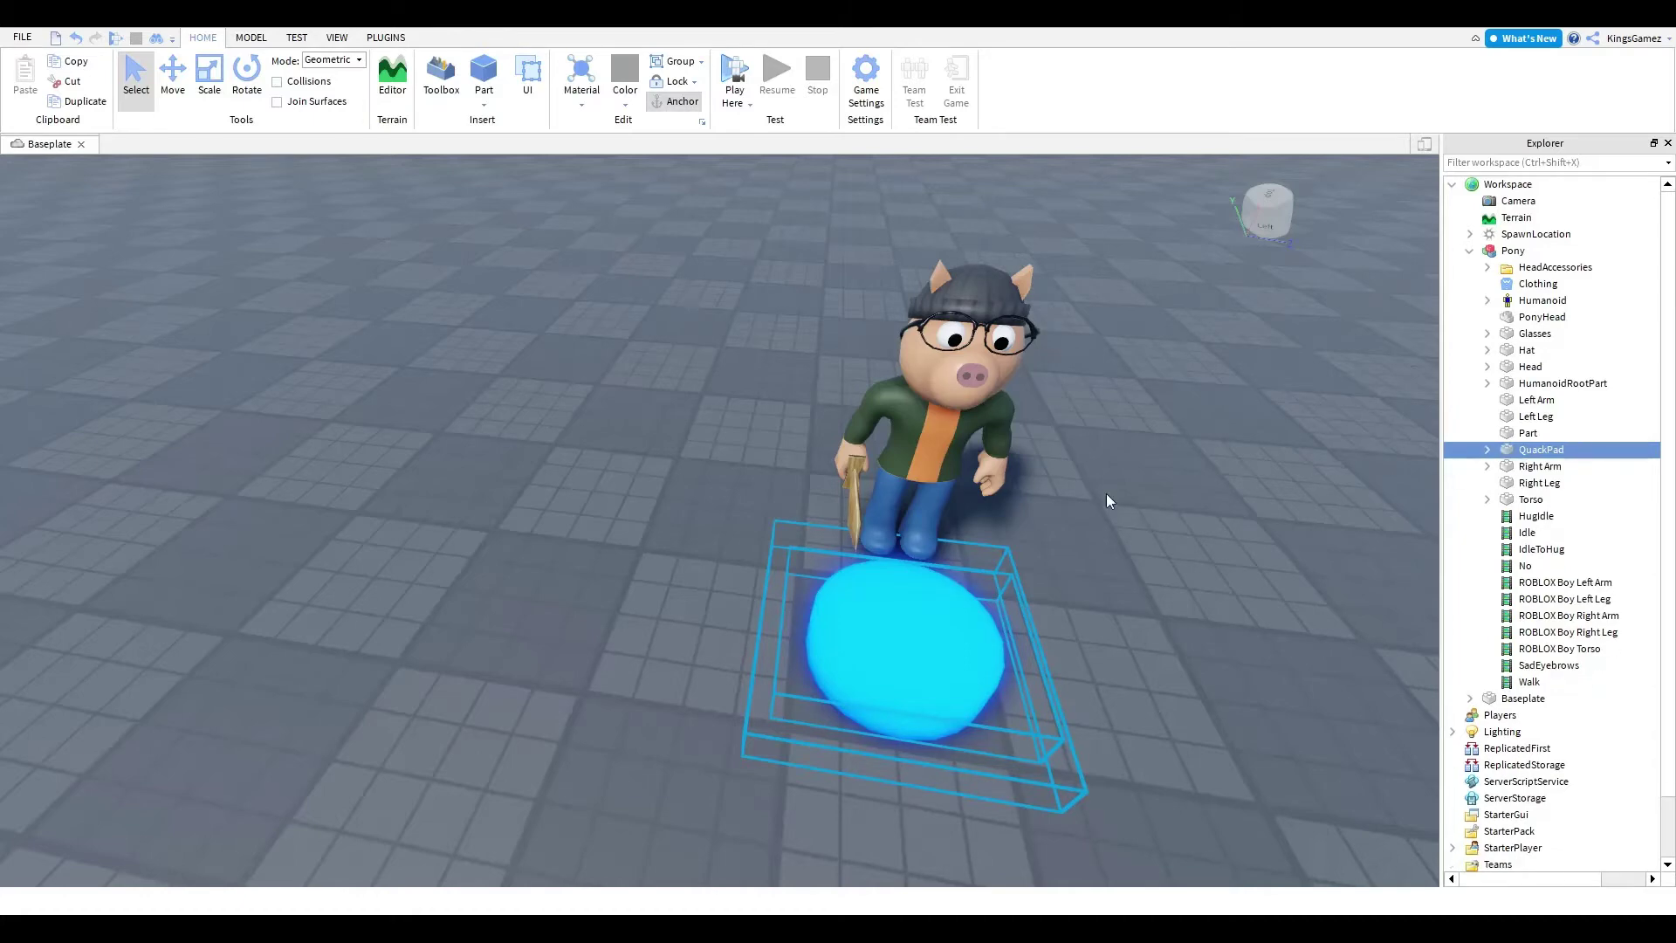
- Start a playtest to try out the Pony morph pad
left_click(736, 77)
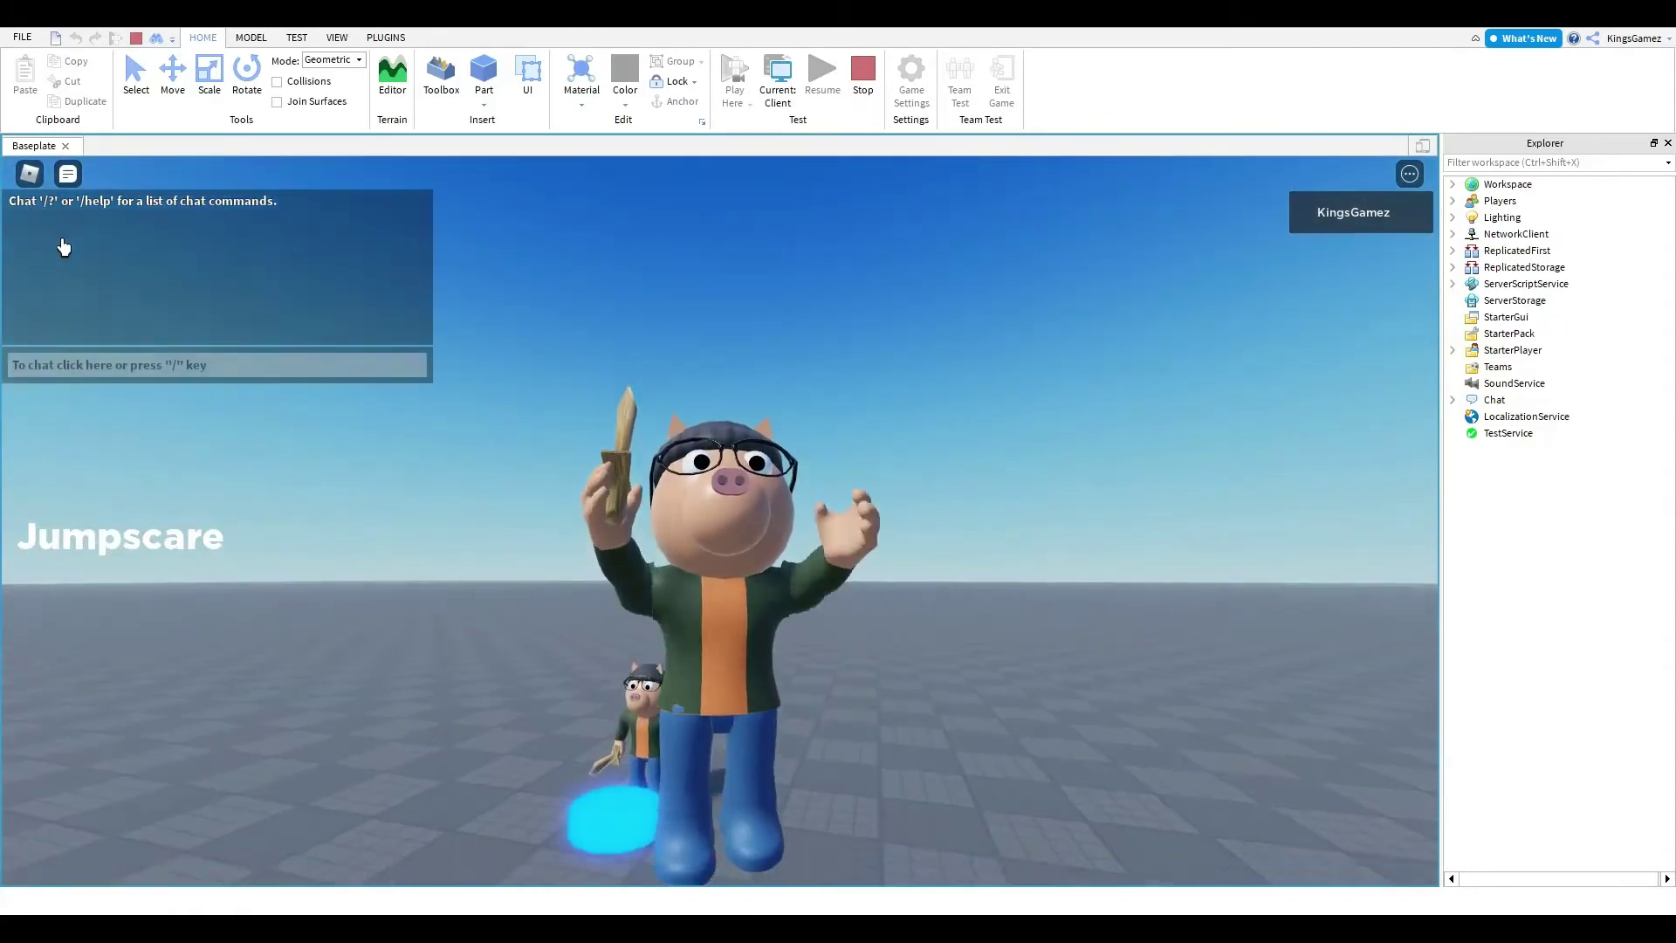
- Check the volume in the in-game settings and return to the playtest
left_click(29, 172)
left_click(572, 252)
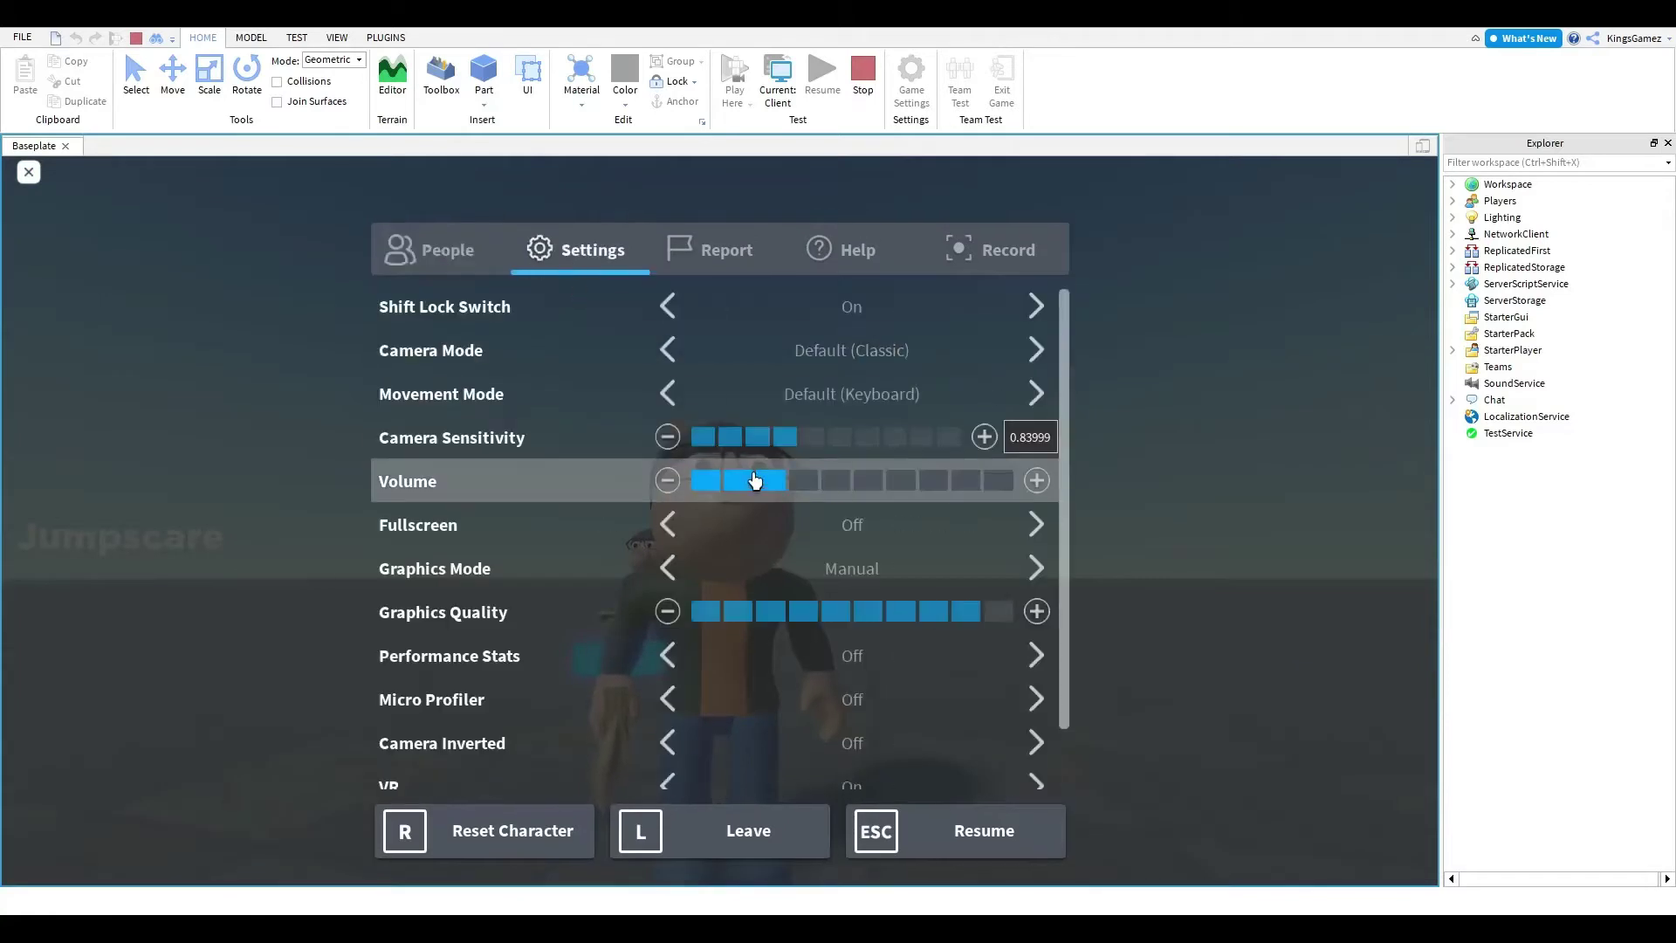
left_click(28, 171)
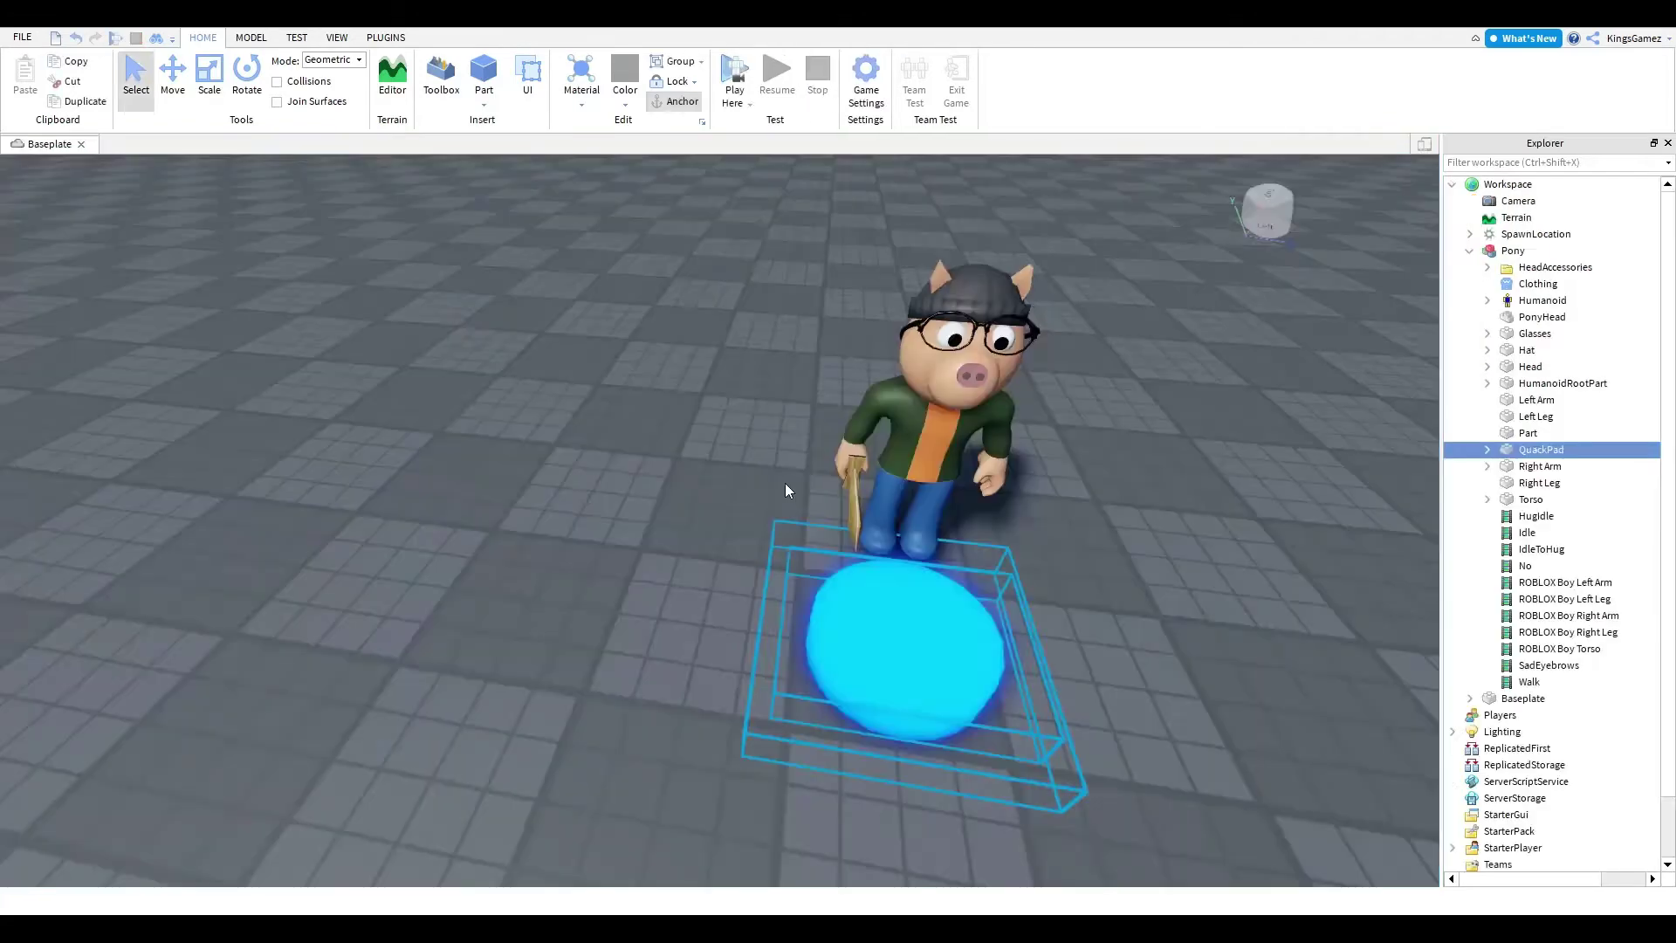
- Expand the QuackPad and its MainFrame script inside Pony, and examine the Backpack, CharacterScripts, GUIs, Remotes, StylePieces and AdditionalHipHeight entries
left_click(782, 484)
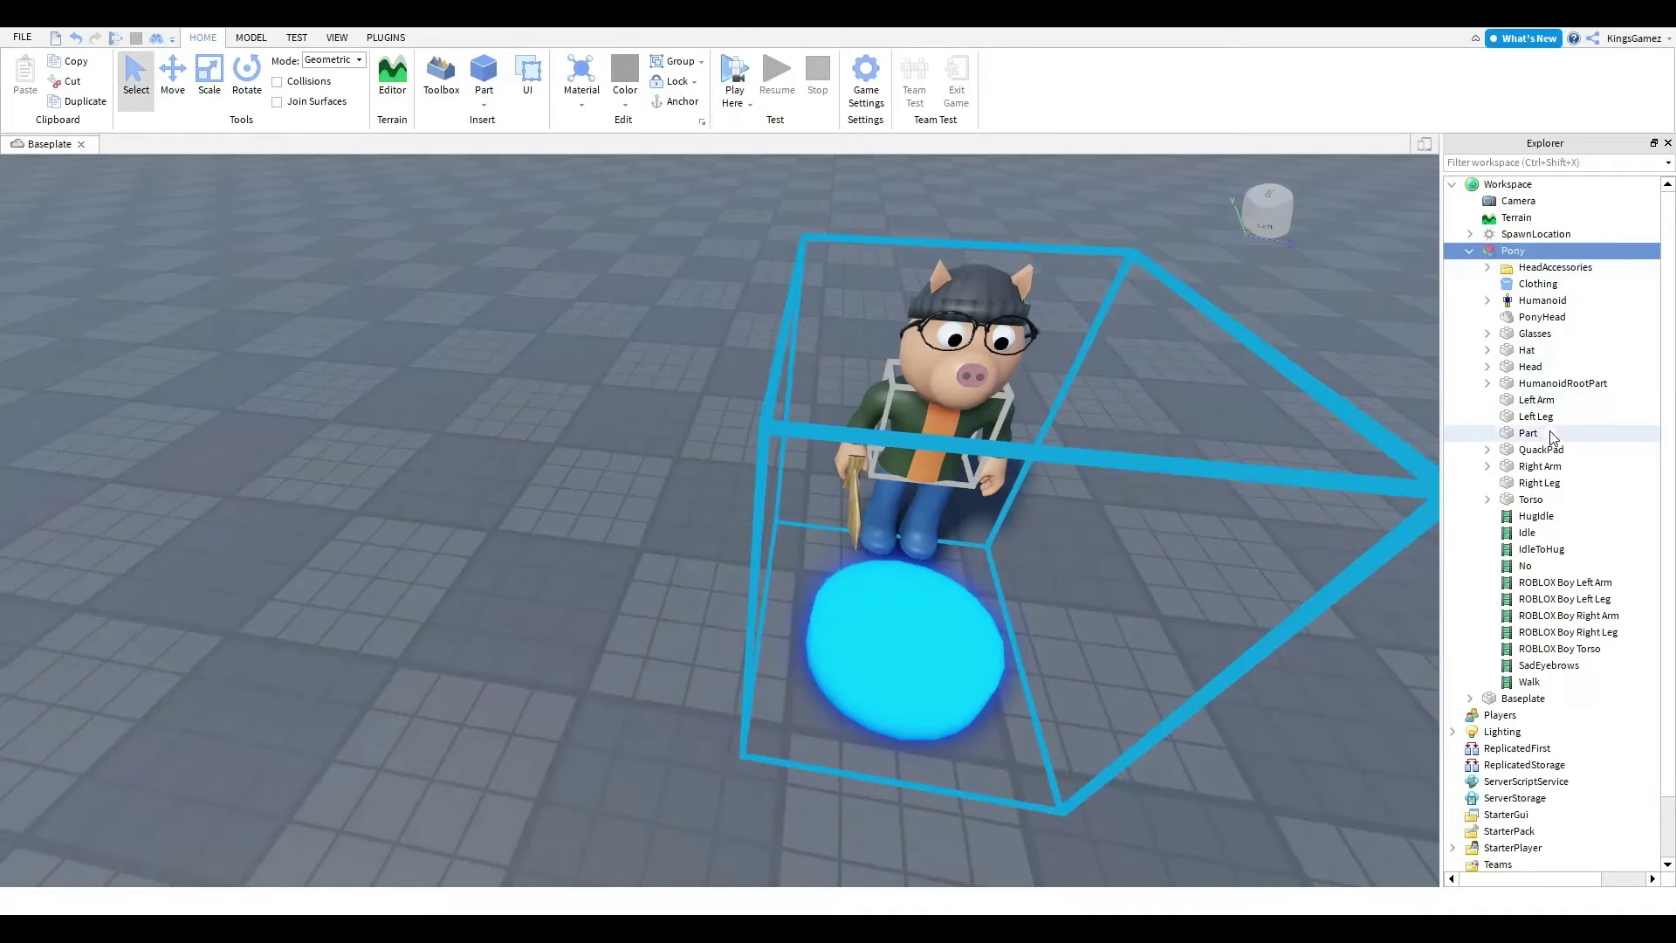
left_click(1487, 449)
left_click(1538, 448)
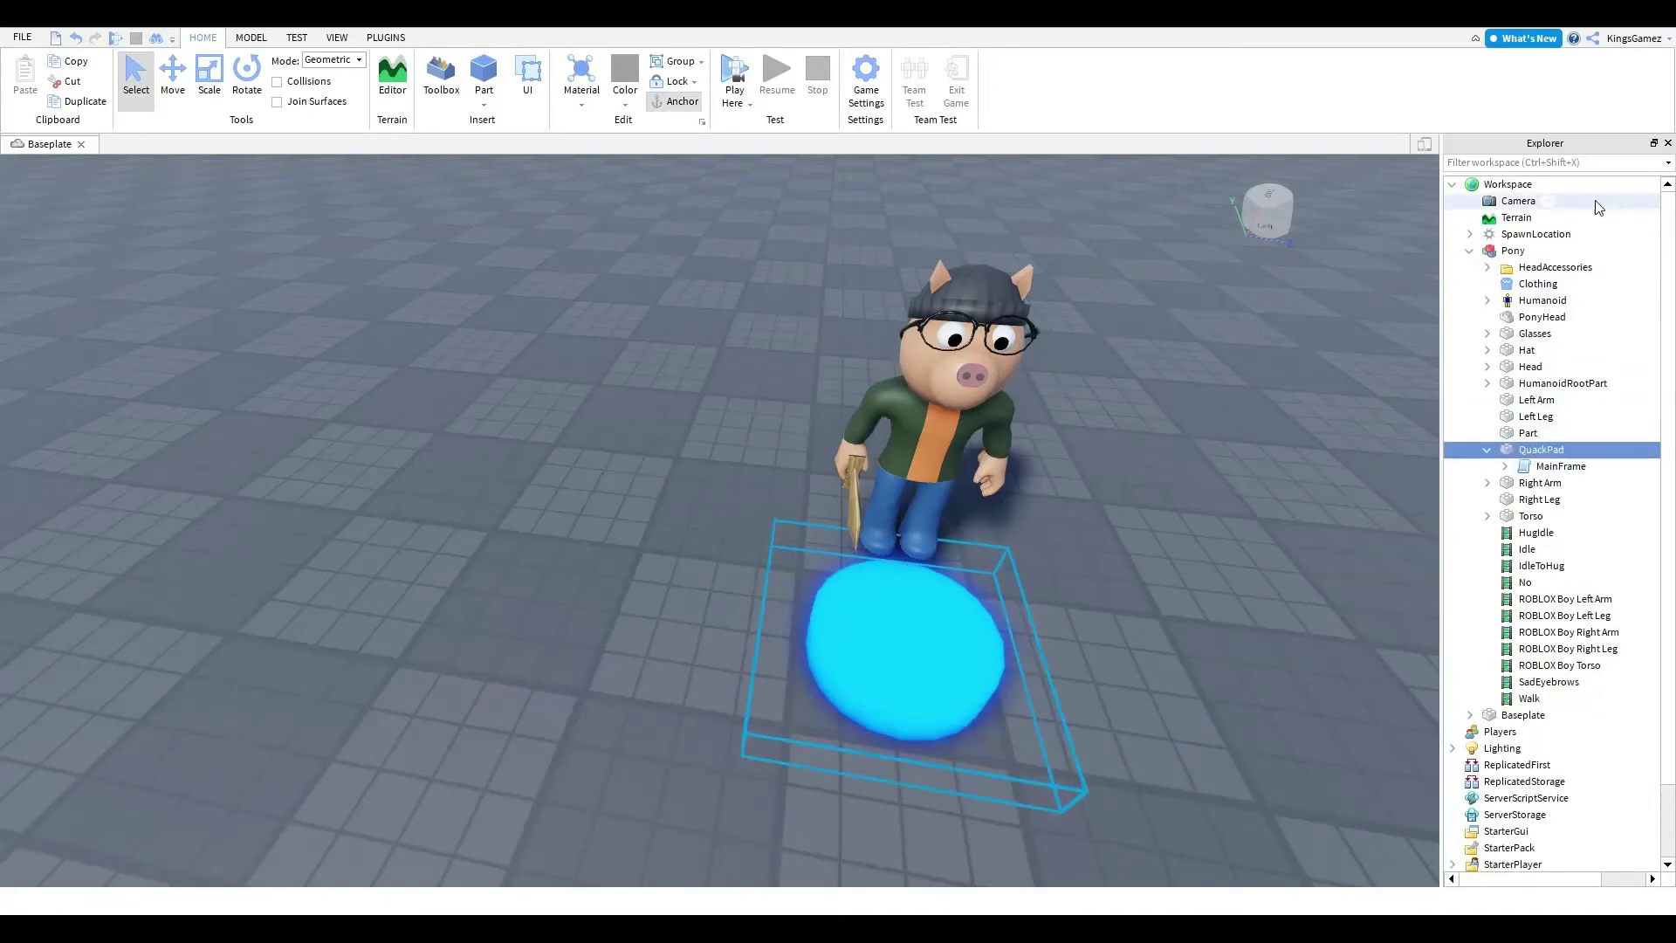
left_click(1504, 467)
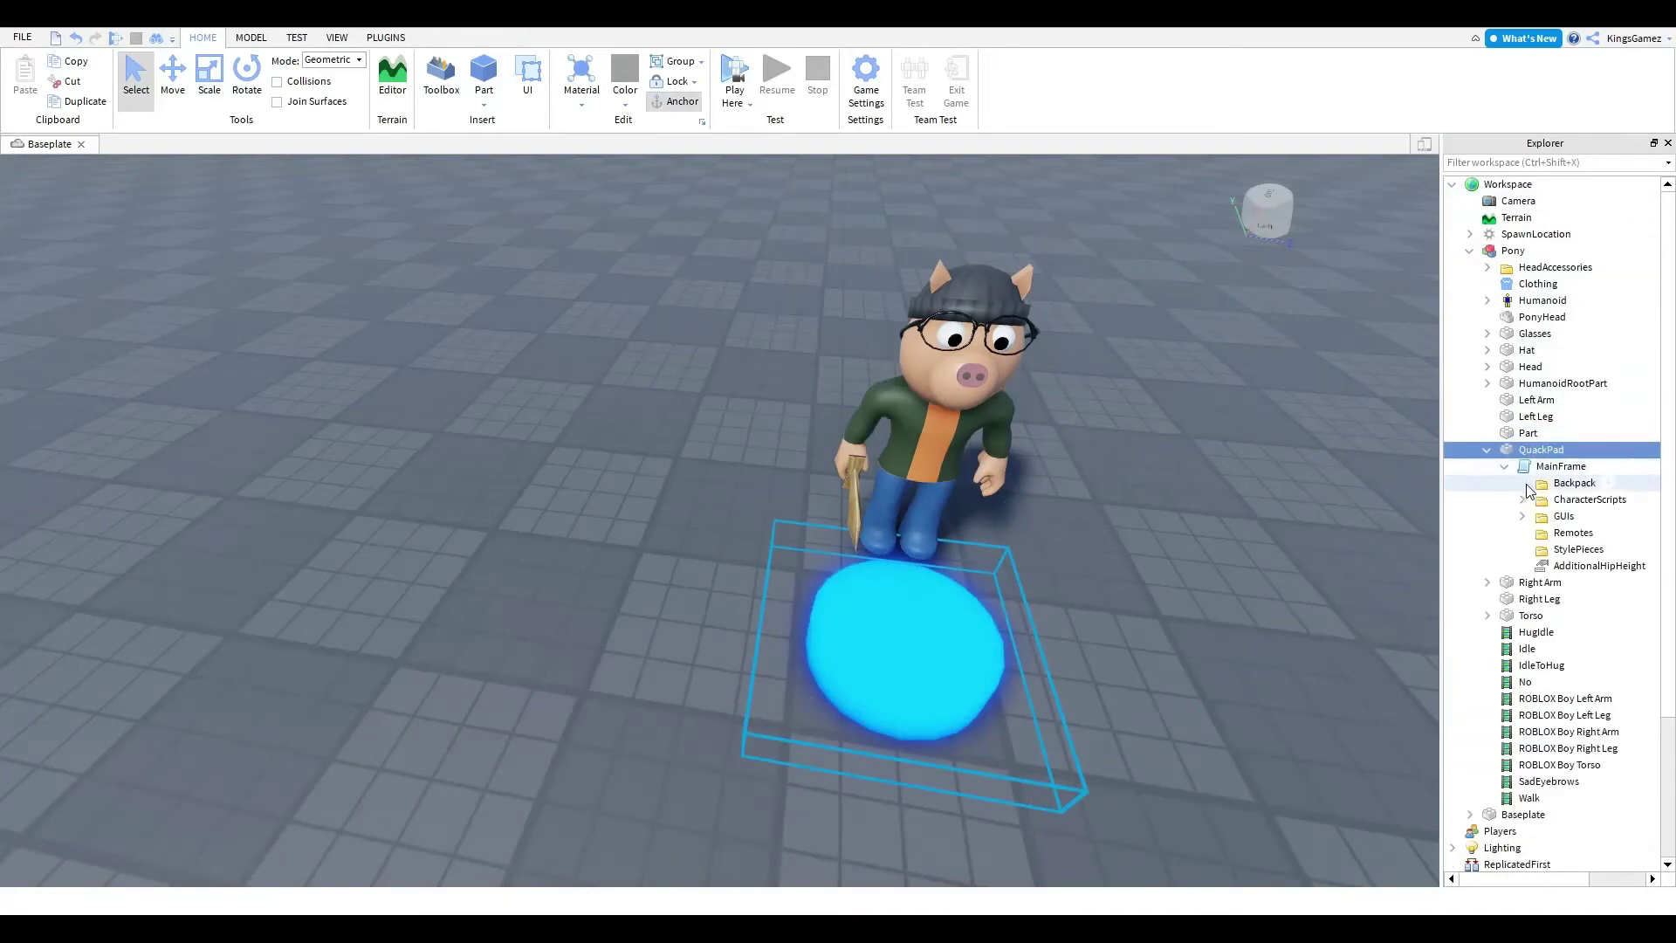
left_click(1571, 484)
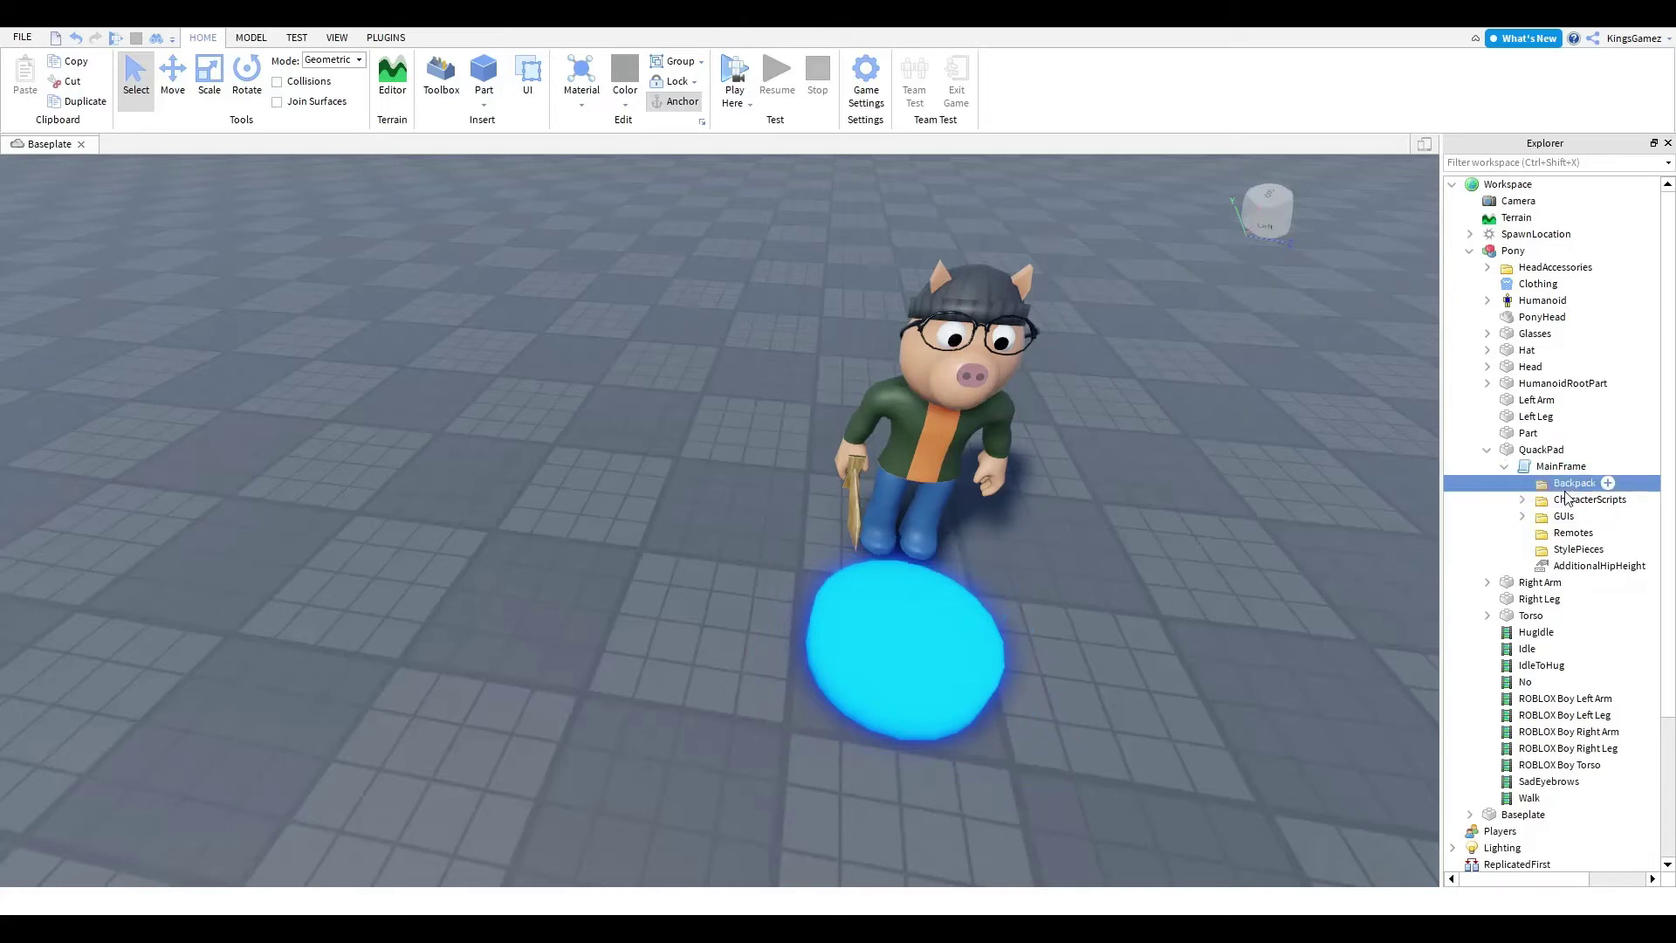
left_click(1576, 500)
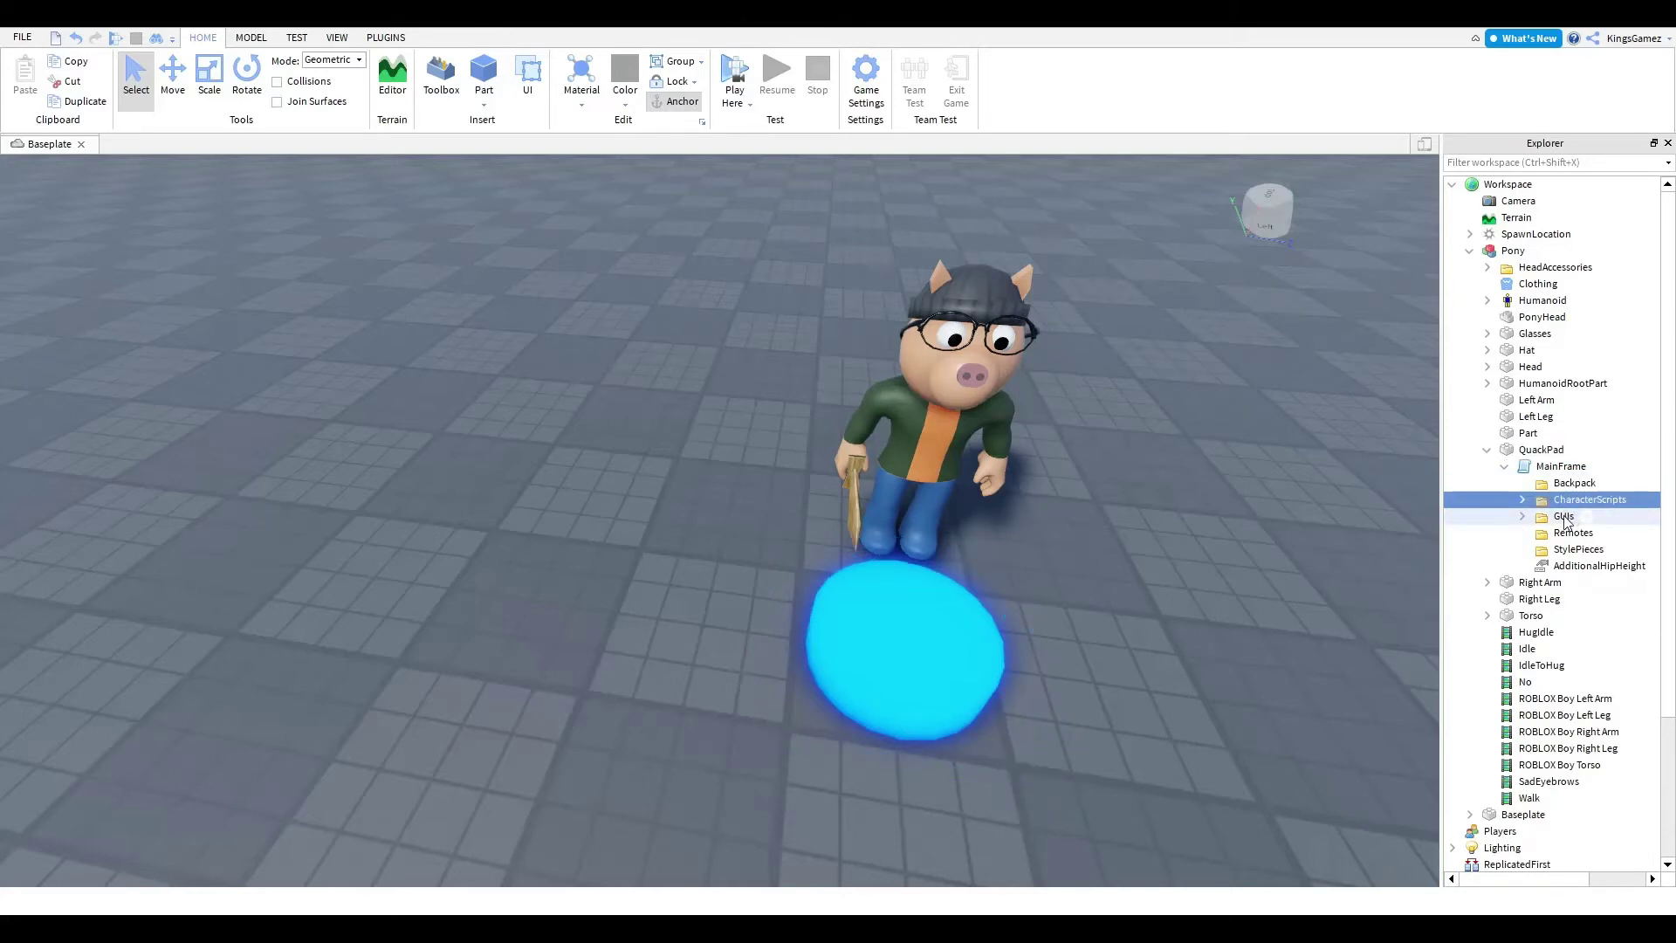
left_click(1562, 518)
left_click(1562, 534)
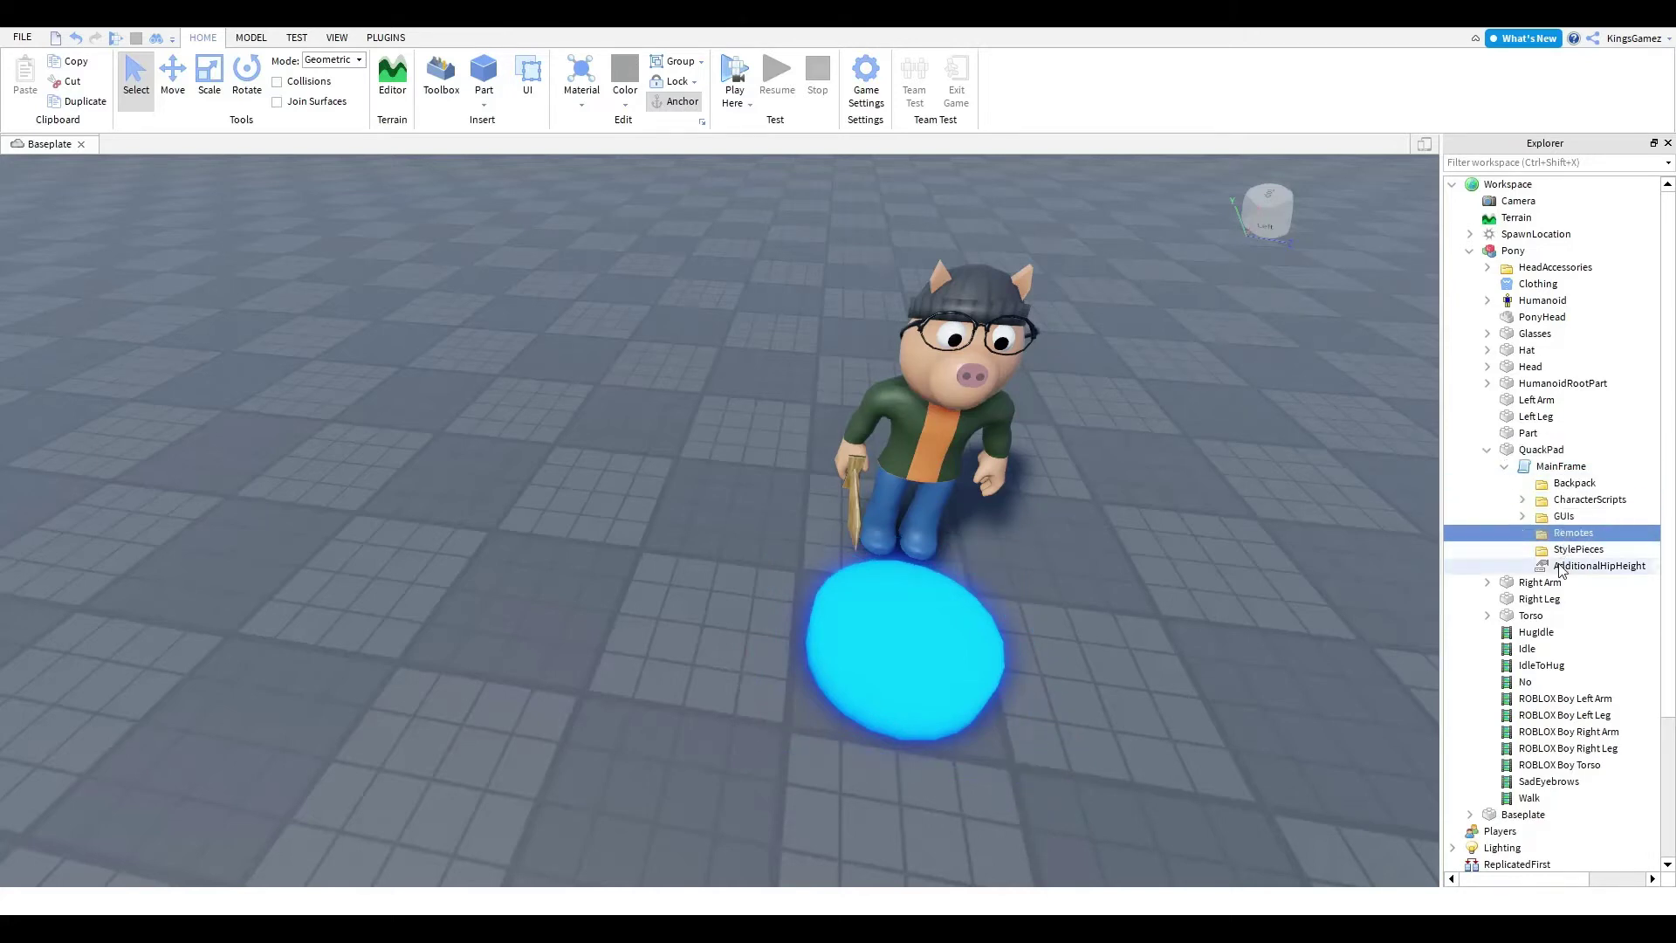
left_click(1562, 551)
left_click(1562, 567)
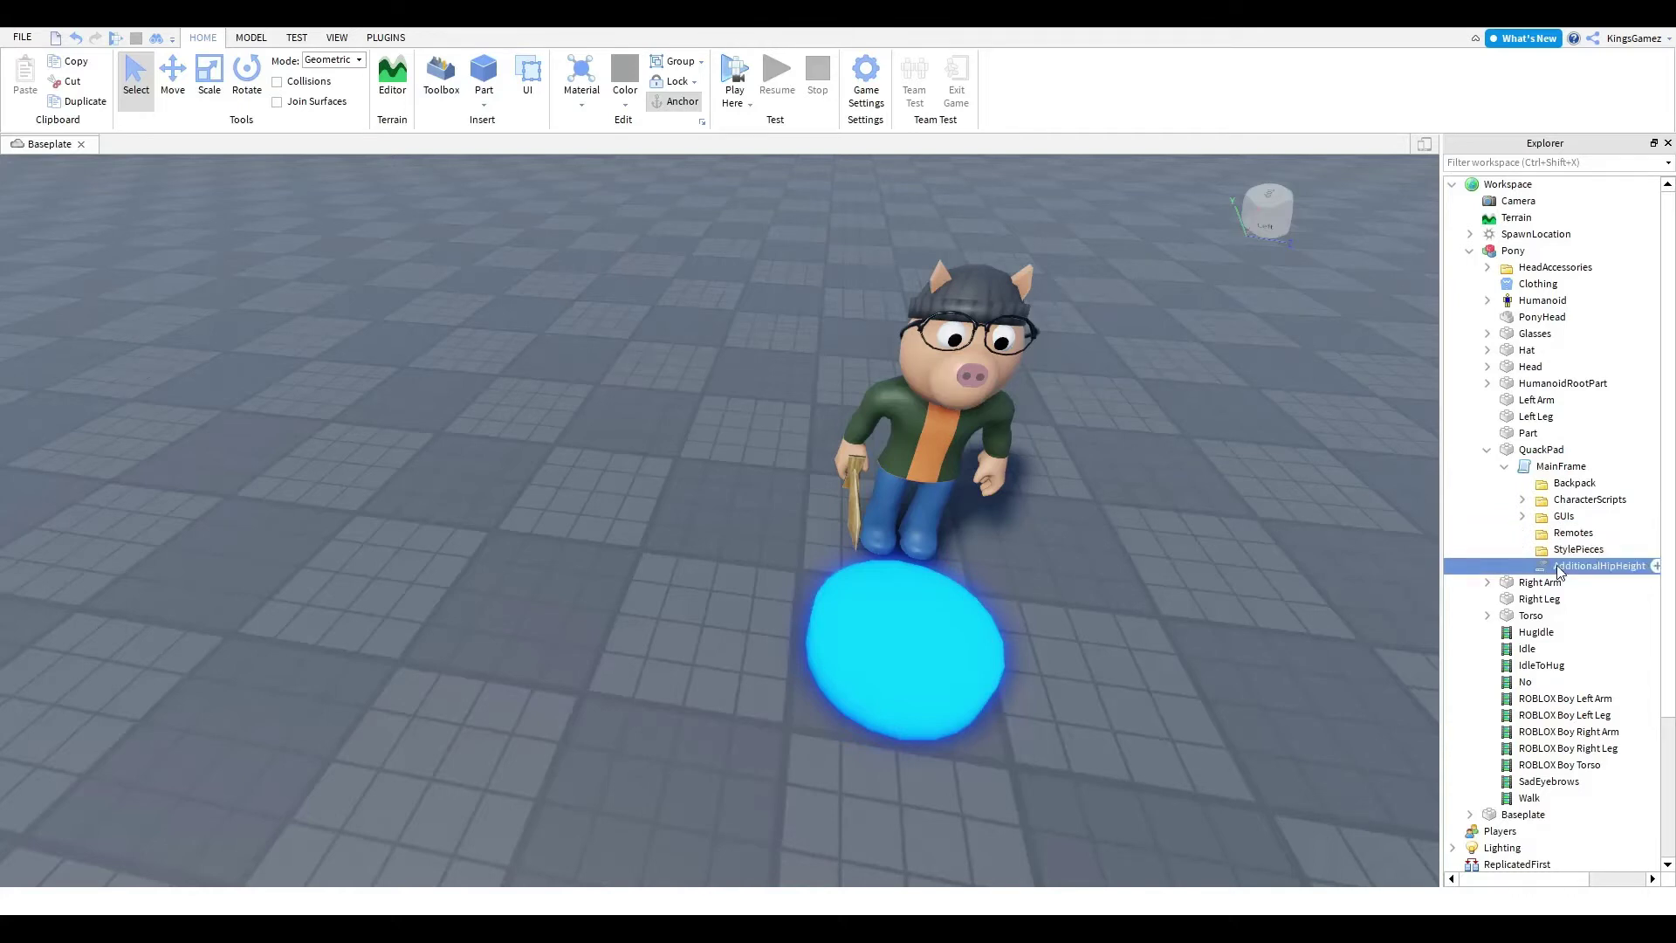
- Move the Pony model's loose Part into the StylePieces folder of the QuackPad's MainFrame
left_click(1528, 432)
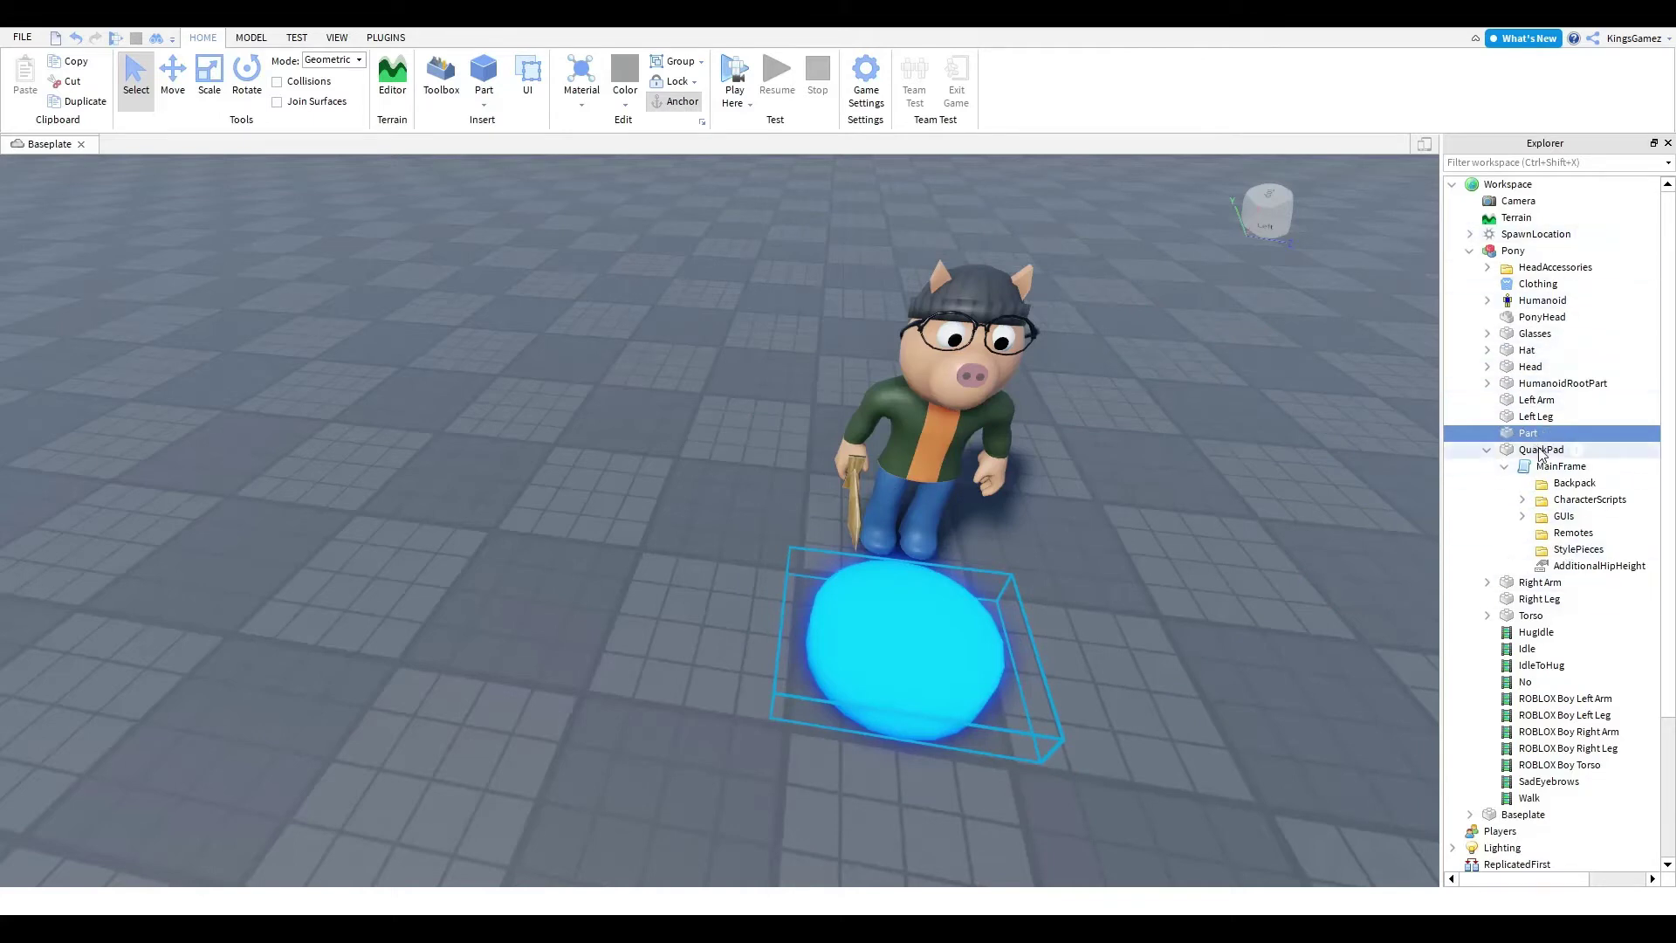
left_click_drag(1673, 581, 1614, 547)
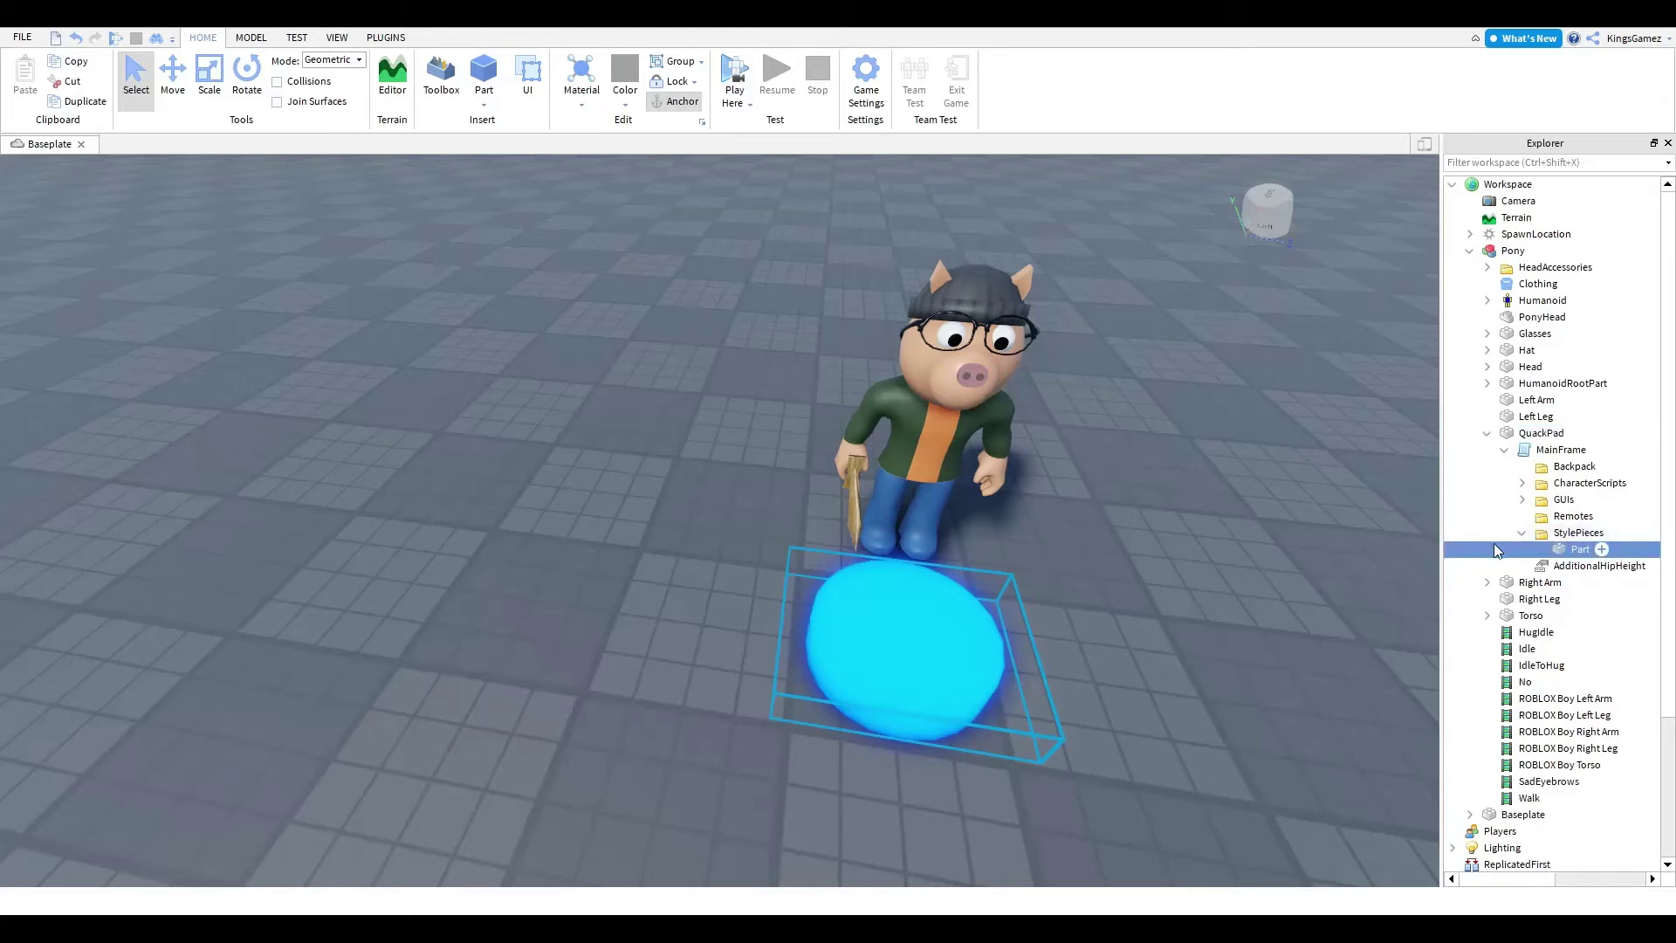
left_click(1560, 469)
left_click(1534, 451)
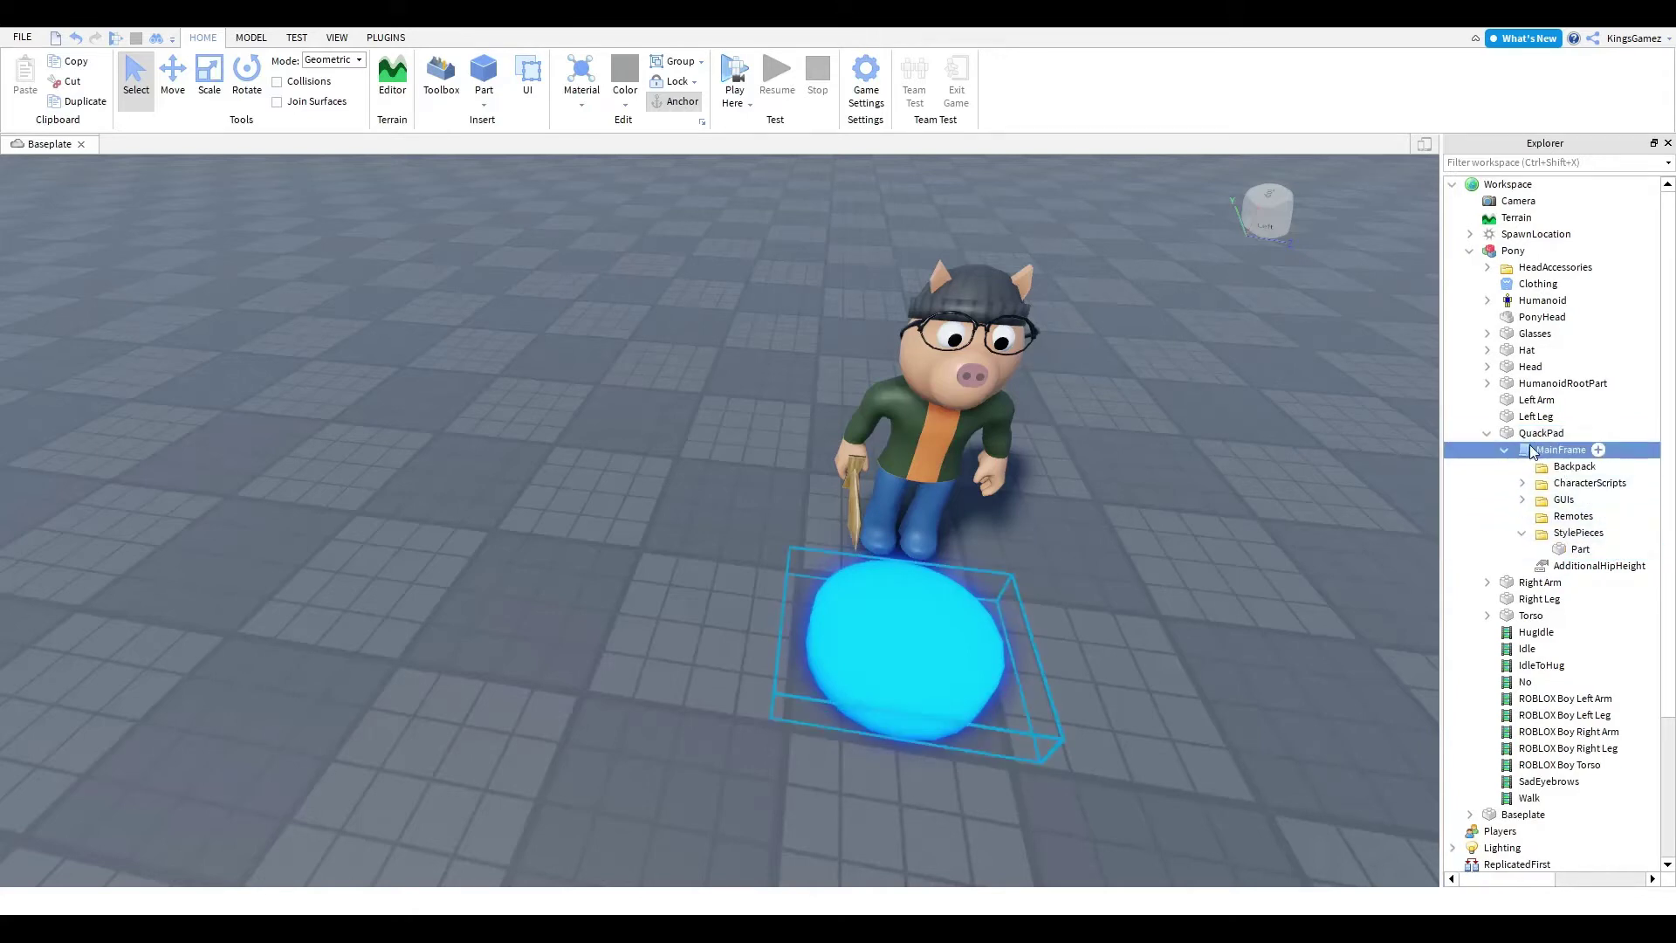
- Expand the GUIs folder down to the JumpscareGui's Button and examine its Hit and Sound objects and the LocalScript's Anim1 animation
left_click(1523, 501)
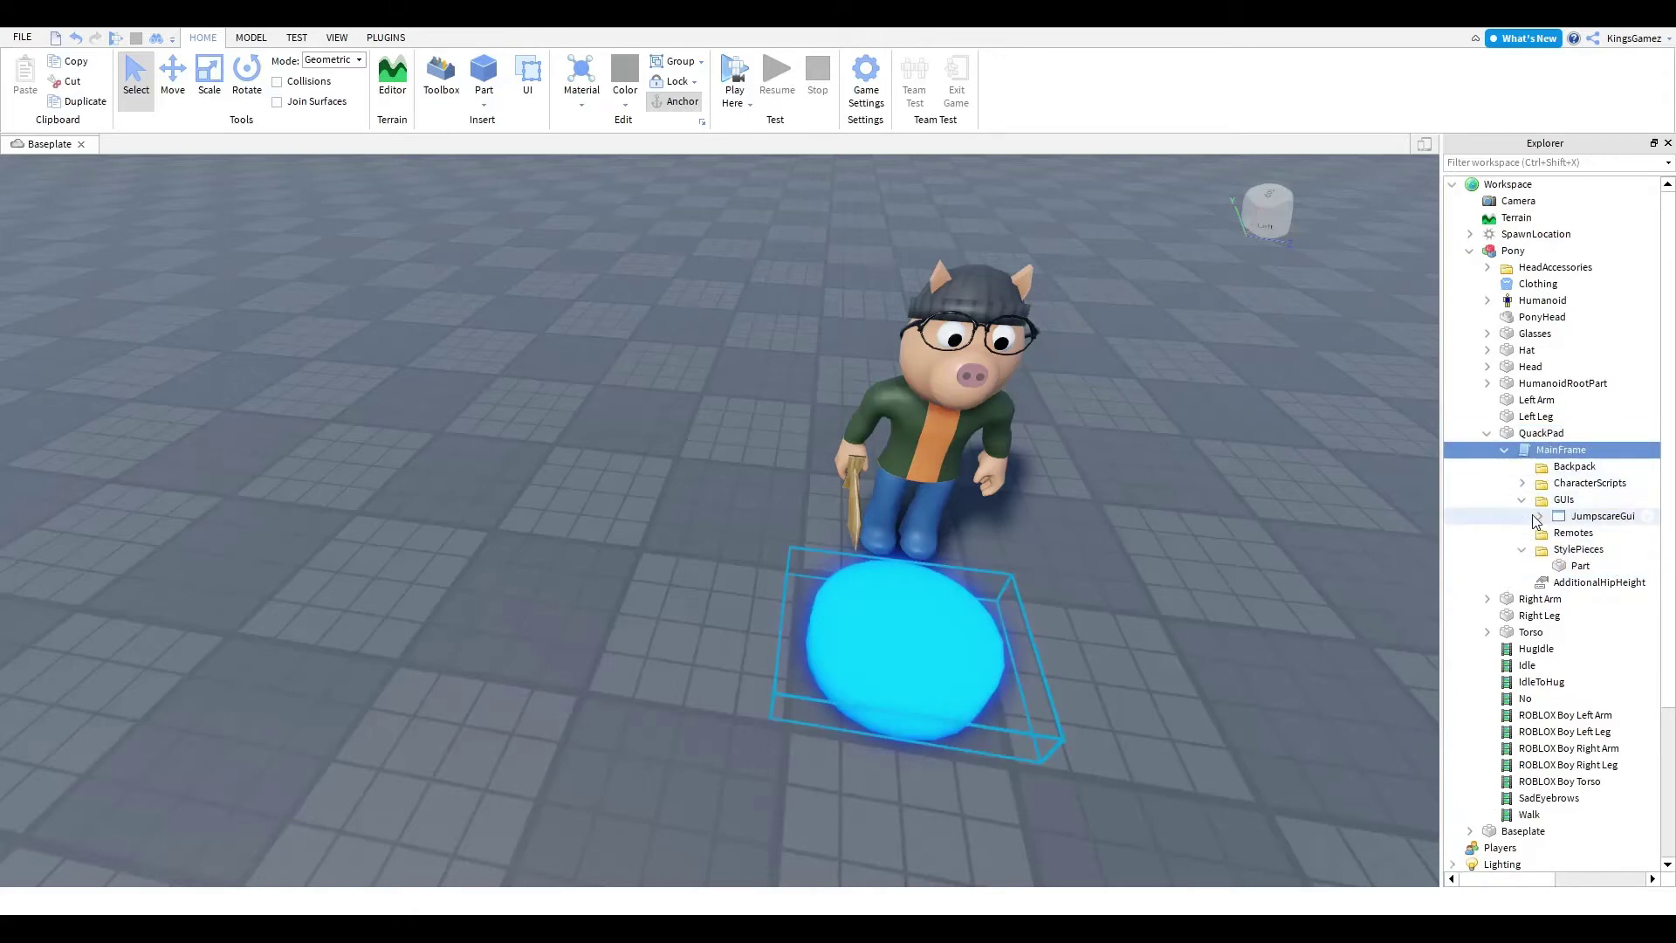
left_click(1541, 517)
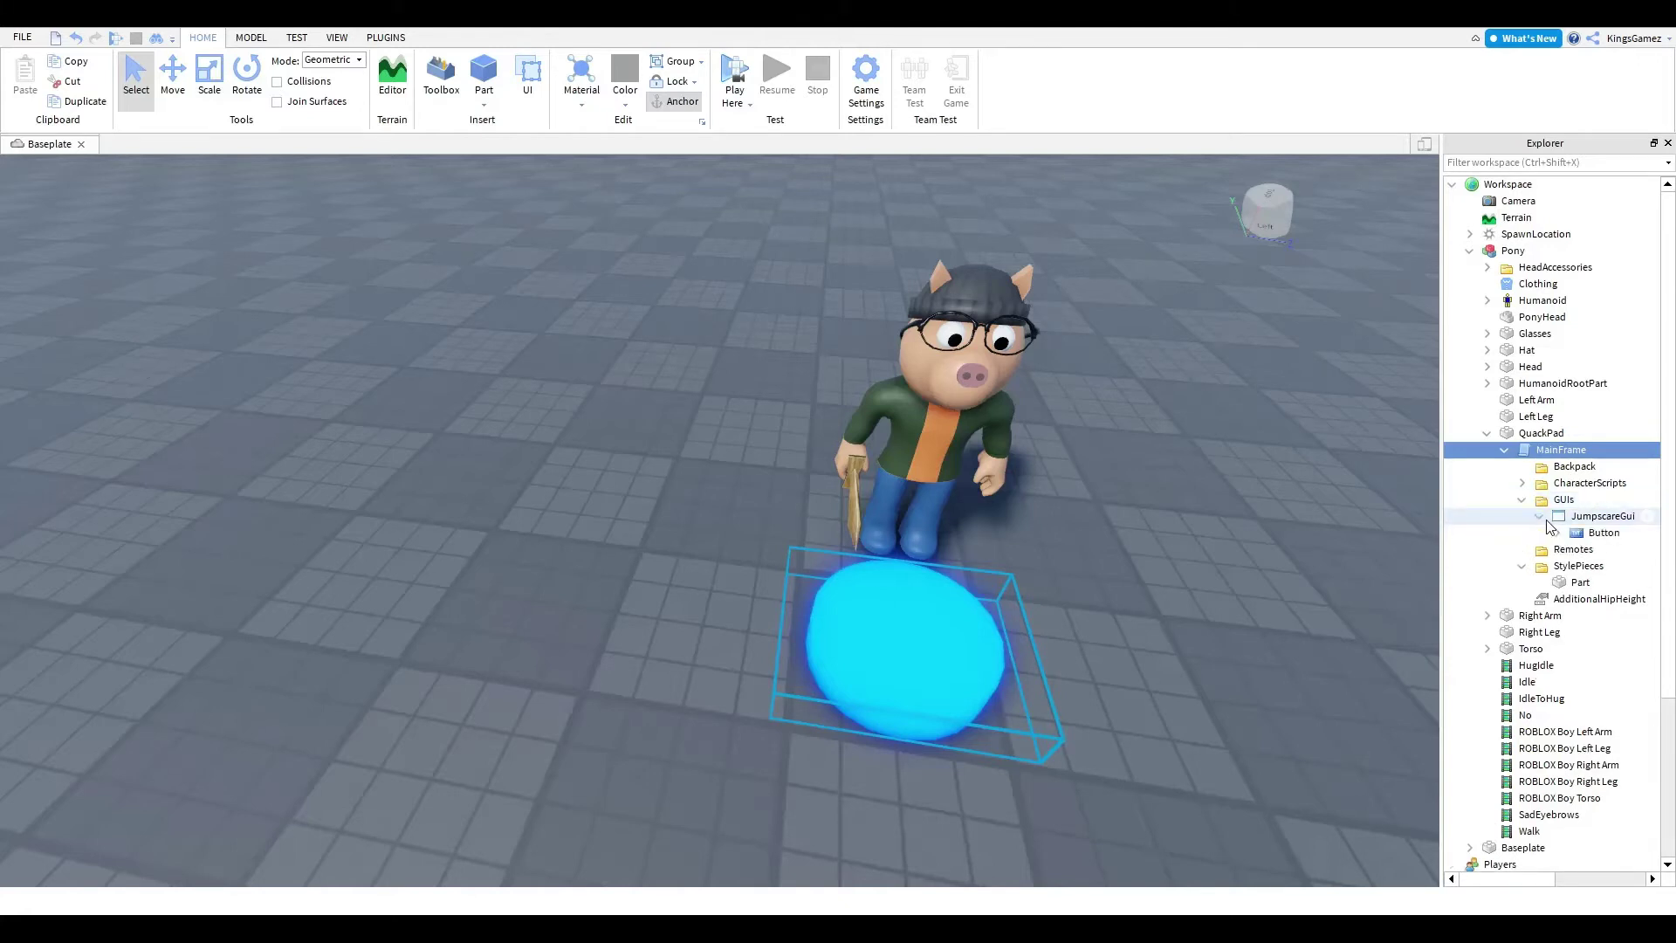
left_click(1558, 534)
left_click(1572, 550)
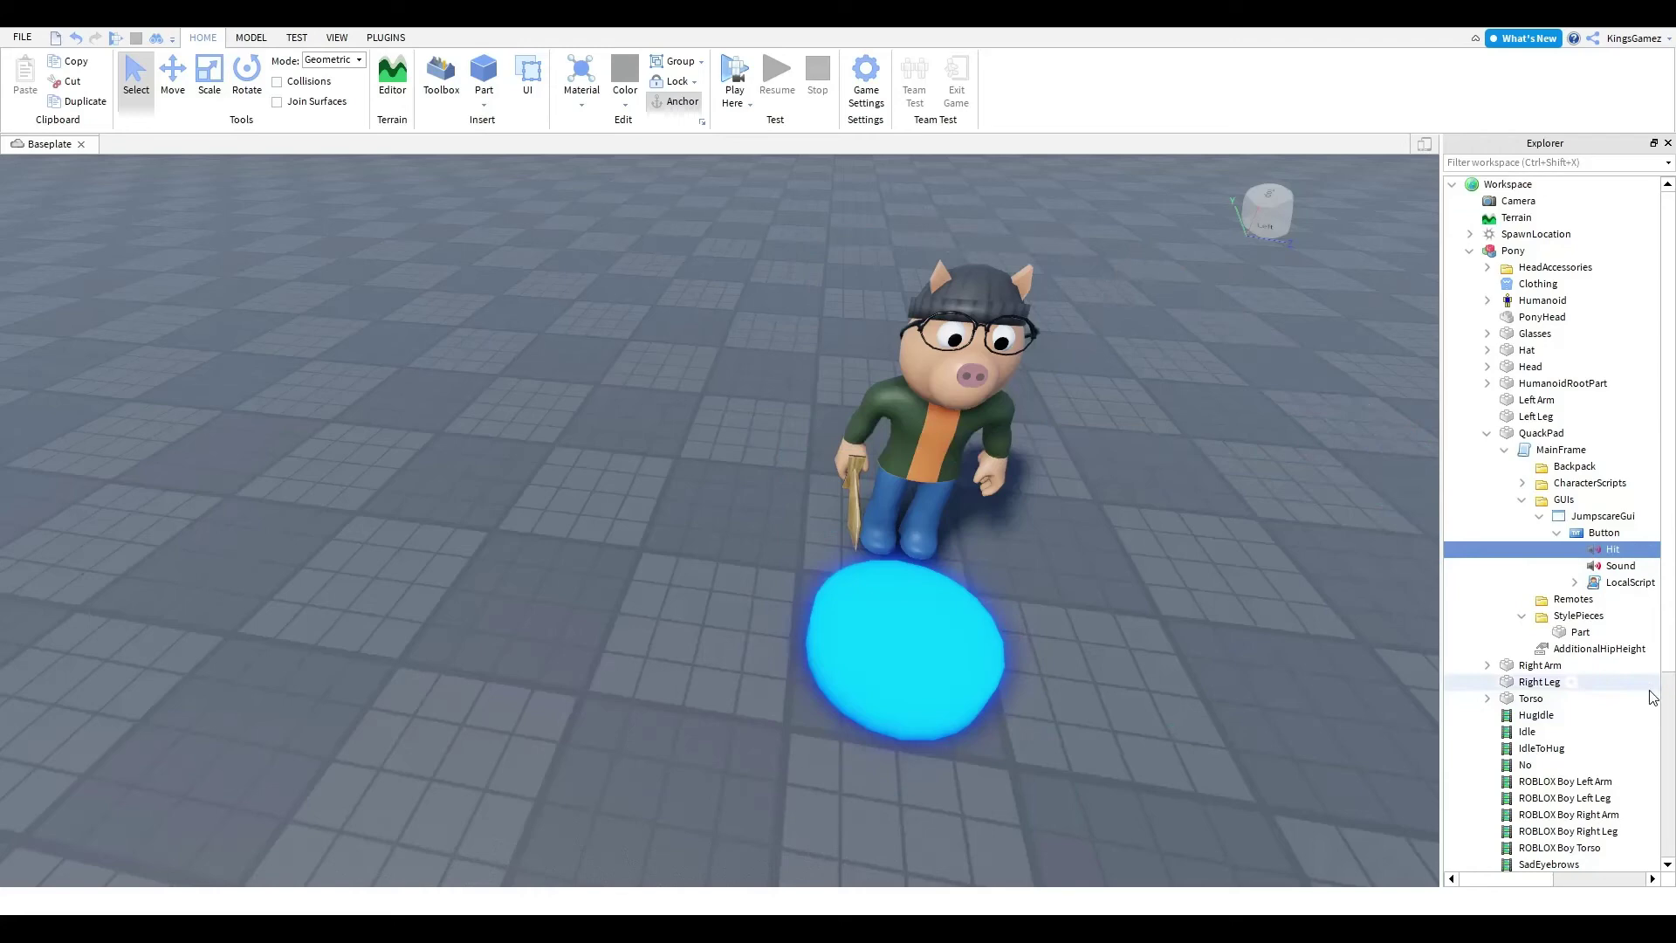
left_click(1613, 569)
left_click(1572, 582)
left_click(1610, 599)
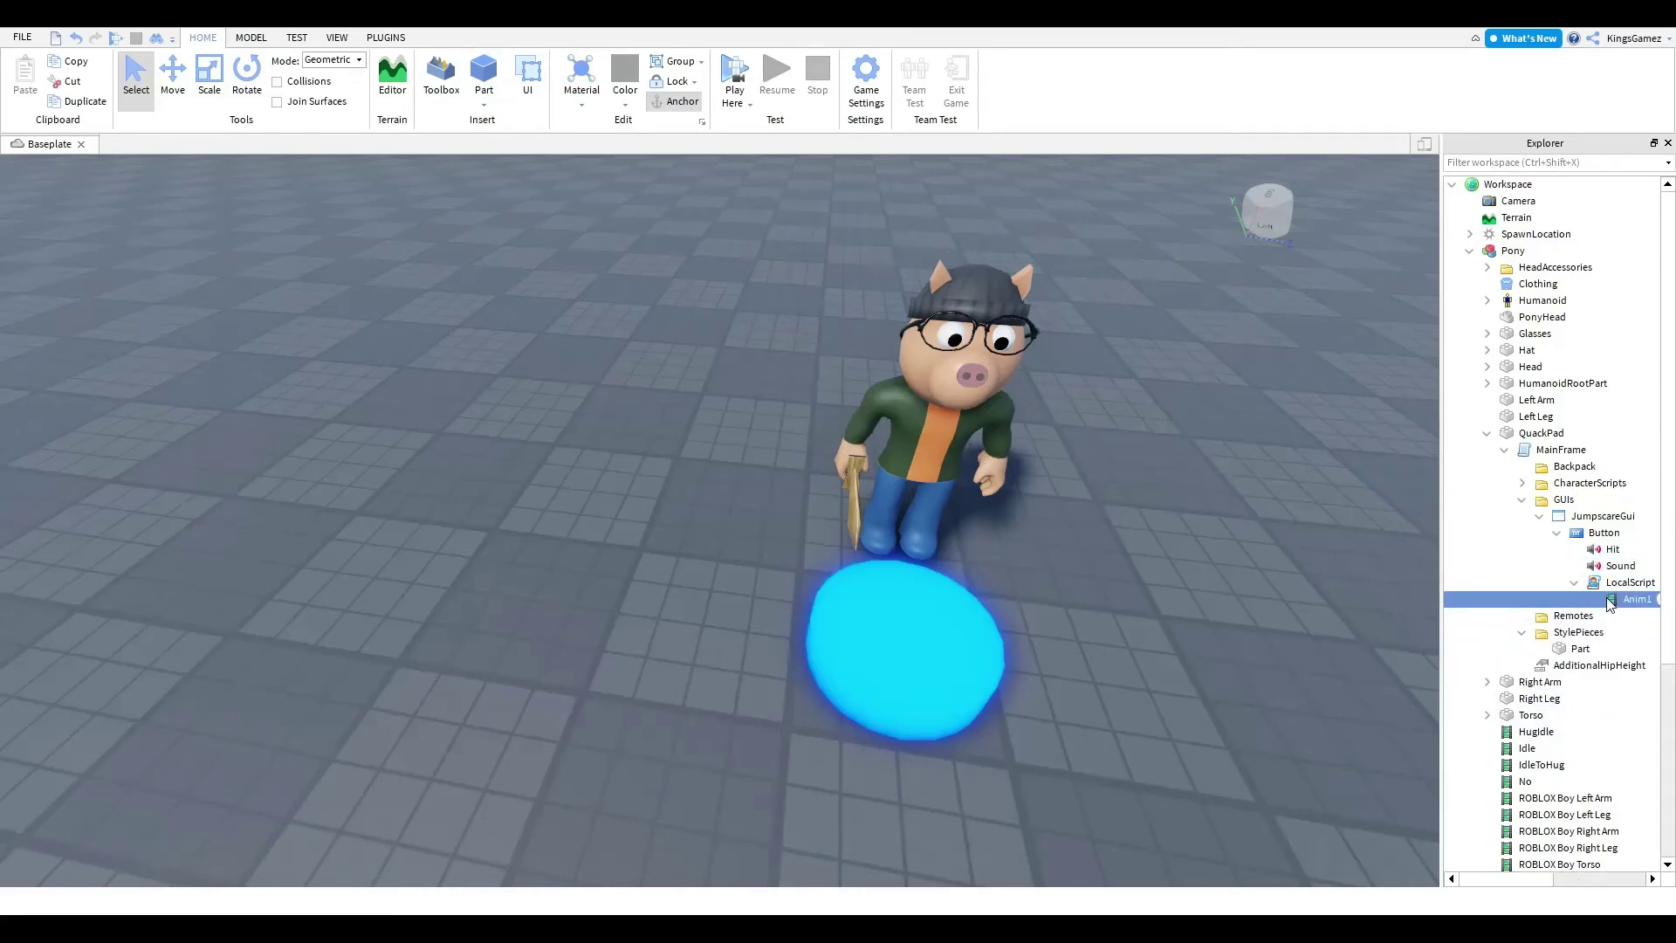
left_click(1610, 584)
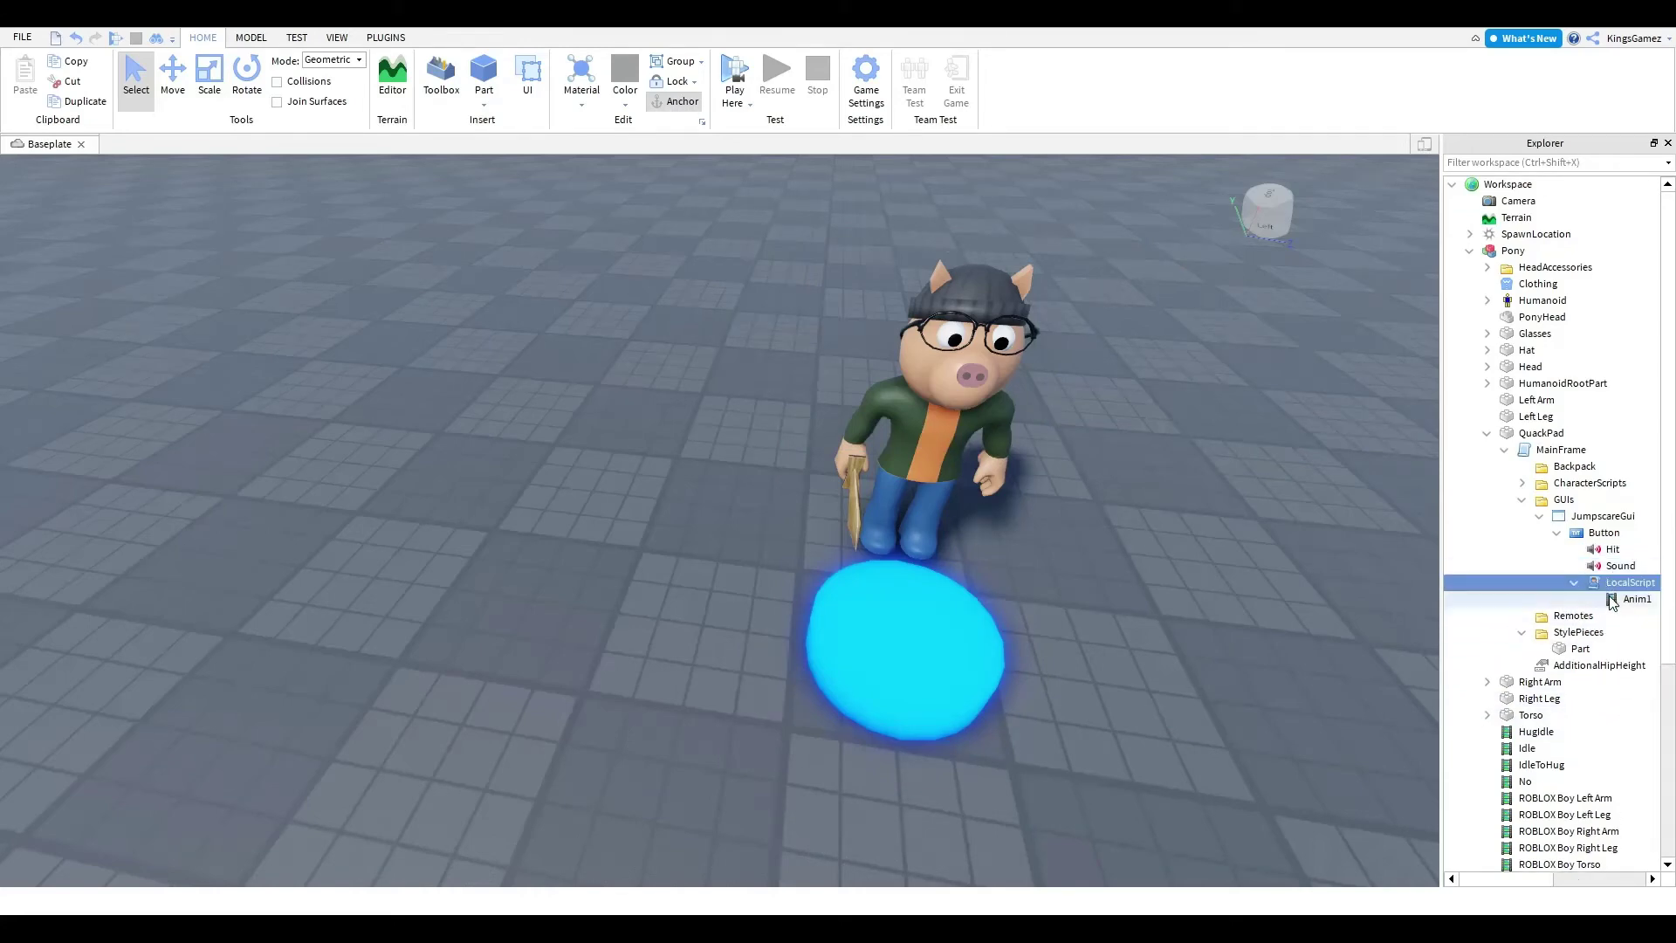
left_click(1628, 599)
scroll(1248, 467, "down", 1)
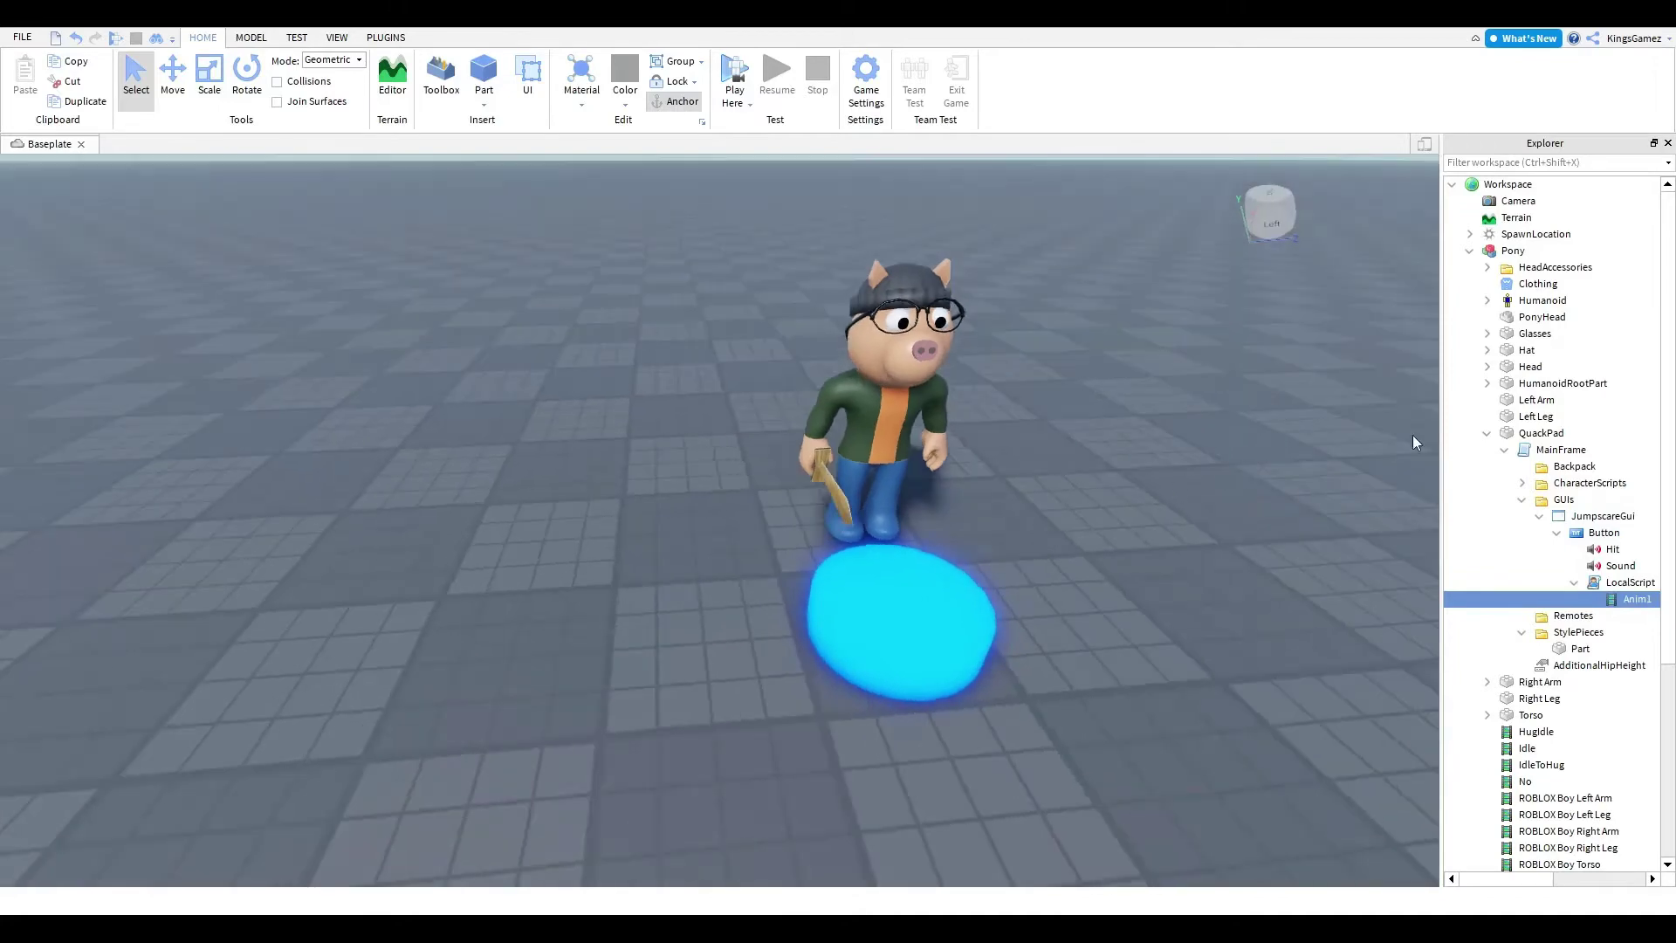
- Select the Sound object under the JumpscareGui's Button and display its properties
left_click(1613, 549)
left_click(1610, 566)
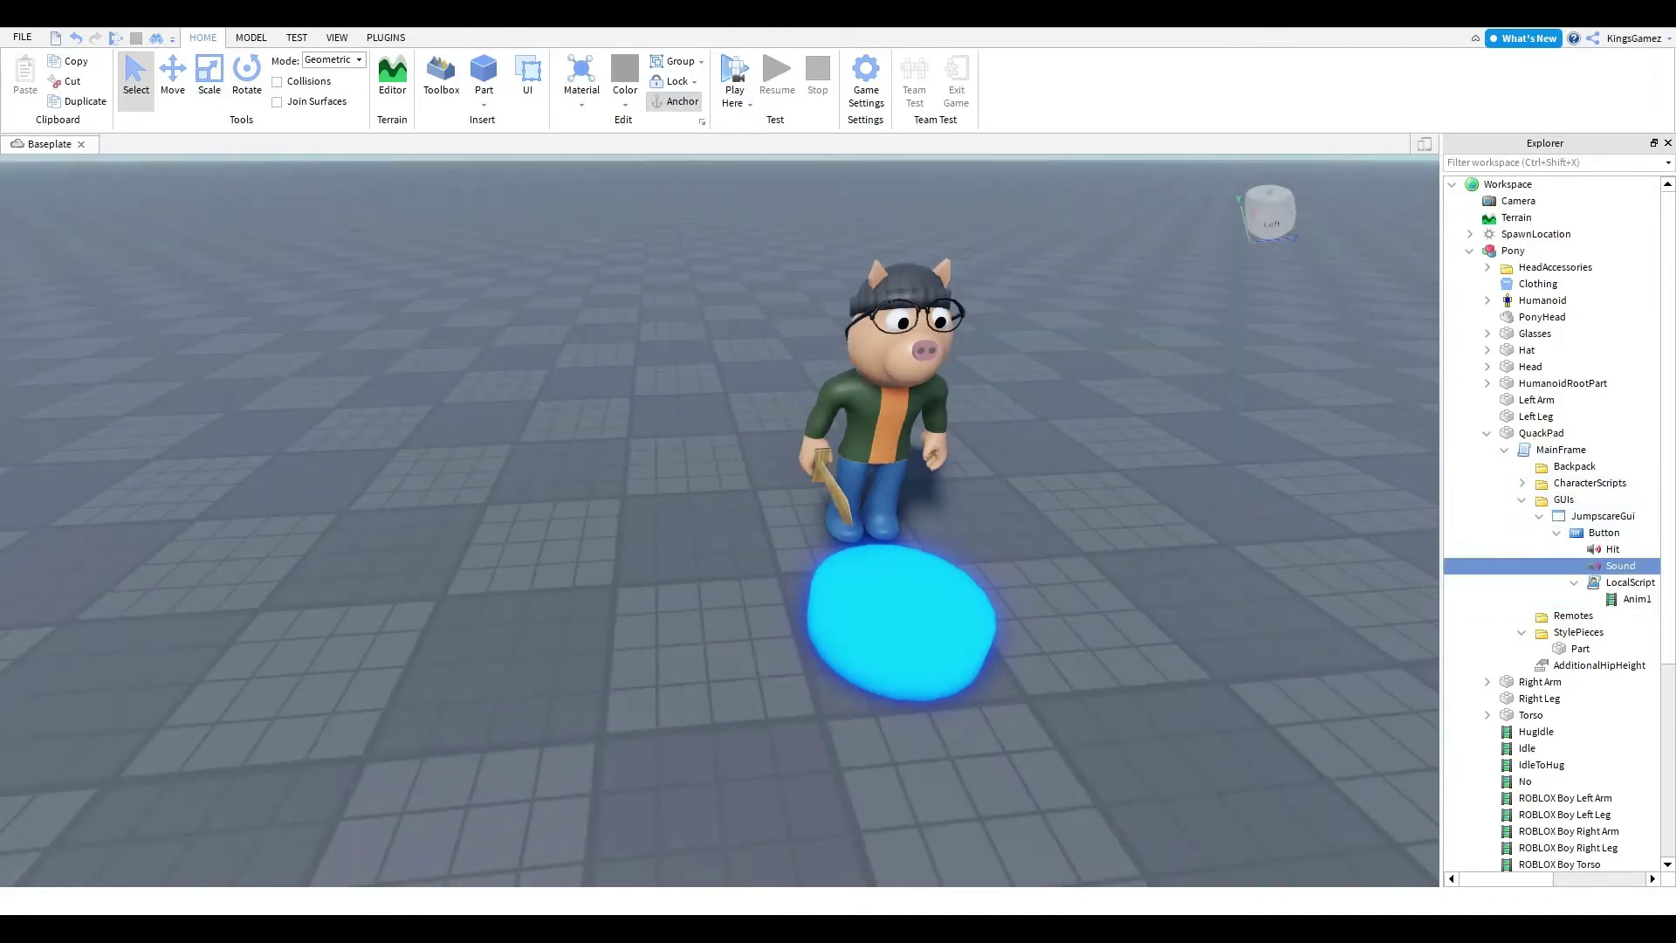
left_click(337, 37)
left_click(85, 79)
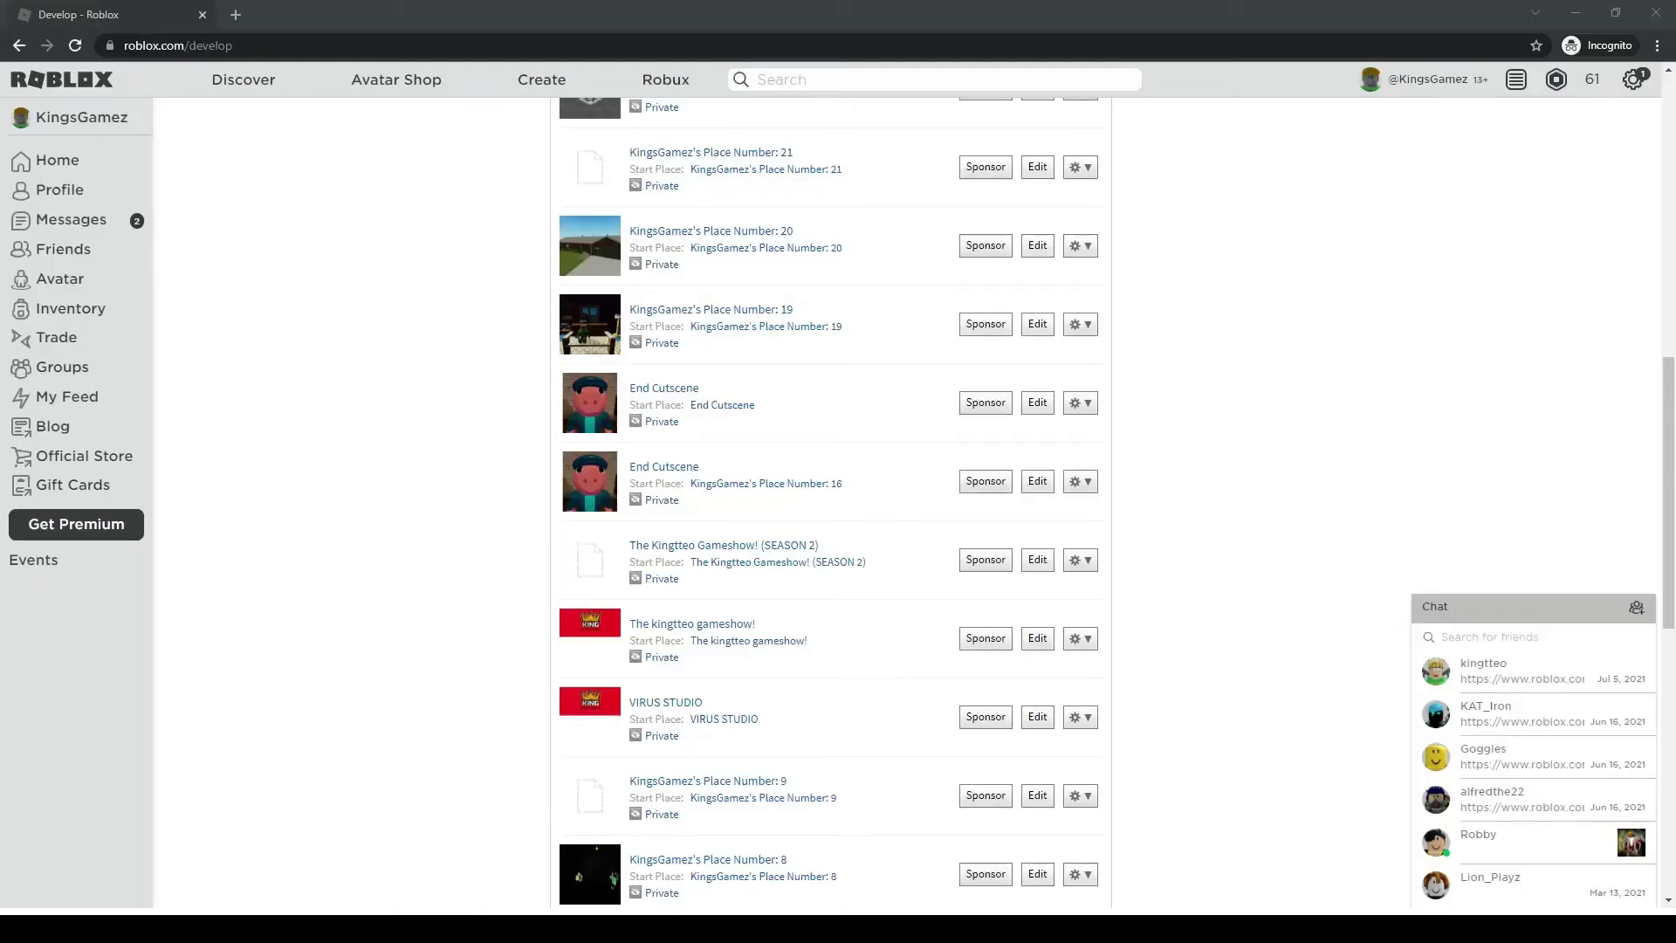
- Switch to the Roblox Develop page in the browser and search the Creator Marketplace audio for "piggy pony"
scroll(886, 486, "up", 10)
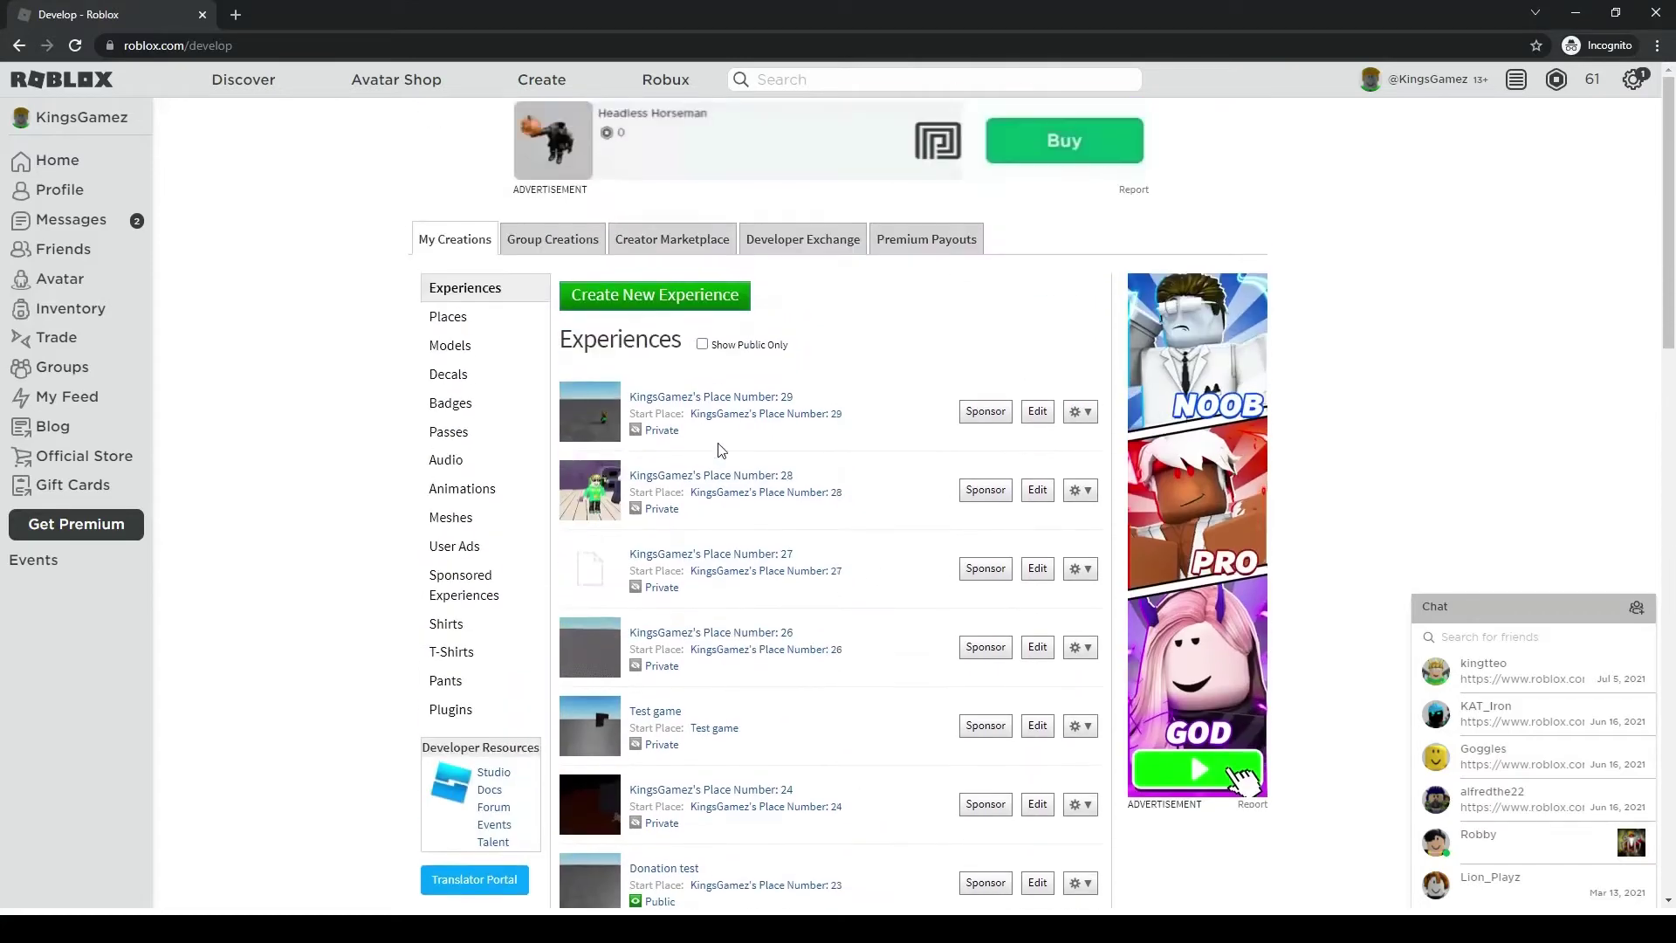
left_click(650, 248)
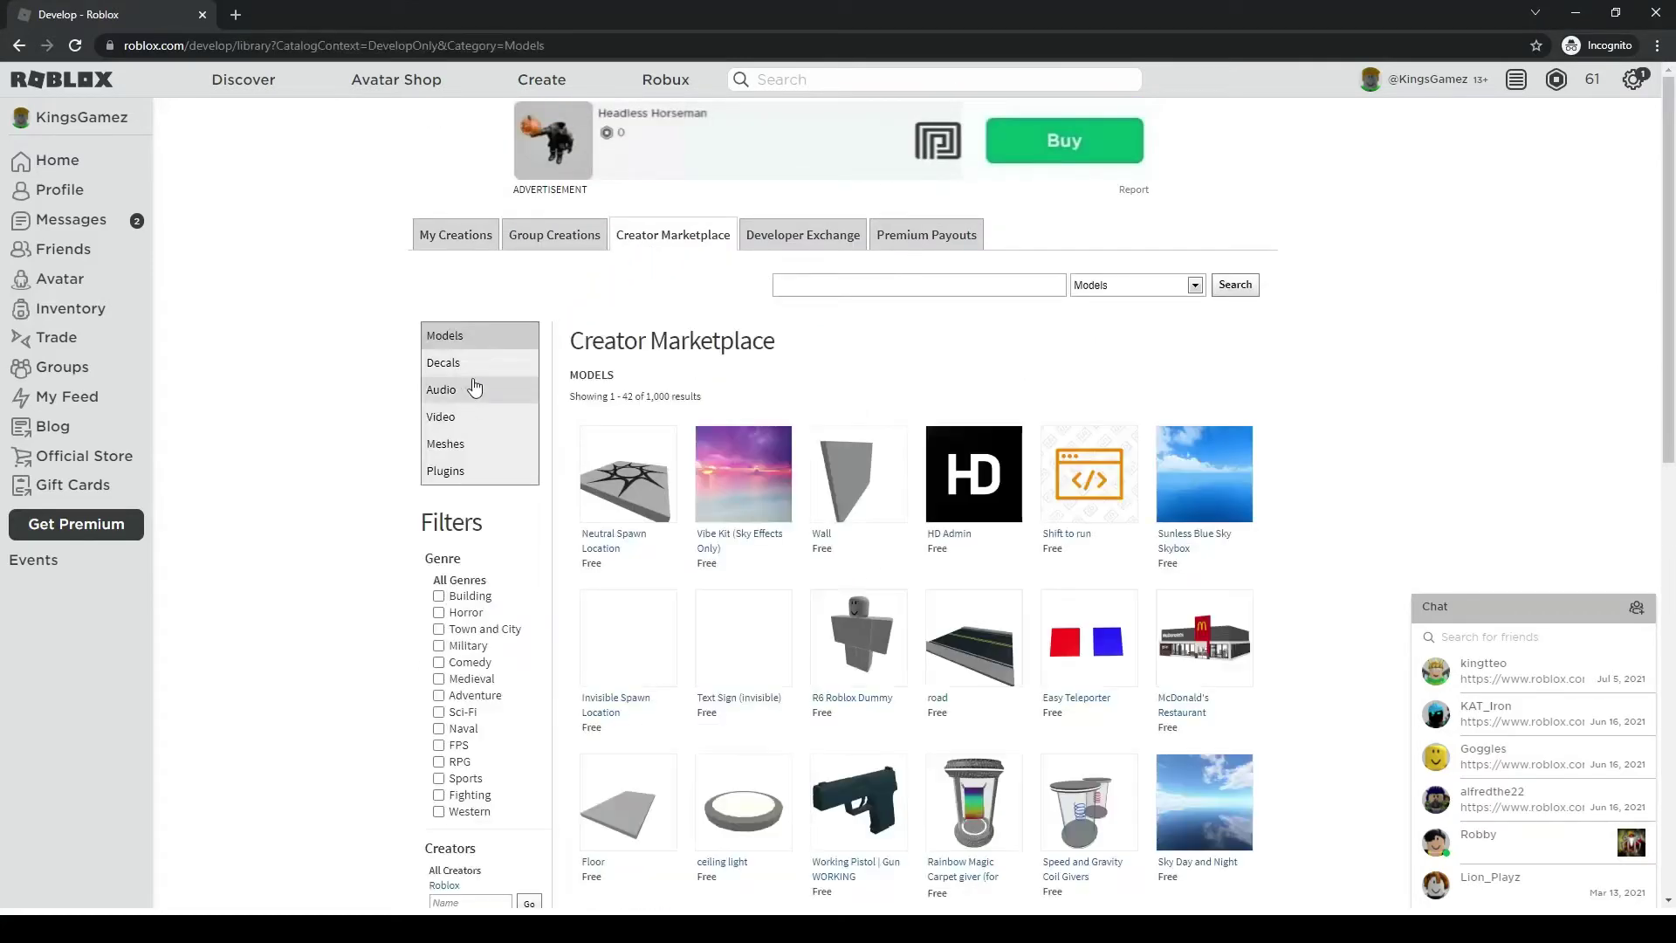
left_click(454, 399)
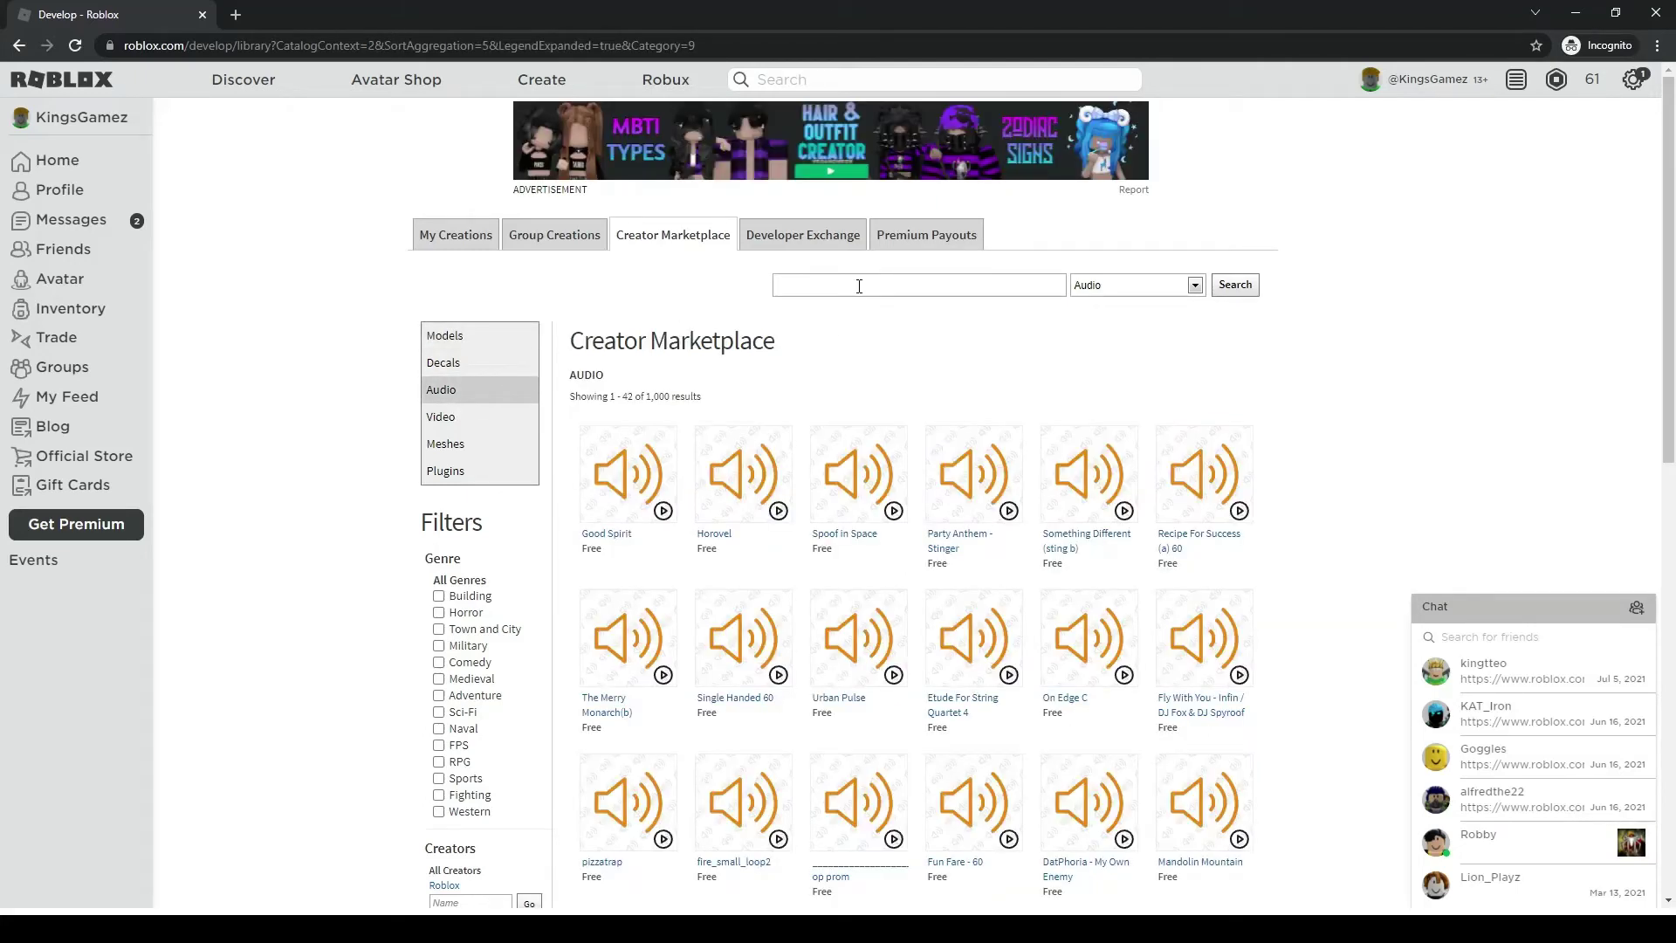
type("Pony")
type("y pon")
key("Return")
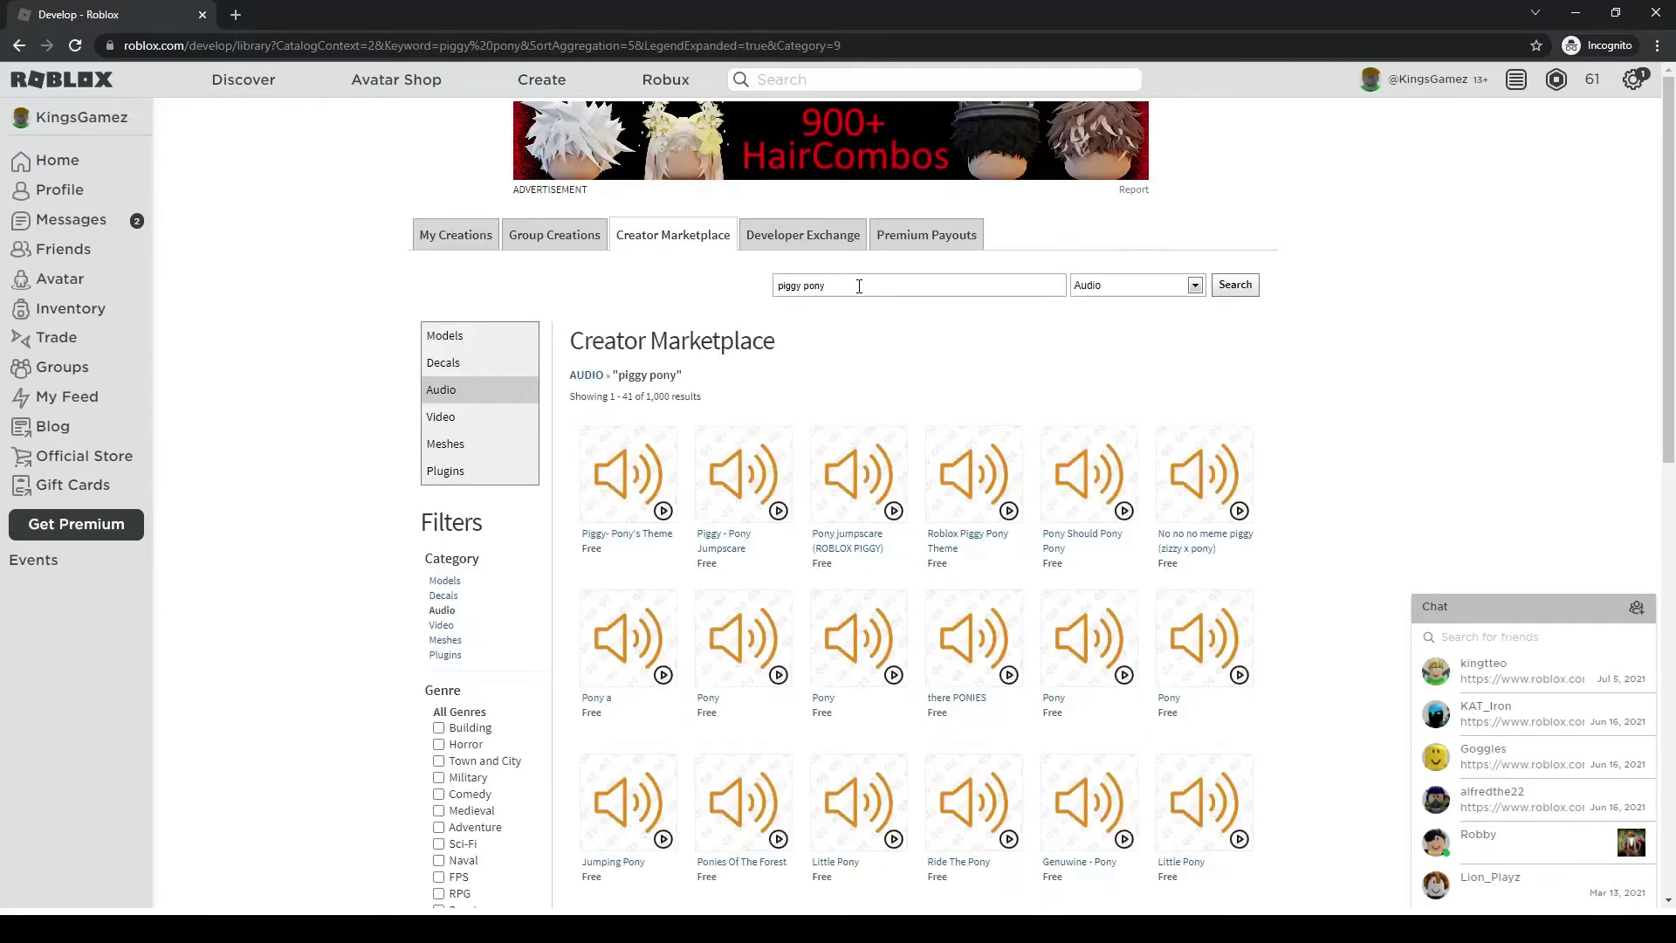
- Preview the Pony audio results and open the "Piggy - Pony Jumpscare" asset page
mouse_move(779, 463)
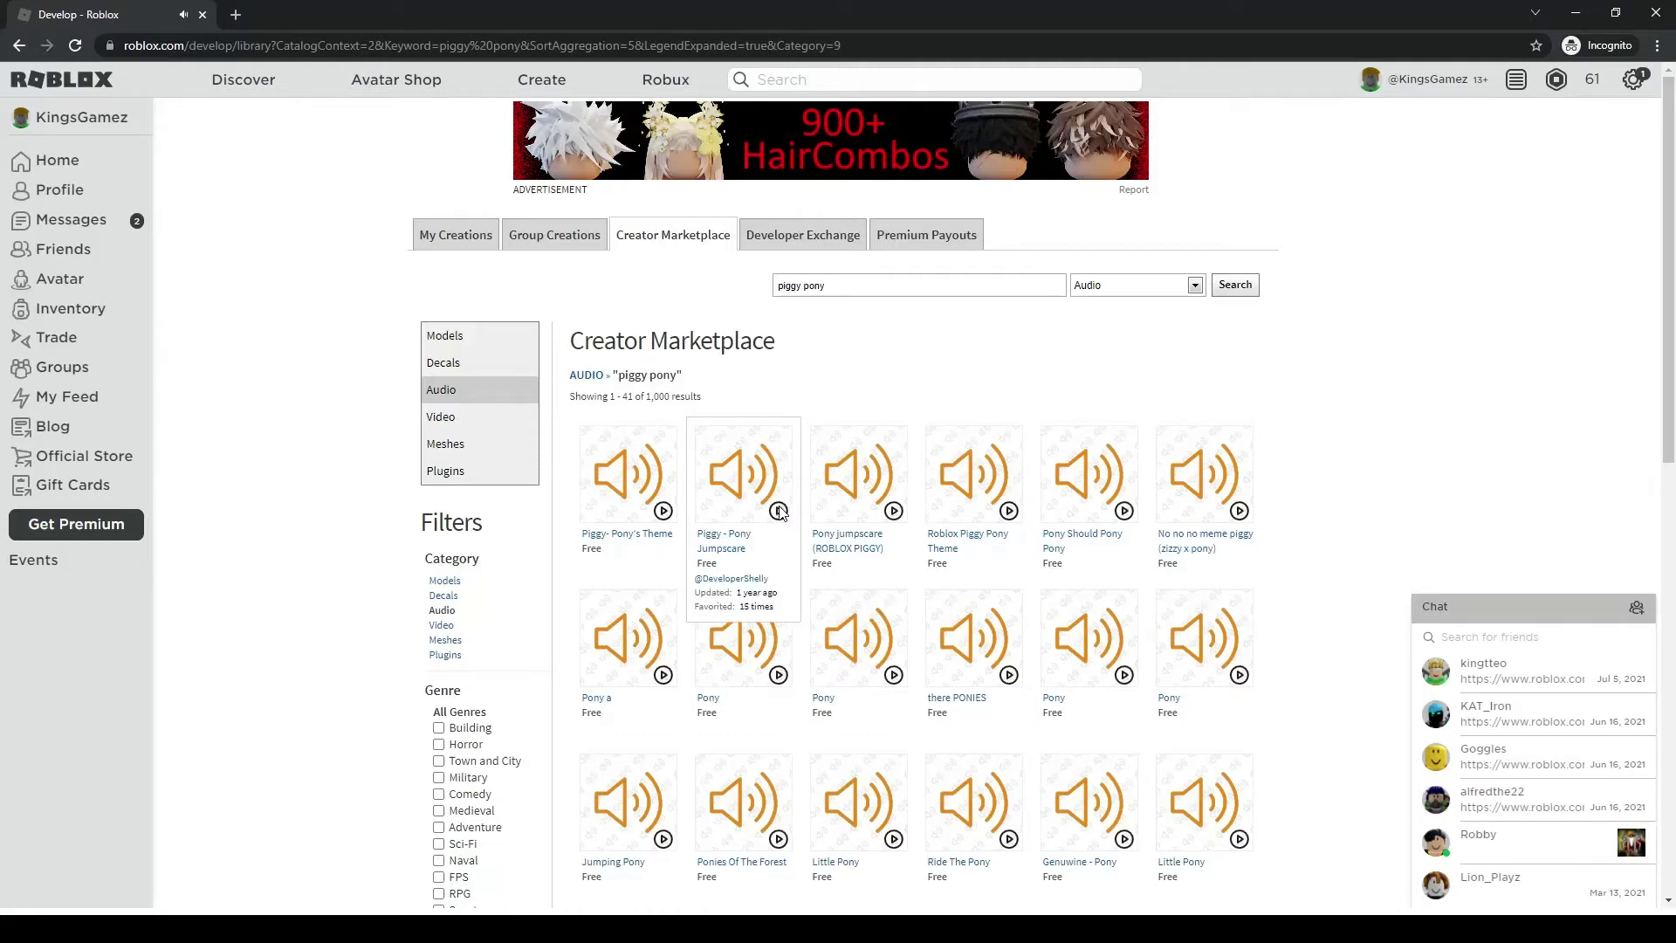
mouse_move(1058, 509)
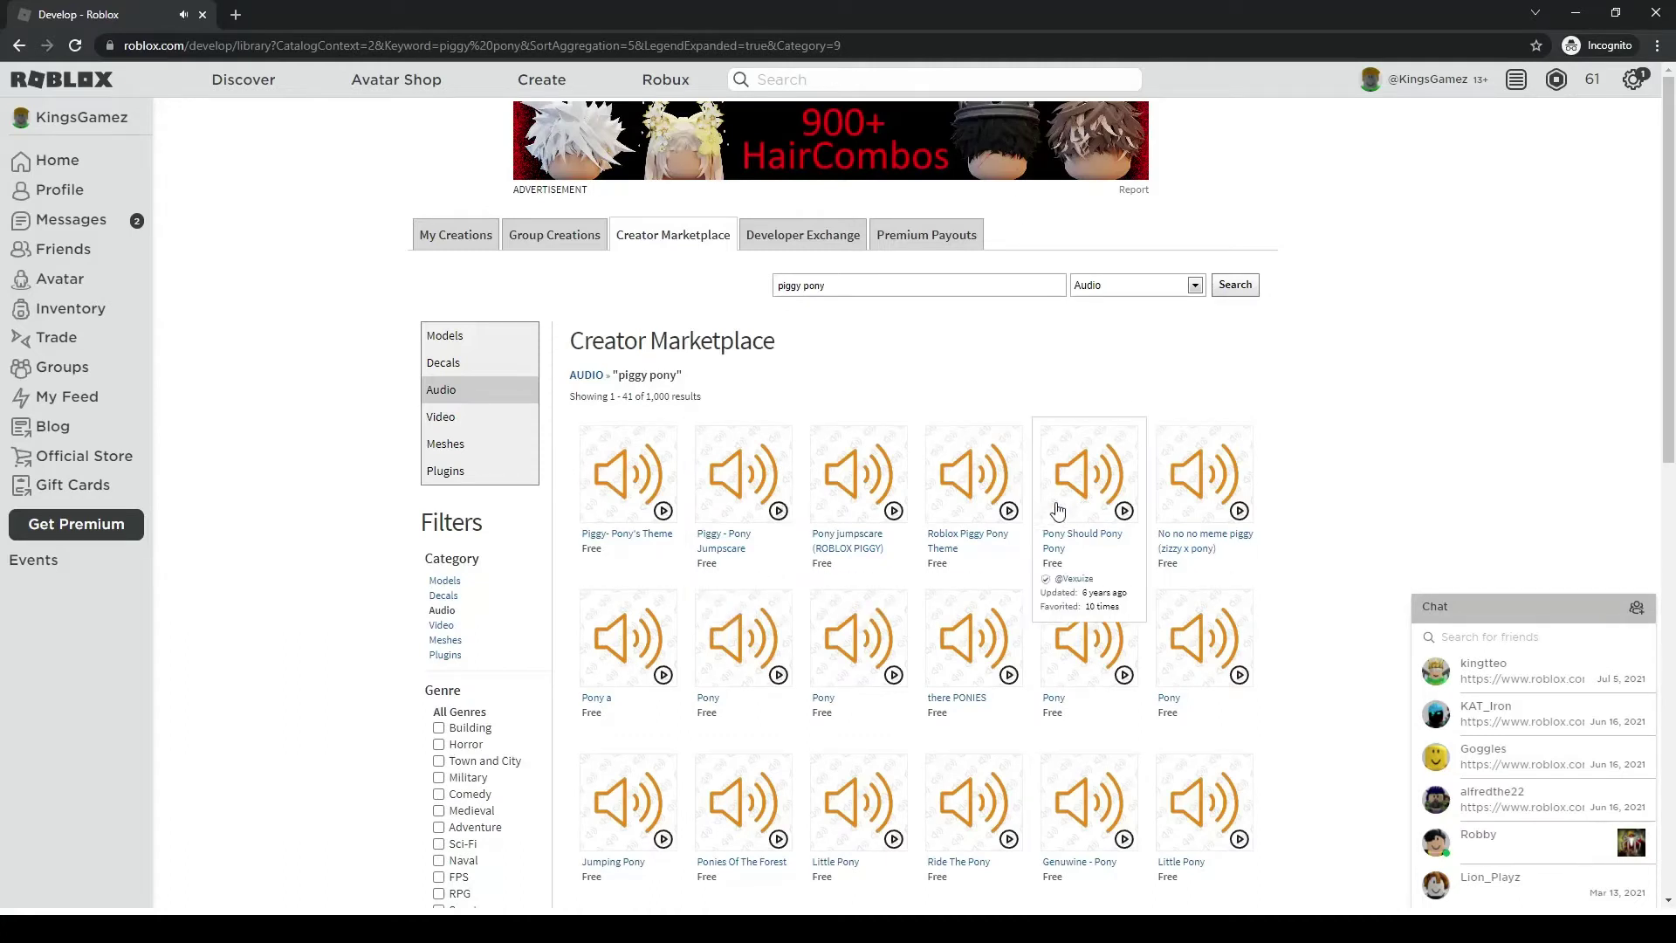
left_click(1124, 512)
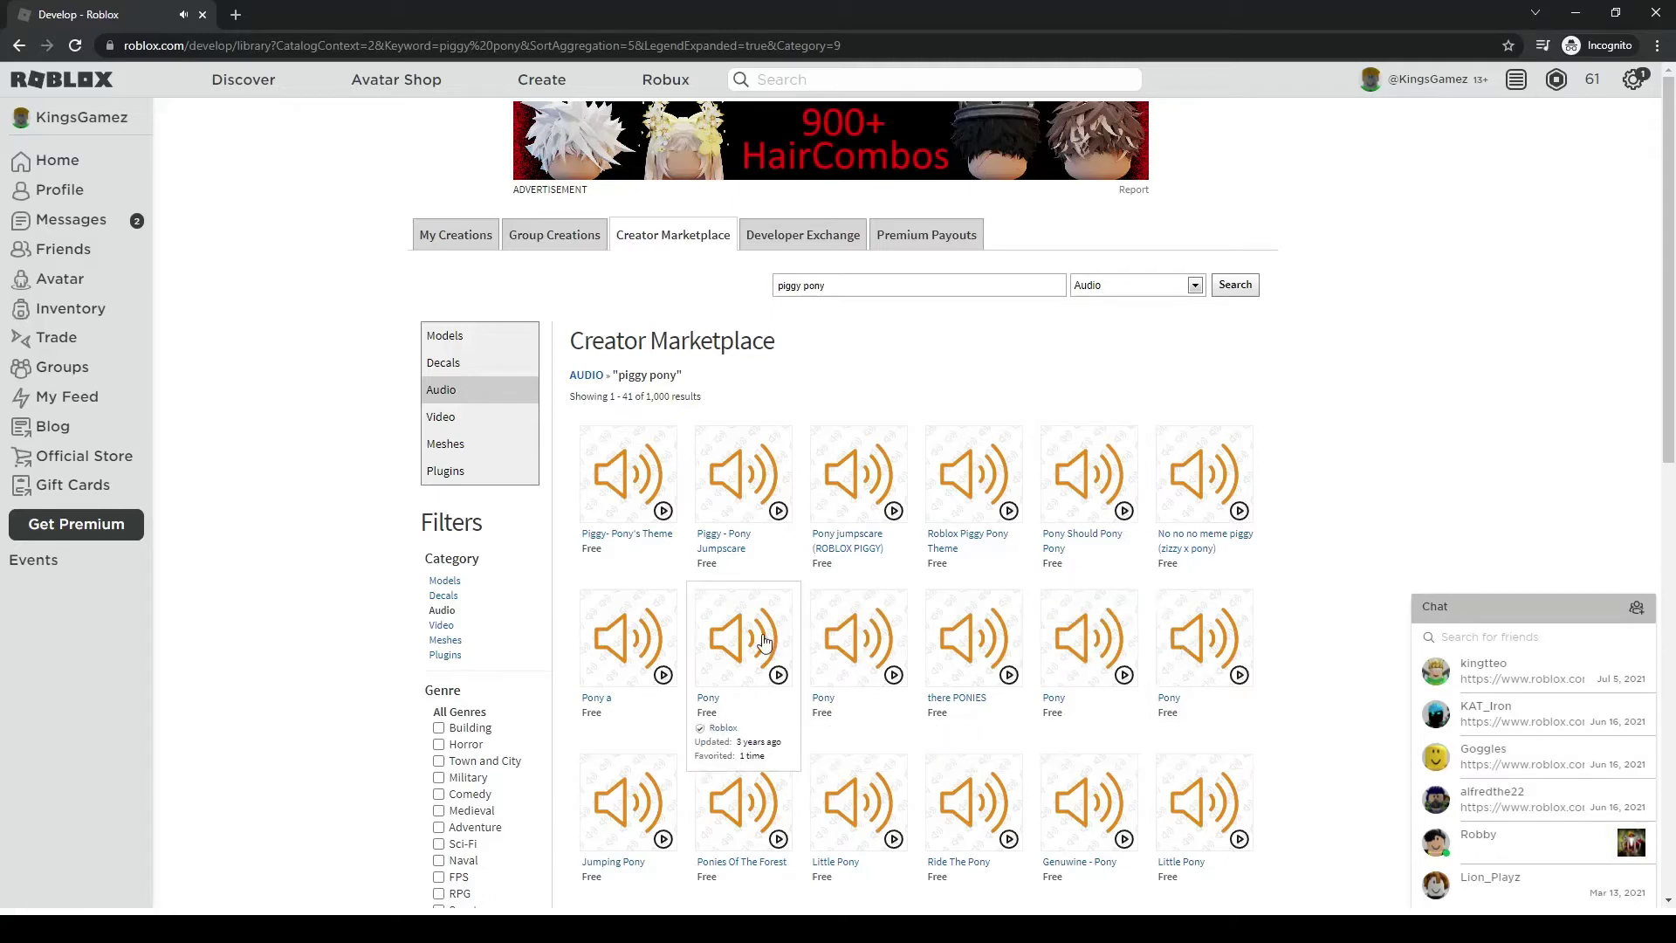
scroll(723, 635, "down", 1)
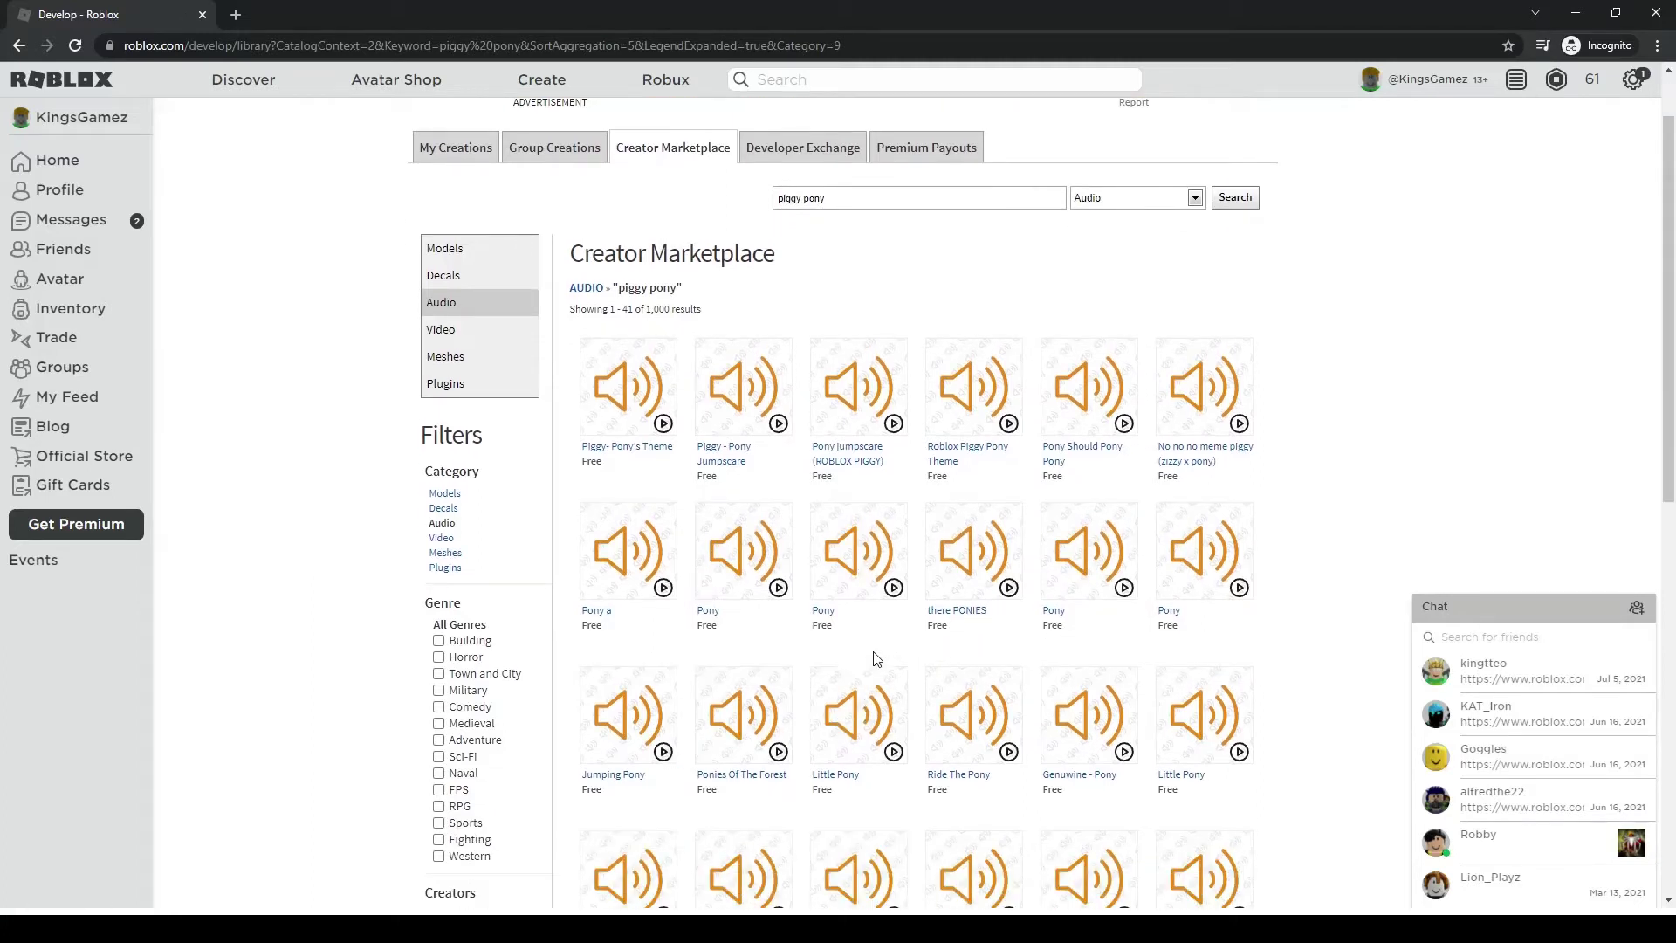
scroll(910, 572, "up", 1)
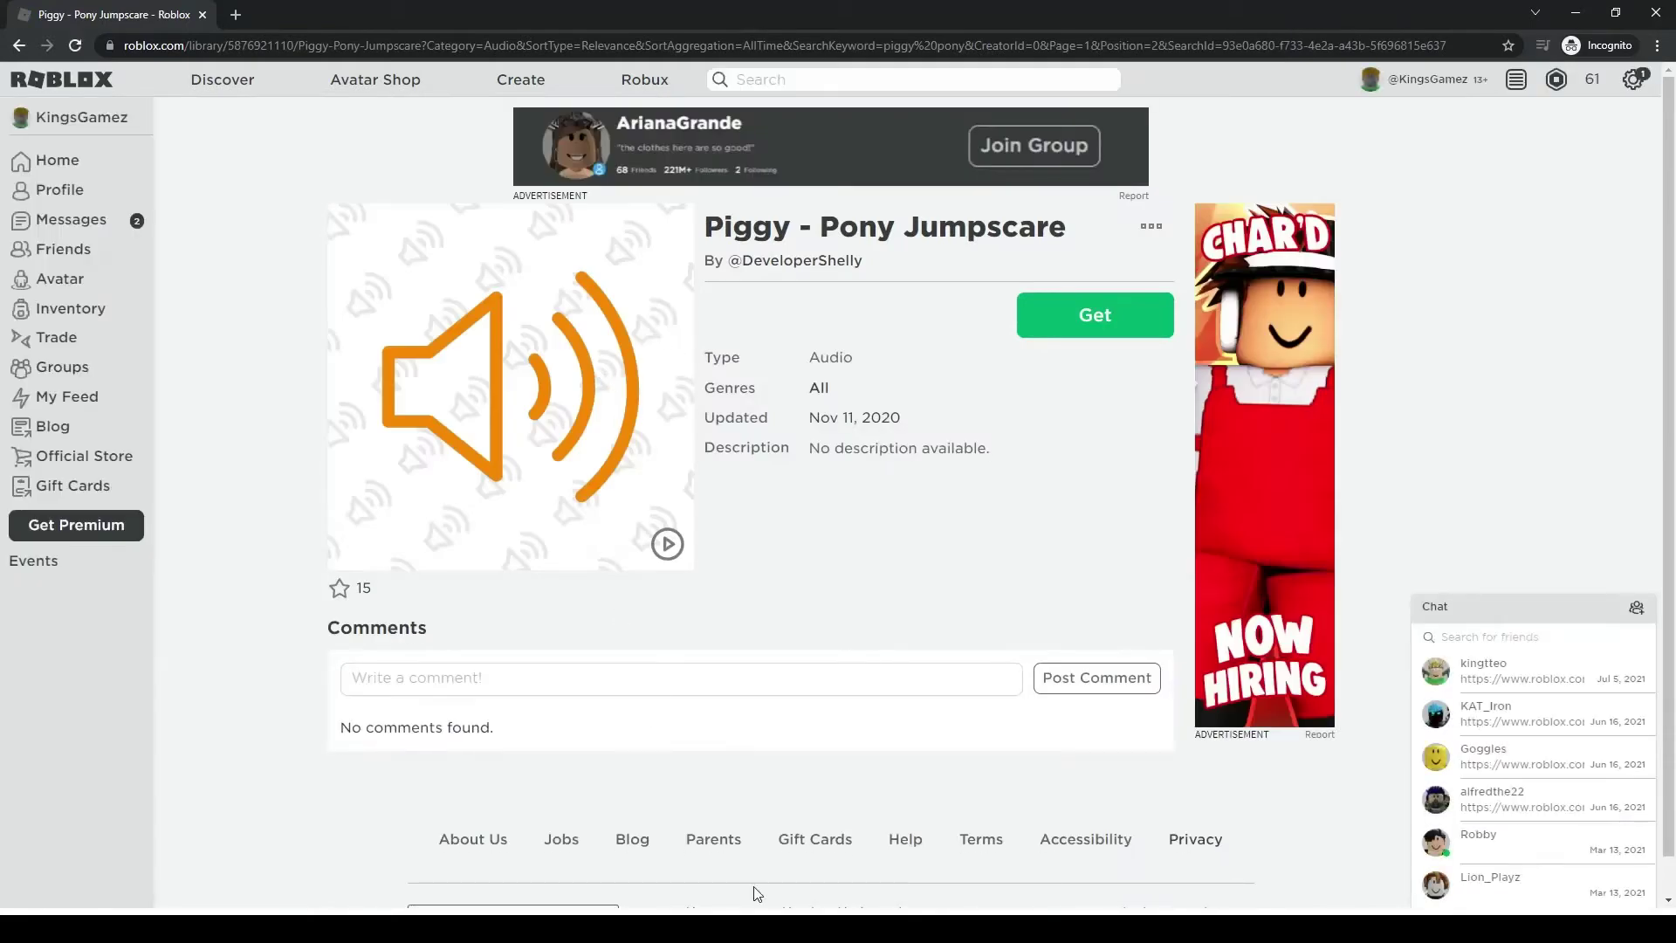
left_click(758, 921)
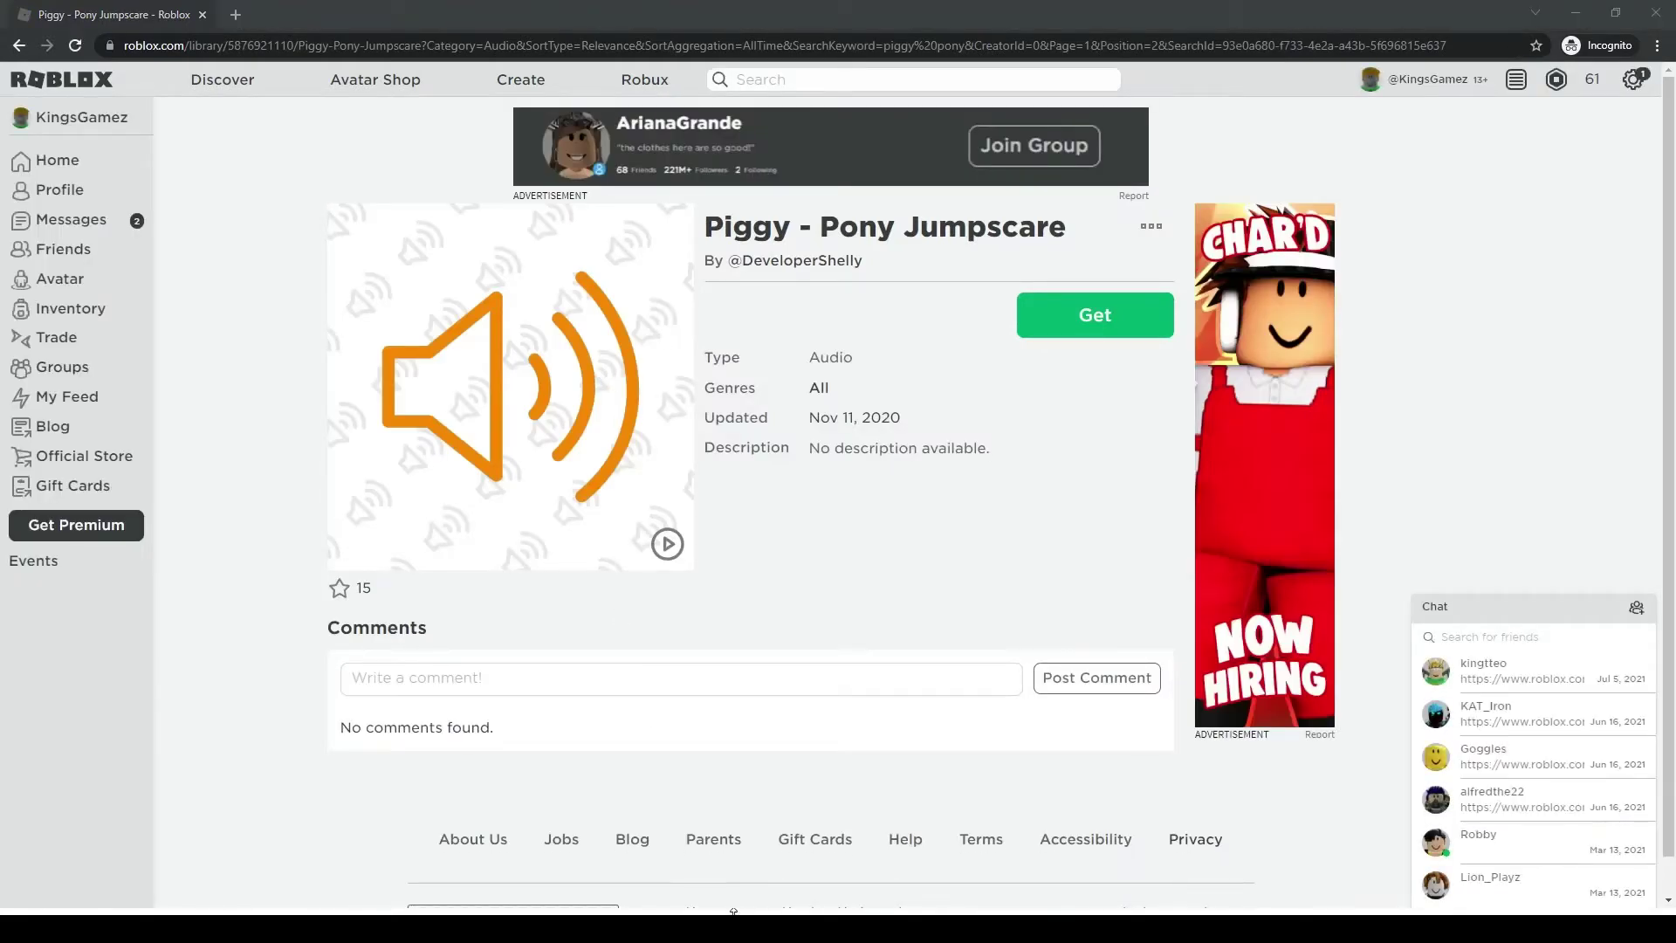
left_click(747, 906)
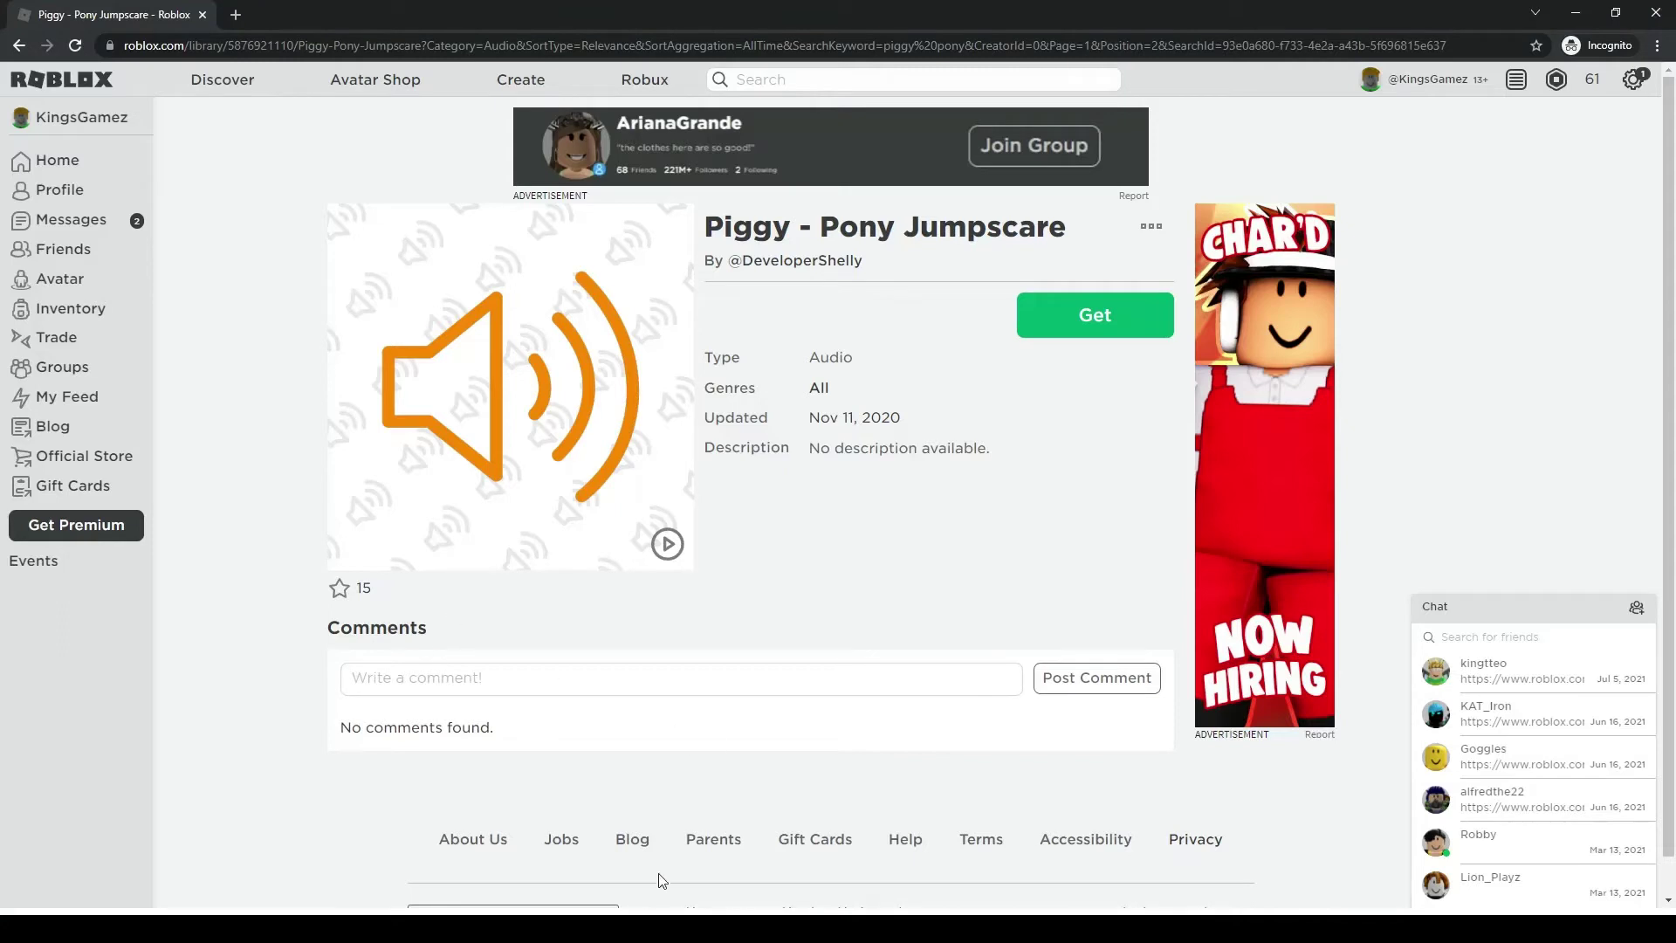
double_click(264, 48)
key("ctrl+c")
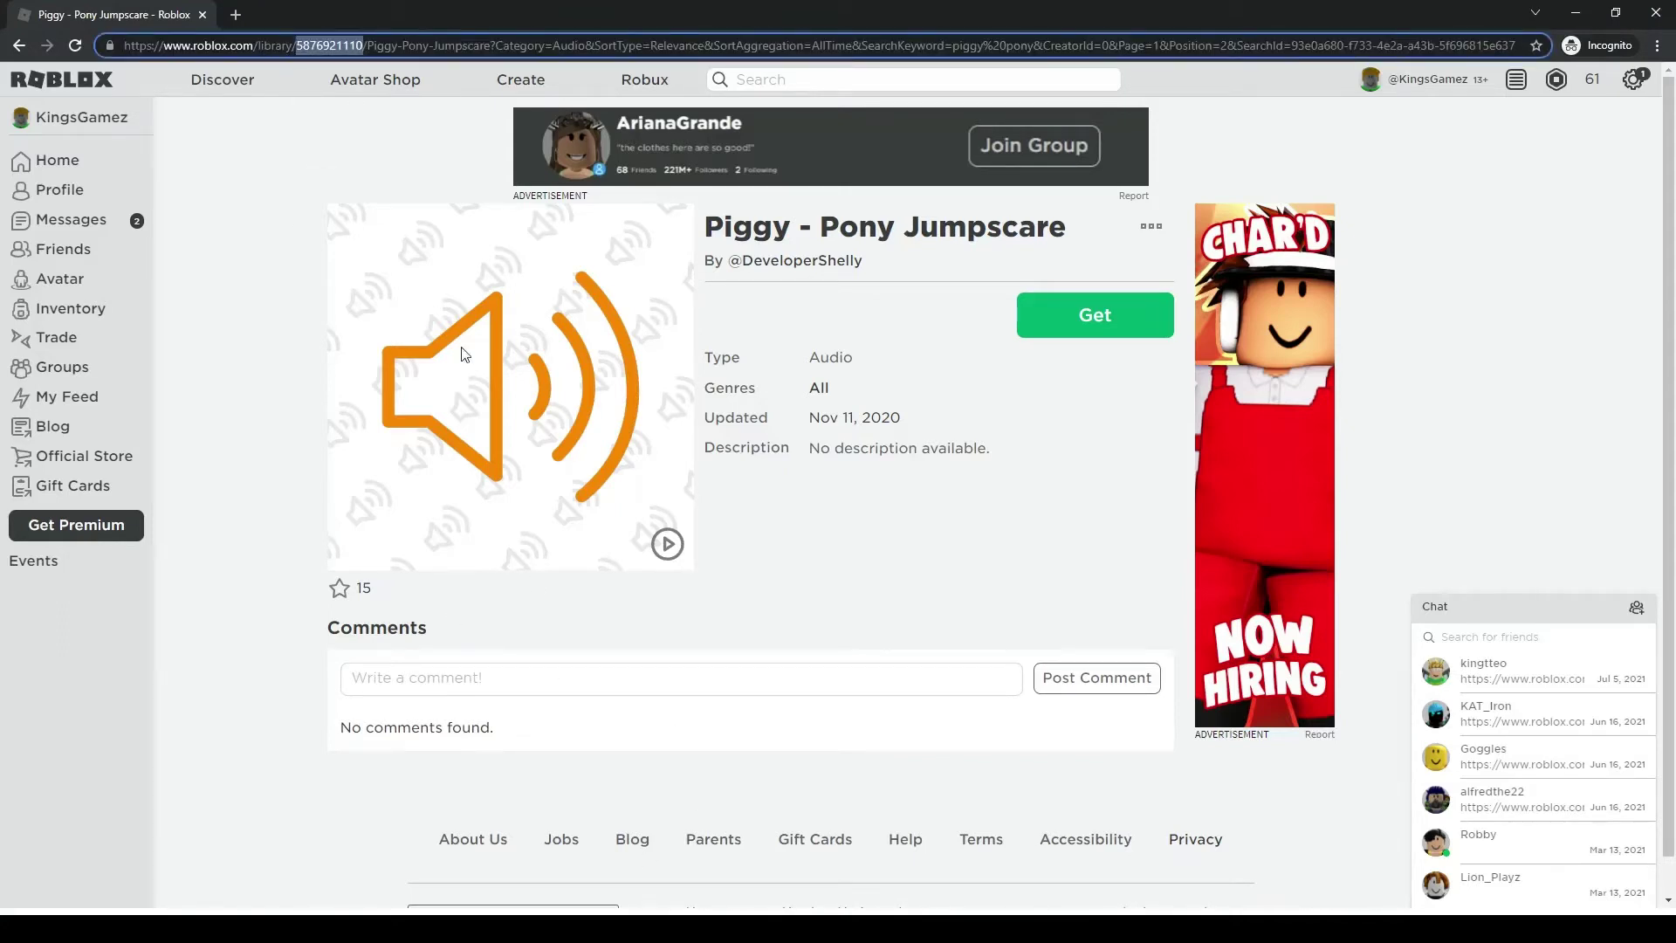
key("alt+Tab")
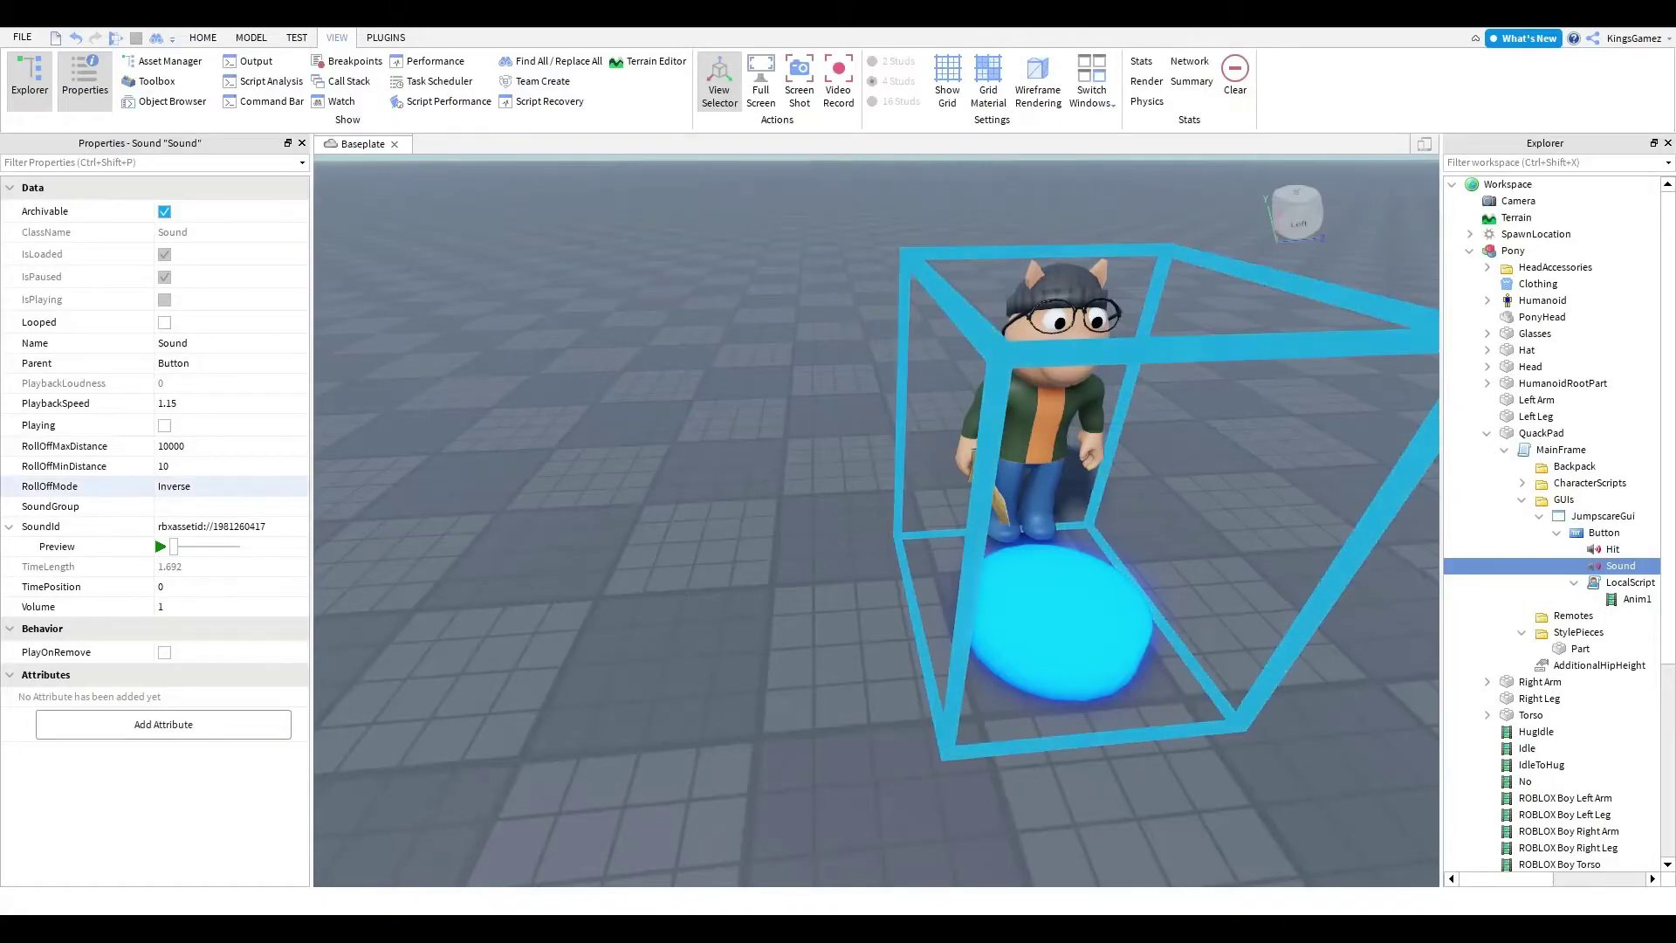
left_click(227, 527)
key("ctrl+v")
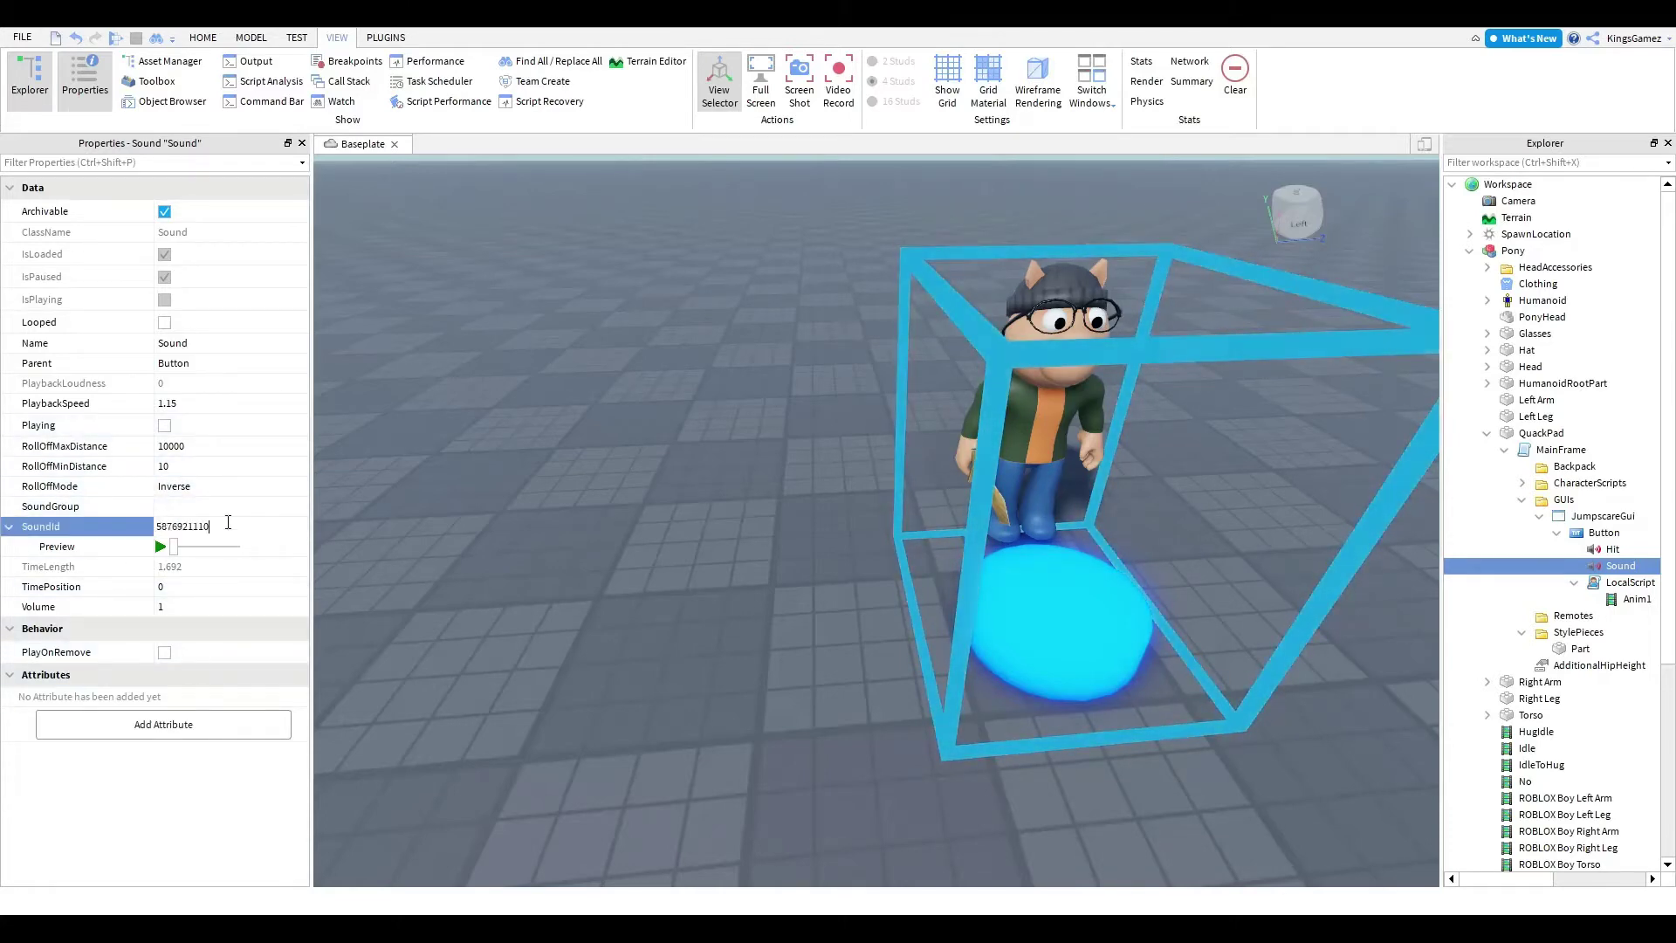
key("Return")
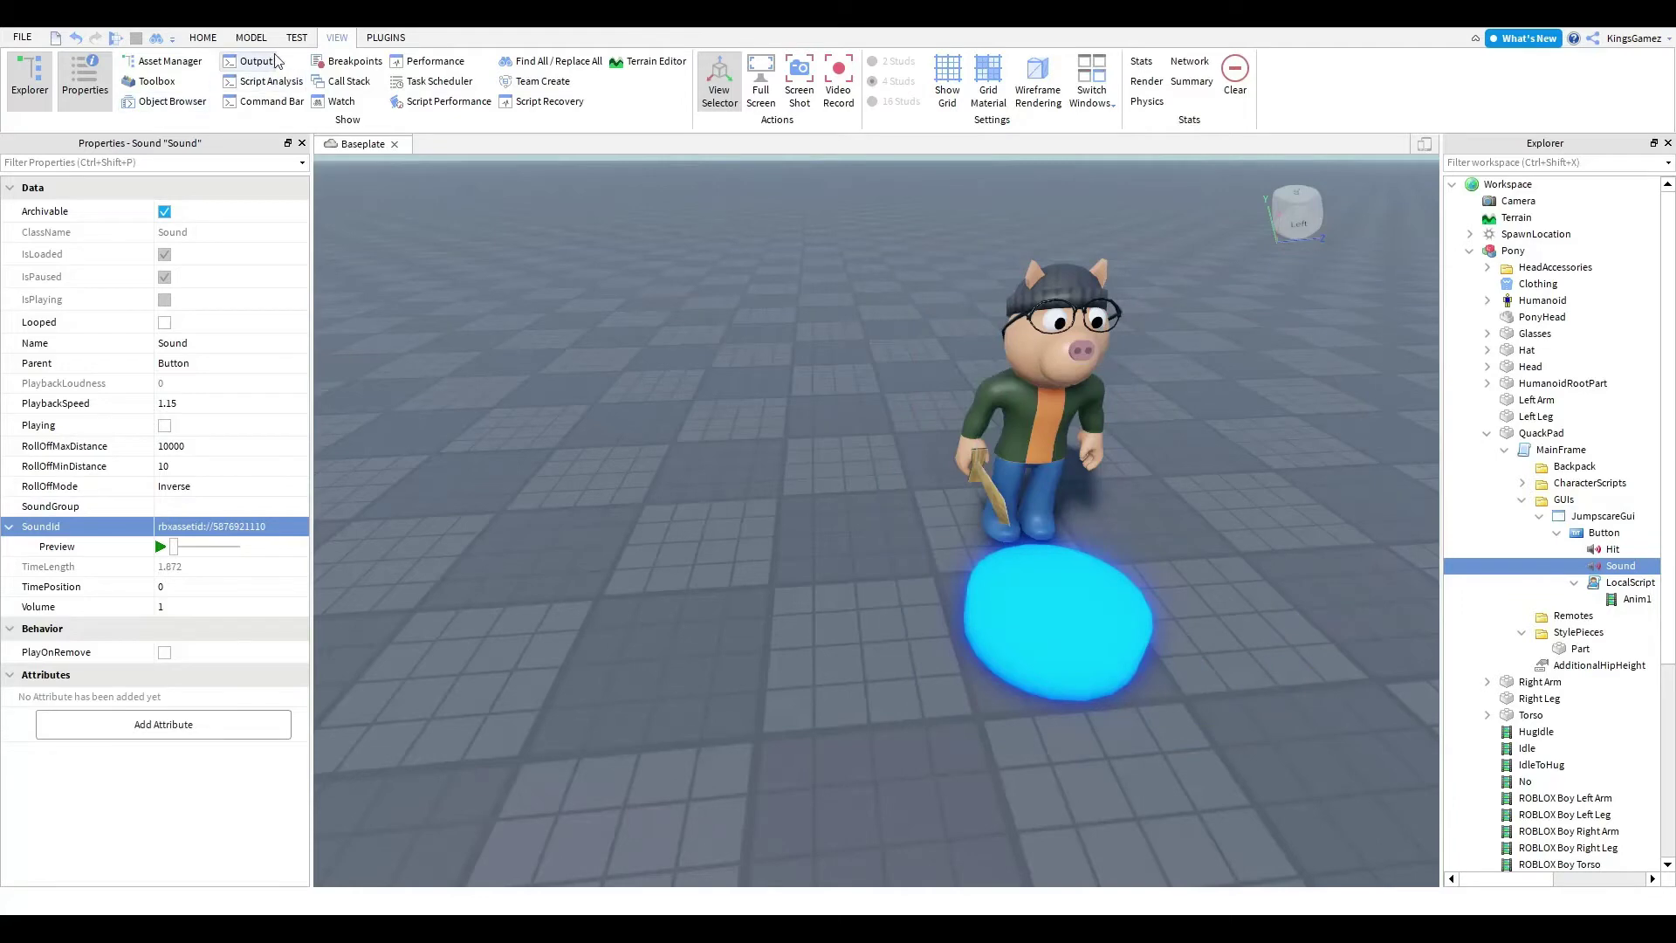
- Playtest the Pony morph with its jumpscare sound, and stop the simulation
left_click(297, 37)
left_click(26, 74)
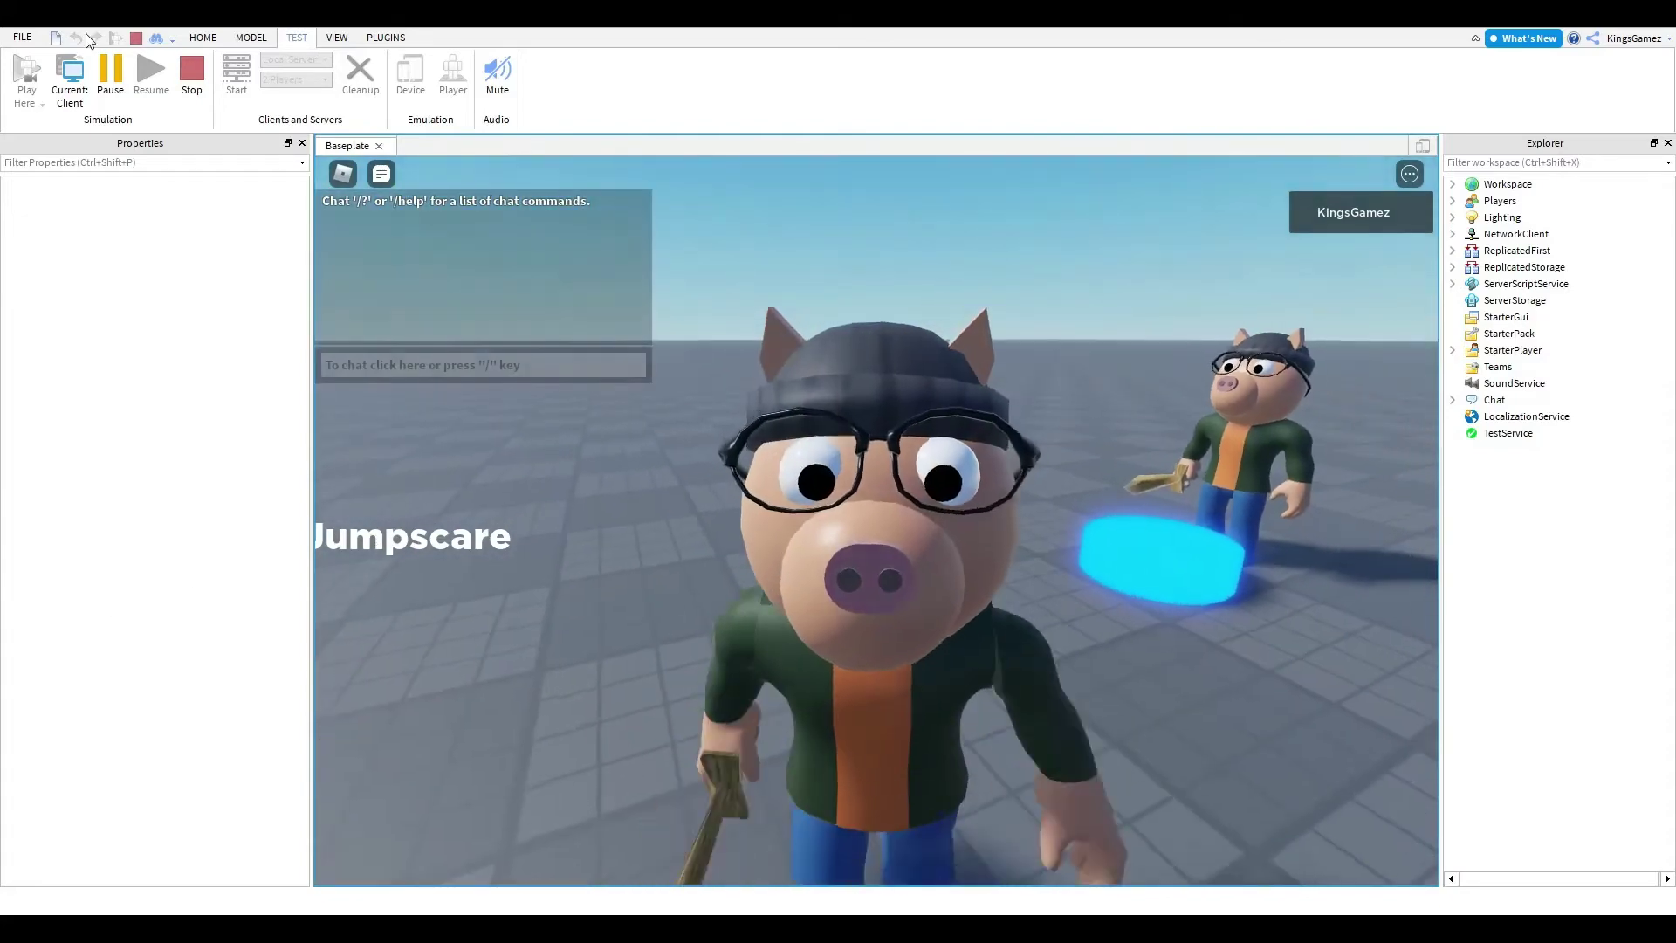
left_click(191, 78)
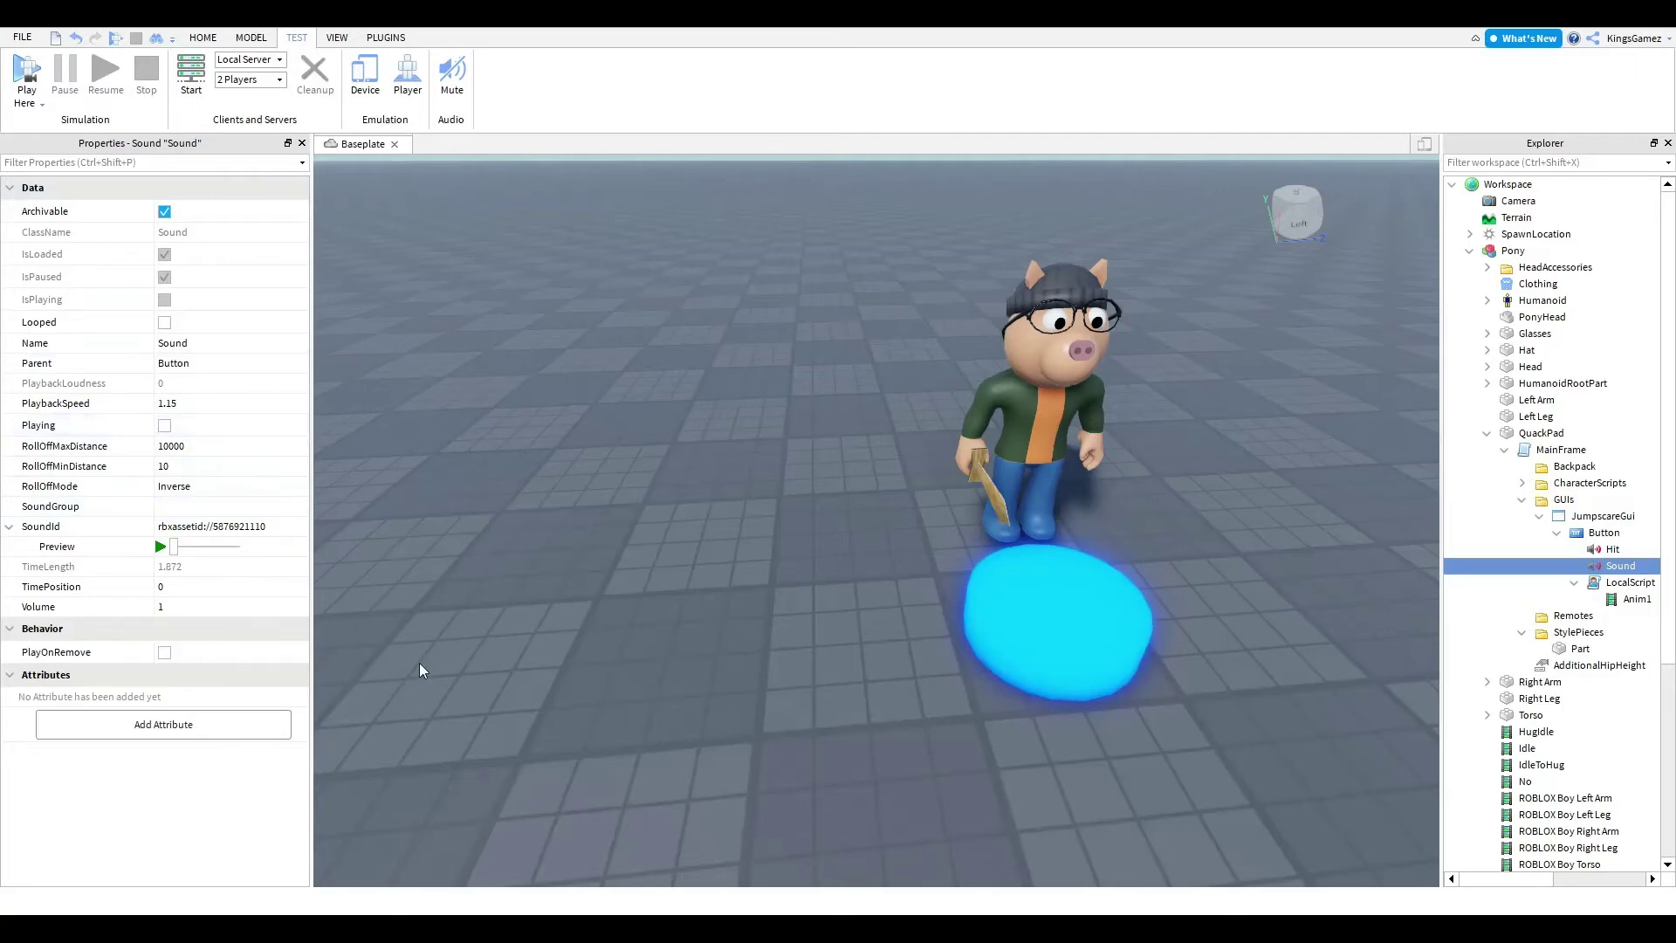
left_click(451, 80)
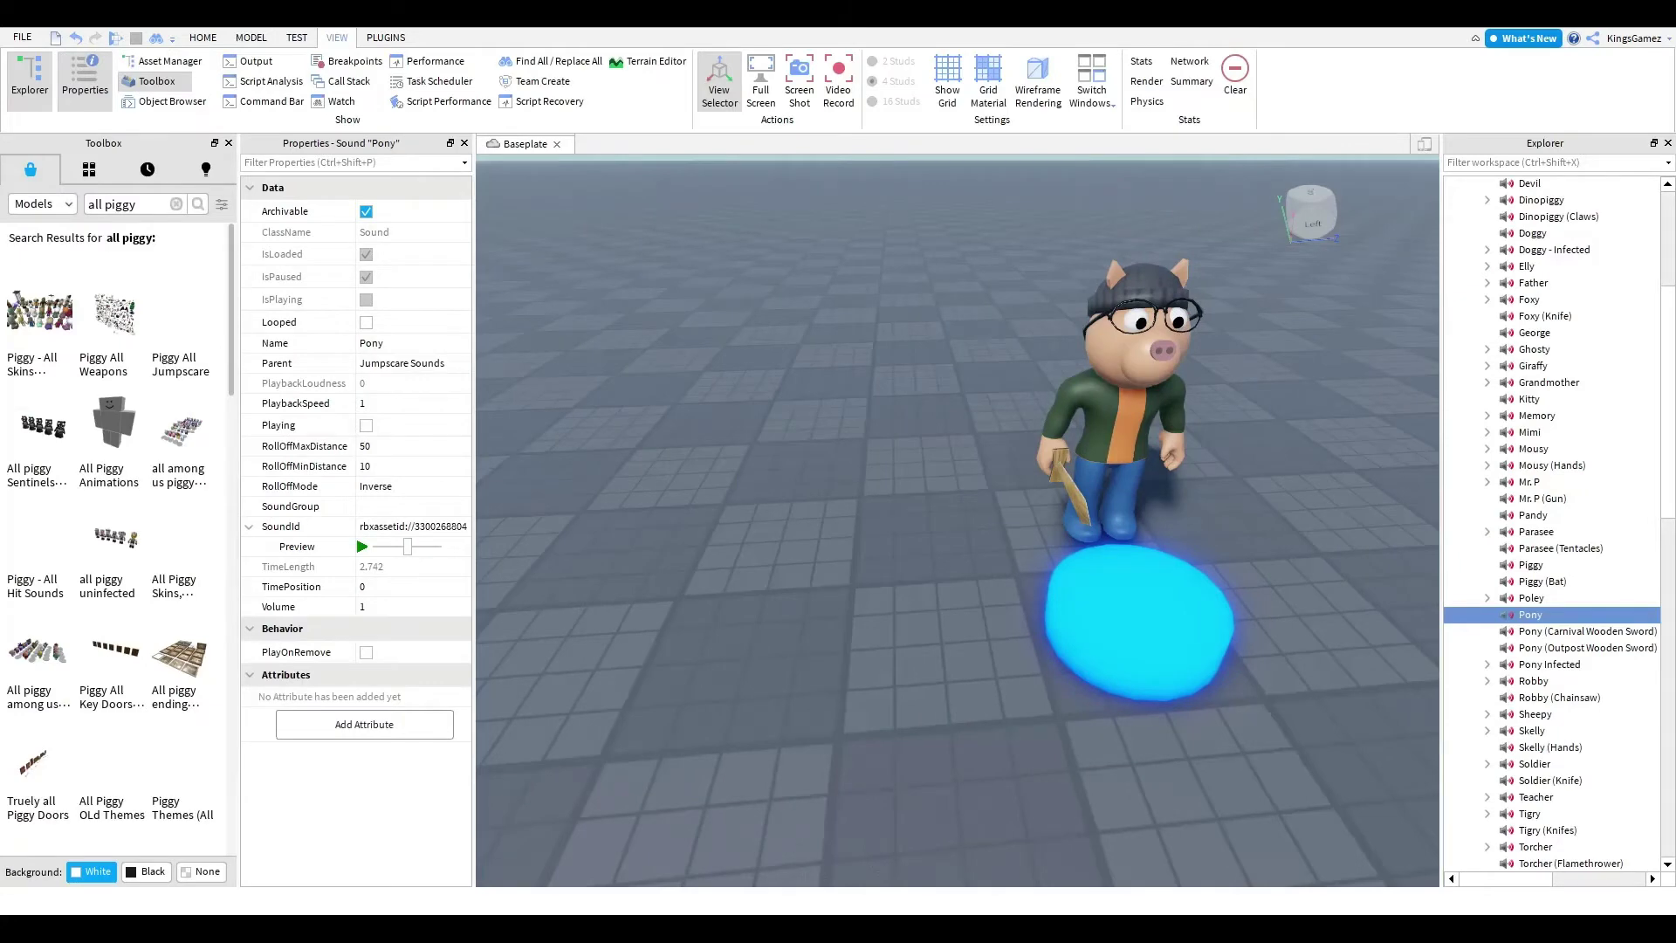
- Close the Toolbox and narrow the Properties pane to widen the viewport
left_click(982, 757)
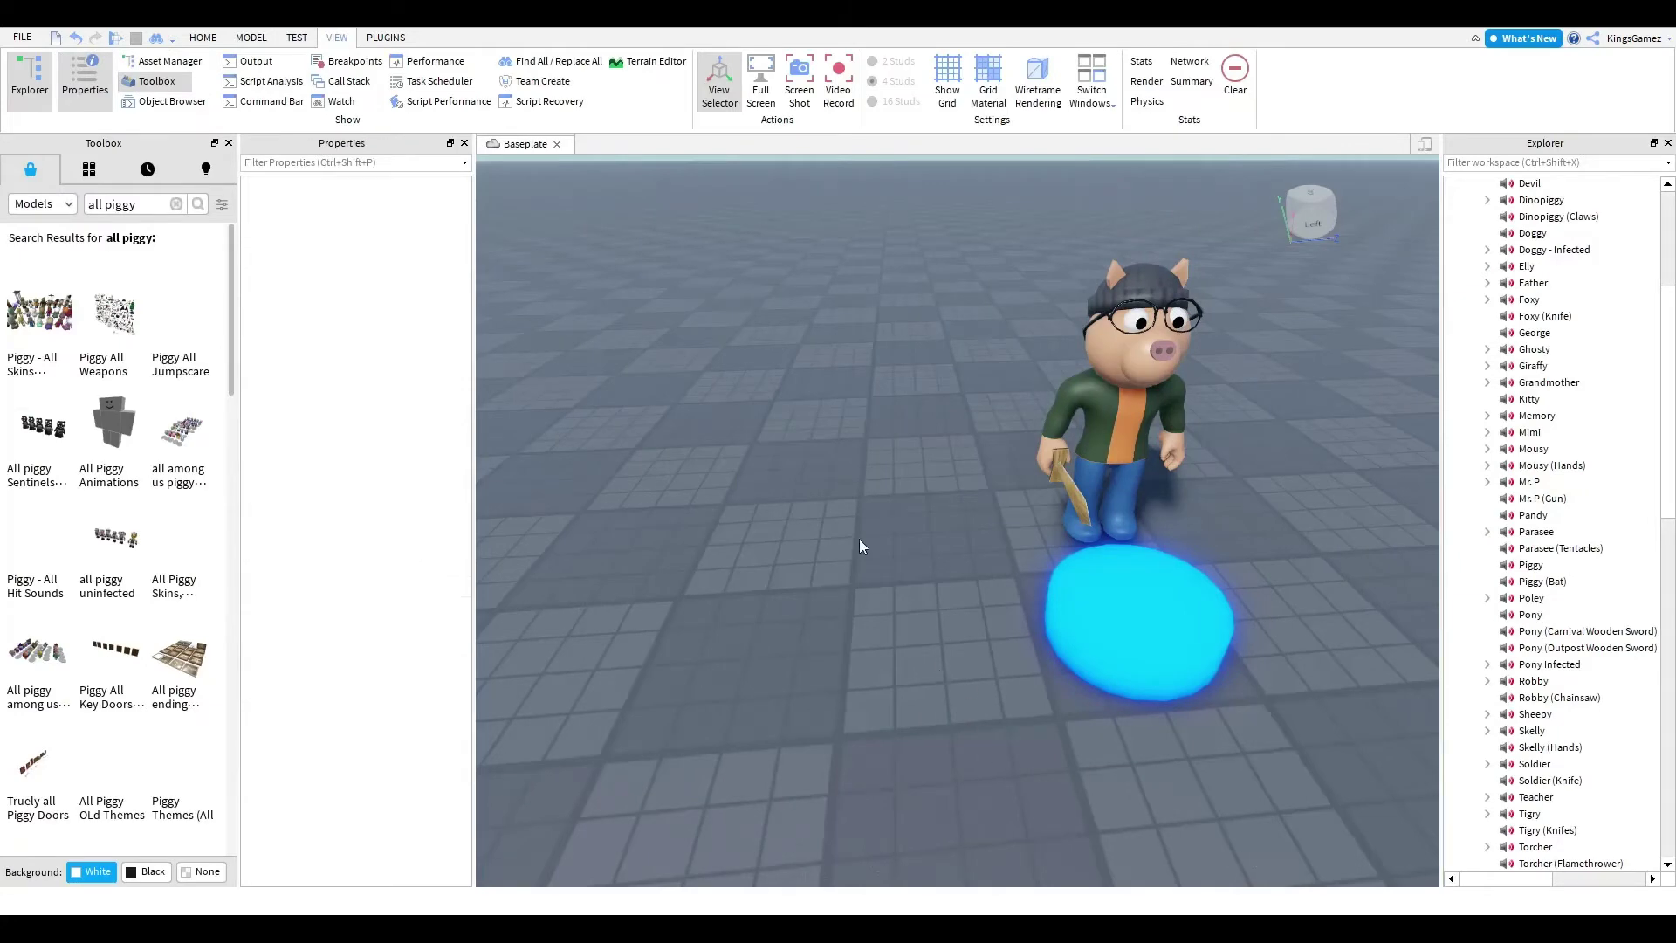
scroll(1597, 524, "up", 5)
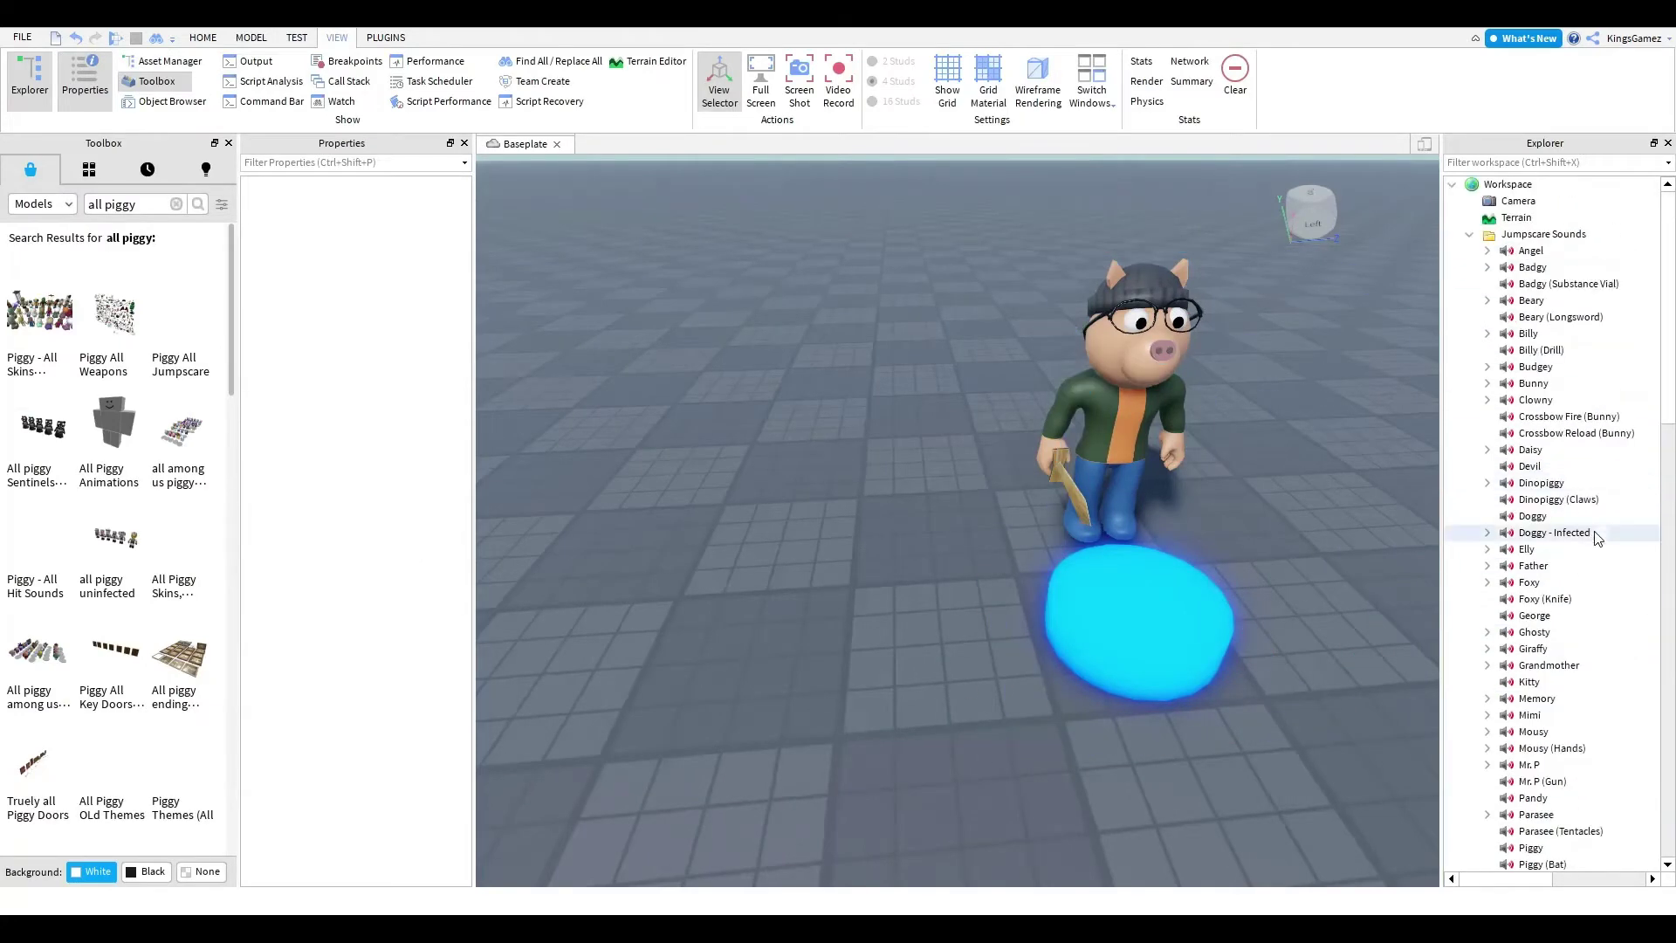
left_click(229, 143)
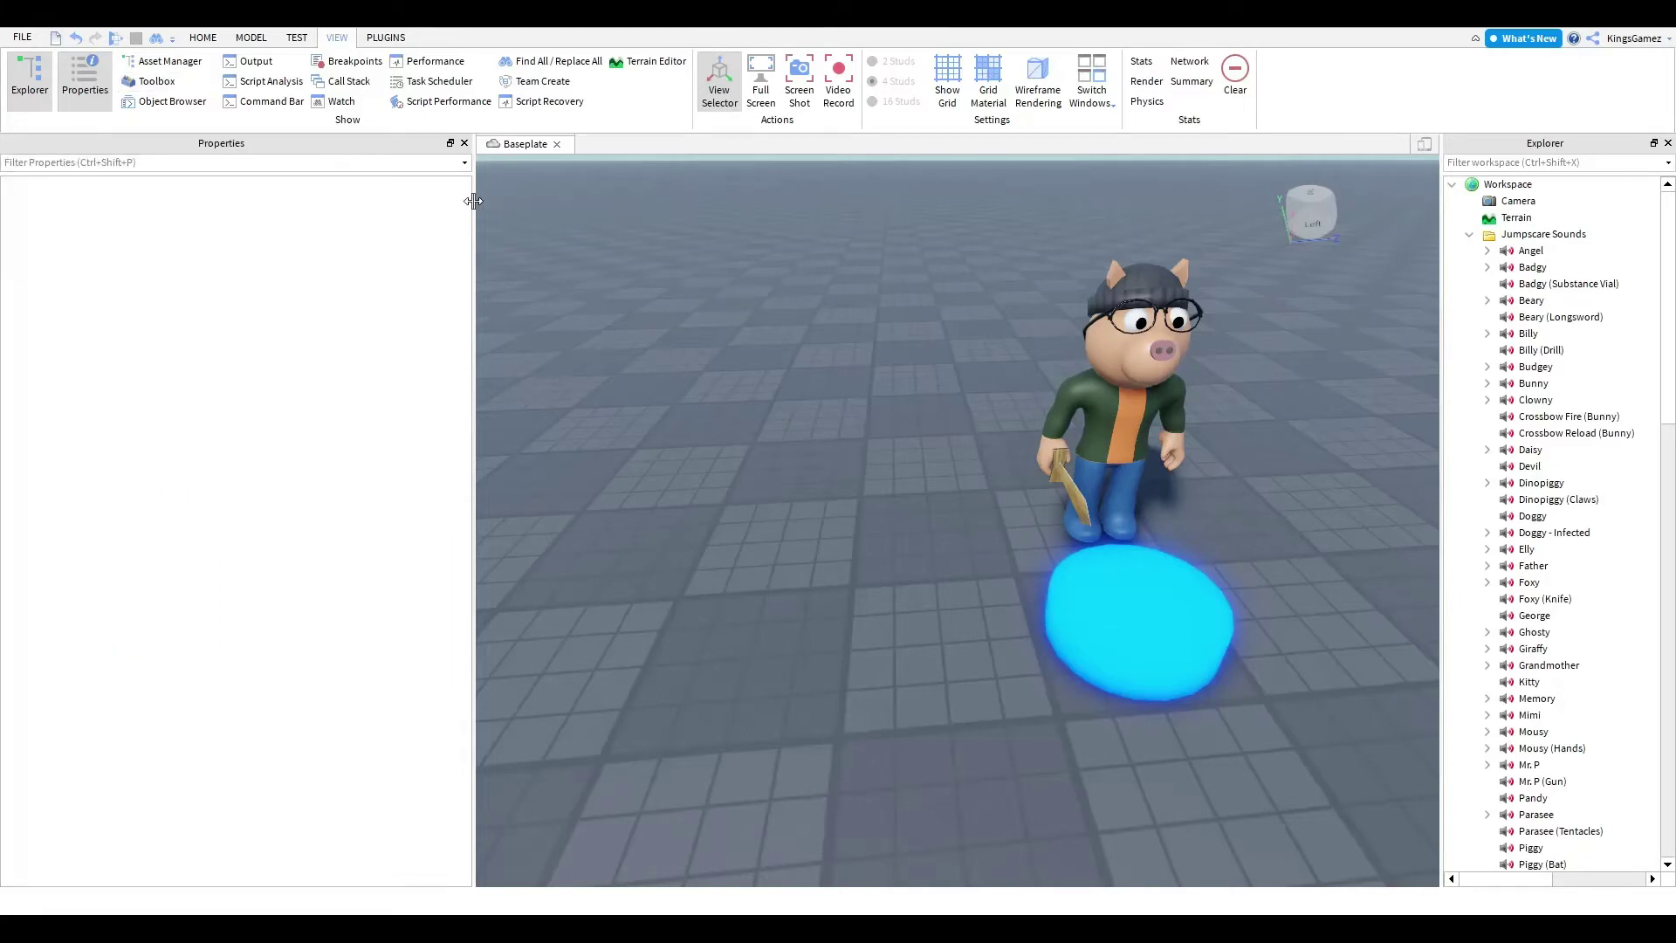
left_click_drag(473, 200, 388, 201)
- Find the Pony sound in the Jumpscare Sounds folder and preview it
left_click(1544, 234)
left_click(1532, 267)
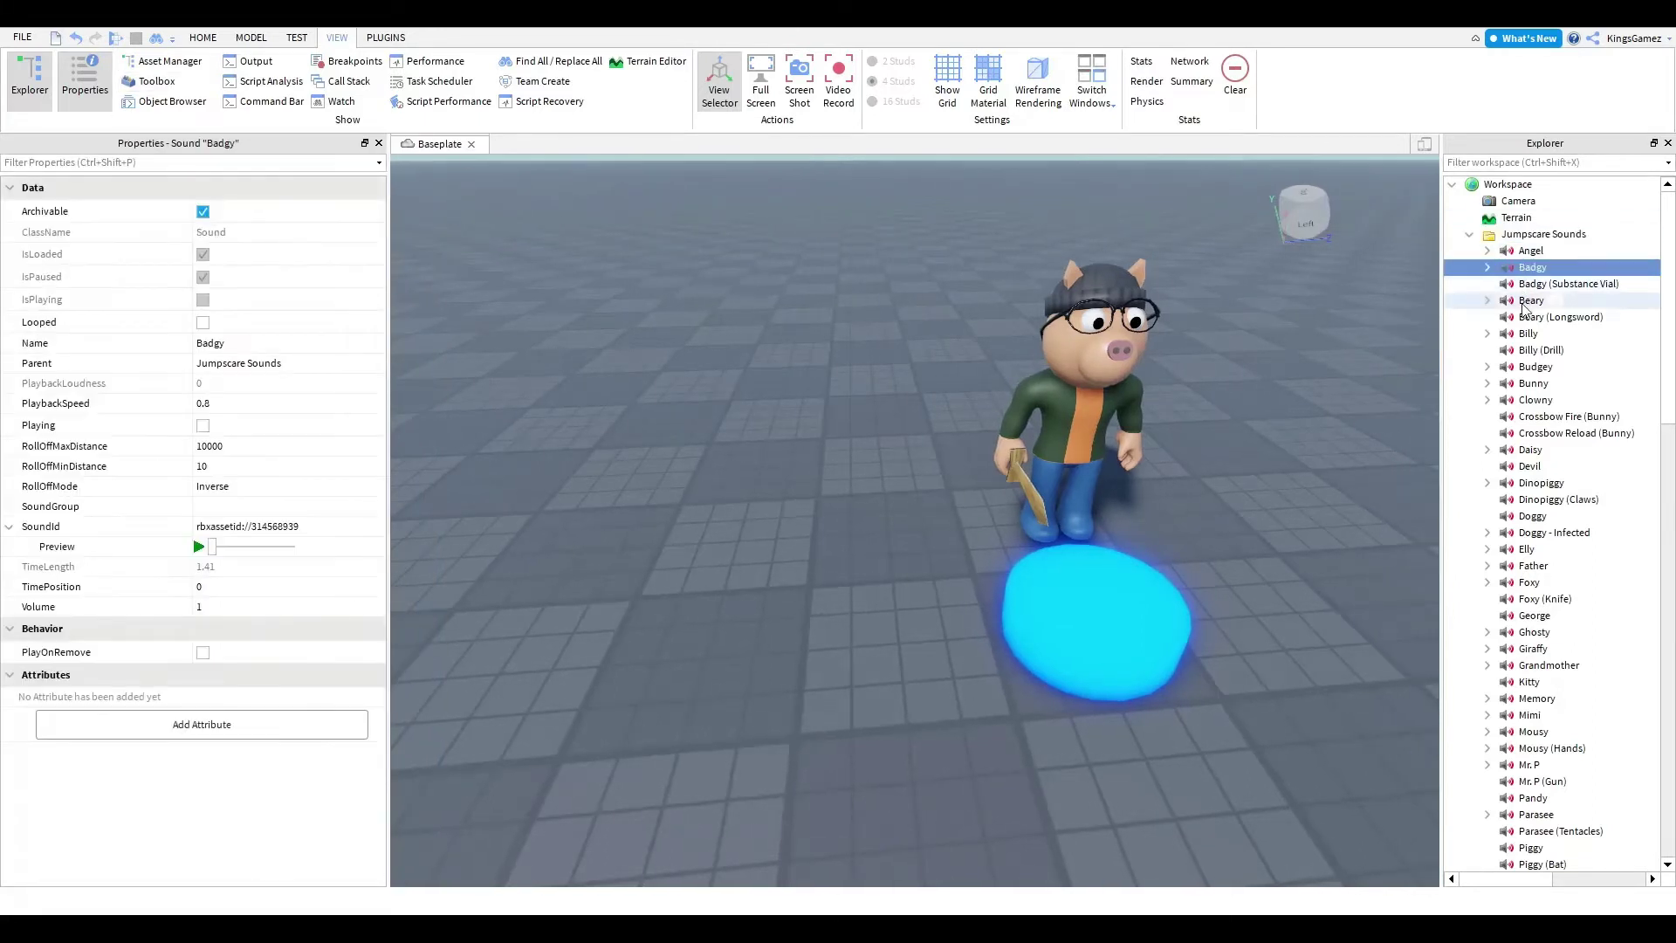
scroll(1528, 419, "down", 8)
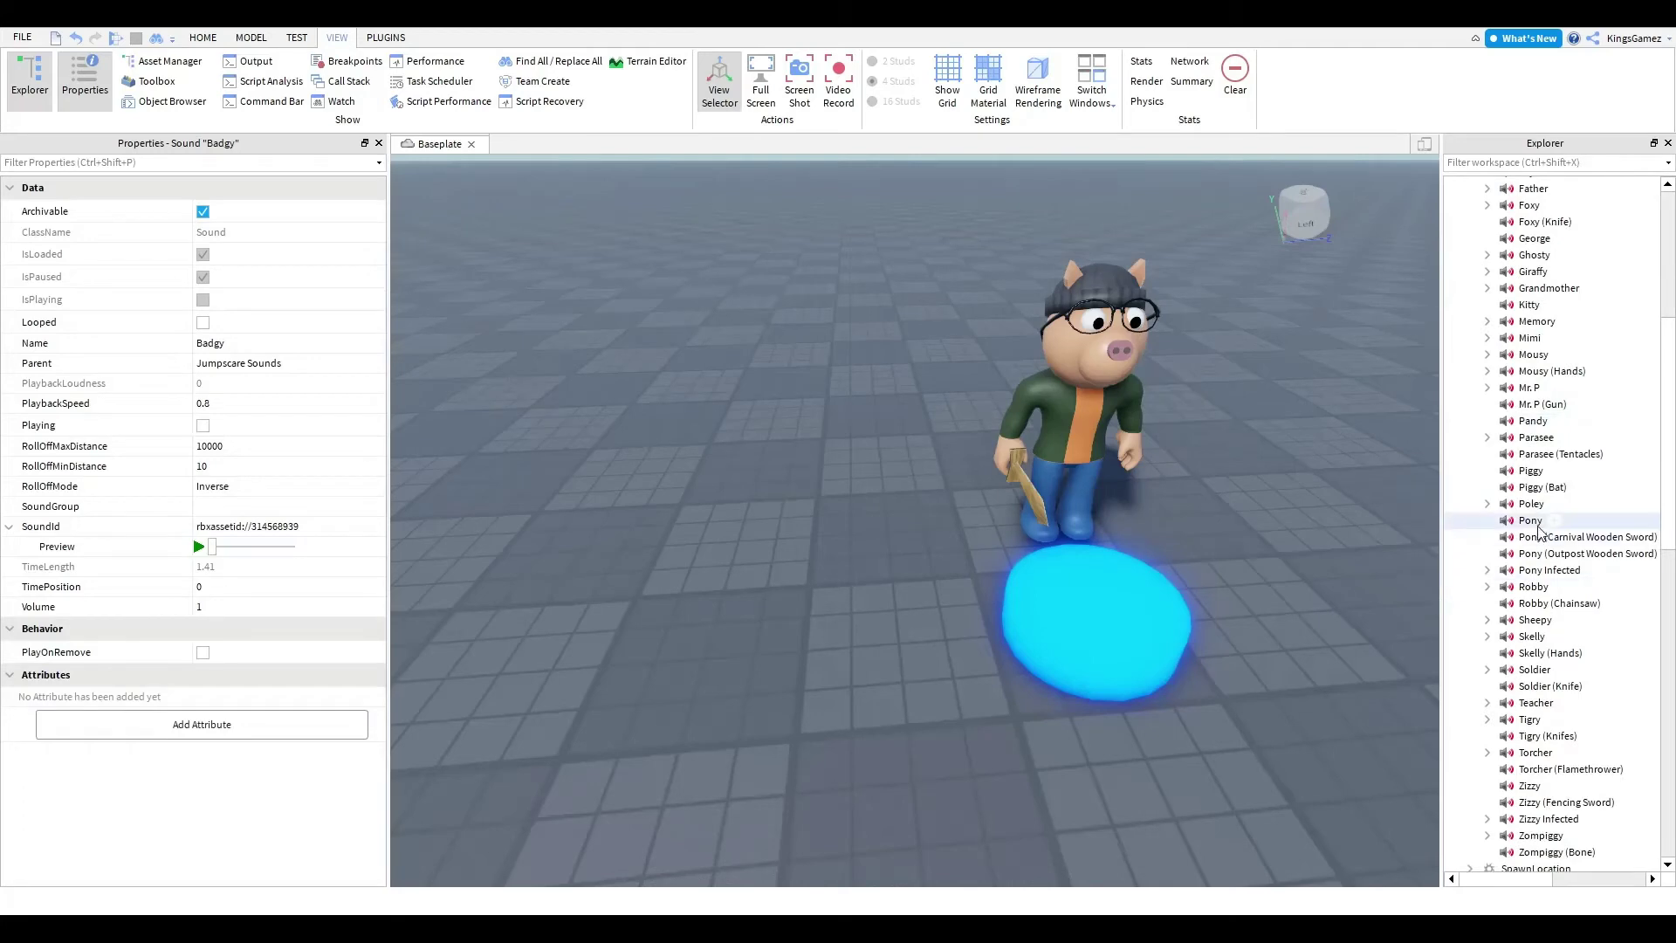
left_click(1536, 524)
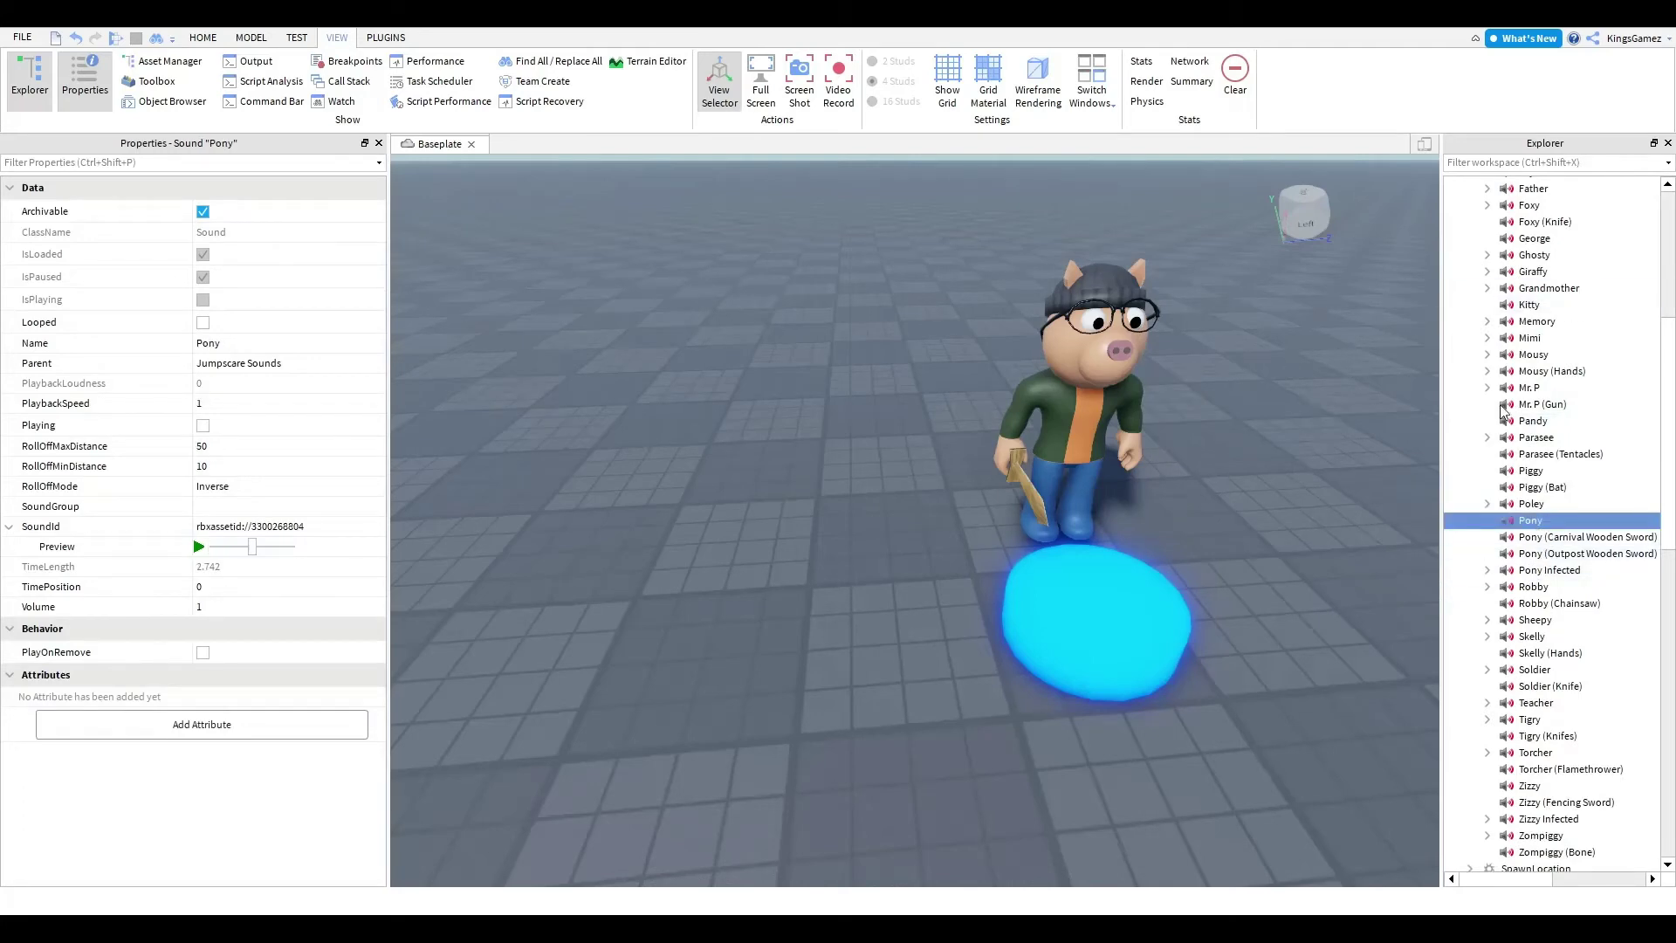
scroll(1510, 393, "up", 8)
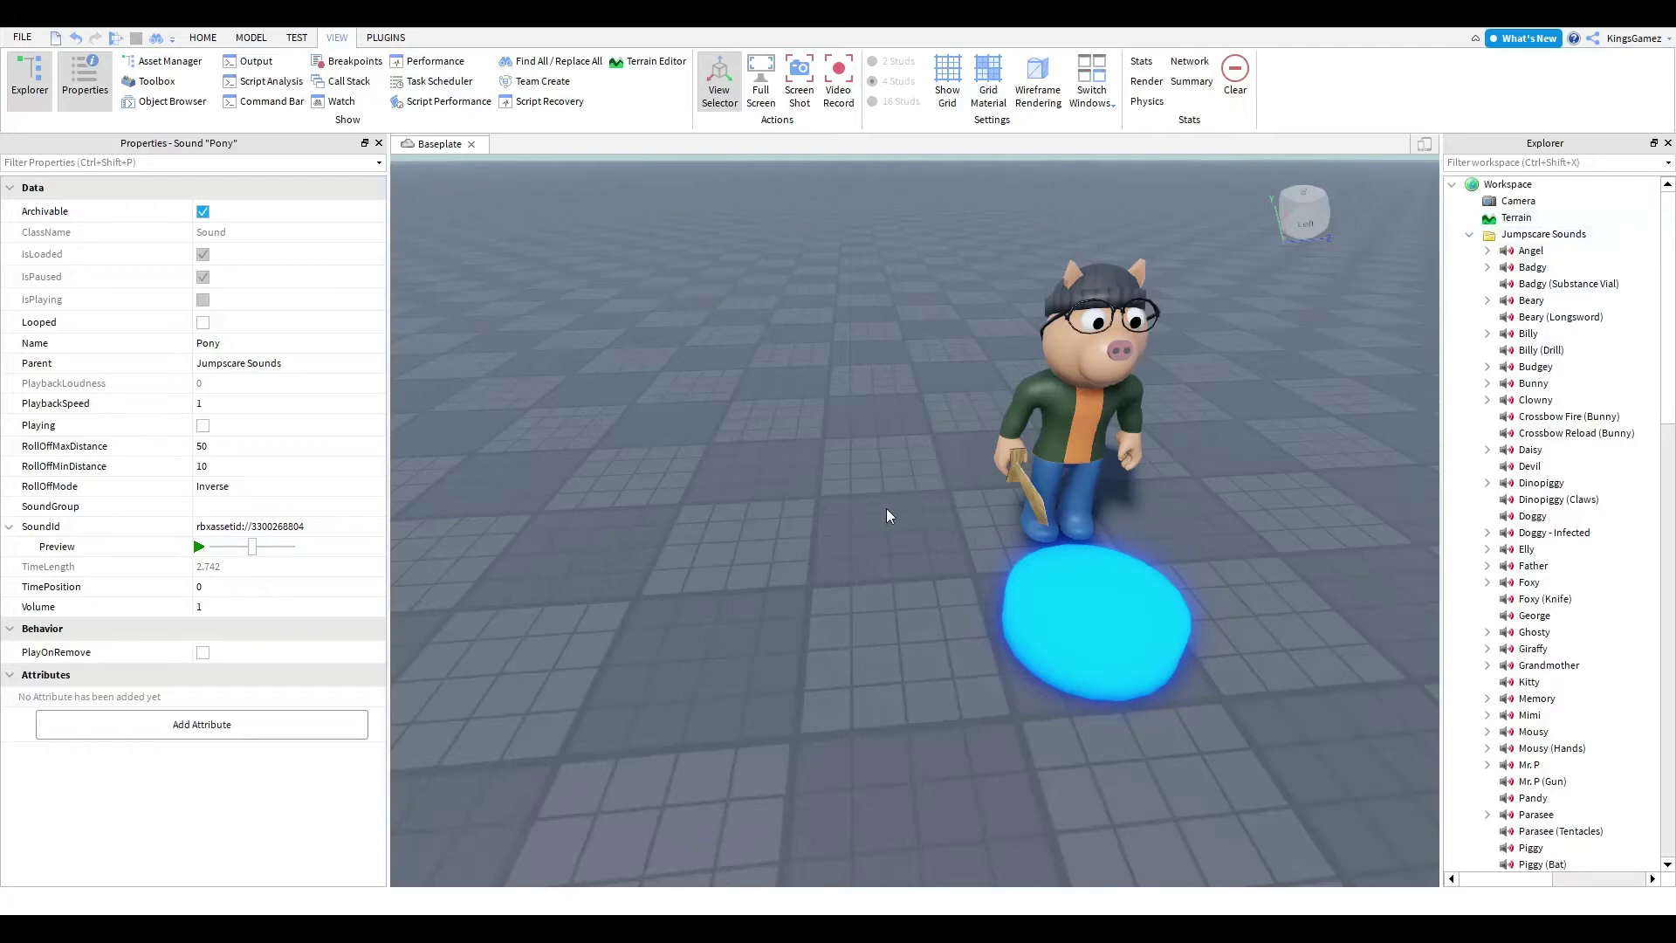
scroll(1503, 689, "down", 5)
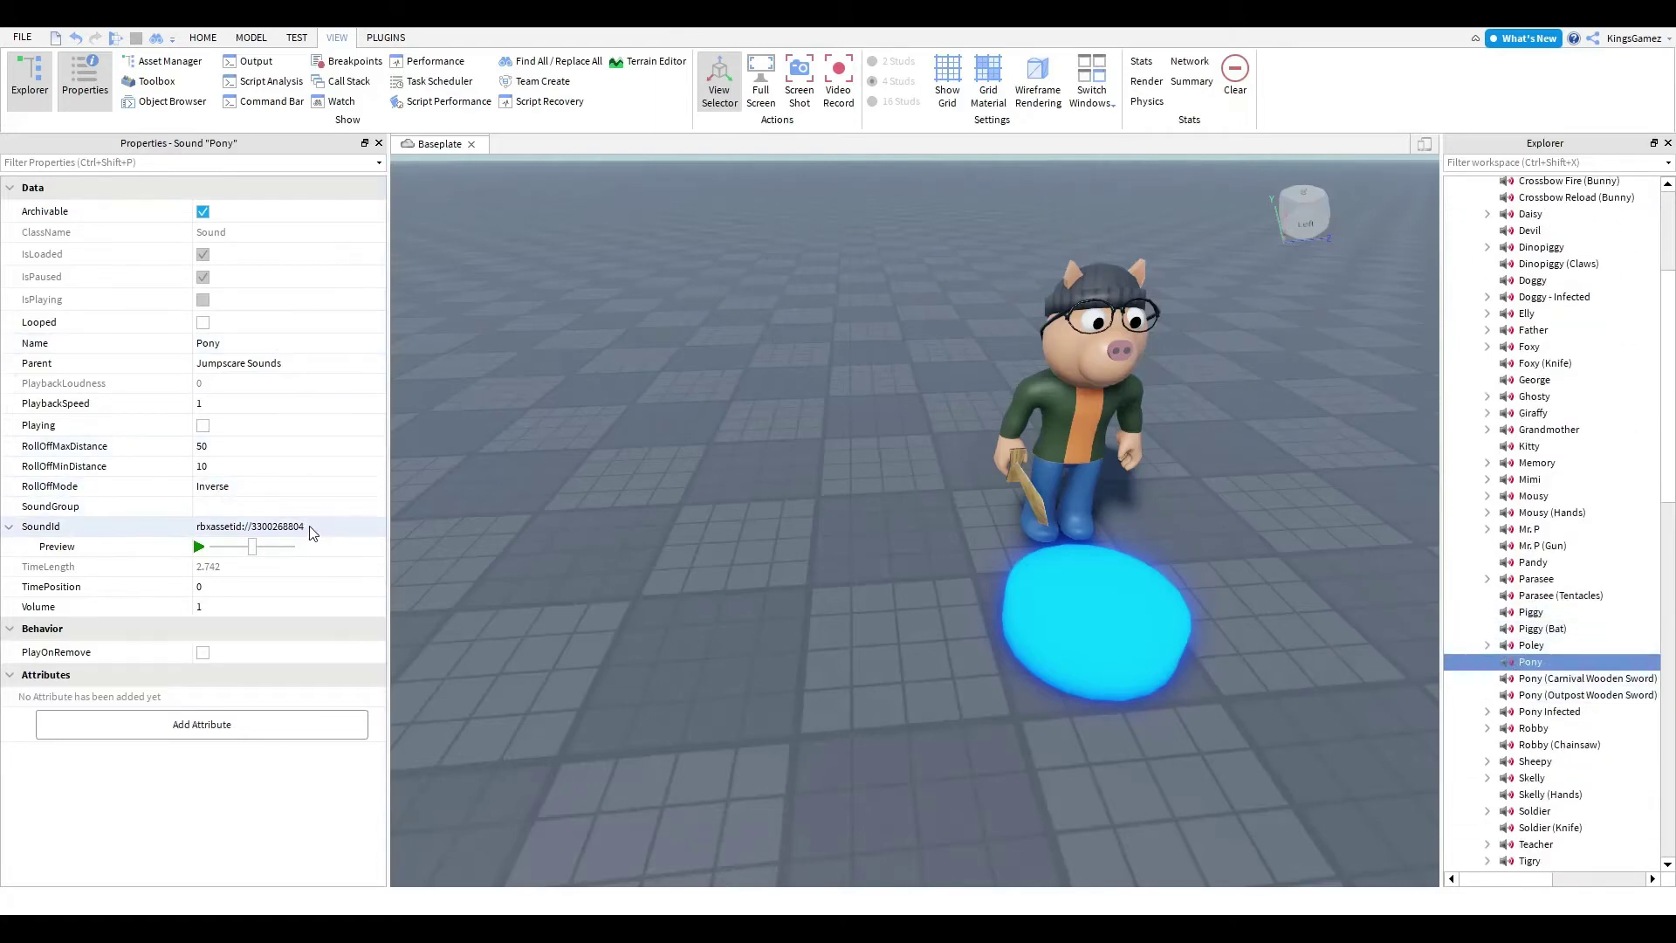
left_click(199, 547)
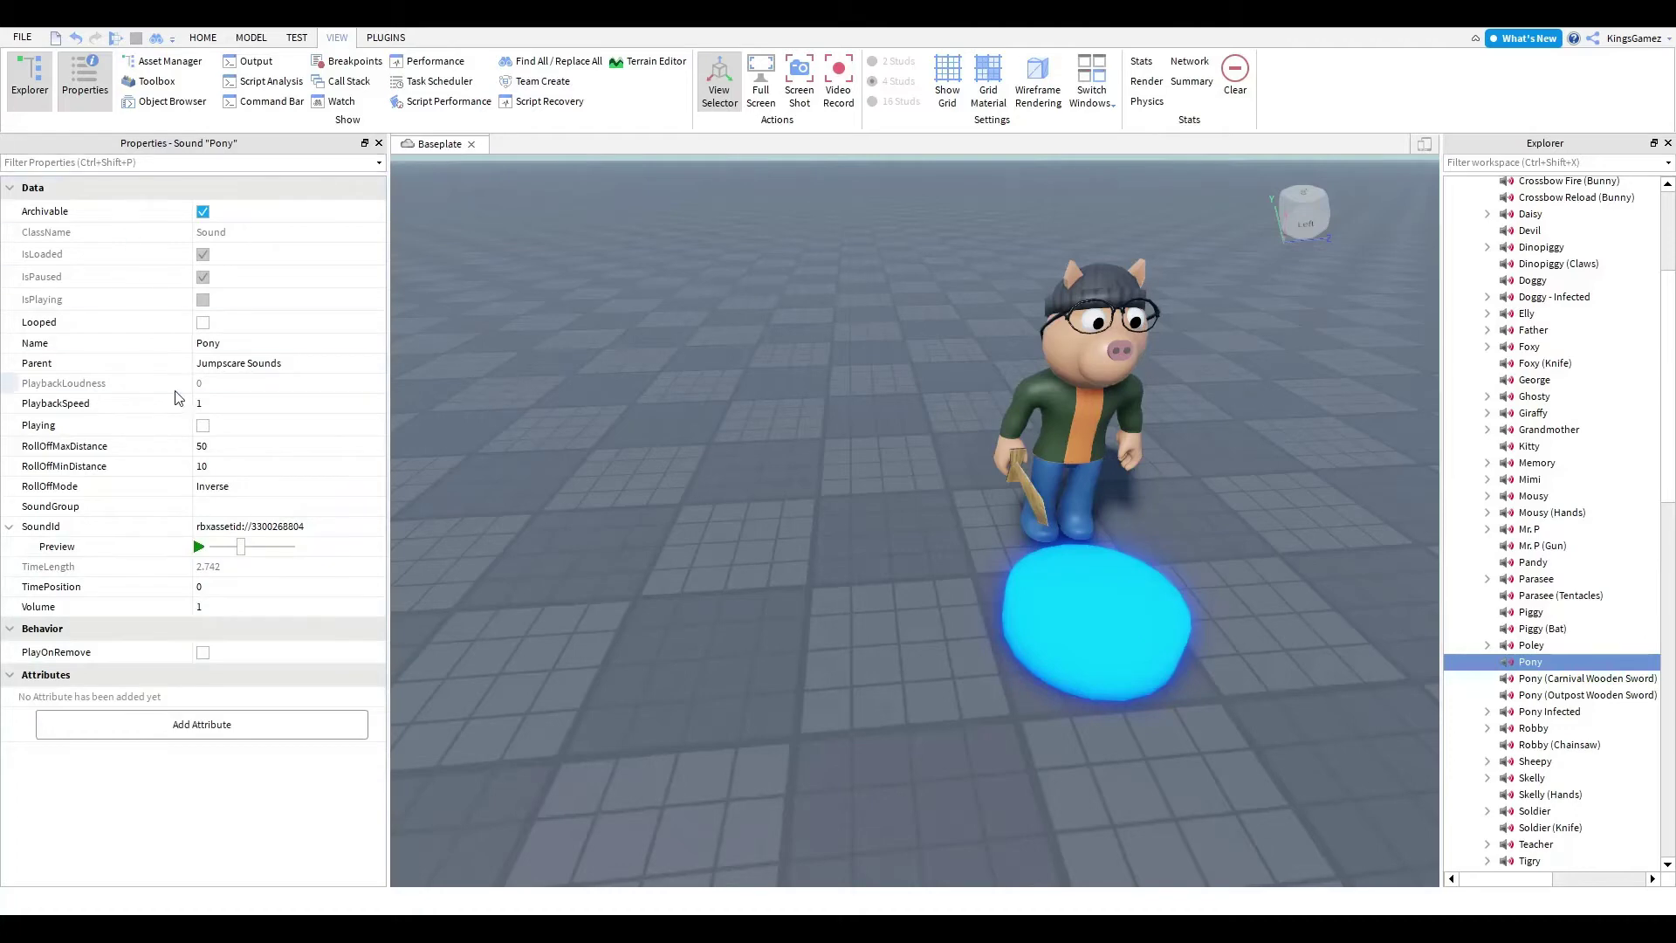
left_click(355, 530)
key("ctrl+c")
left_click(1034, 395)
scroll(1578, 738, "down", 6)
scroll(1545, 772, "down", 3)
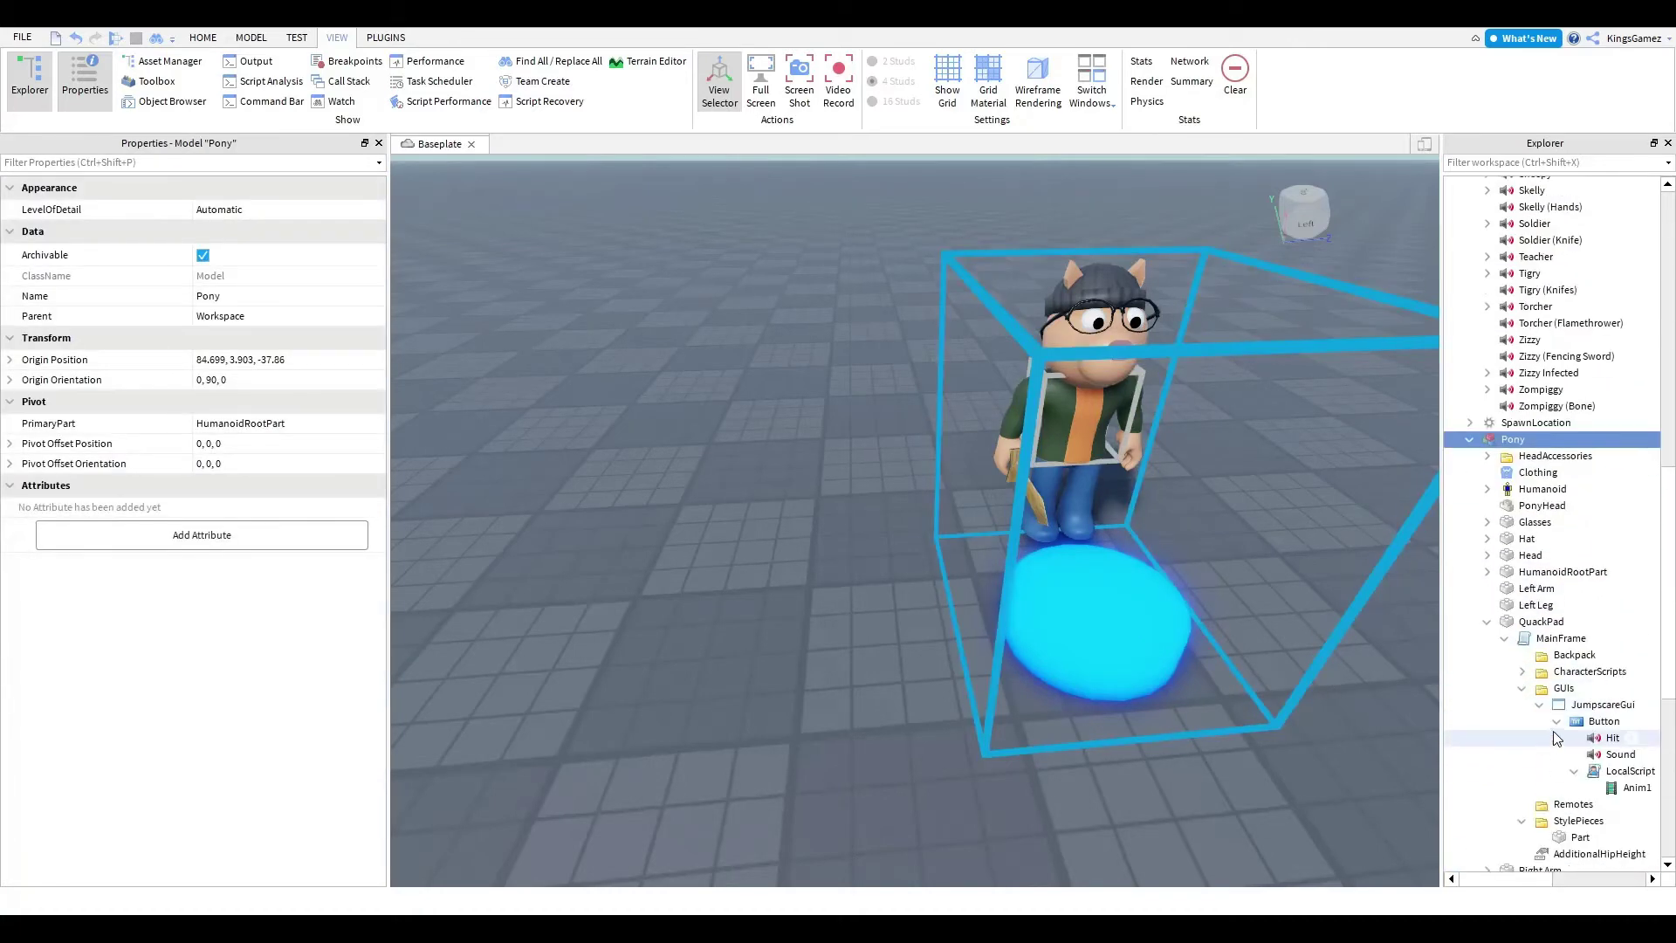
left_click(1606, 756)
left_click(323, 526)
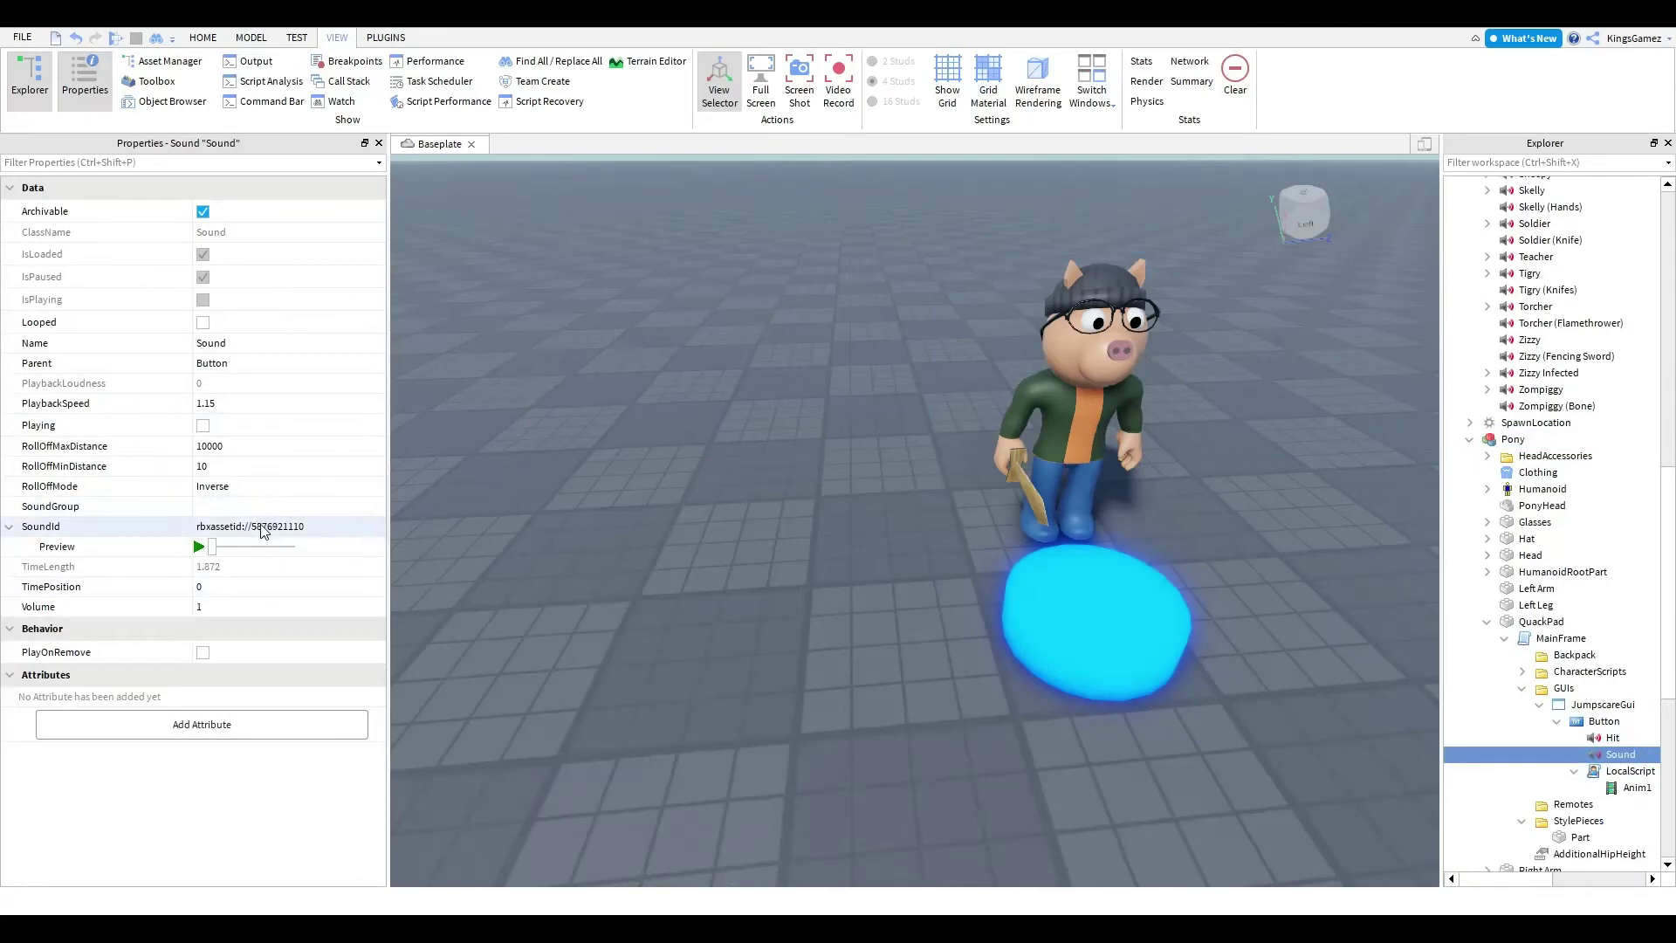
key("BackSpace")
key("ctrl+v")
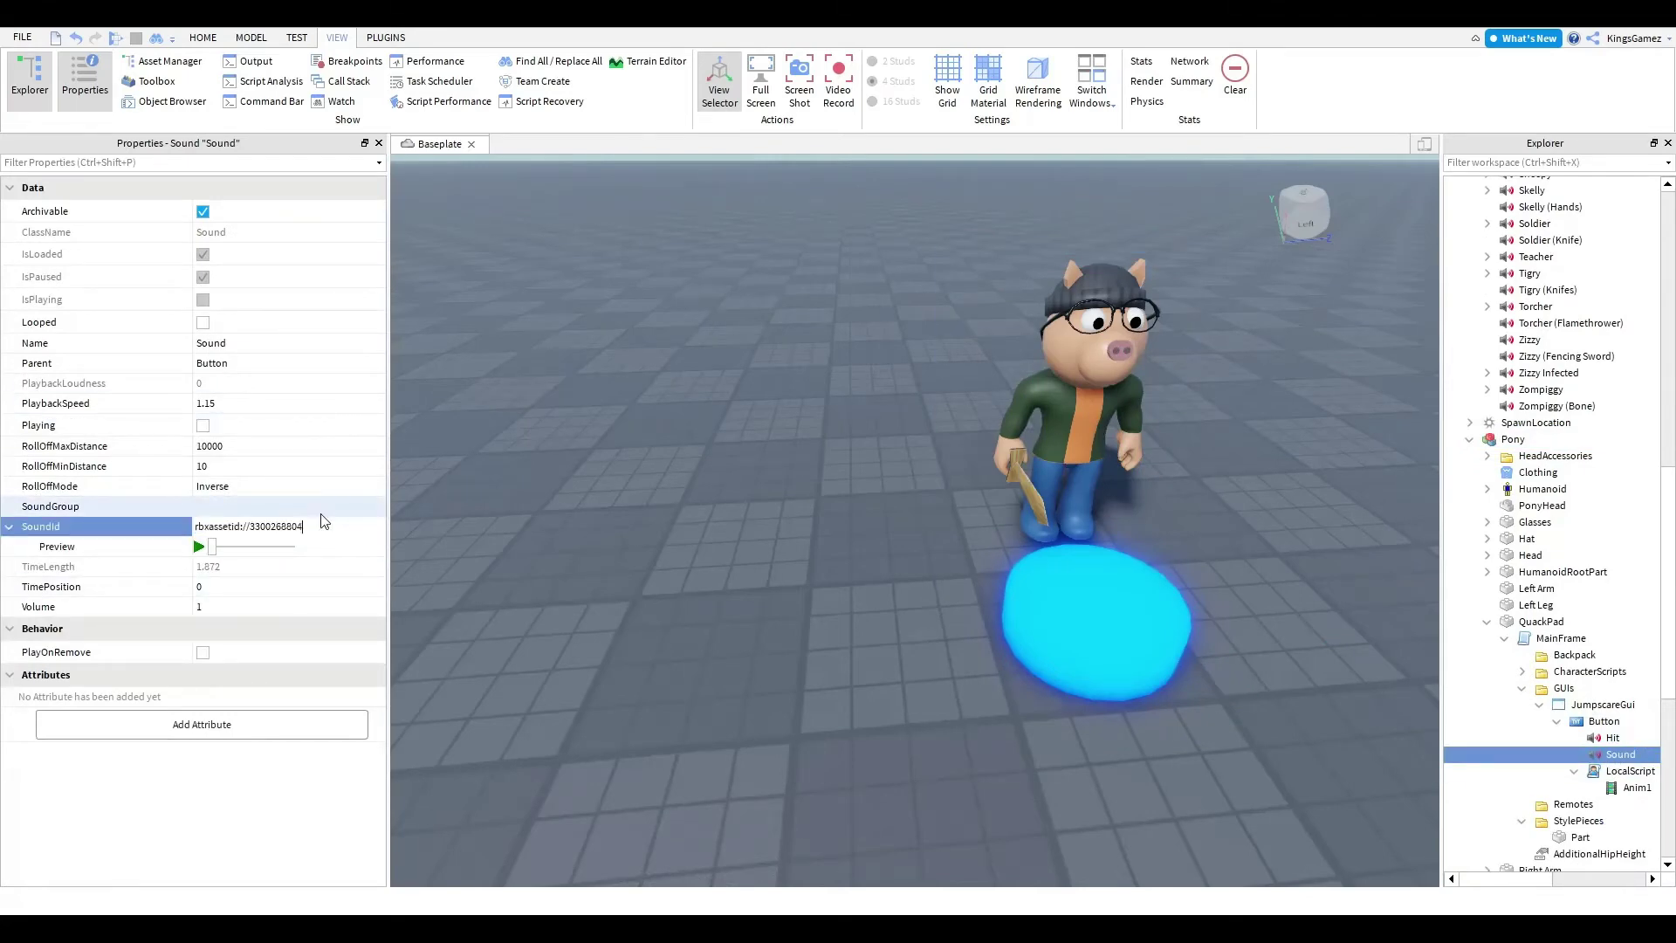
key("Return")
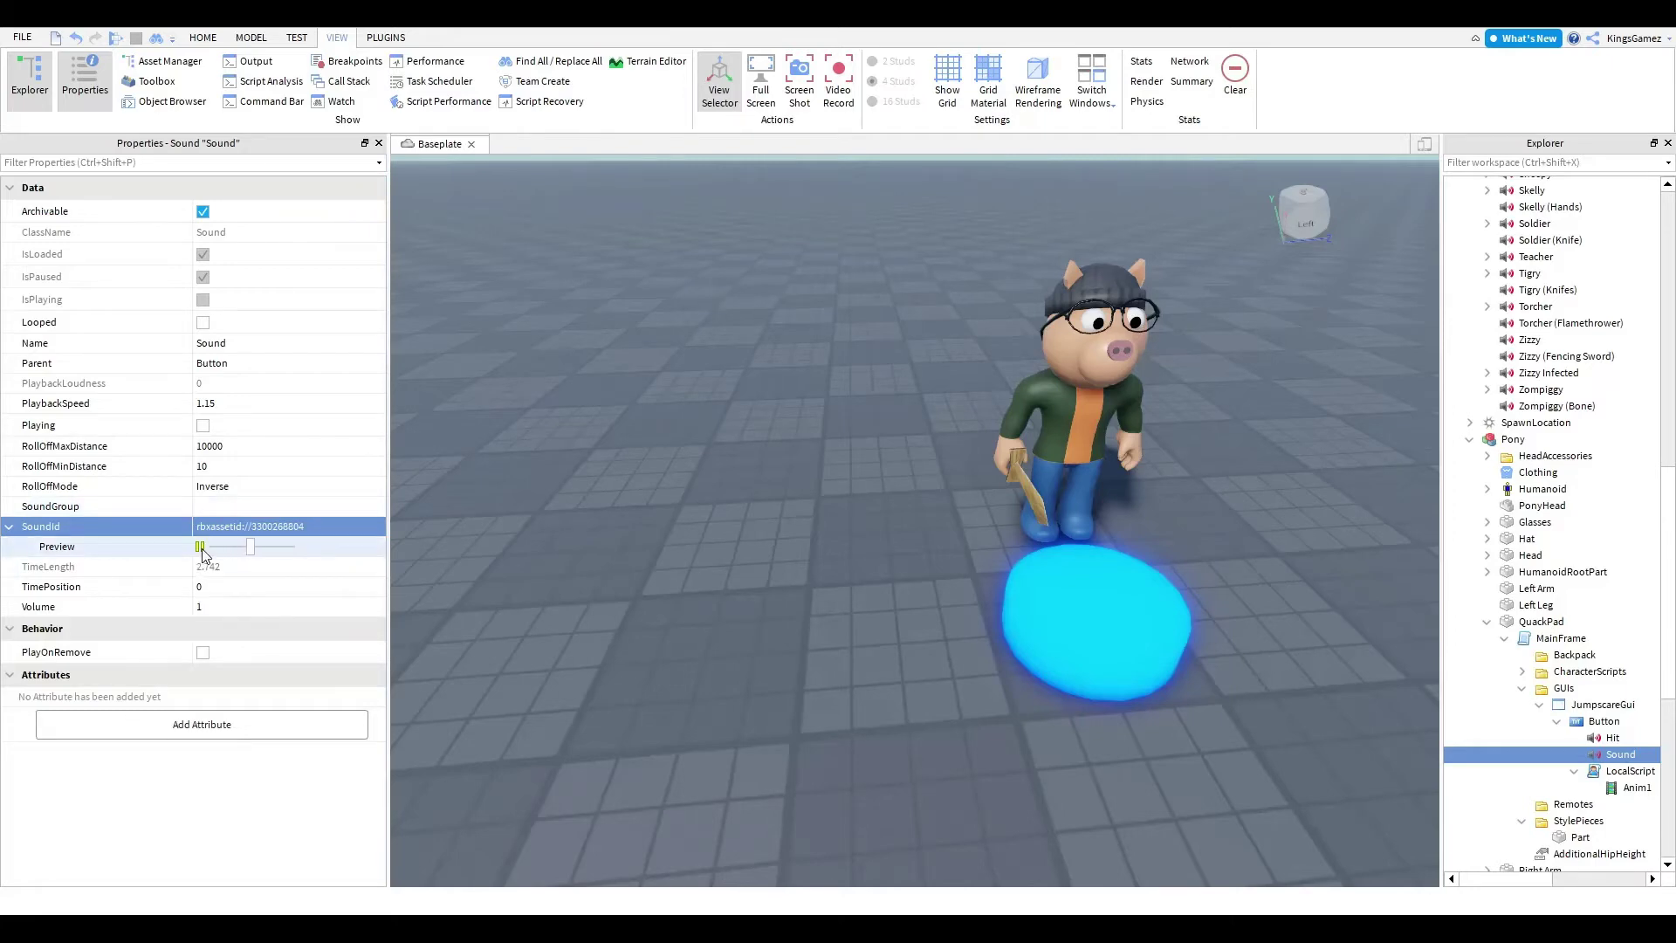
left_click(200, 547)
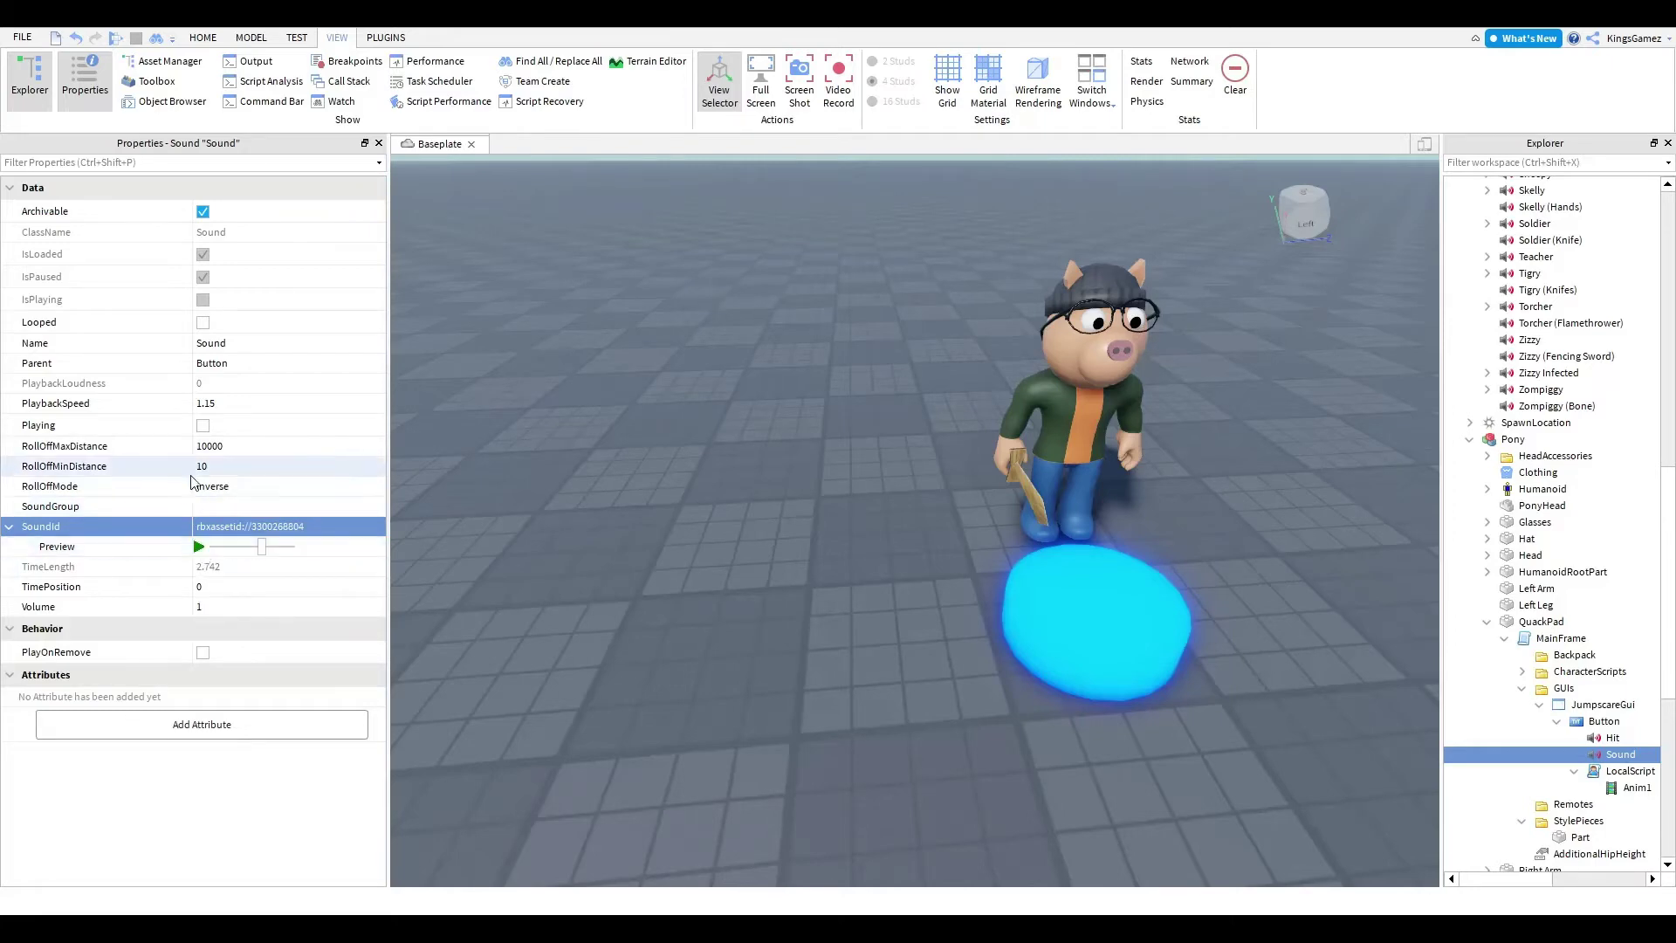
left_click(232, 402)
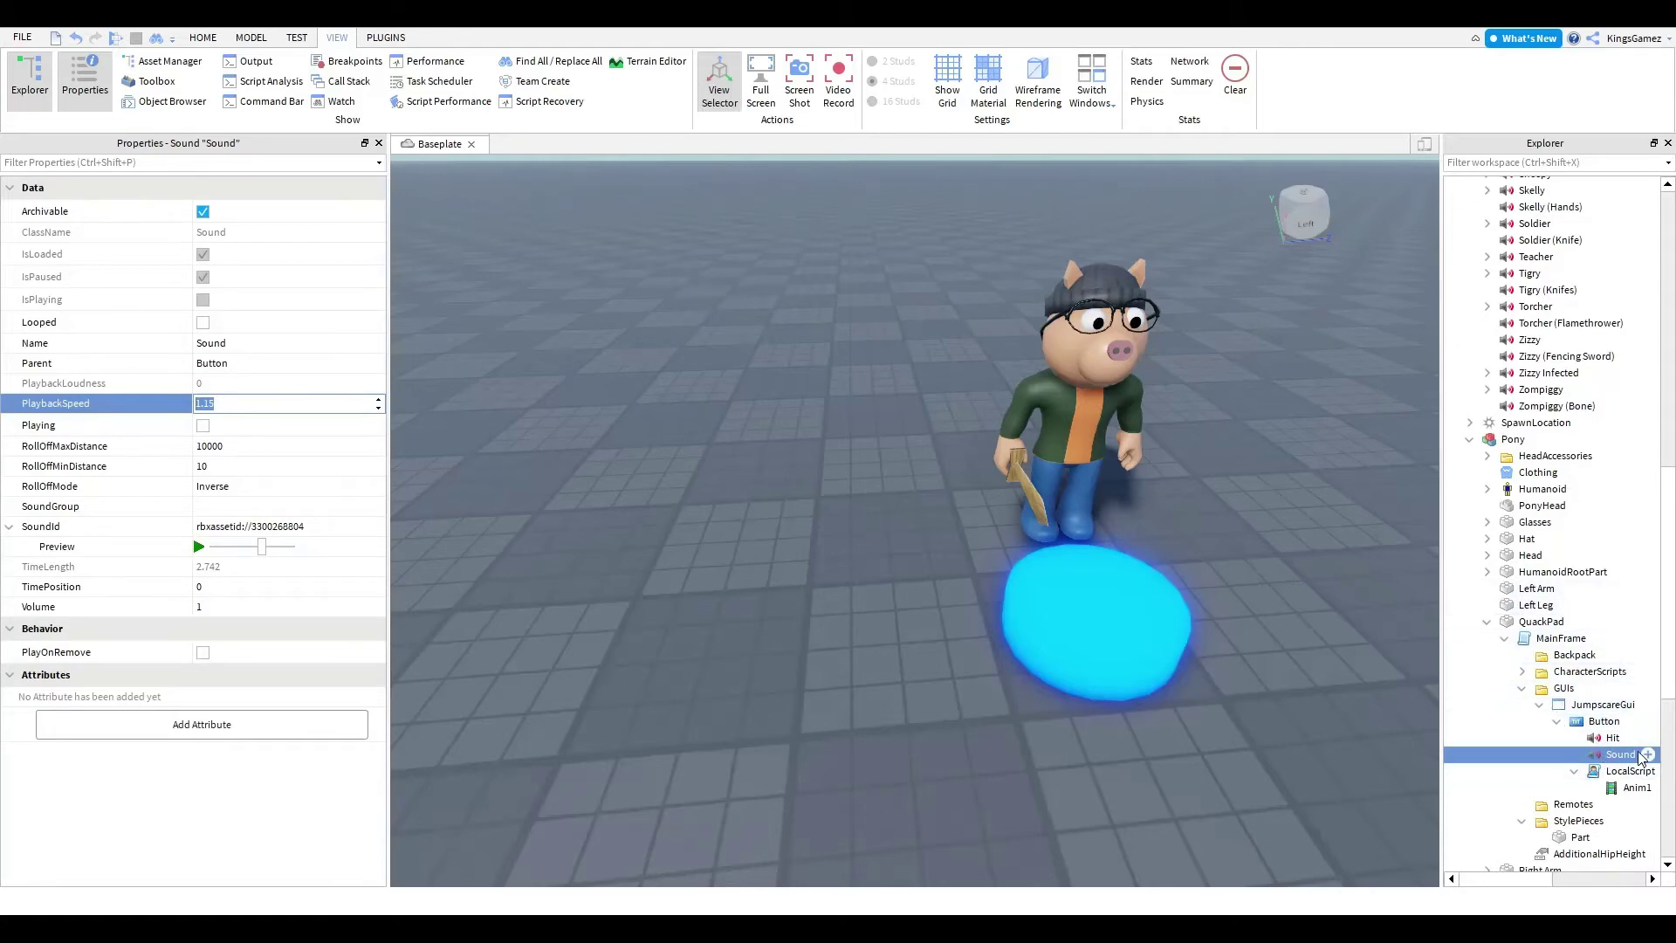
- Delete the Sound under the JumpscareGui Button and move the Pony sound from the Jumpscare Sounds folder into that Button
left_click(1612, 738)
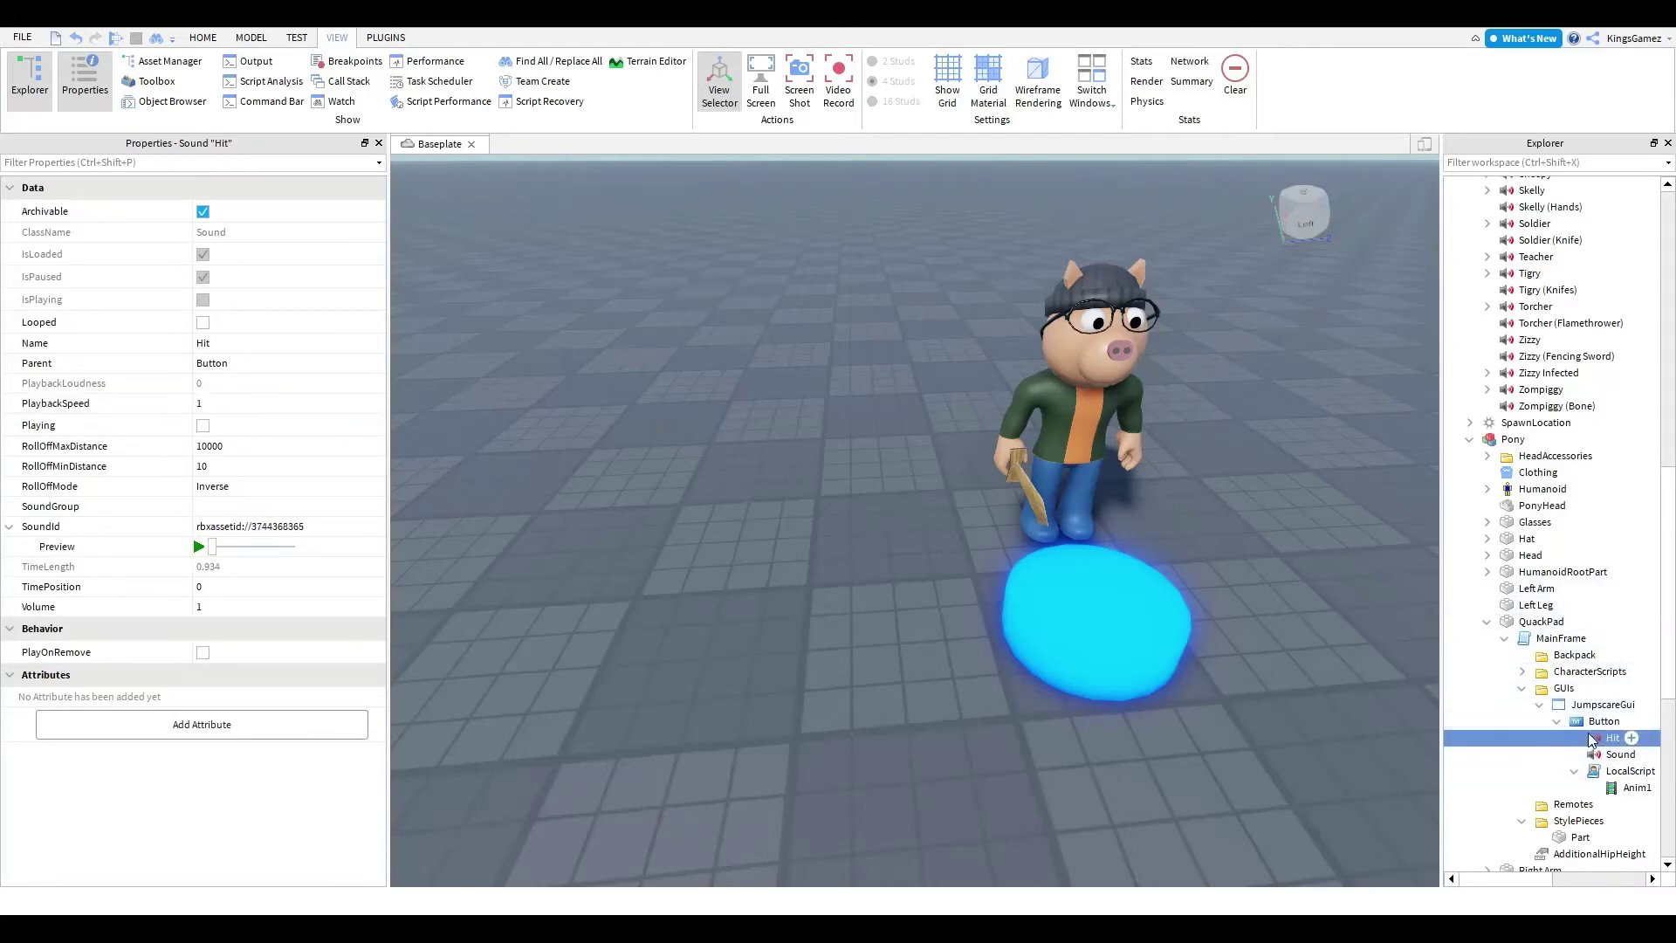
left_click(1620, 754)
key("Delete")
scroll(1629, 707, "up", 7)
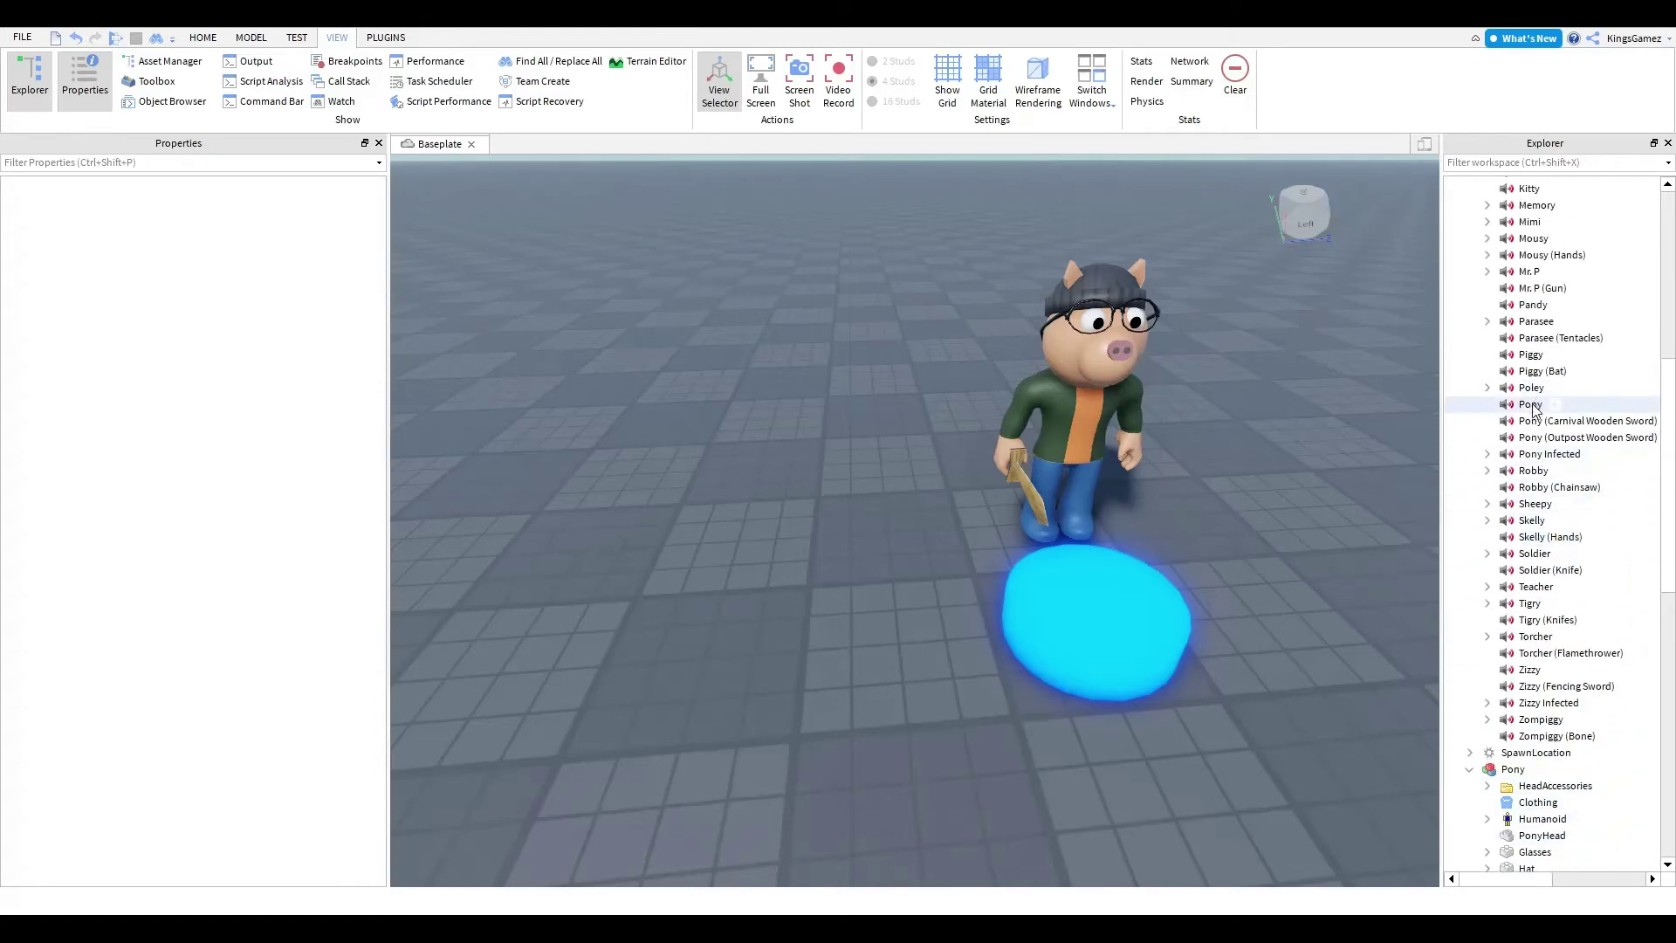
left_click(1532, 405)
left_click_drag(1534, 408, 1646, 675)
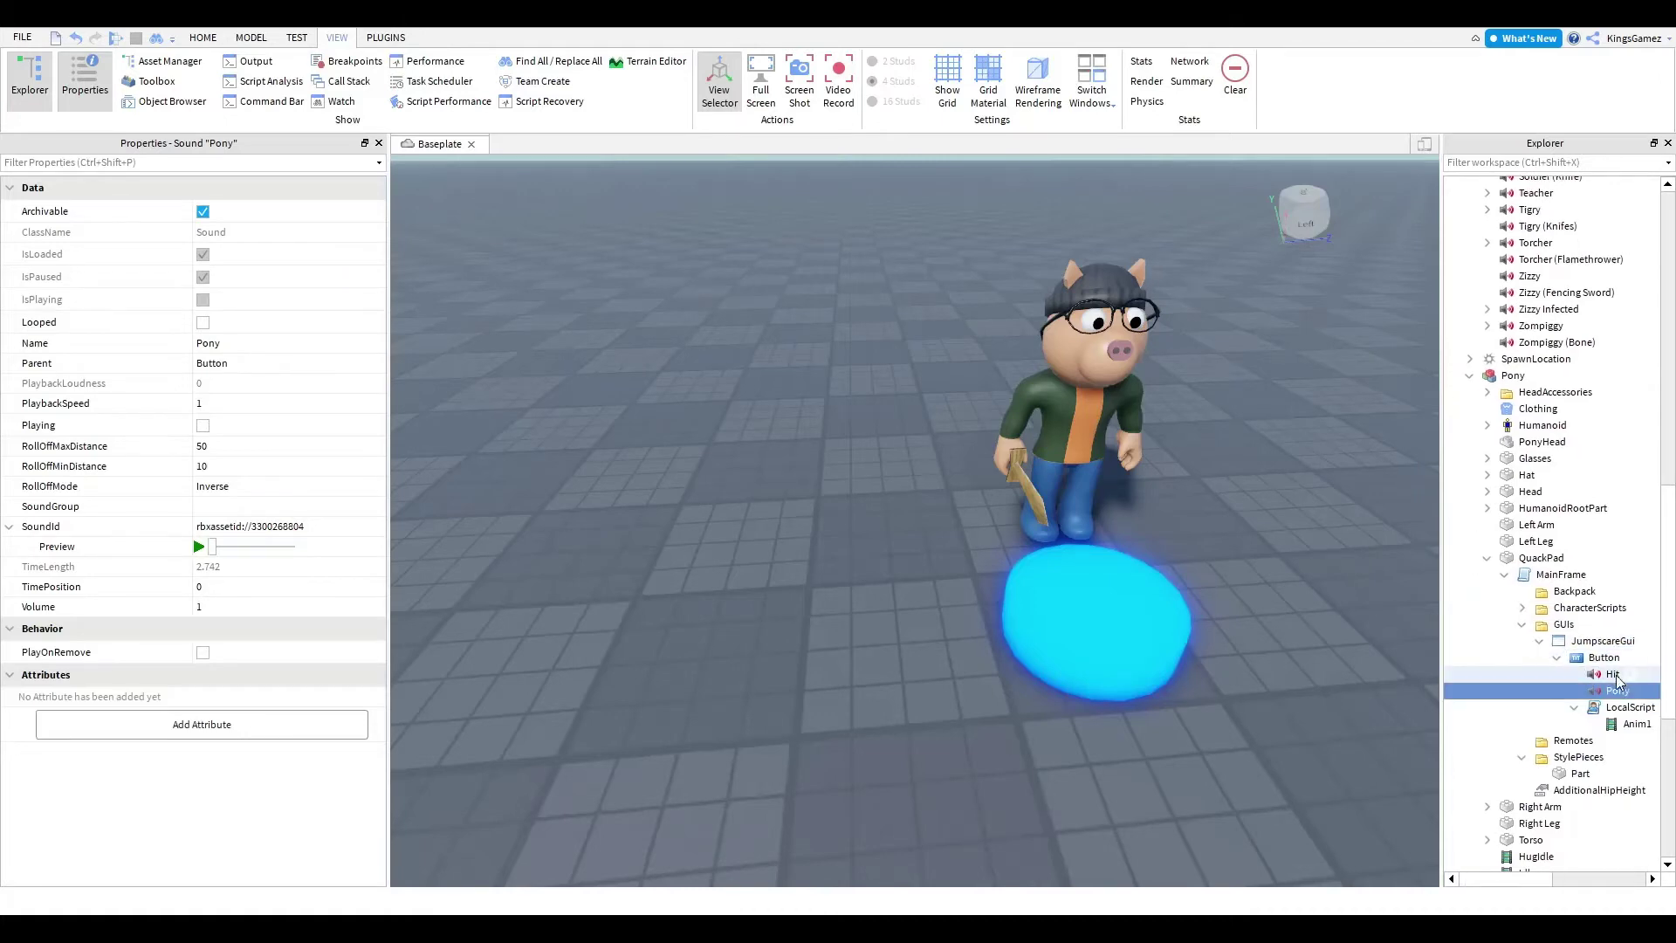
- Rename the moved Pony sound as Sound and preview it
key("F2")
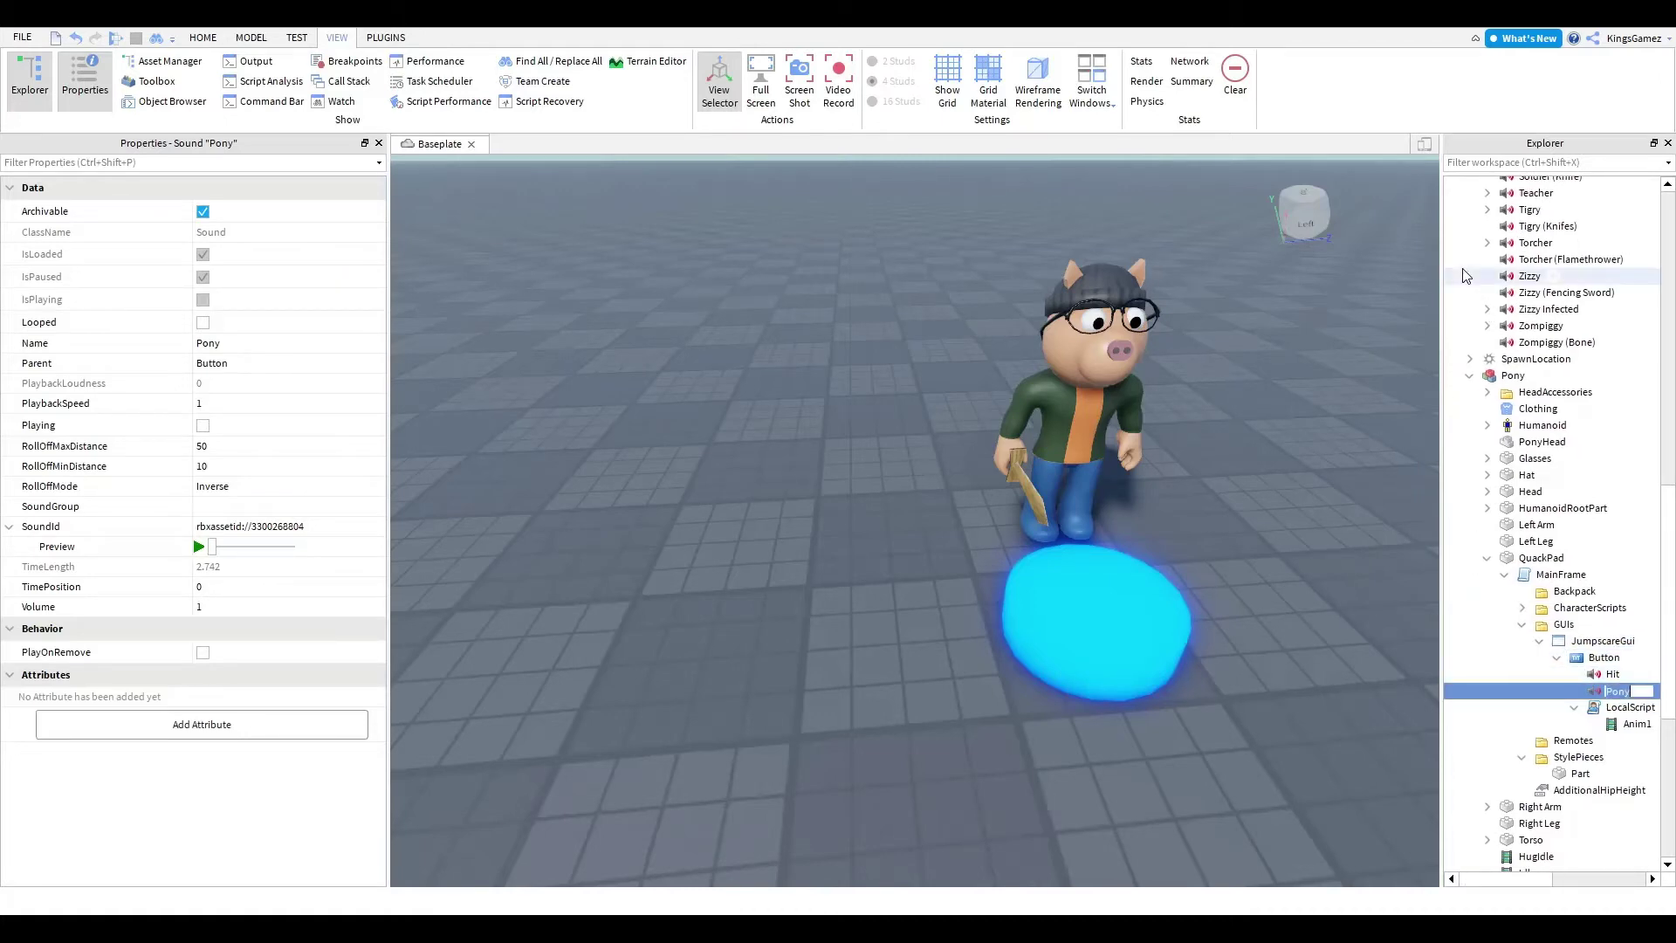
key("Return")
left_click(199, 547)
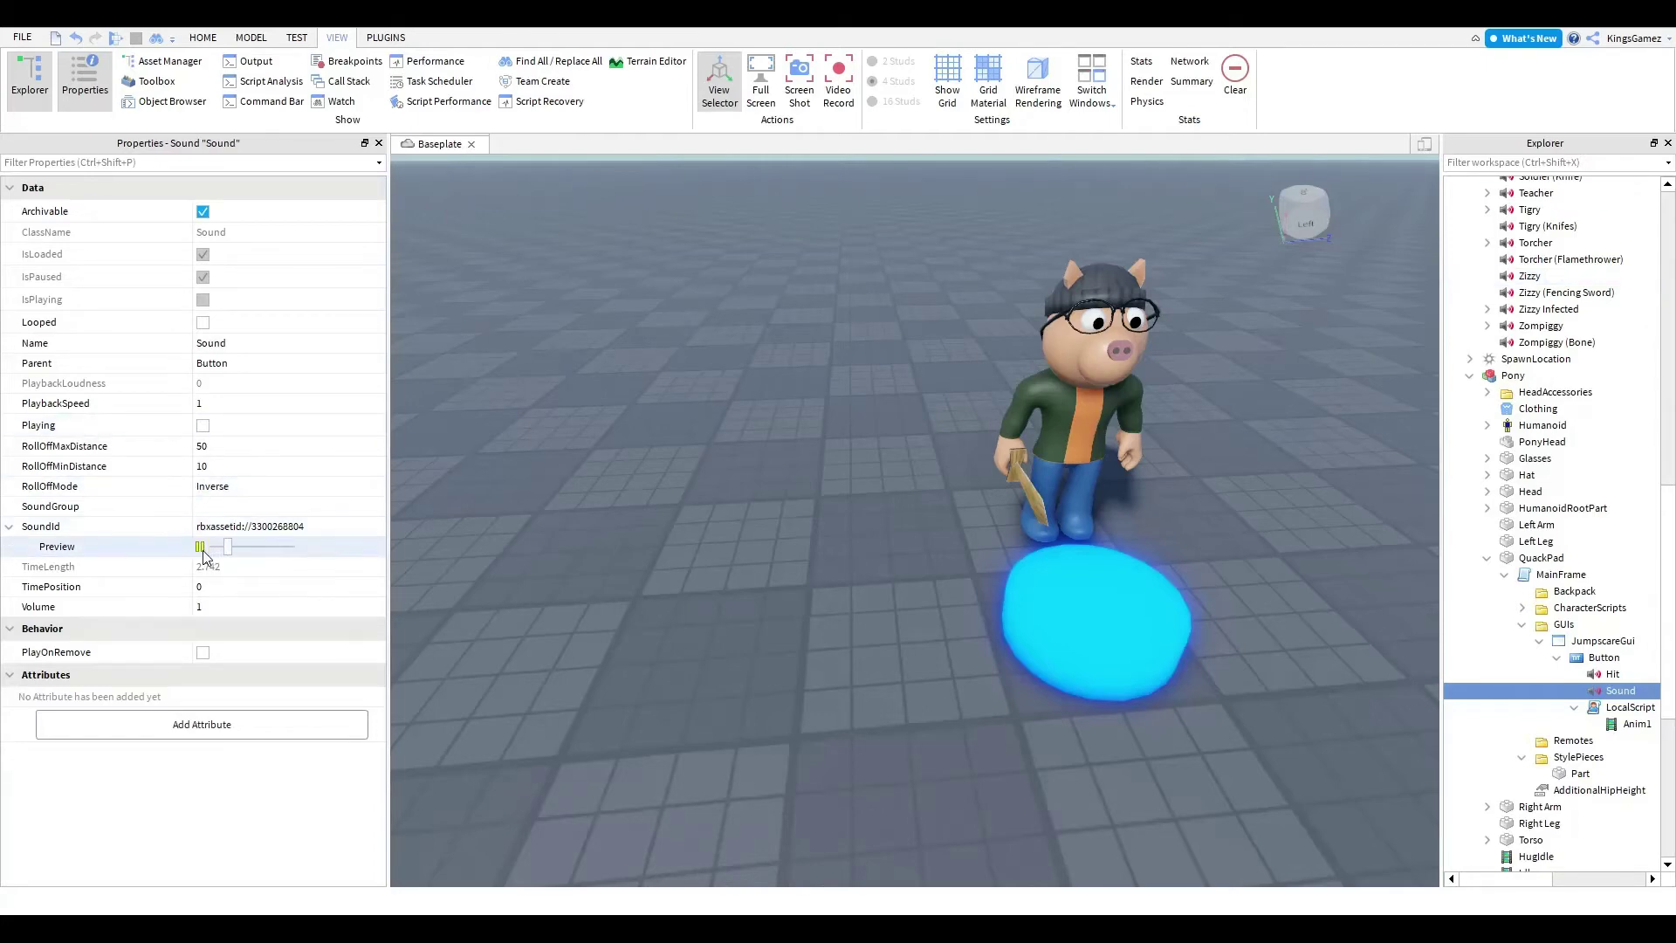
left_click(200, 547)
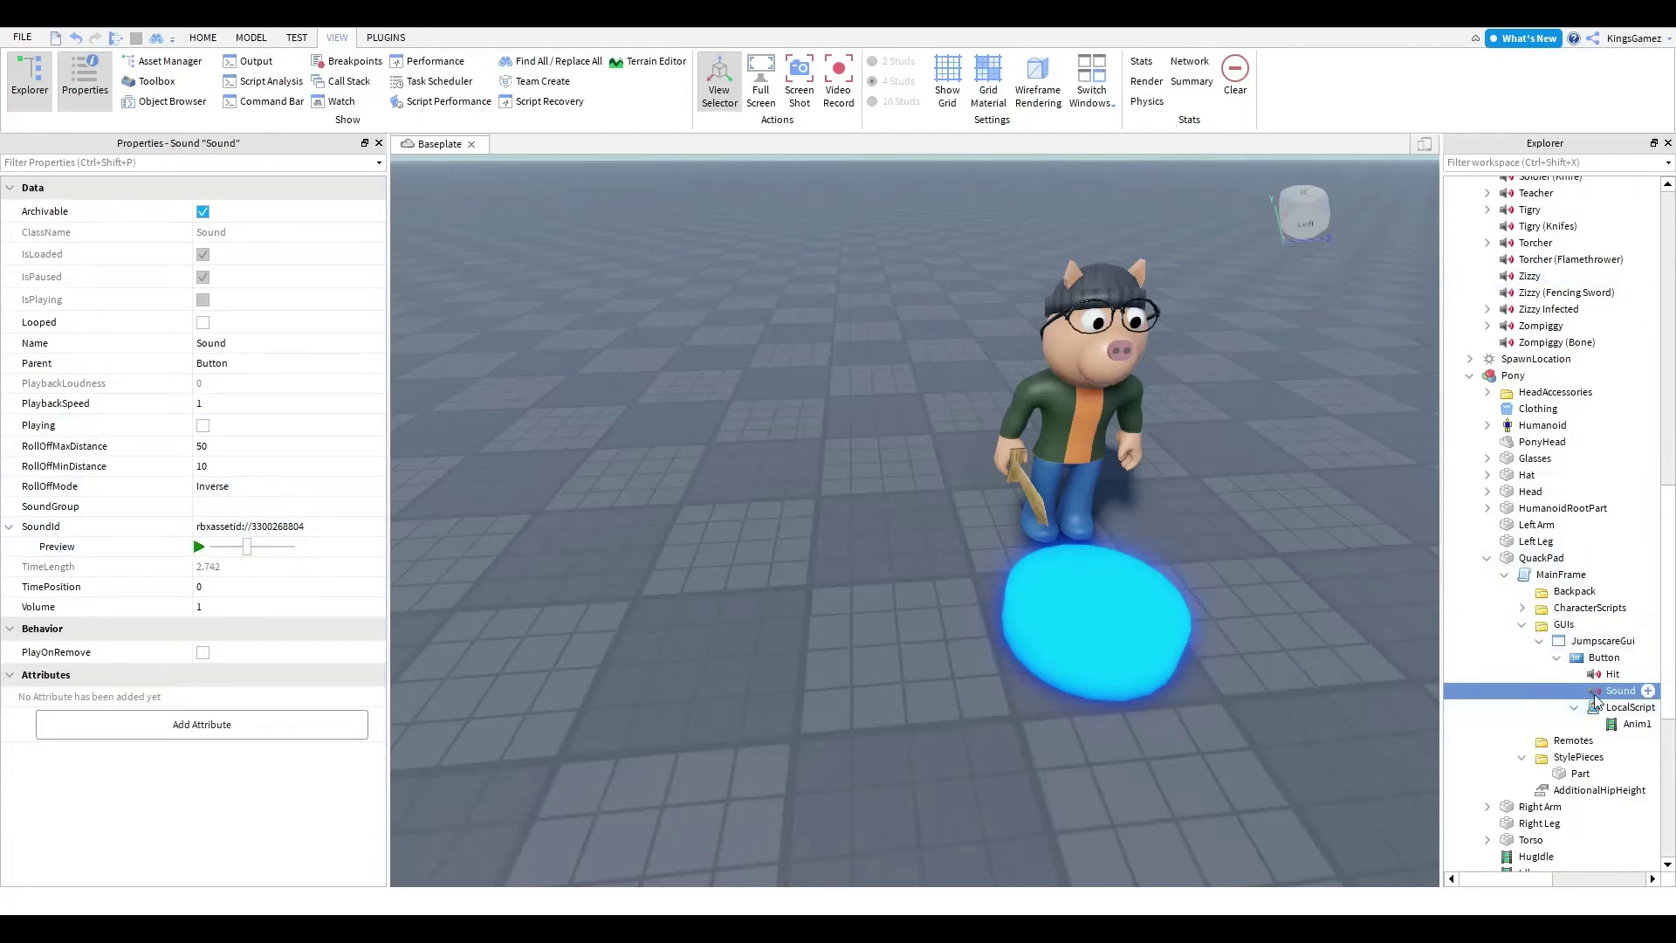
- Preview the Button's Hit sound and inspect Pony (Carnival Wooden Sword) in the Jumpscare Sounds folder
left_click(1612, 674)
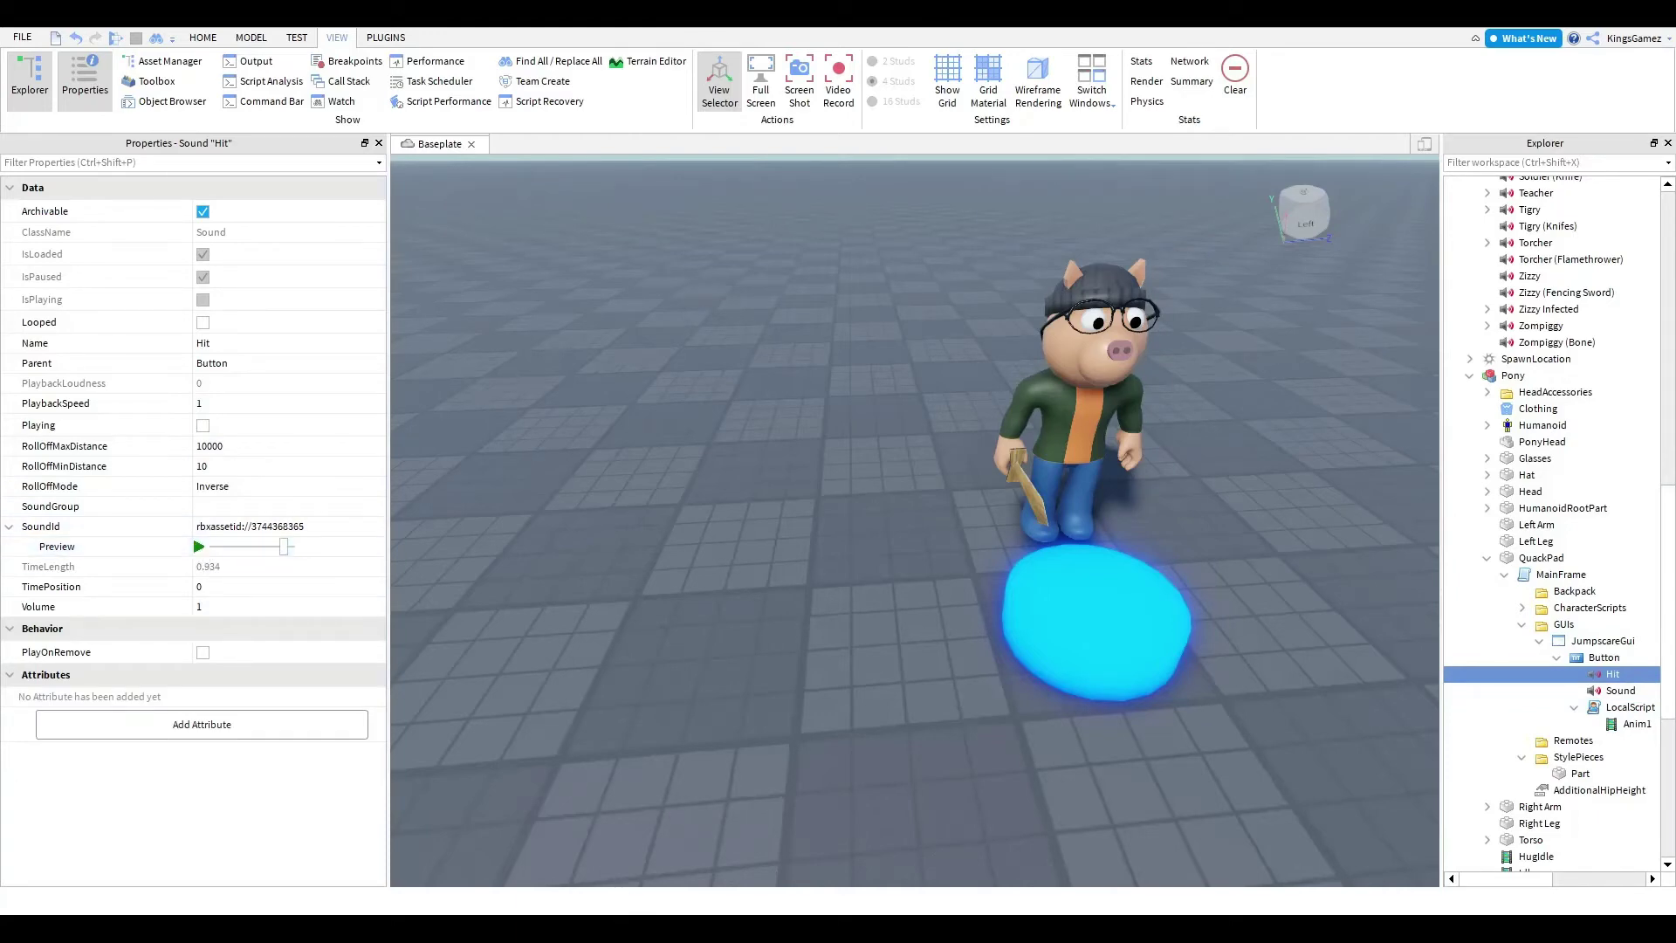
right_click_drag(892, 761, 915, 744)
key("w")
scroll(916, 743, "up", 5)
scroll(916, 744, "down", 6)
scroll(1637, 301, "up", 13)
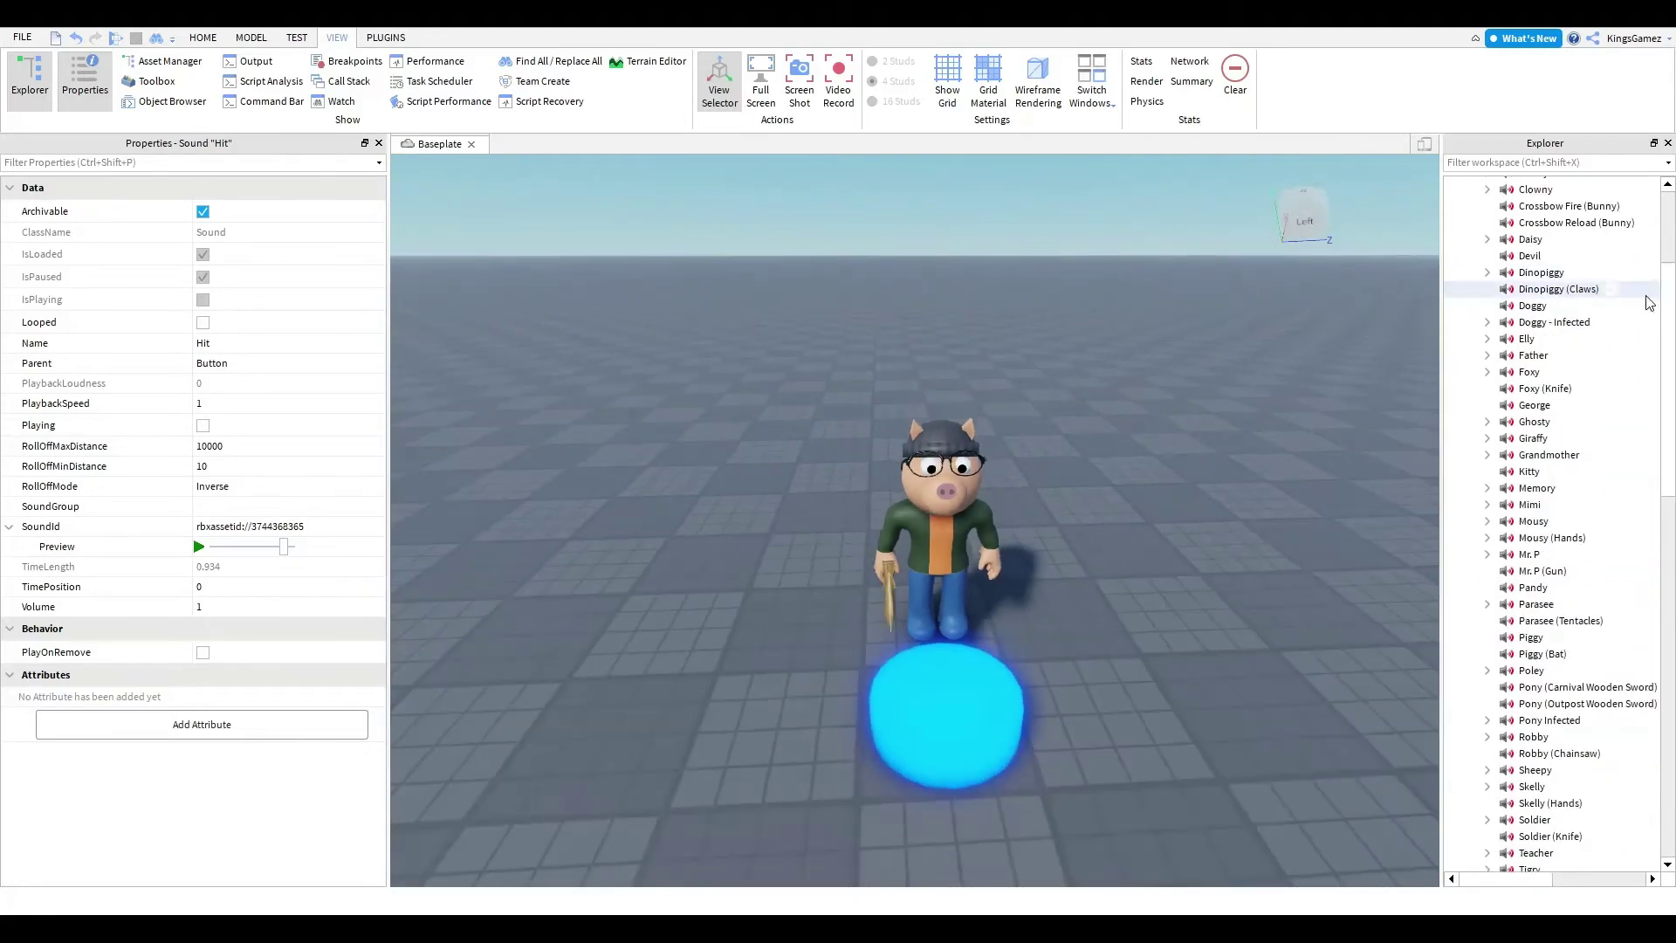
scroll(1615, 332, "up", 5)
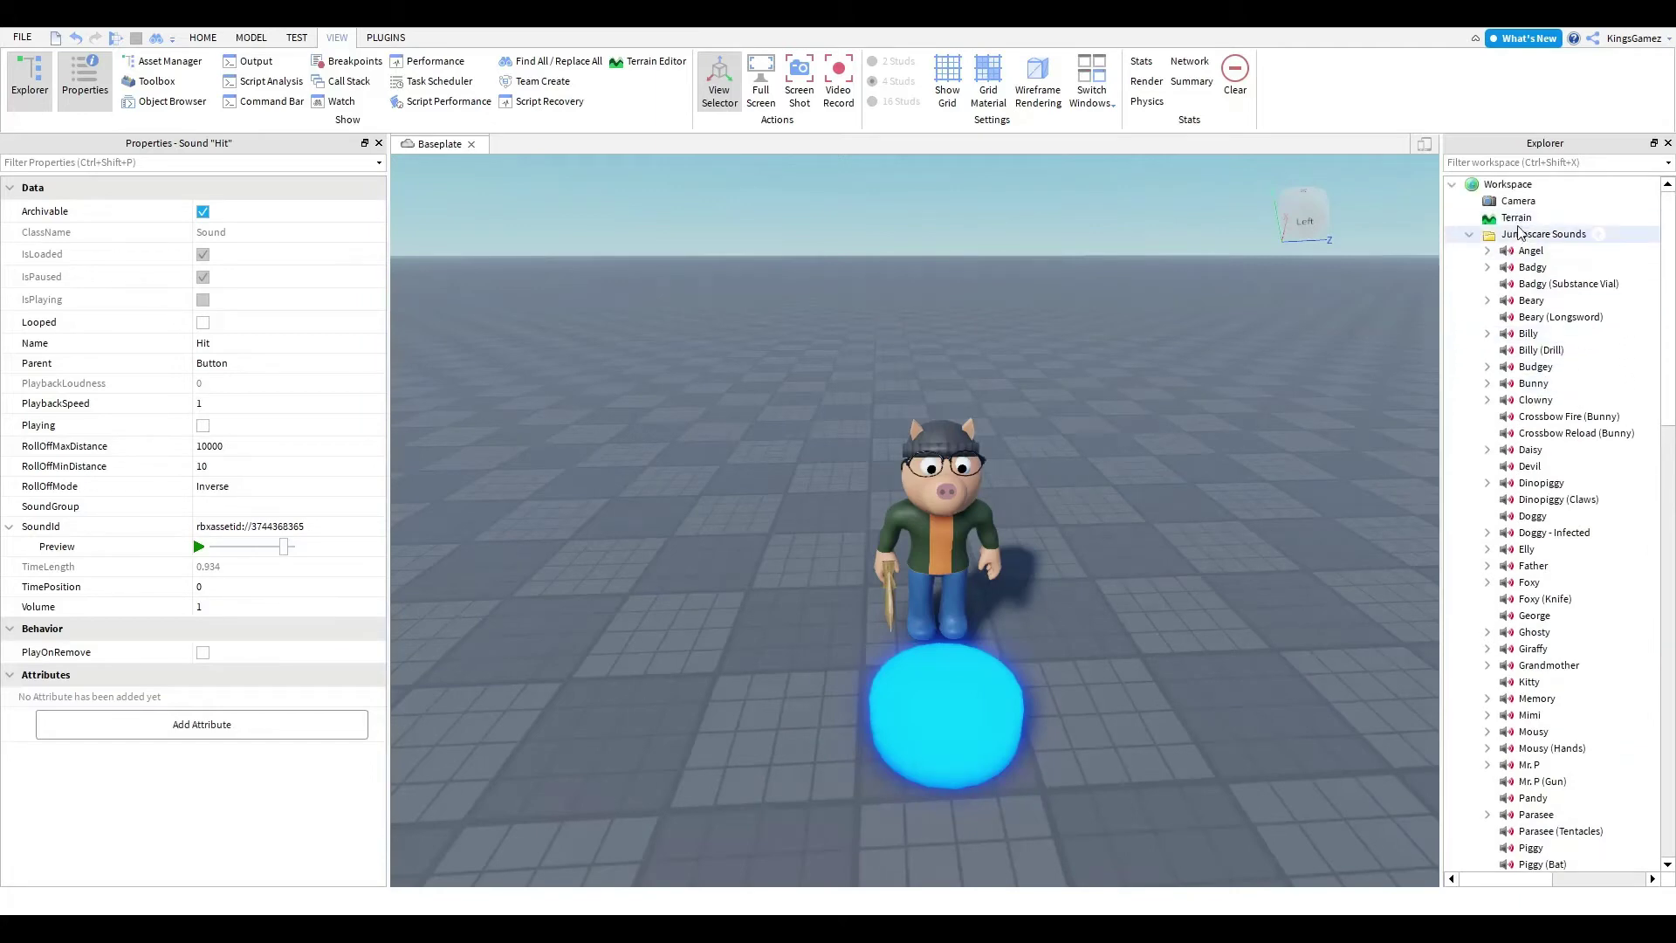
scroll(1514, 262, "down", 4)
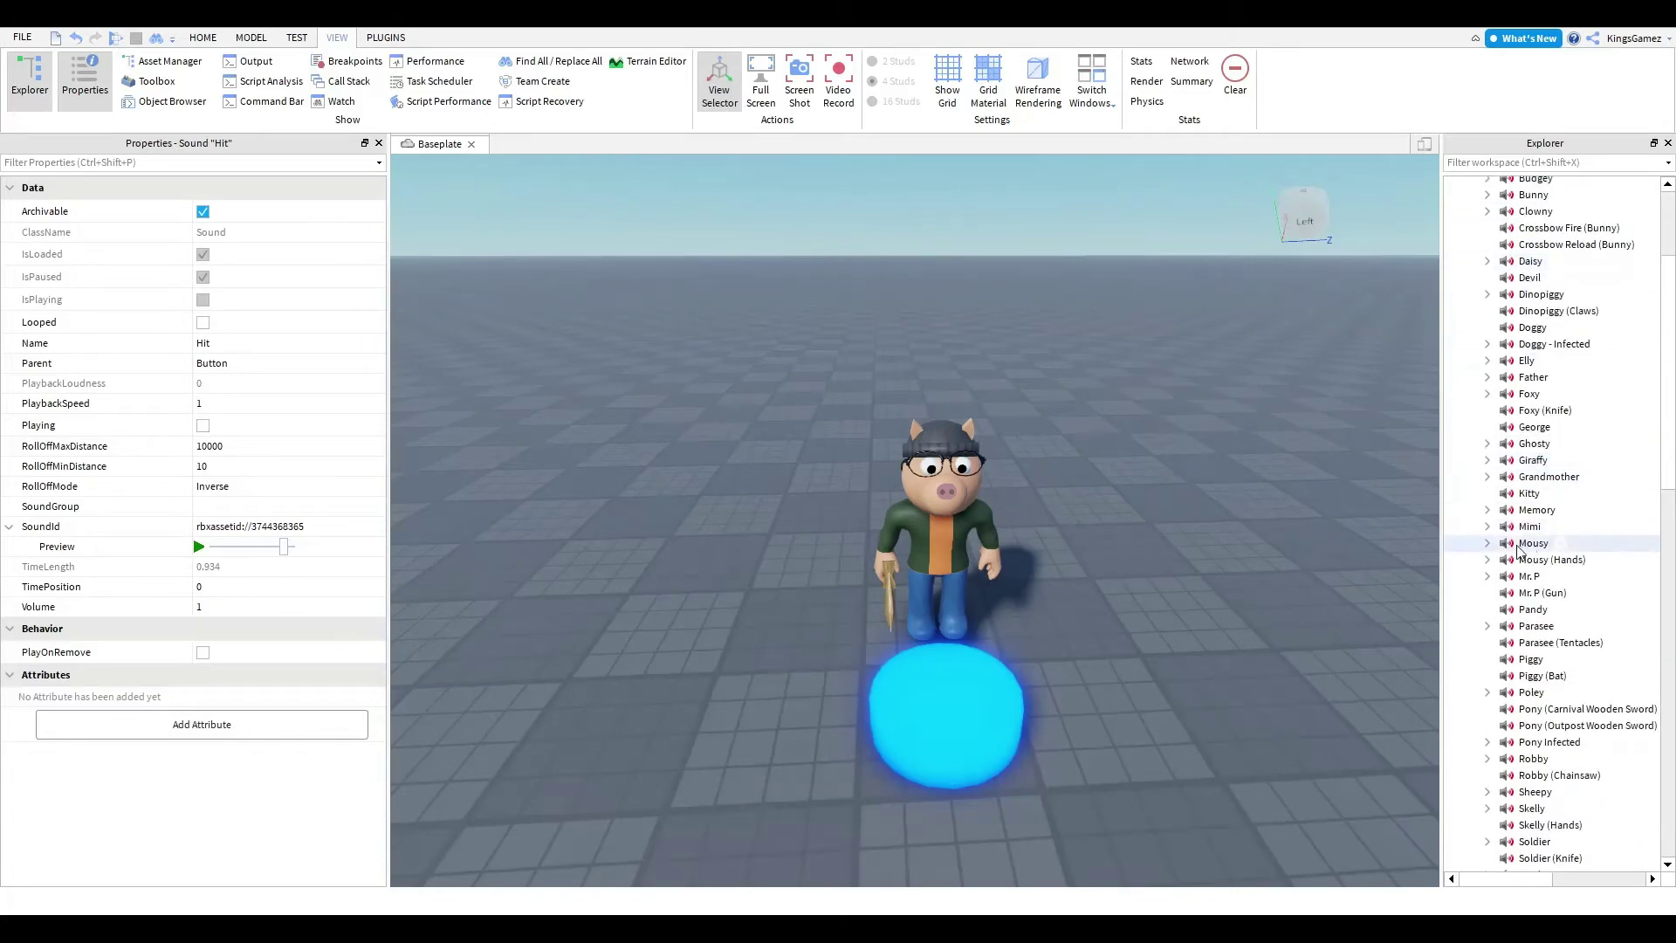
left_click(1538, 709)
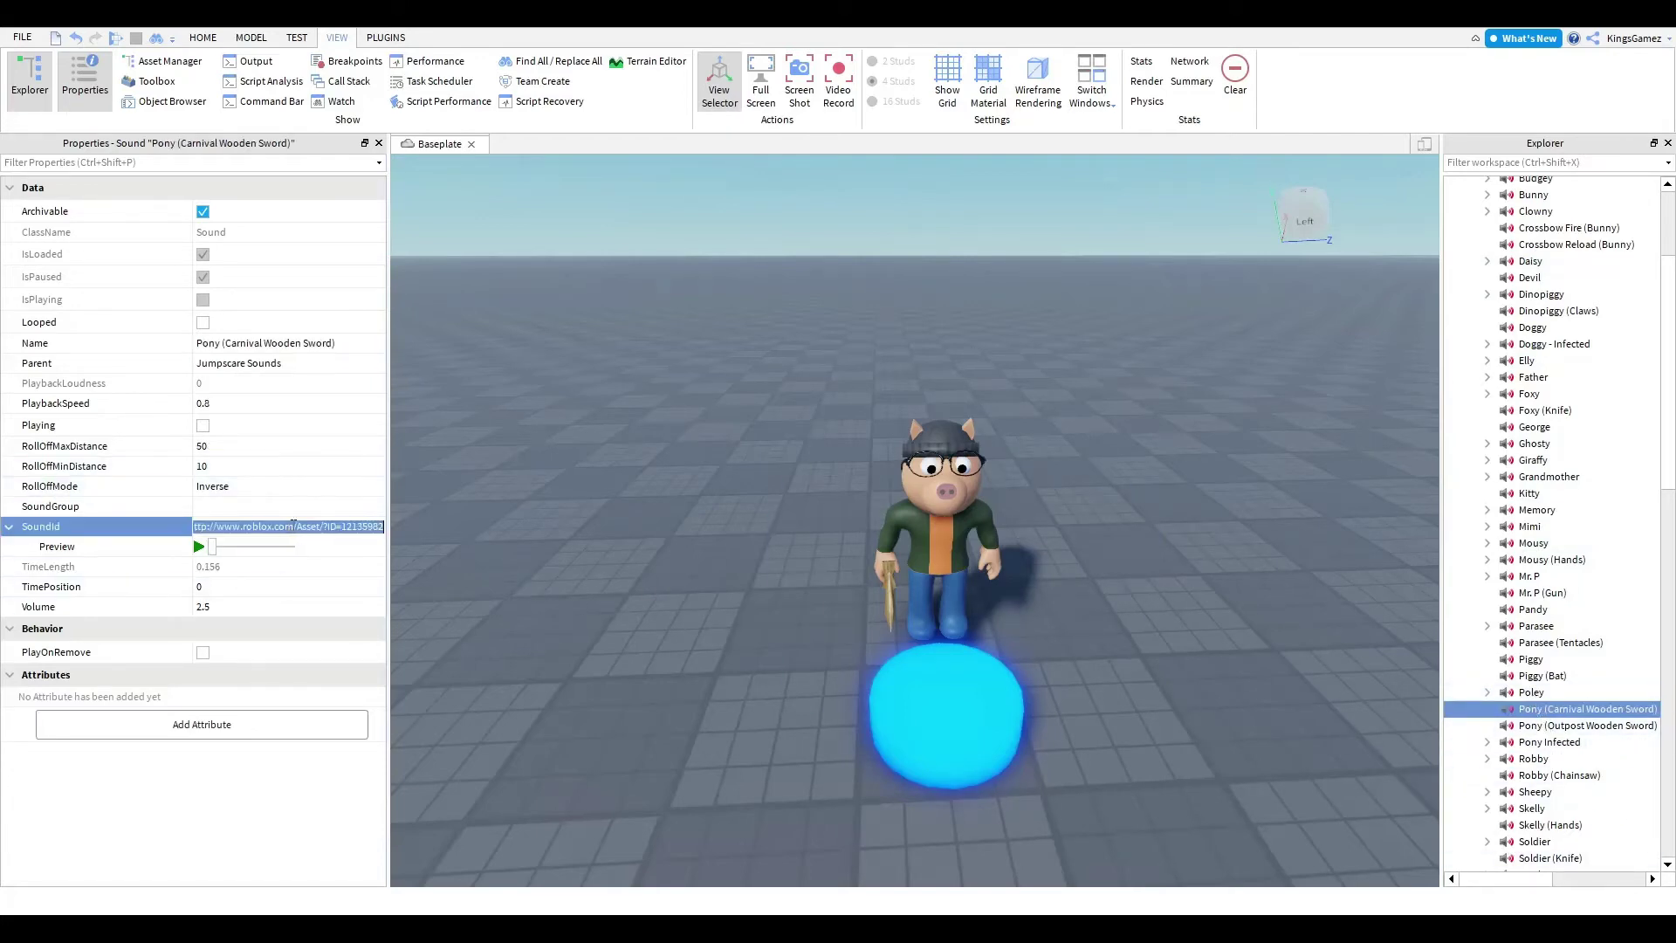
- Move Pony (Carnival Wooden Sword) from Jumpscare Sounds into the JumpscareGui Button and delete the existing Hit sound
left_click(1584, 710)
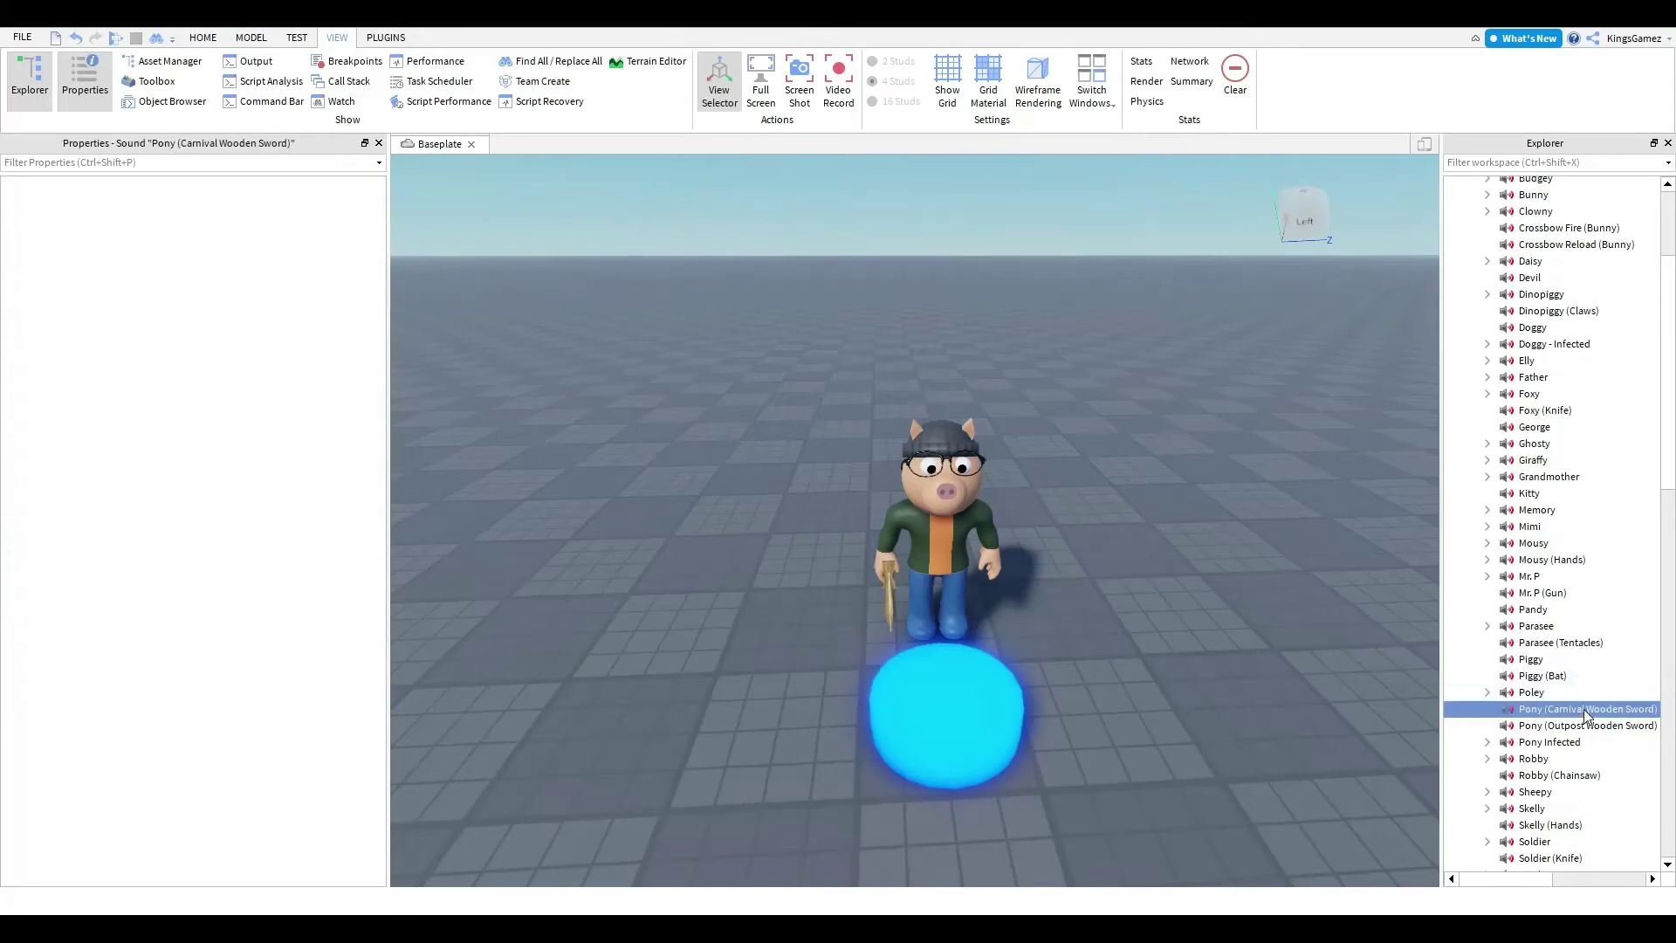
scroll(1592, 683, "down", 6)
left_click_drag(1584, 709, 1610, 682)
scroll(1597, 686, "down", 8)
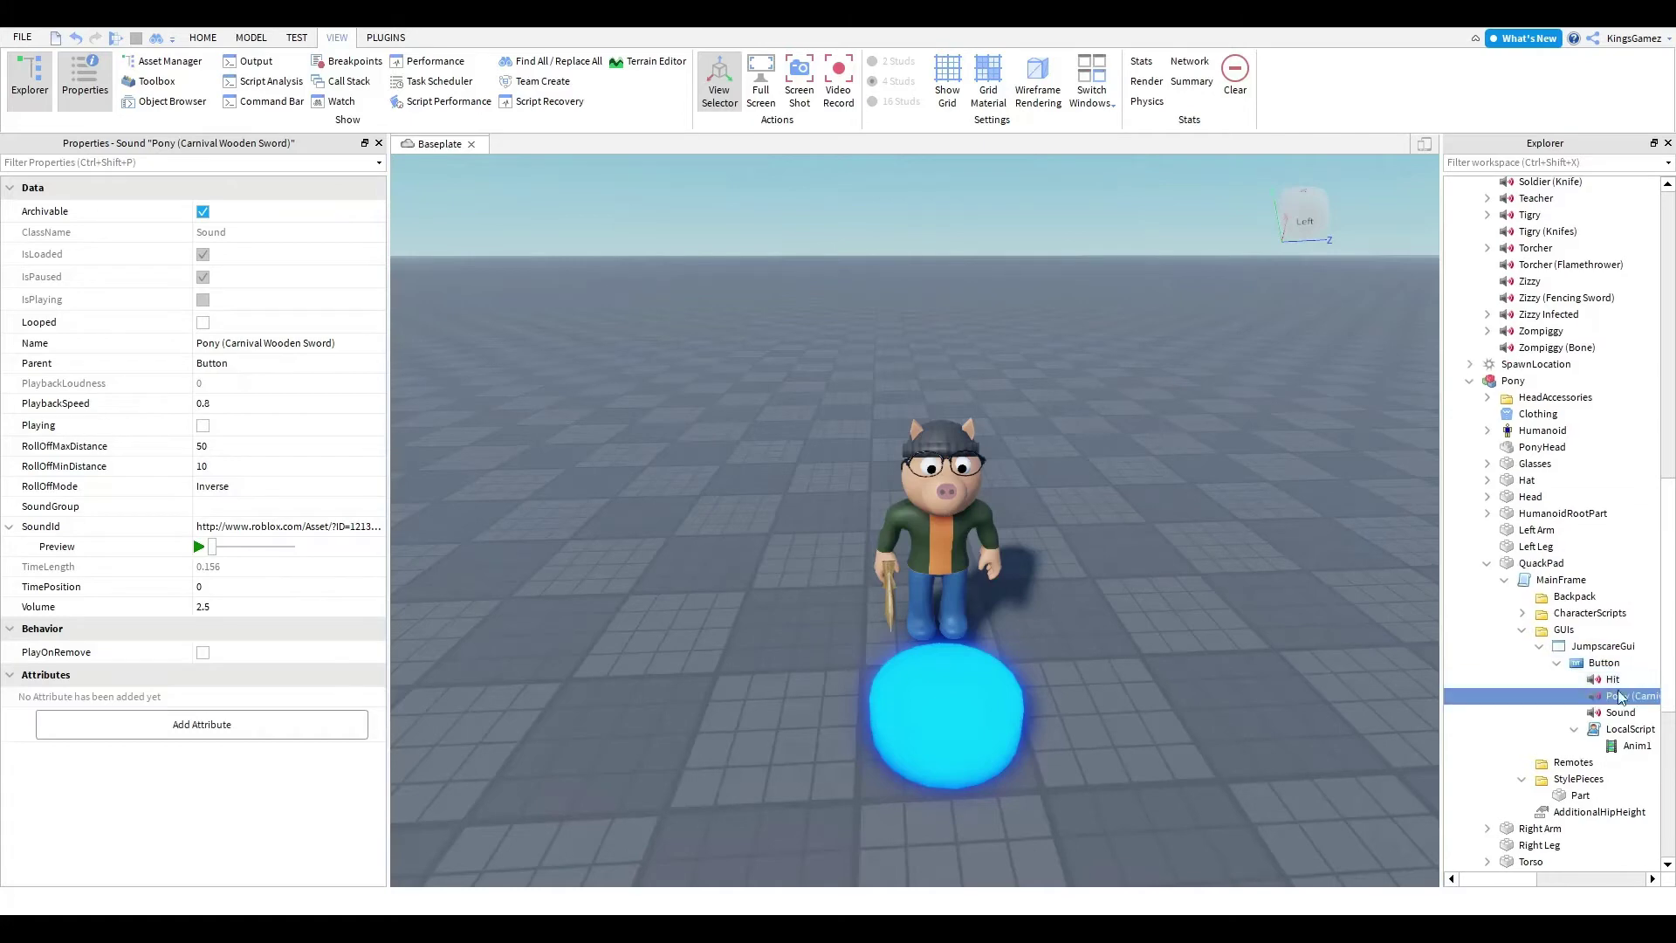
left_click(1619, 697)
left_click(1616, 682)
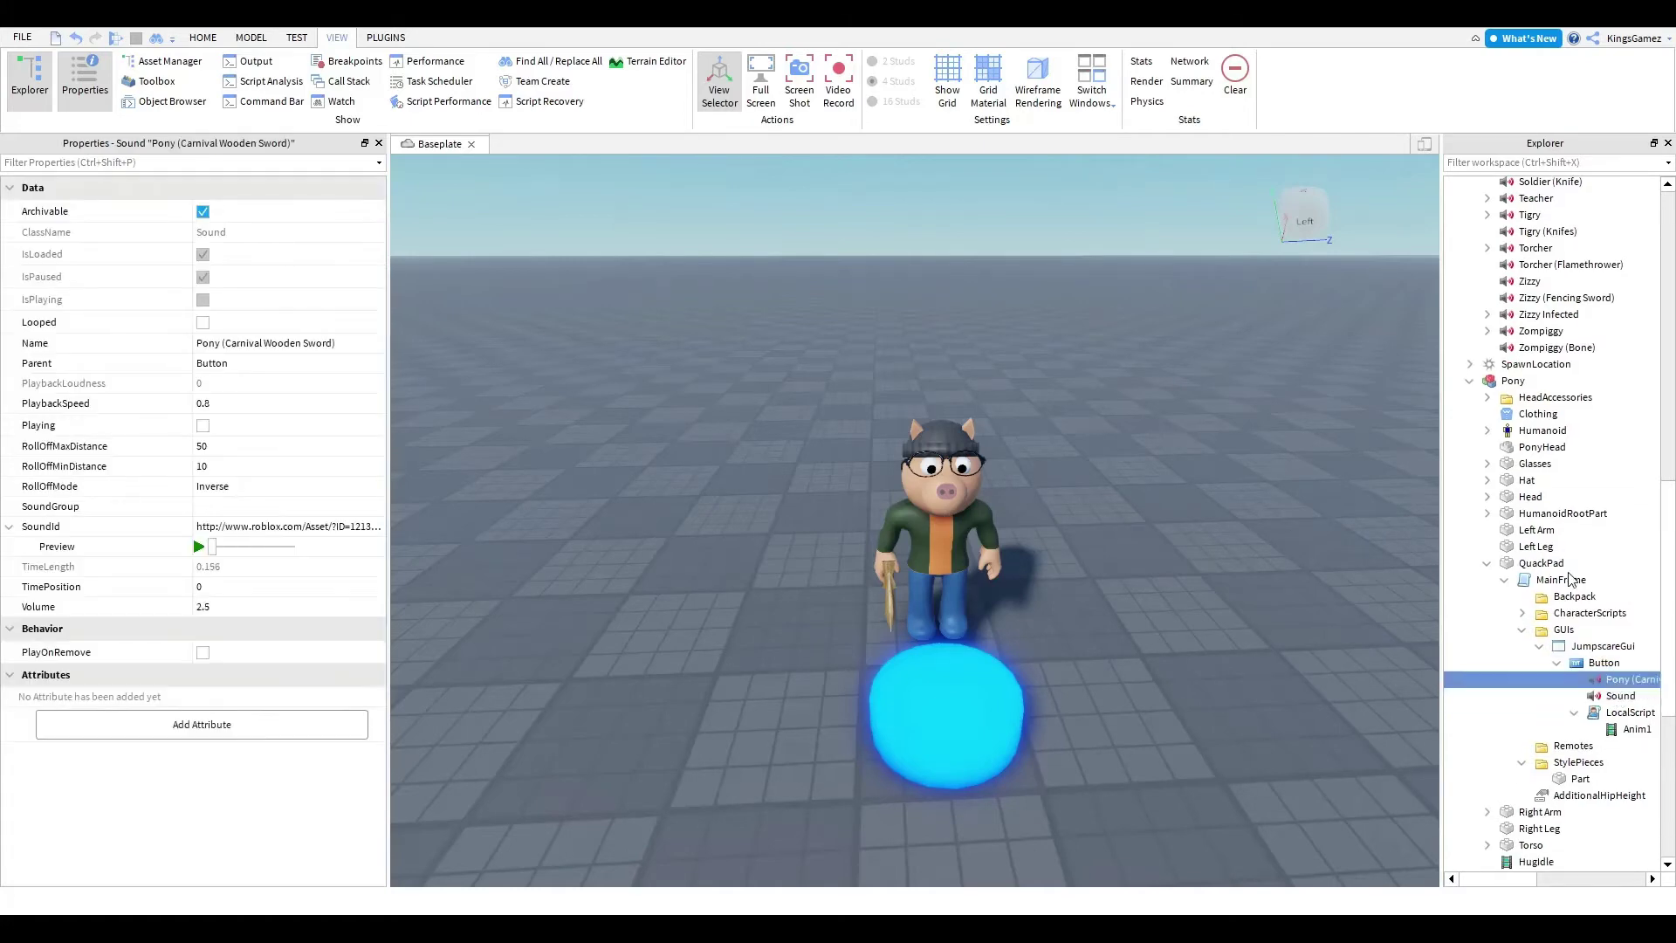
- Rename the Pony (Carnival Wooden Sword) sound in the Button as Hit
key("F2")
type("Hit")
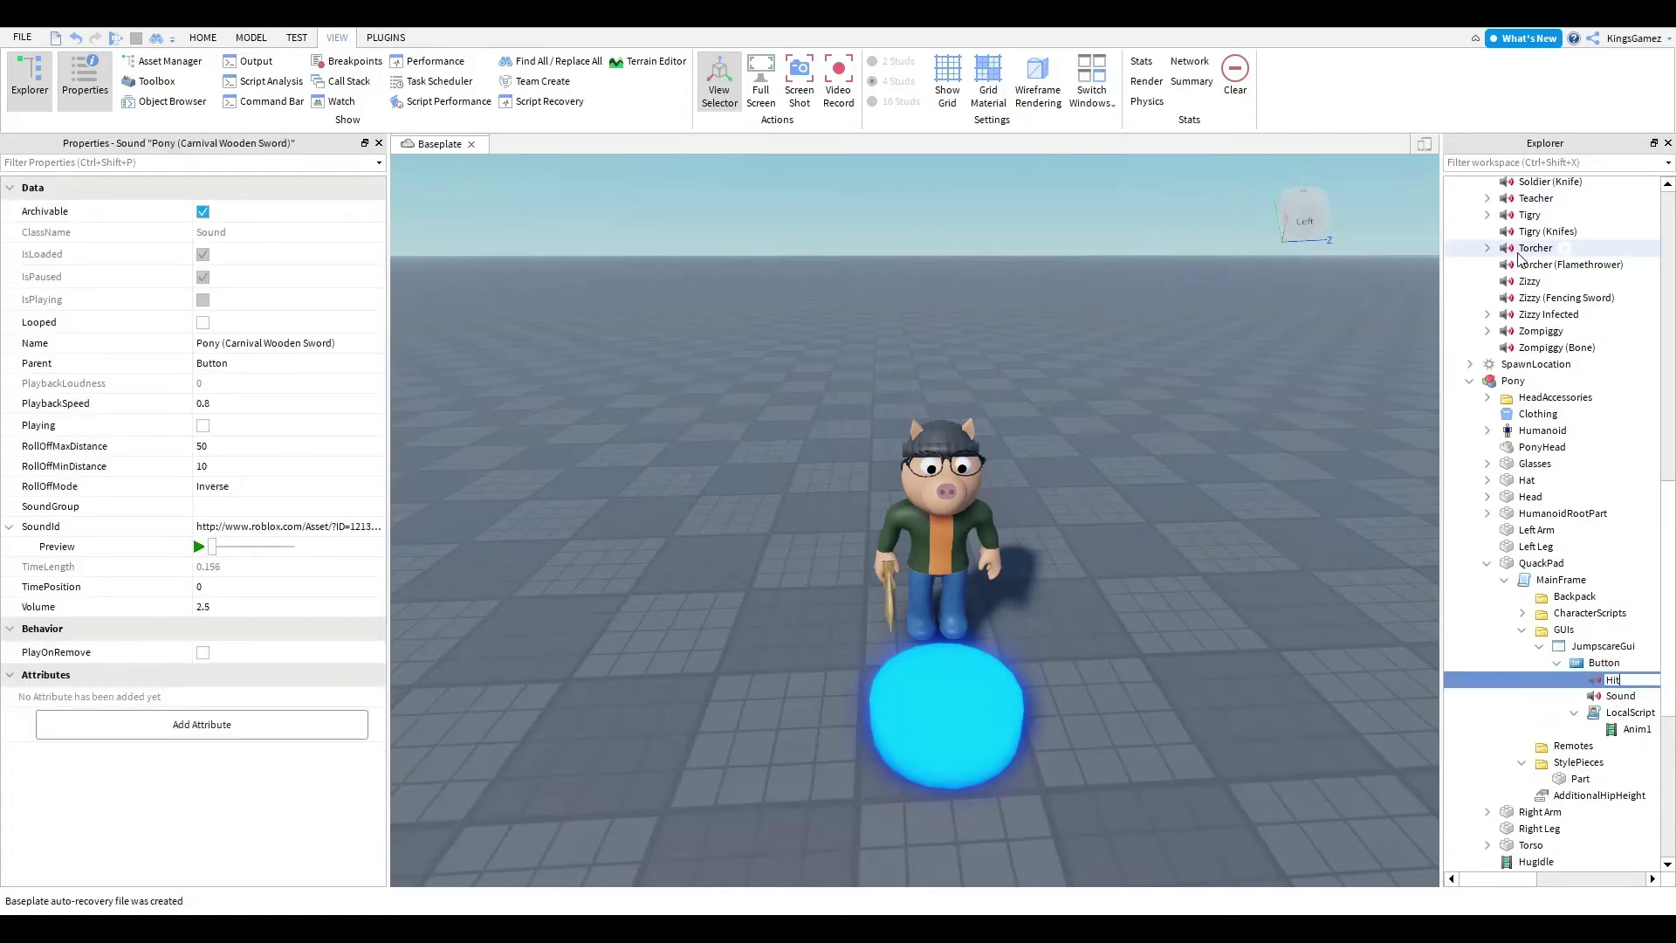
key("Return")
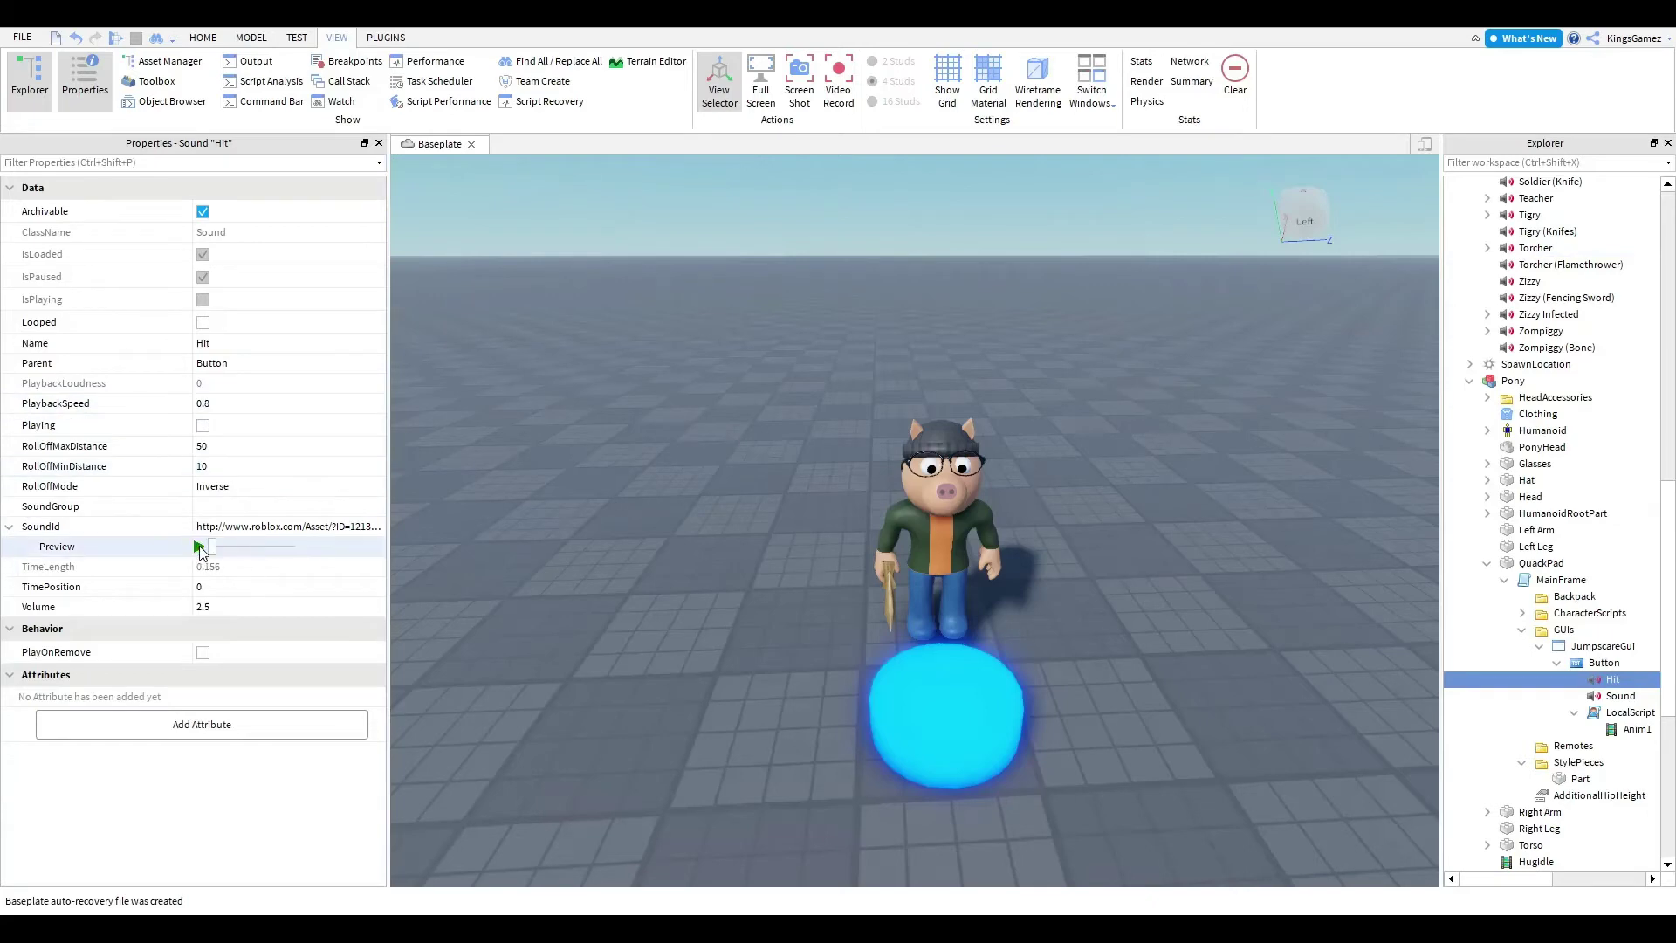
- Playtest the Pony morph and trigger its jumpscare, hiding the object properties so the Jumpscare button is fully reachable
left_click(297, 37)
left_click(26, 71)
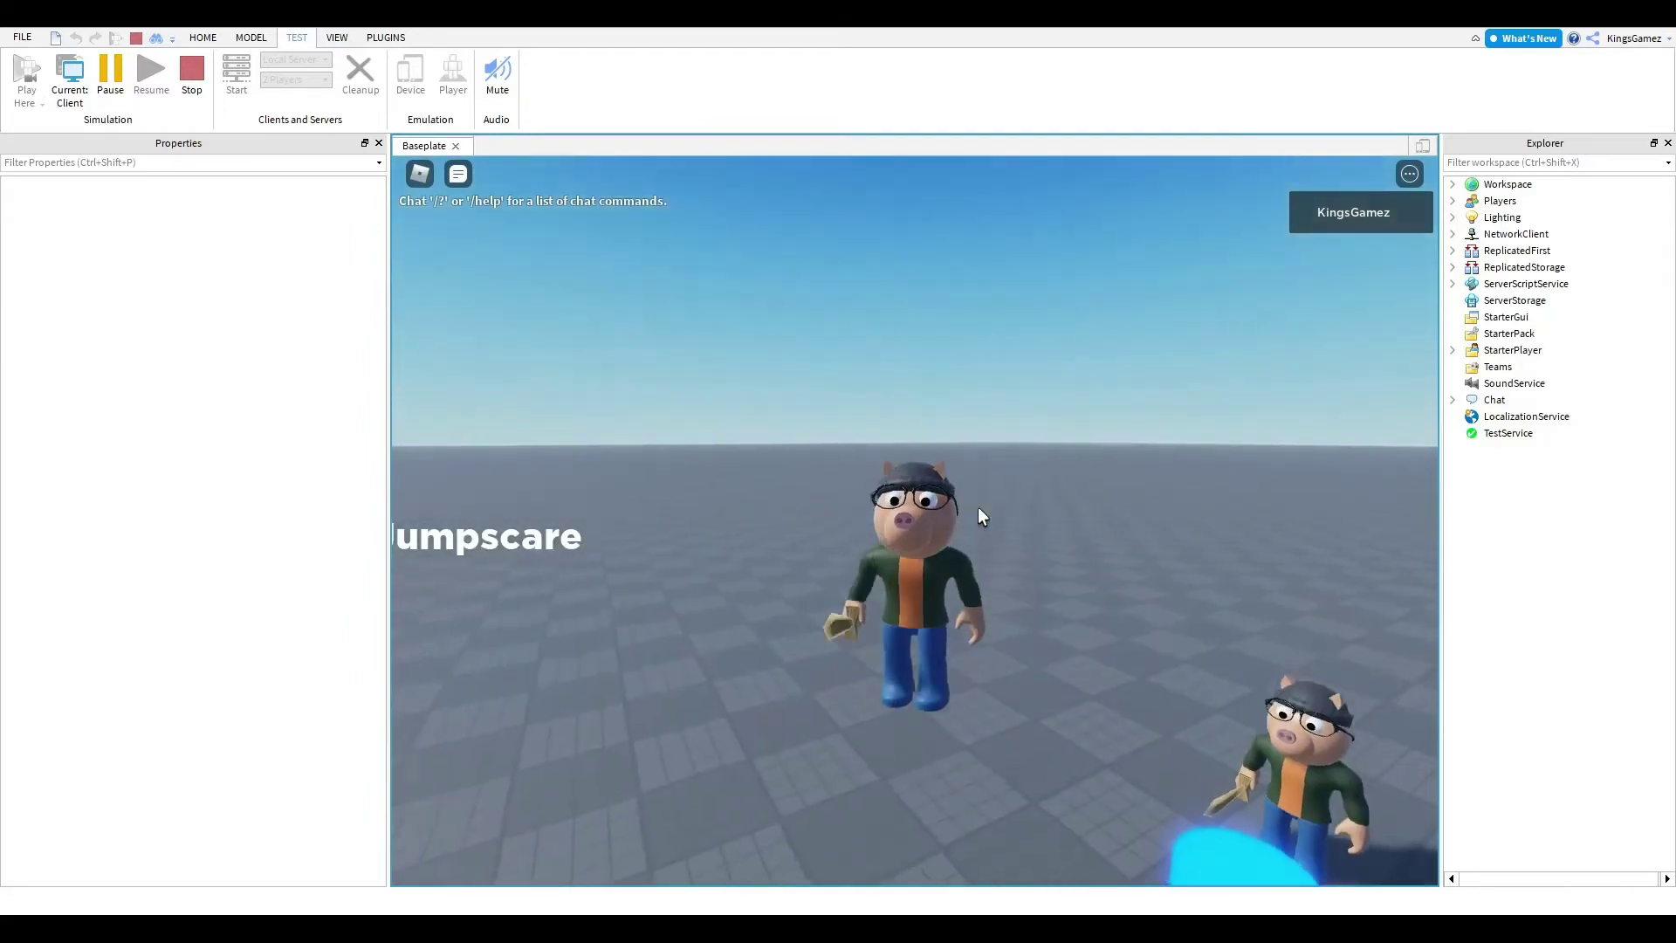
left_click(528, 545)
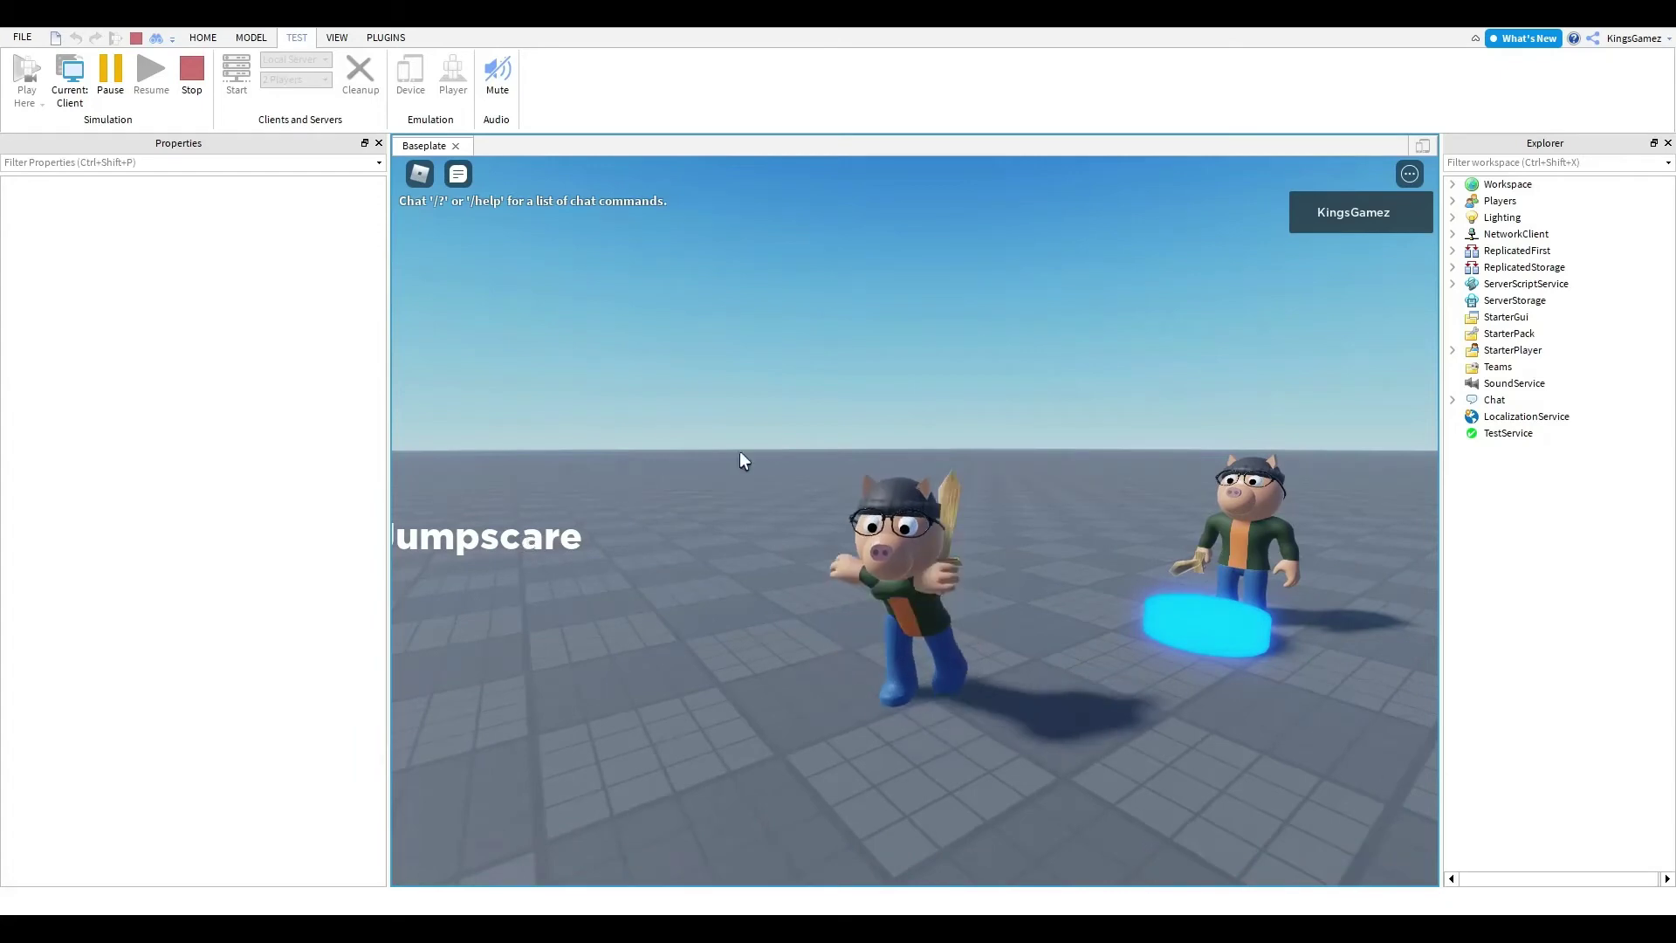
left_click(379, 143)
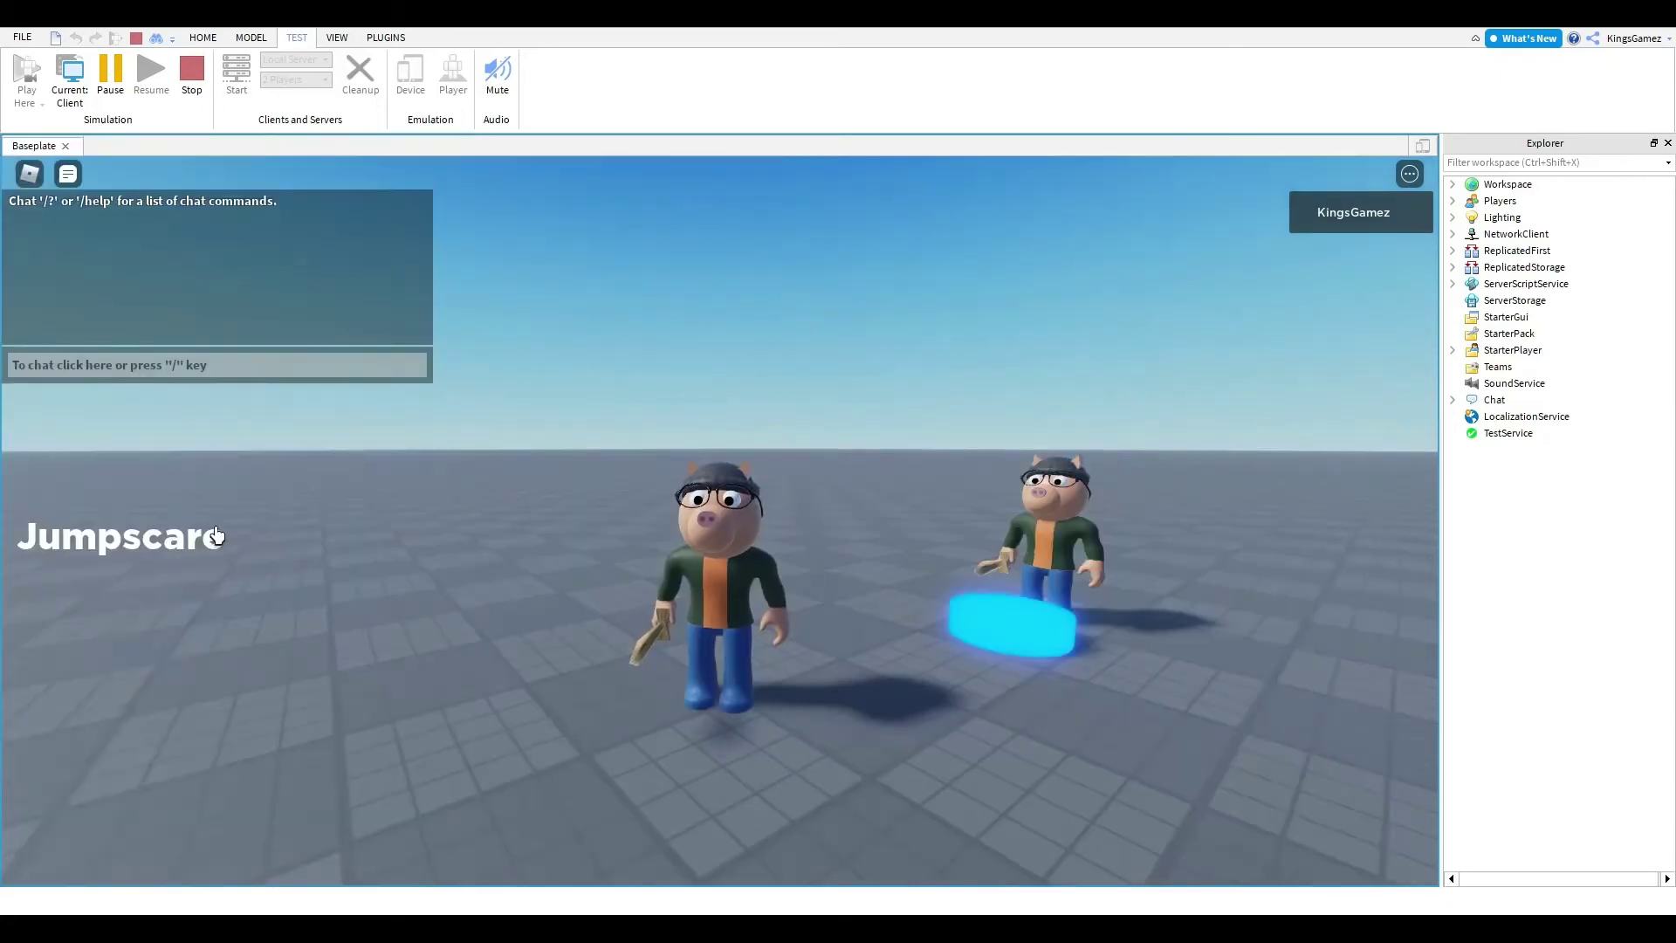
key("s")
right_click_drag(535, 591, 538, 588)
right_click_drag(466, 499, 465, 502)
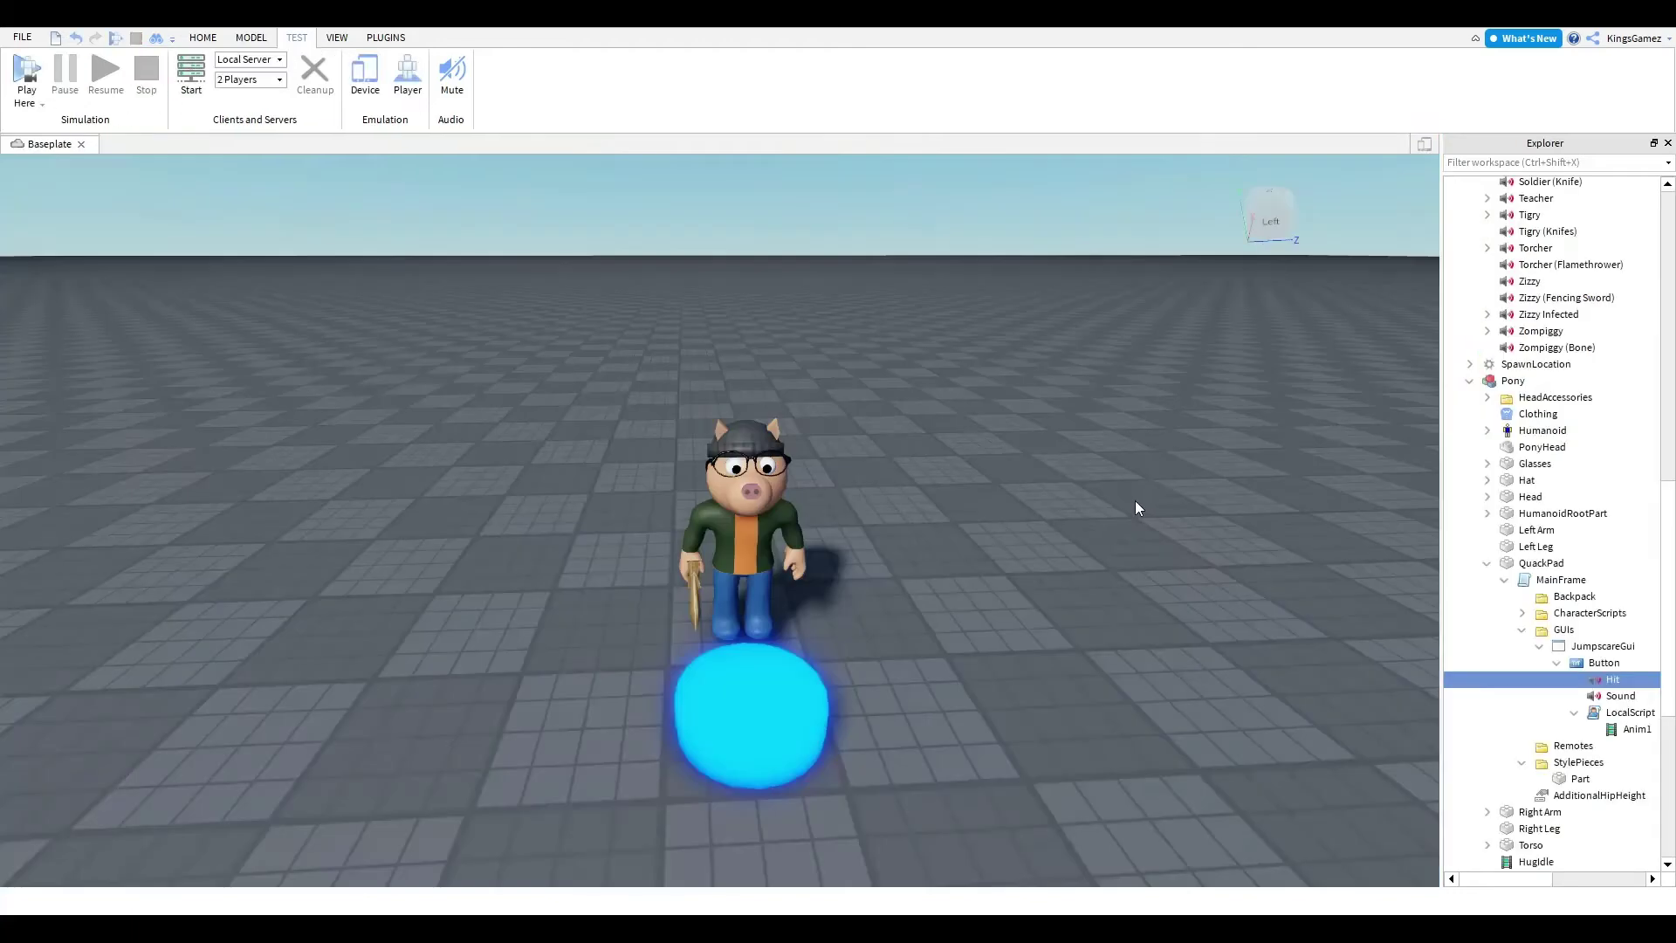
- Set the WalkSpeed of the Pony model's Humanoid to 16
left_click(783, 571)
key("f")
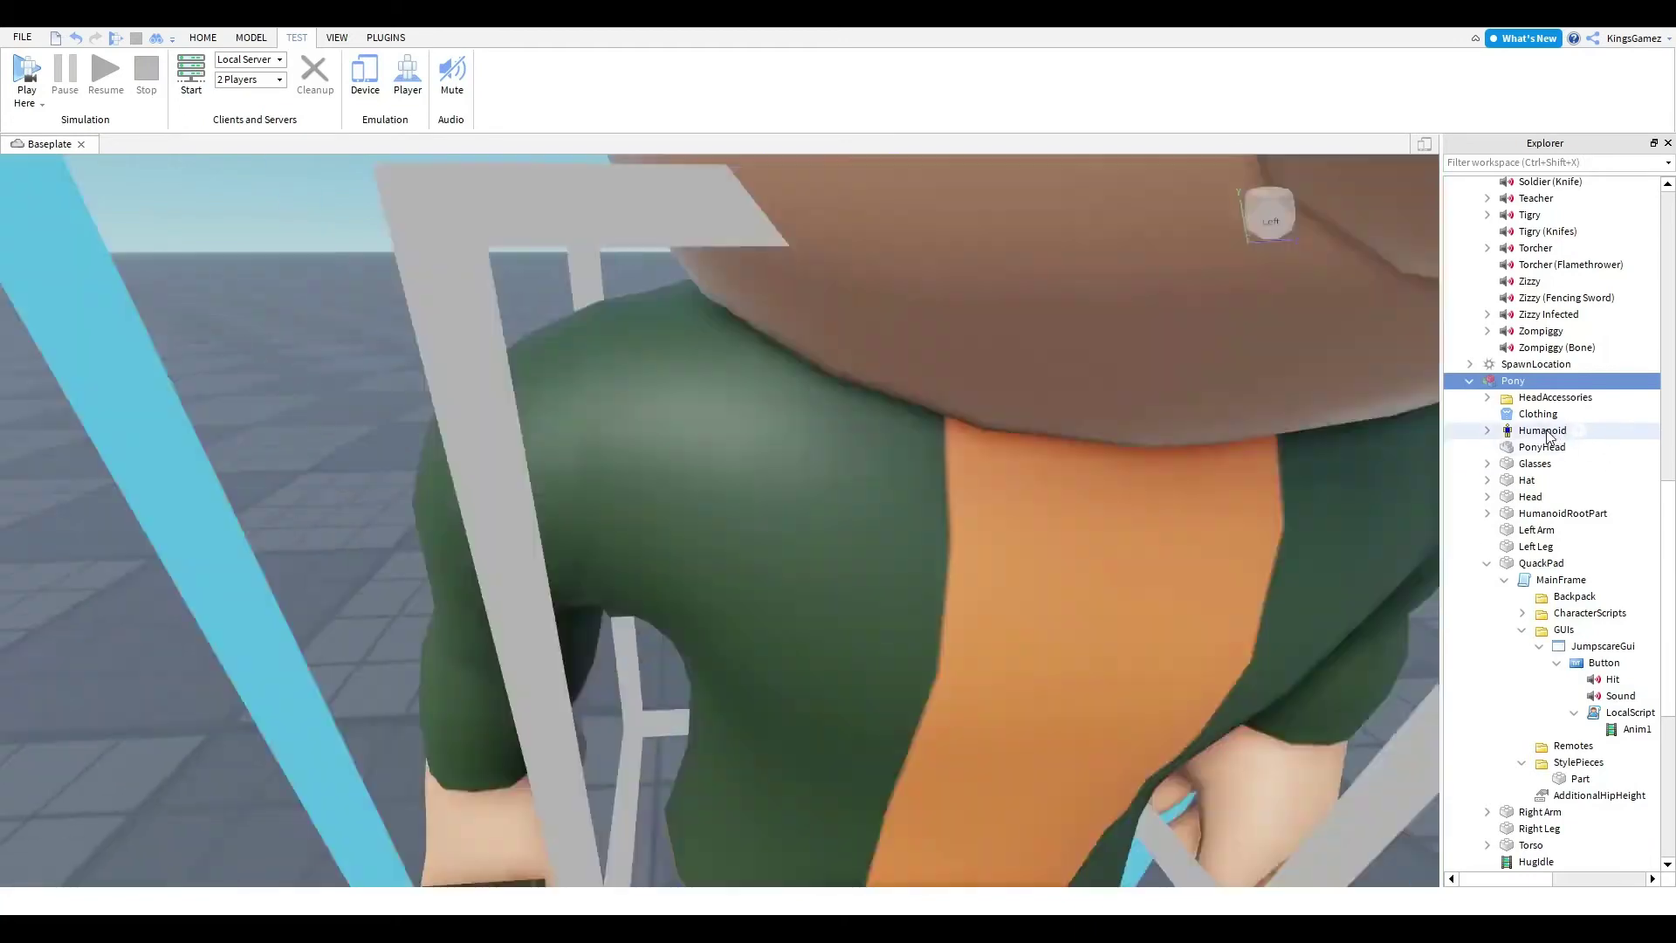
left_click(1487, 430)
left_click(1515, 434)
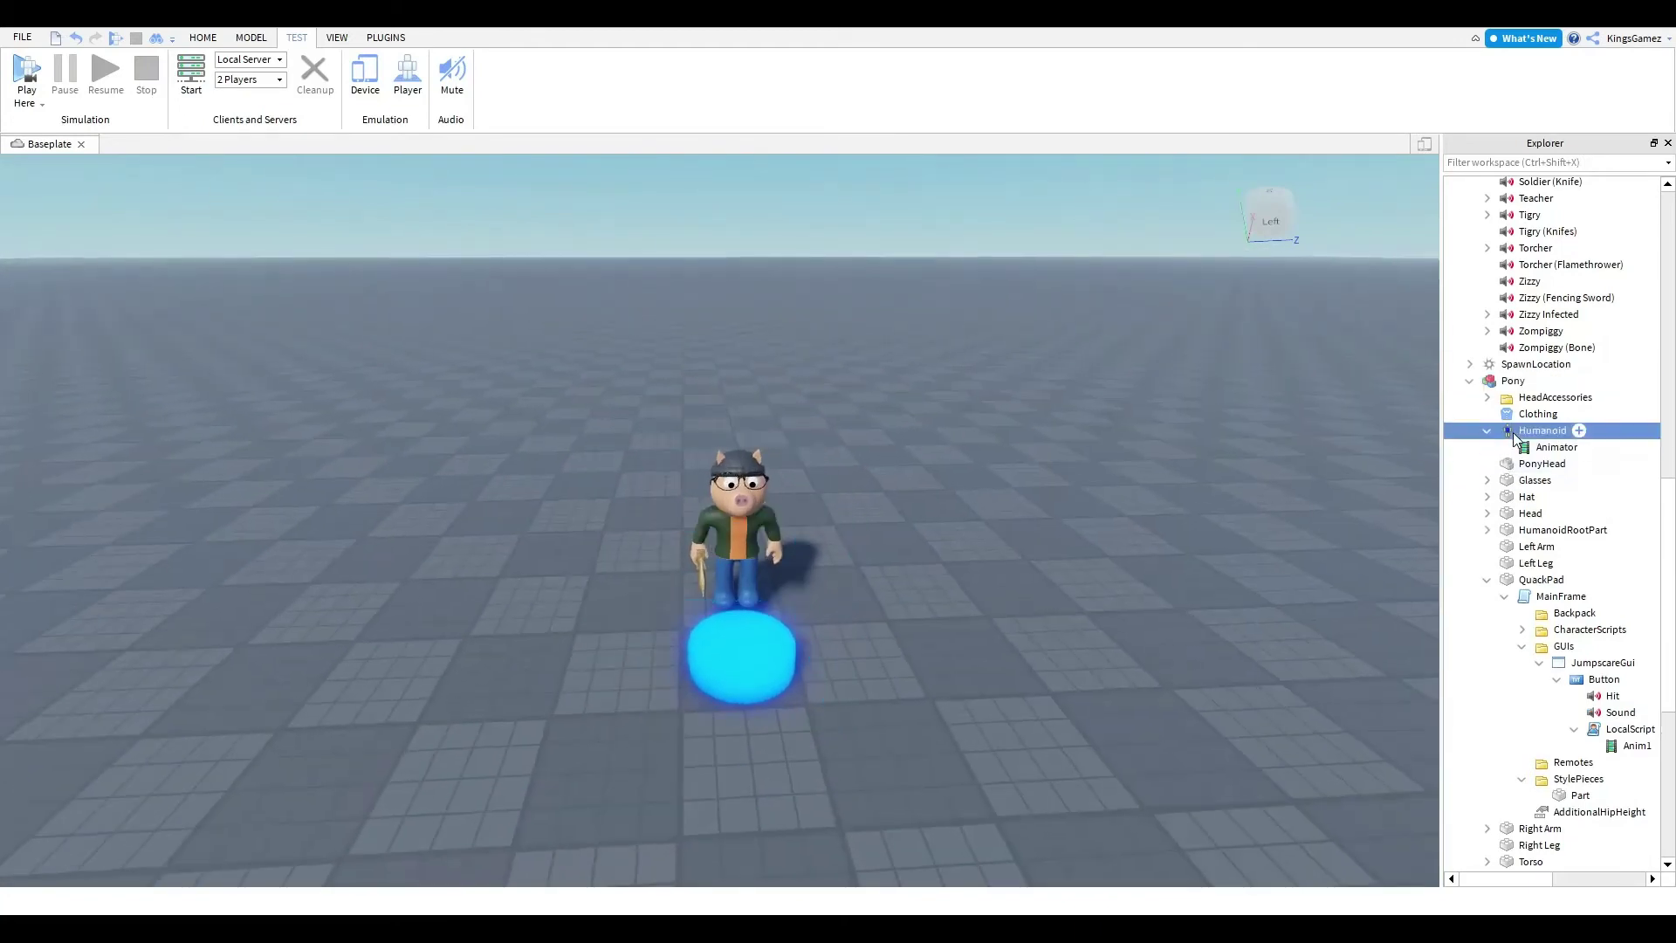
left_click(338, 38)
left_click(66, 87)
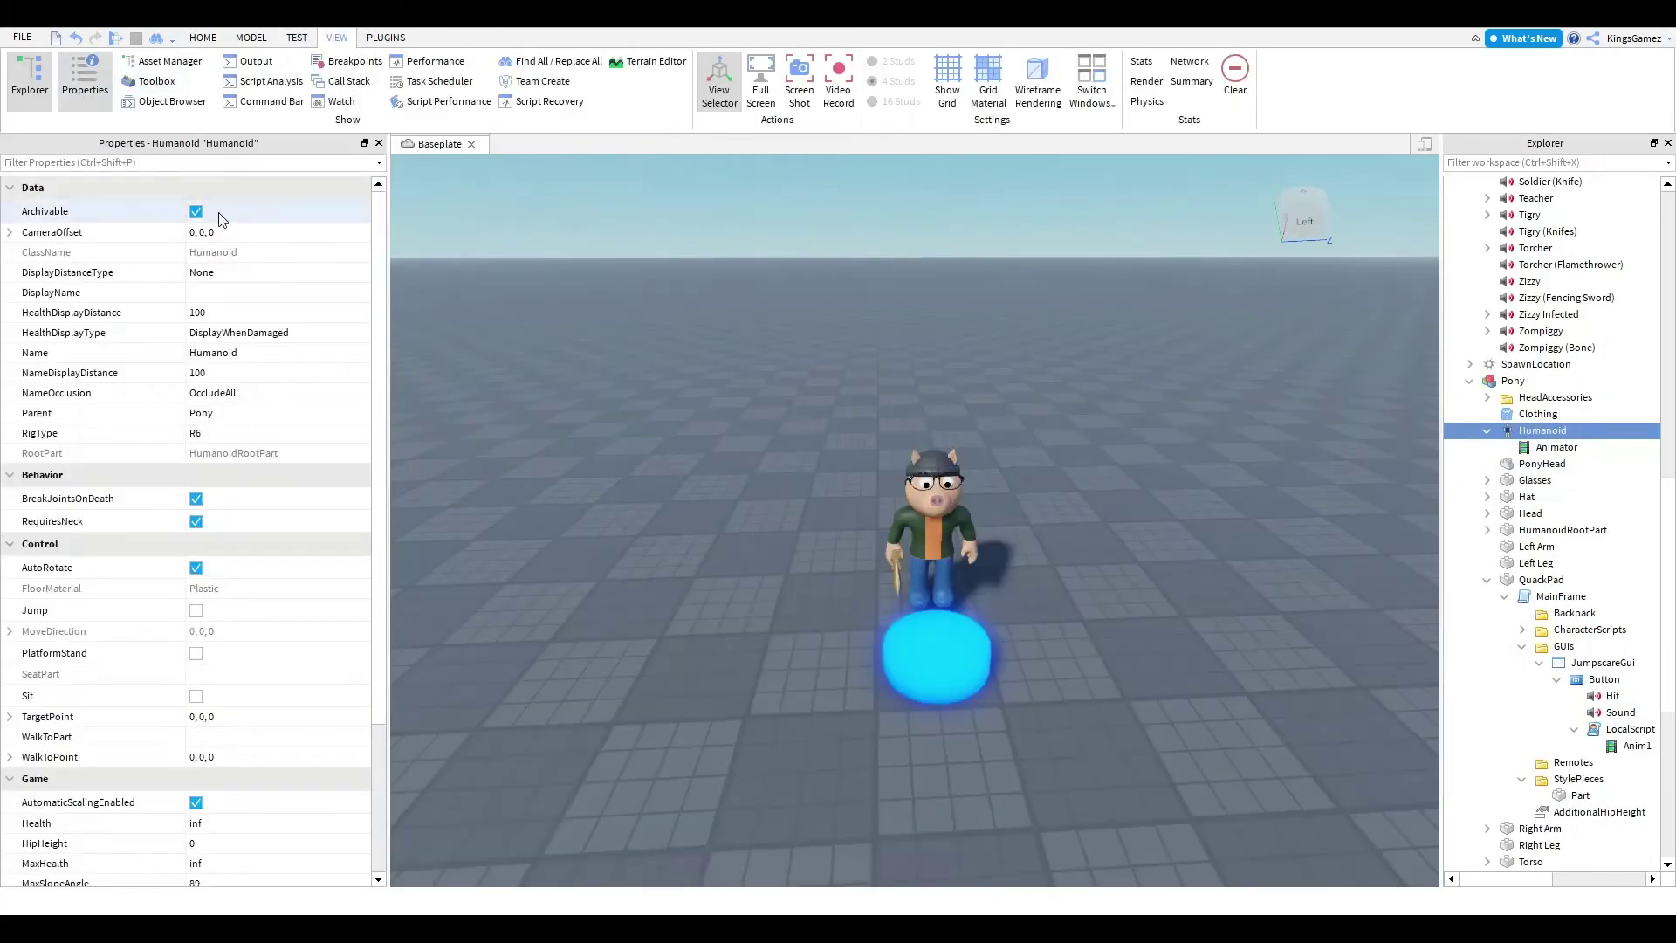
scroll(135, 602, "down", 5)
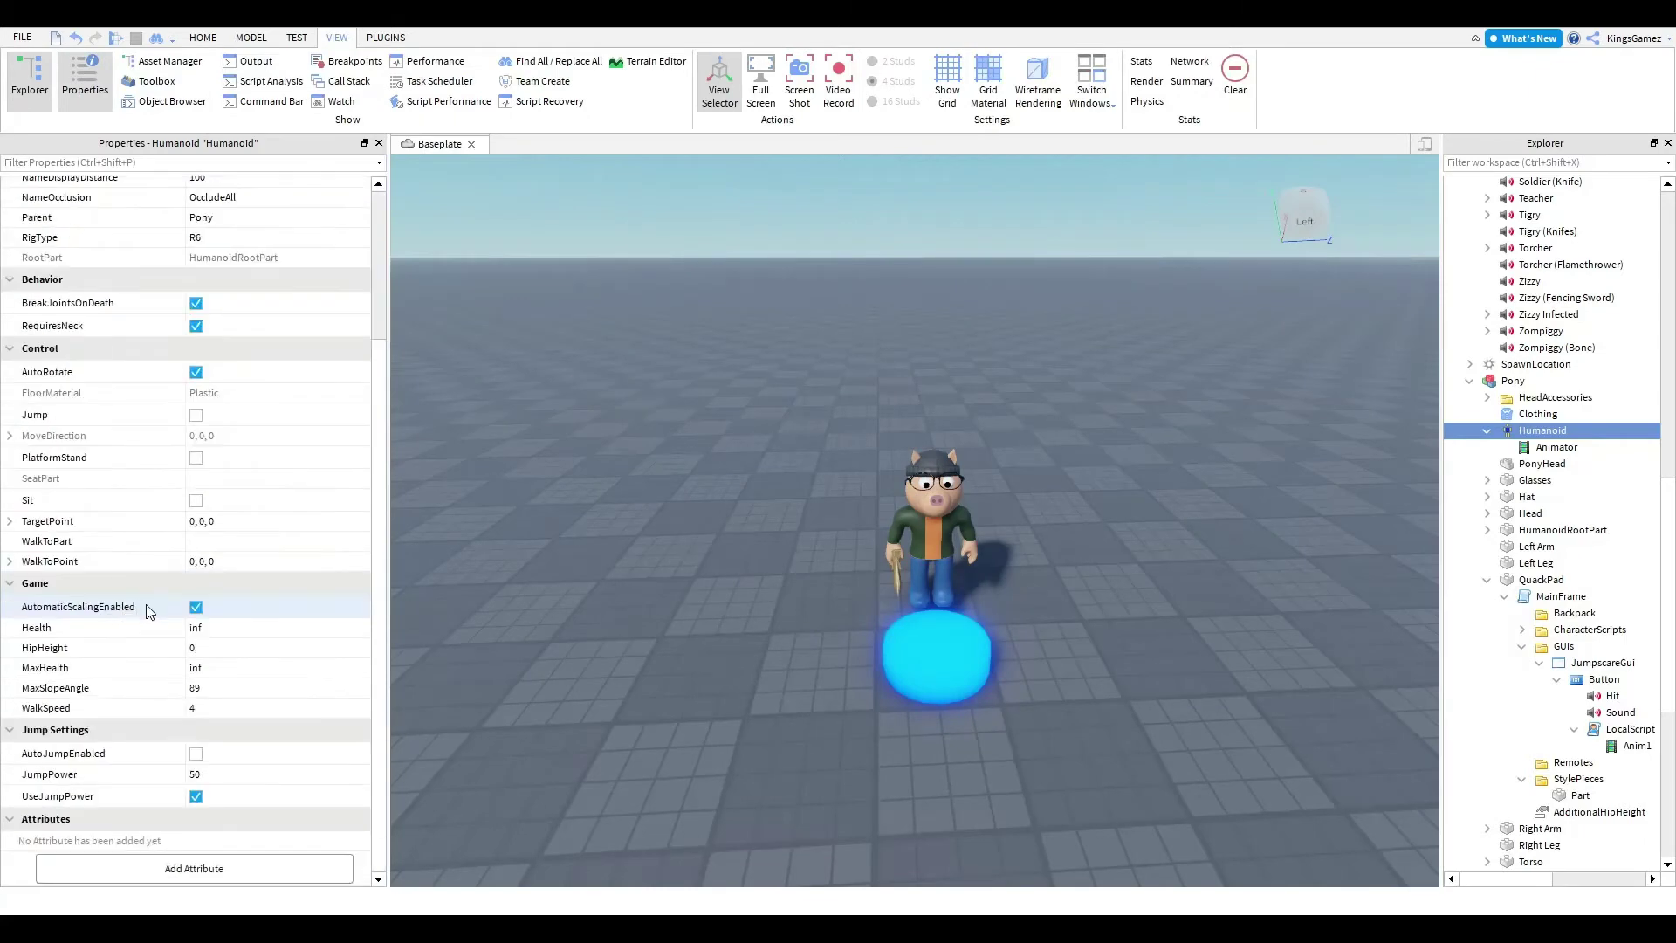
left_click(209, 709)
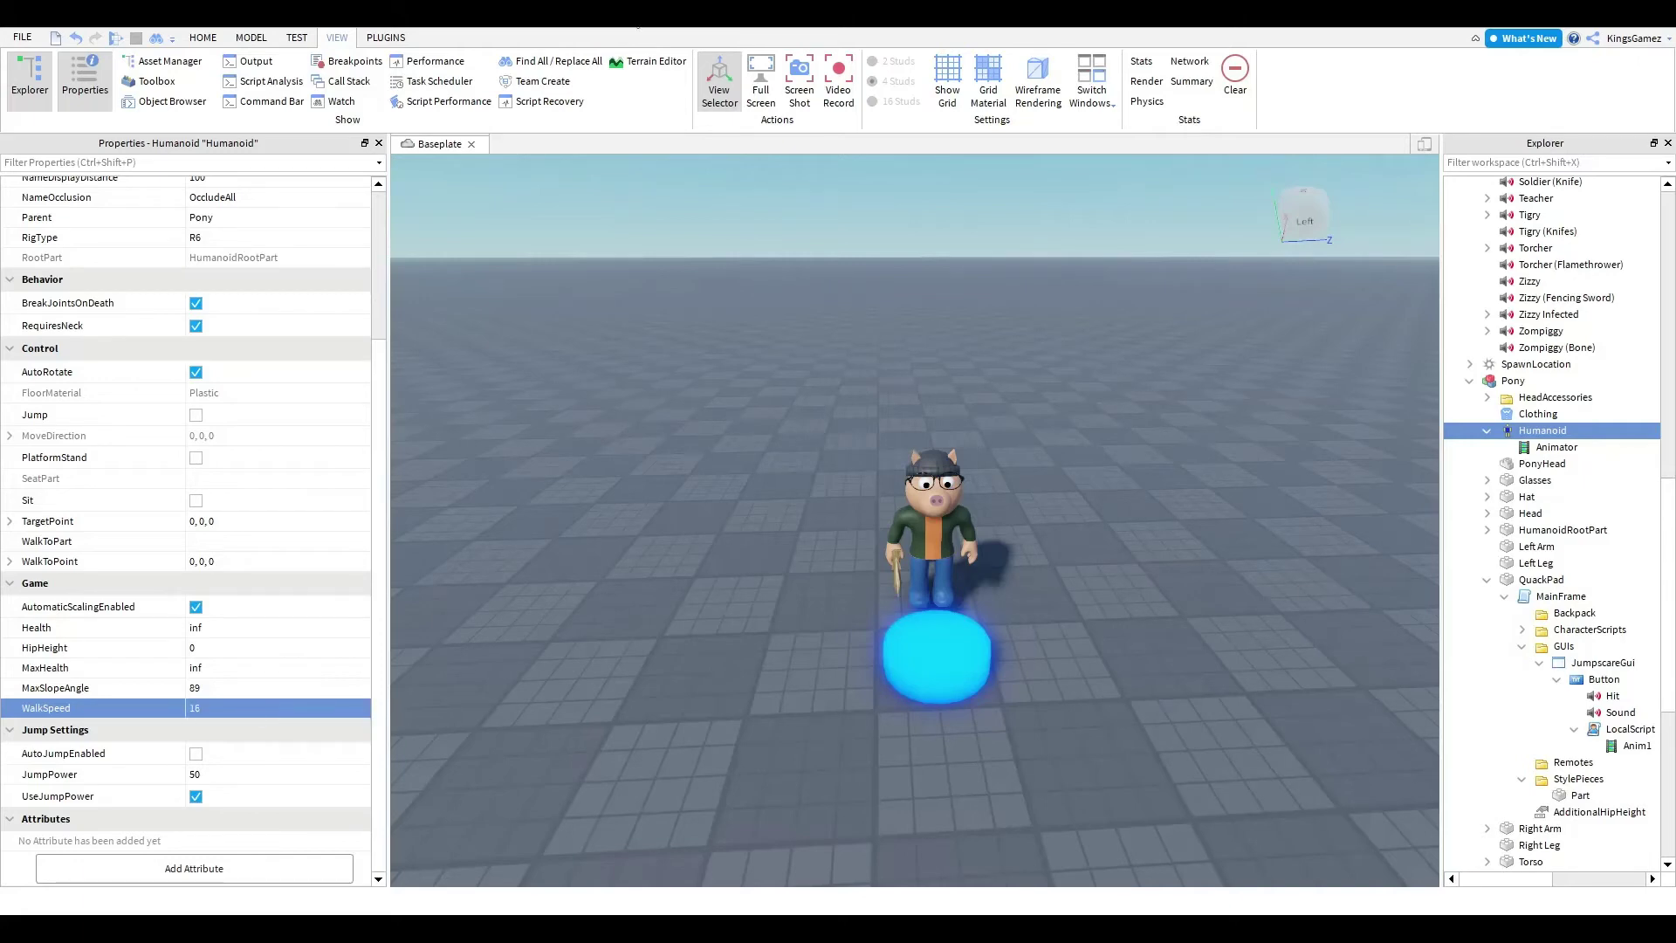
- Playtest the Pony morph, walking it around in different directions to check its speed and animations, and end the test
left_click(297, 36)
left_click(23, 70)
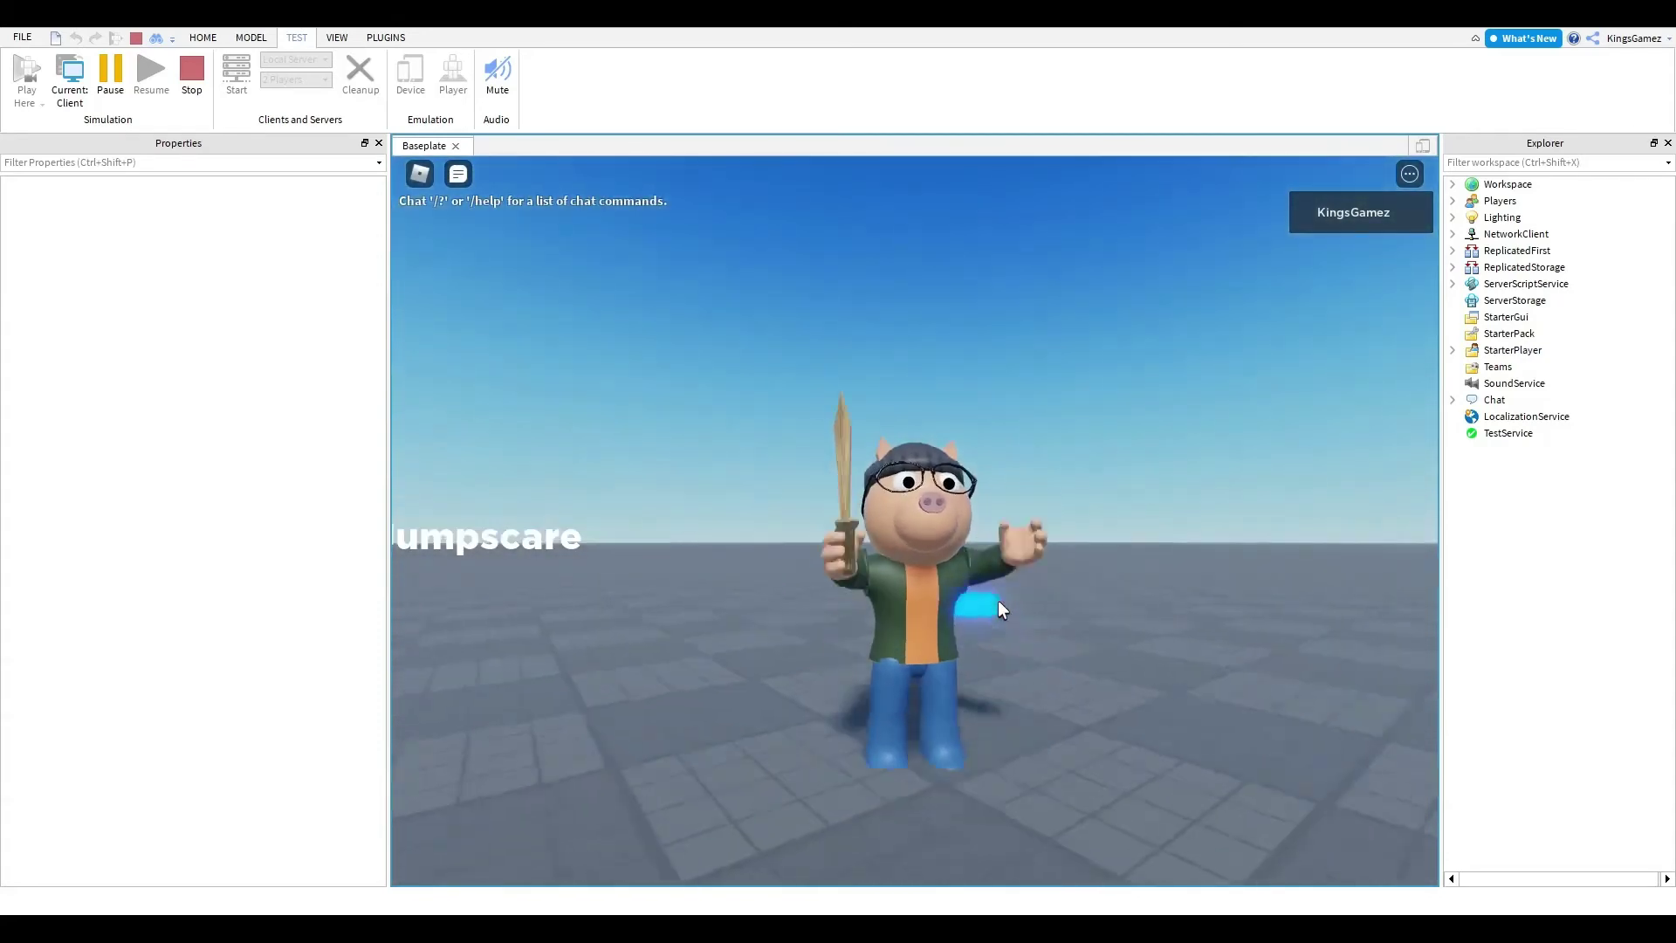
right_click_drag(997, 599, 998, 599)
key("s")
key("w")
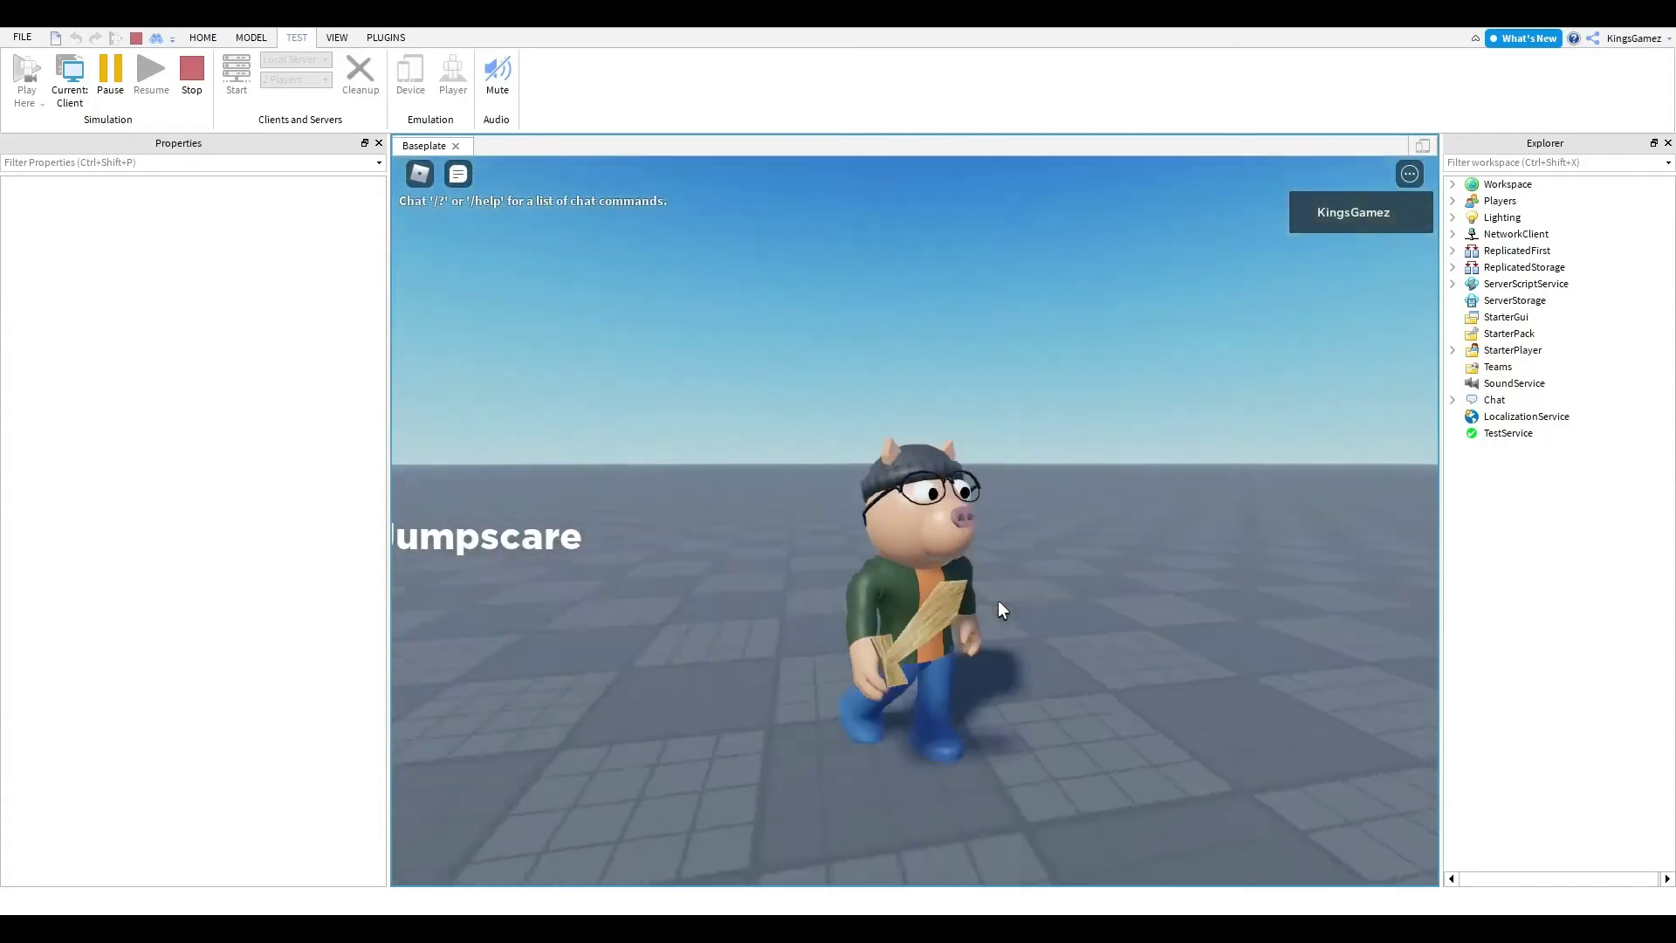
key("d")
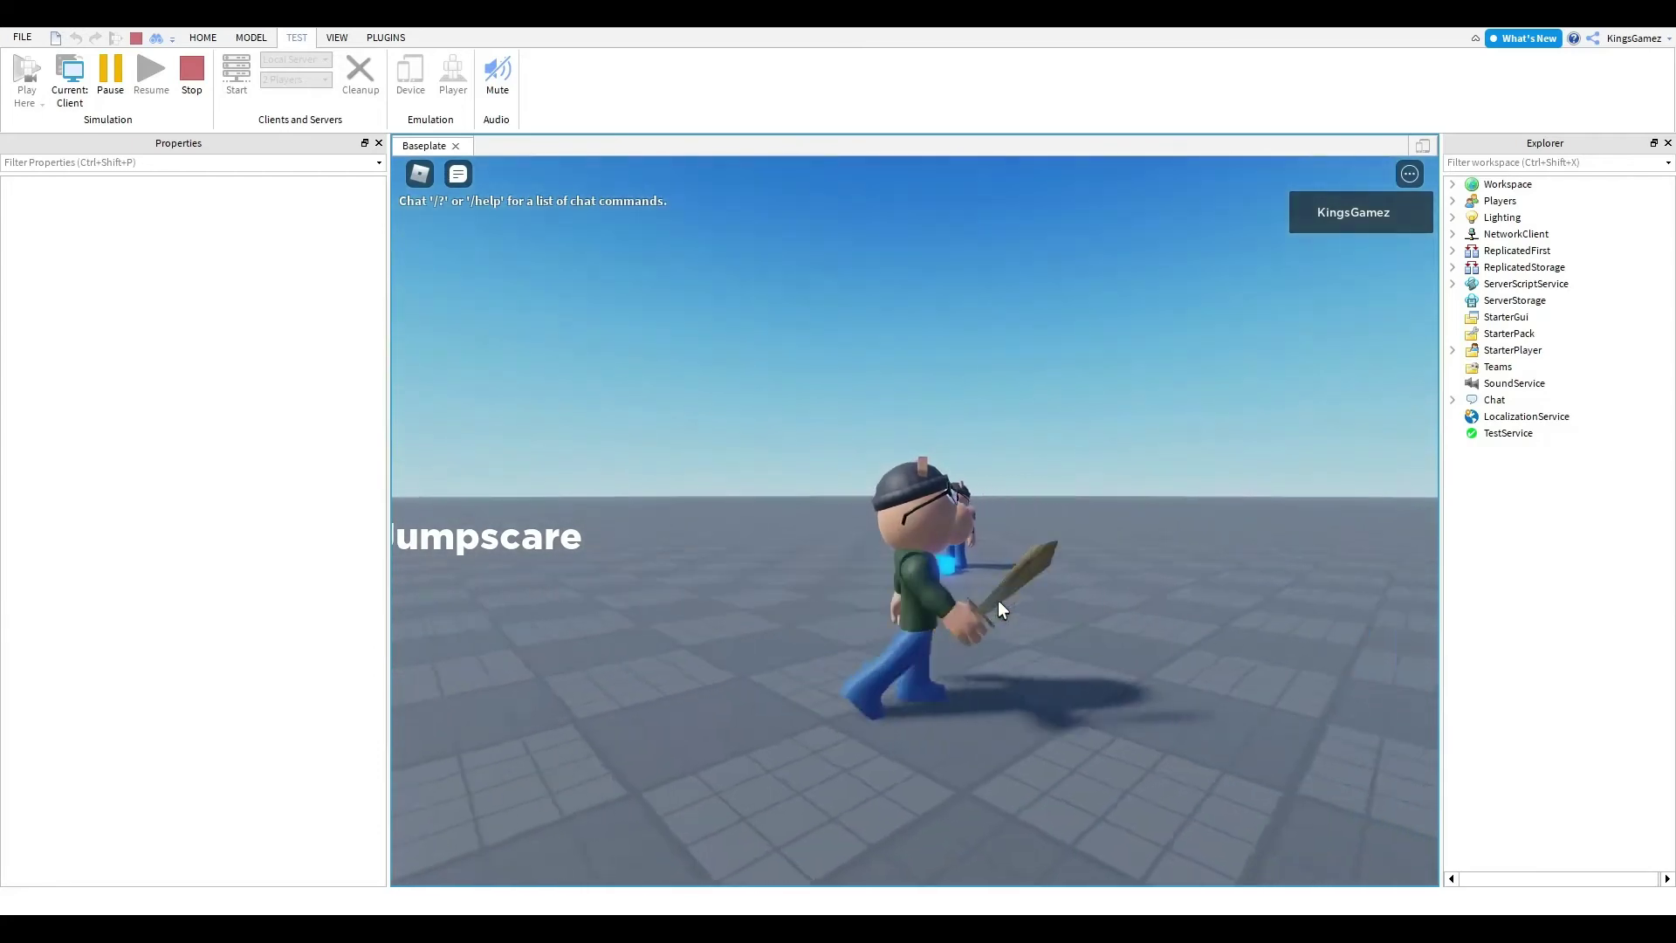
right_click_drag(1034, 541, 1034, 541)
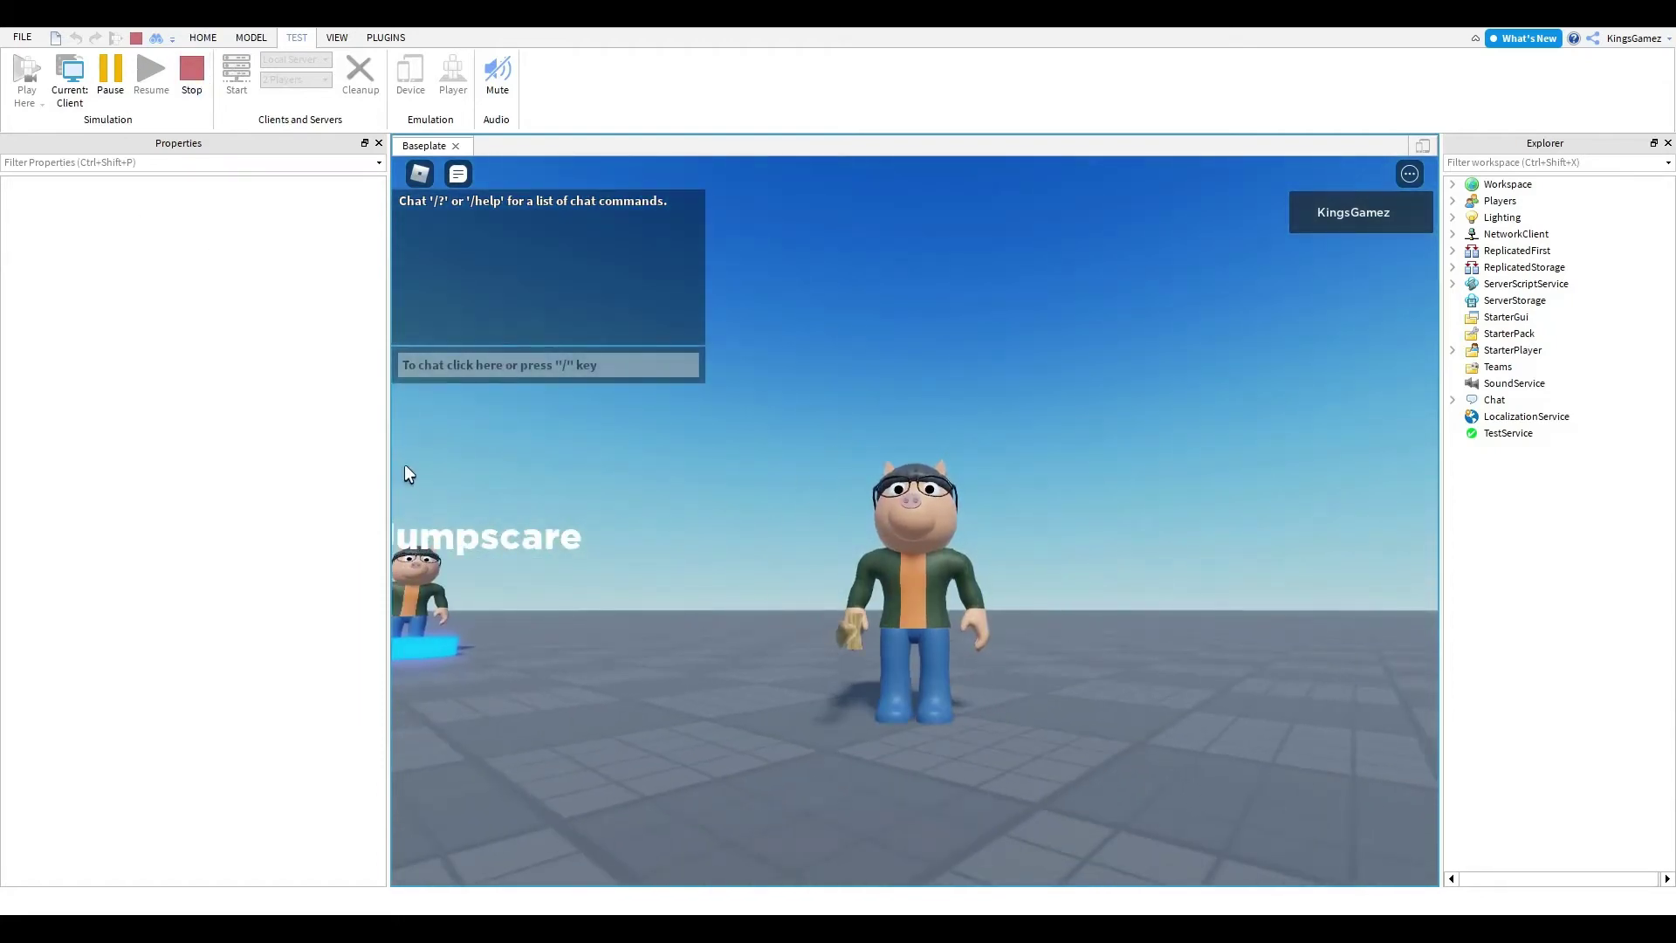
left_click(193, 77)
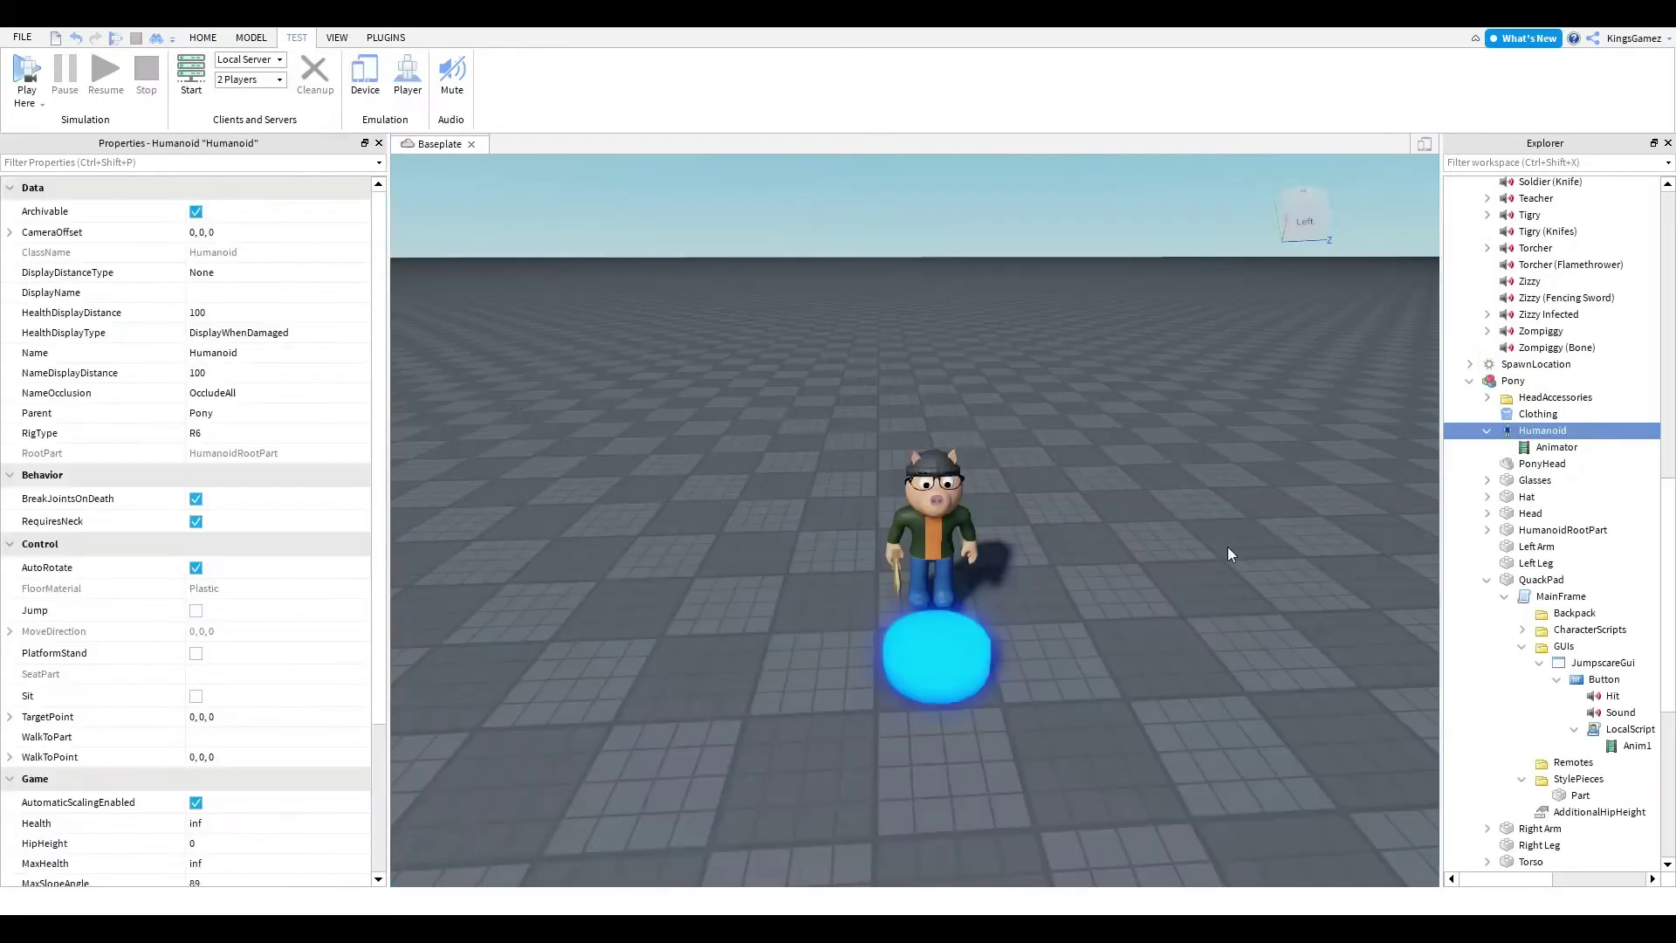
- Open the Pony morph in the Animation Editor and create a new animation for it
left_click(203, 38)
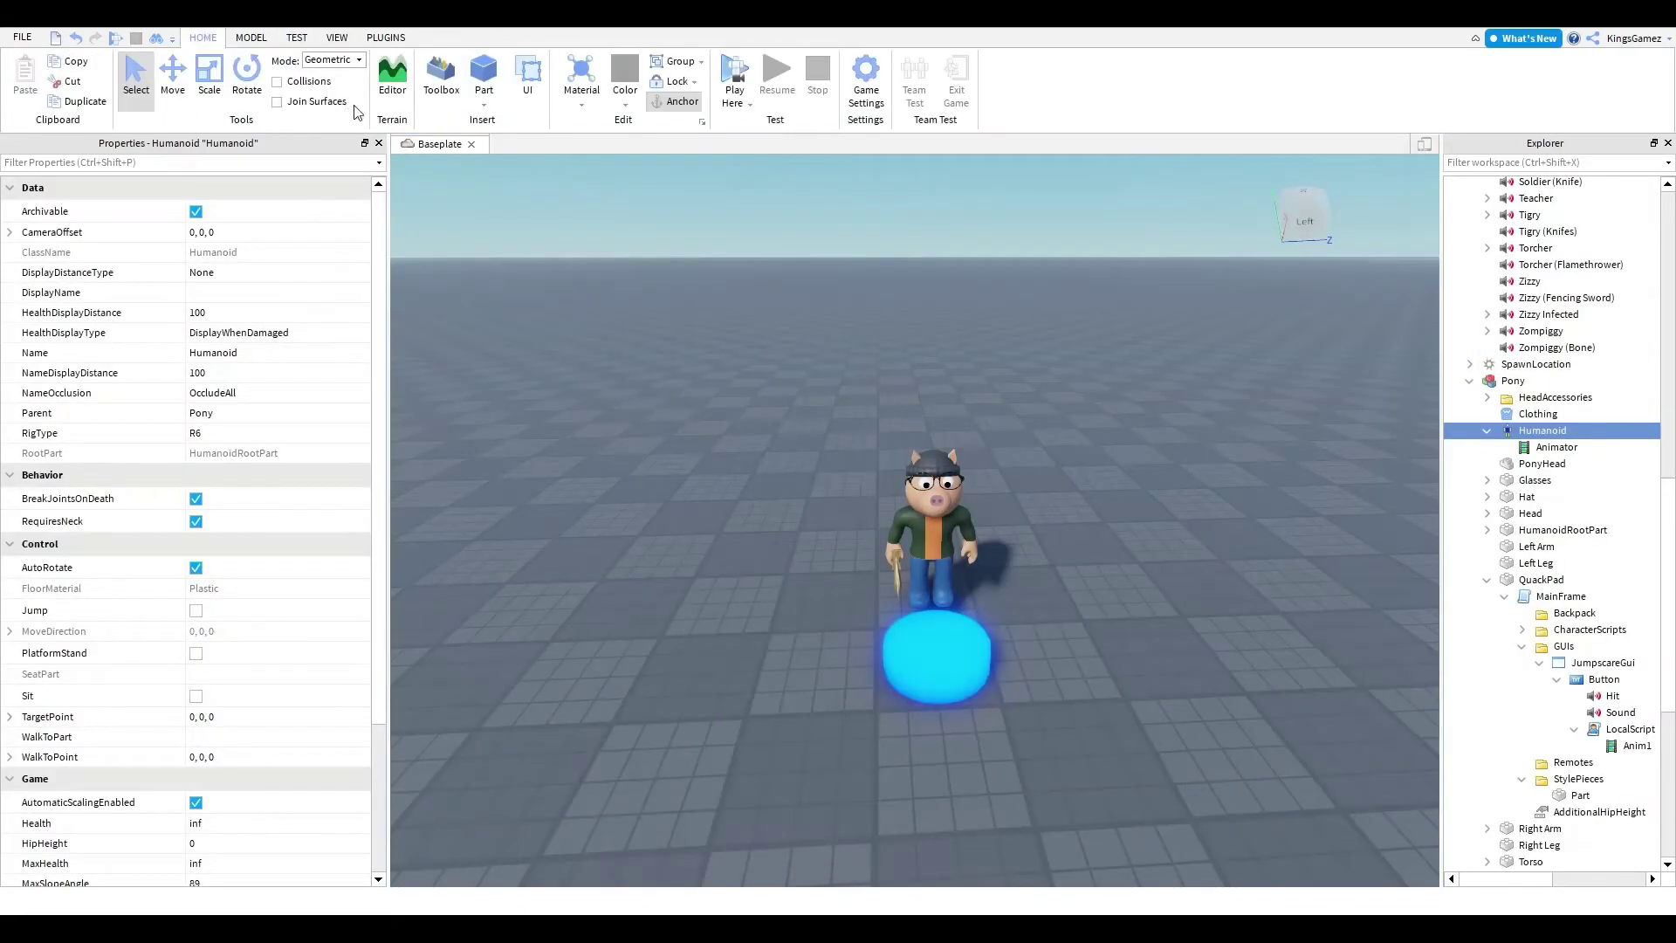
left_click(386, 37)
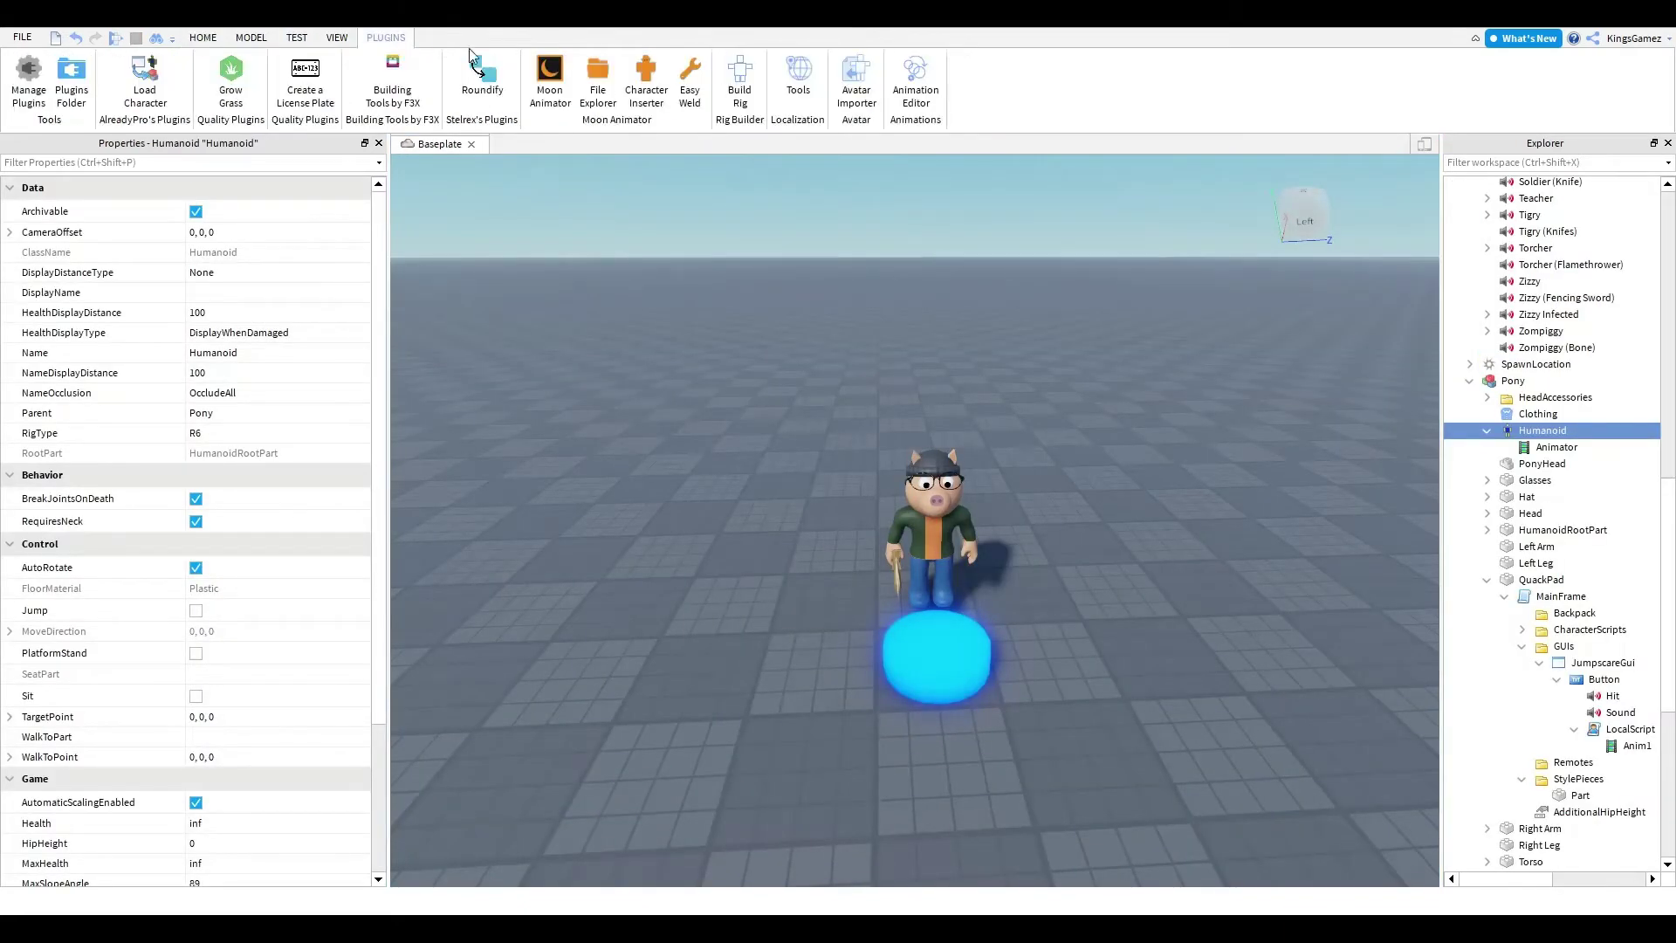
left_click(911, 93)
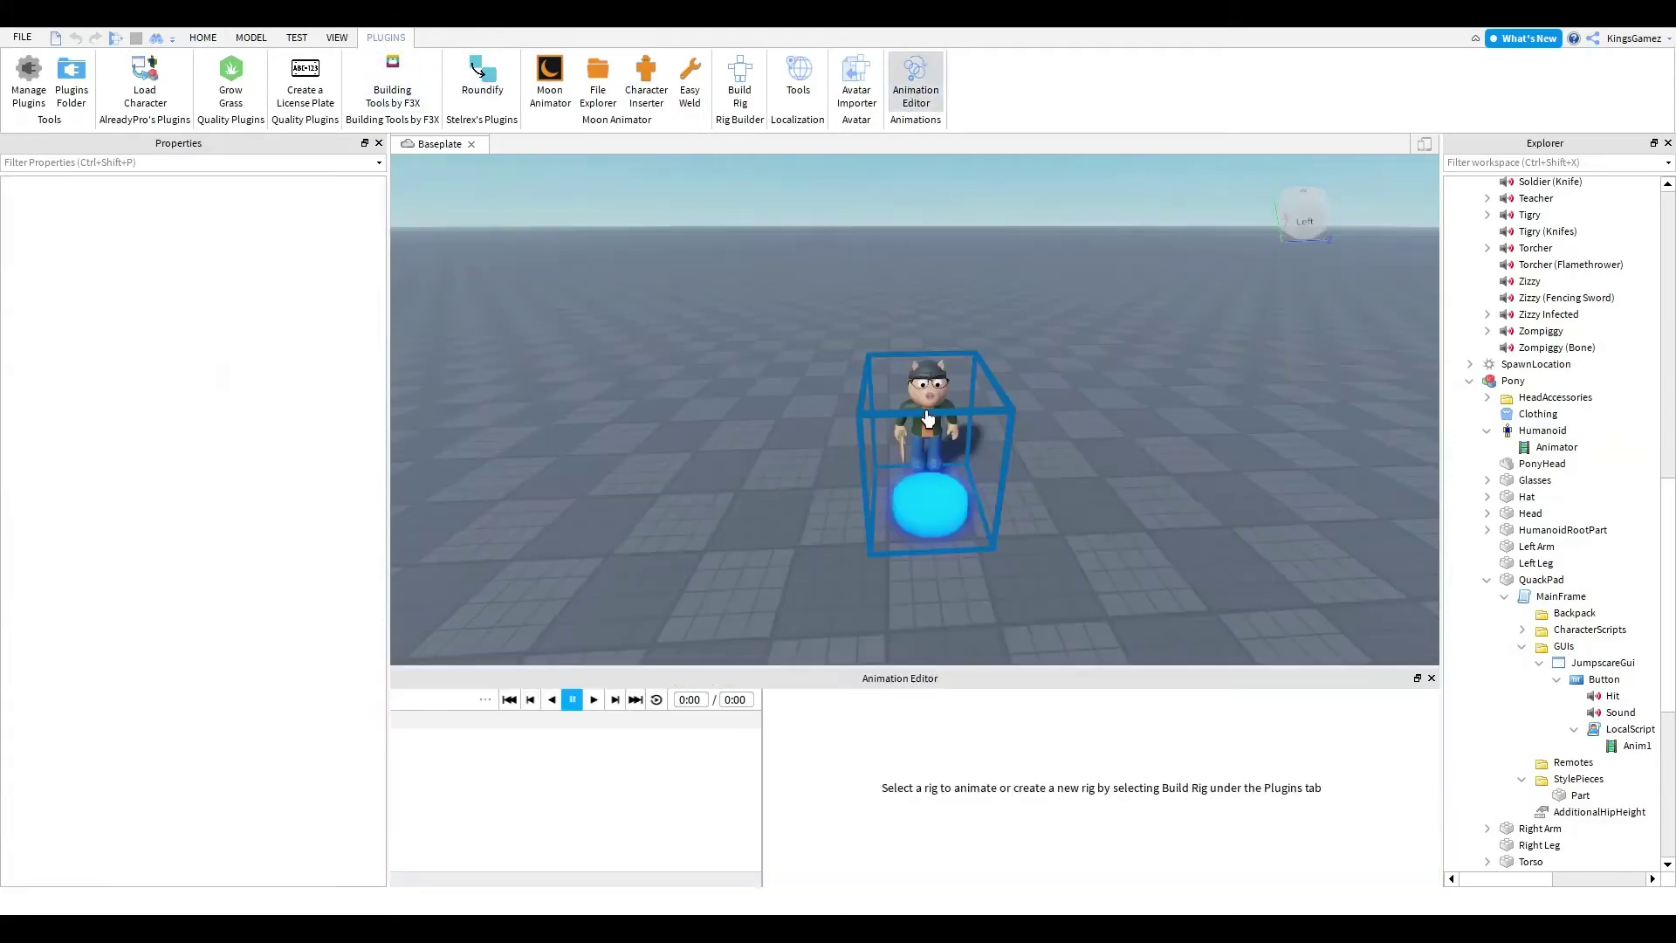
left_click(928, 421)
left_click(908, 835)
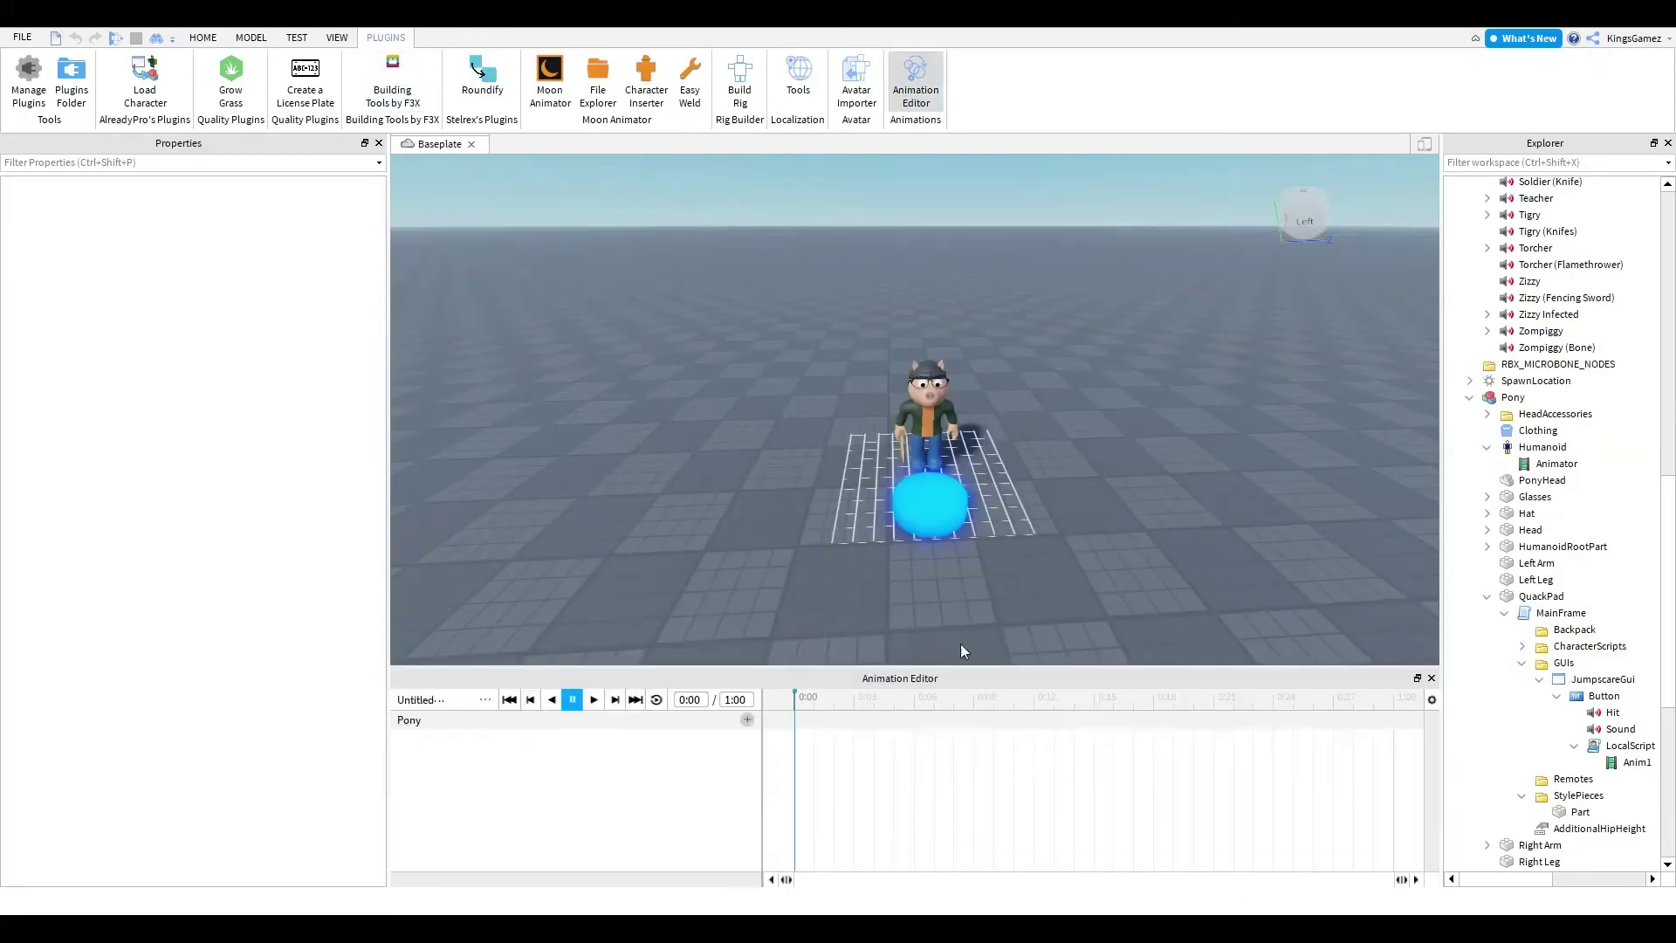
- Pose Pony's left arm raised at the 0:00 keyframe and close the Animation Editor
scroll(960, 568, "up", 5)
left_click(1039, 437)
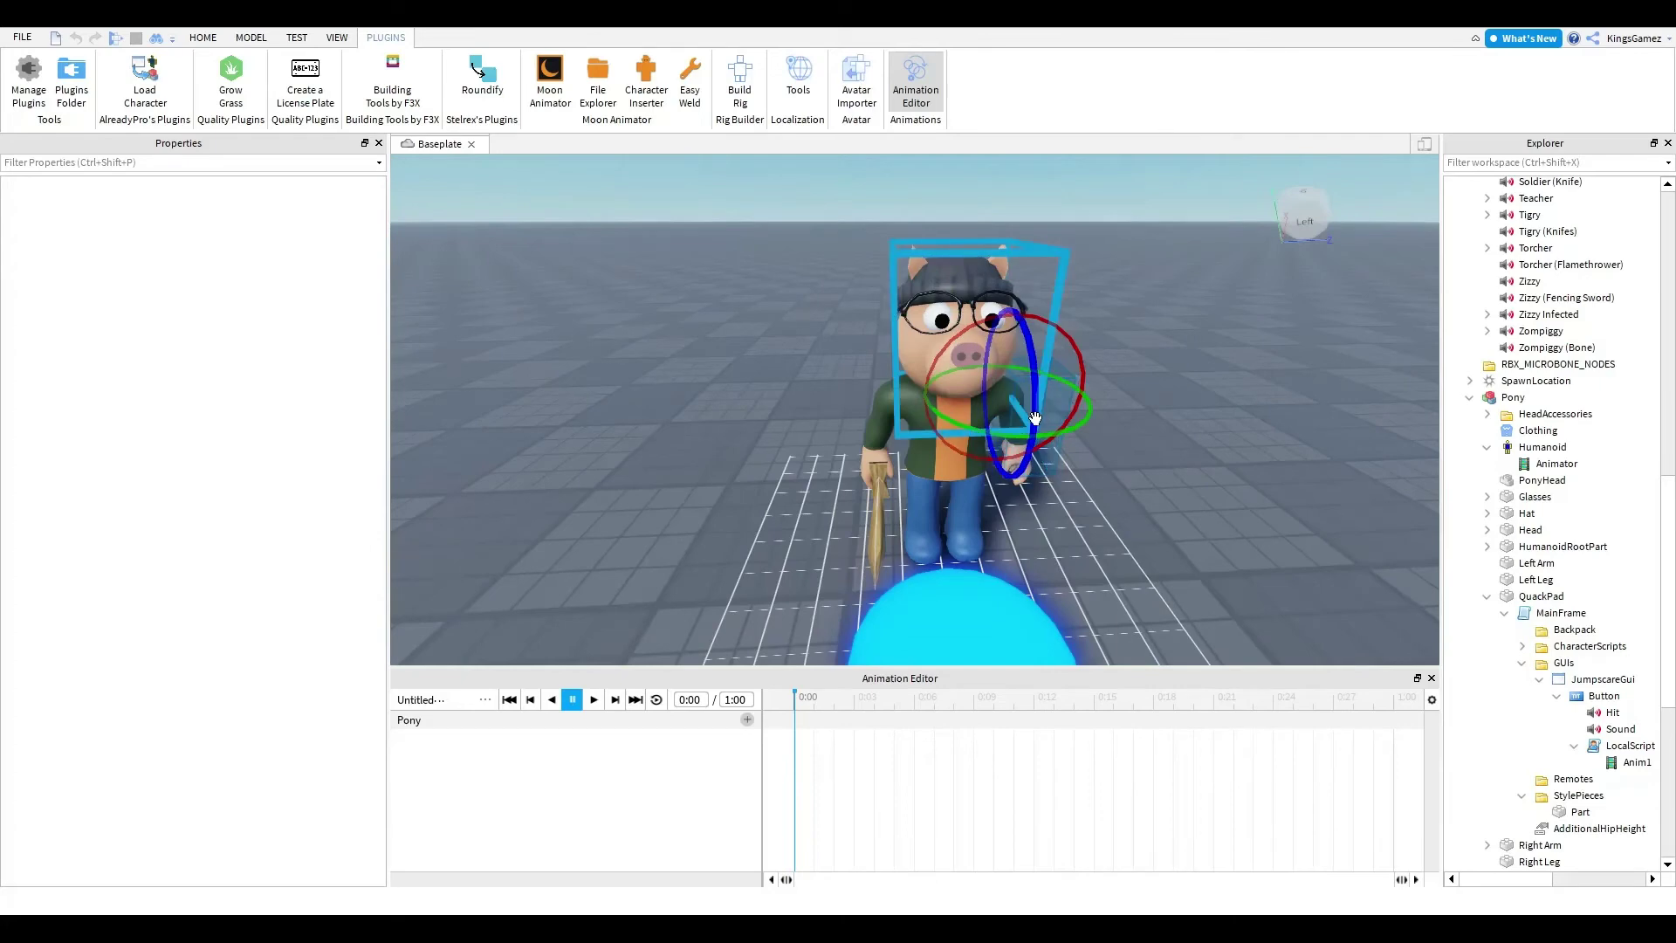
left_click_drag(1034, 416, 950, 218)
left_click(875, 312)
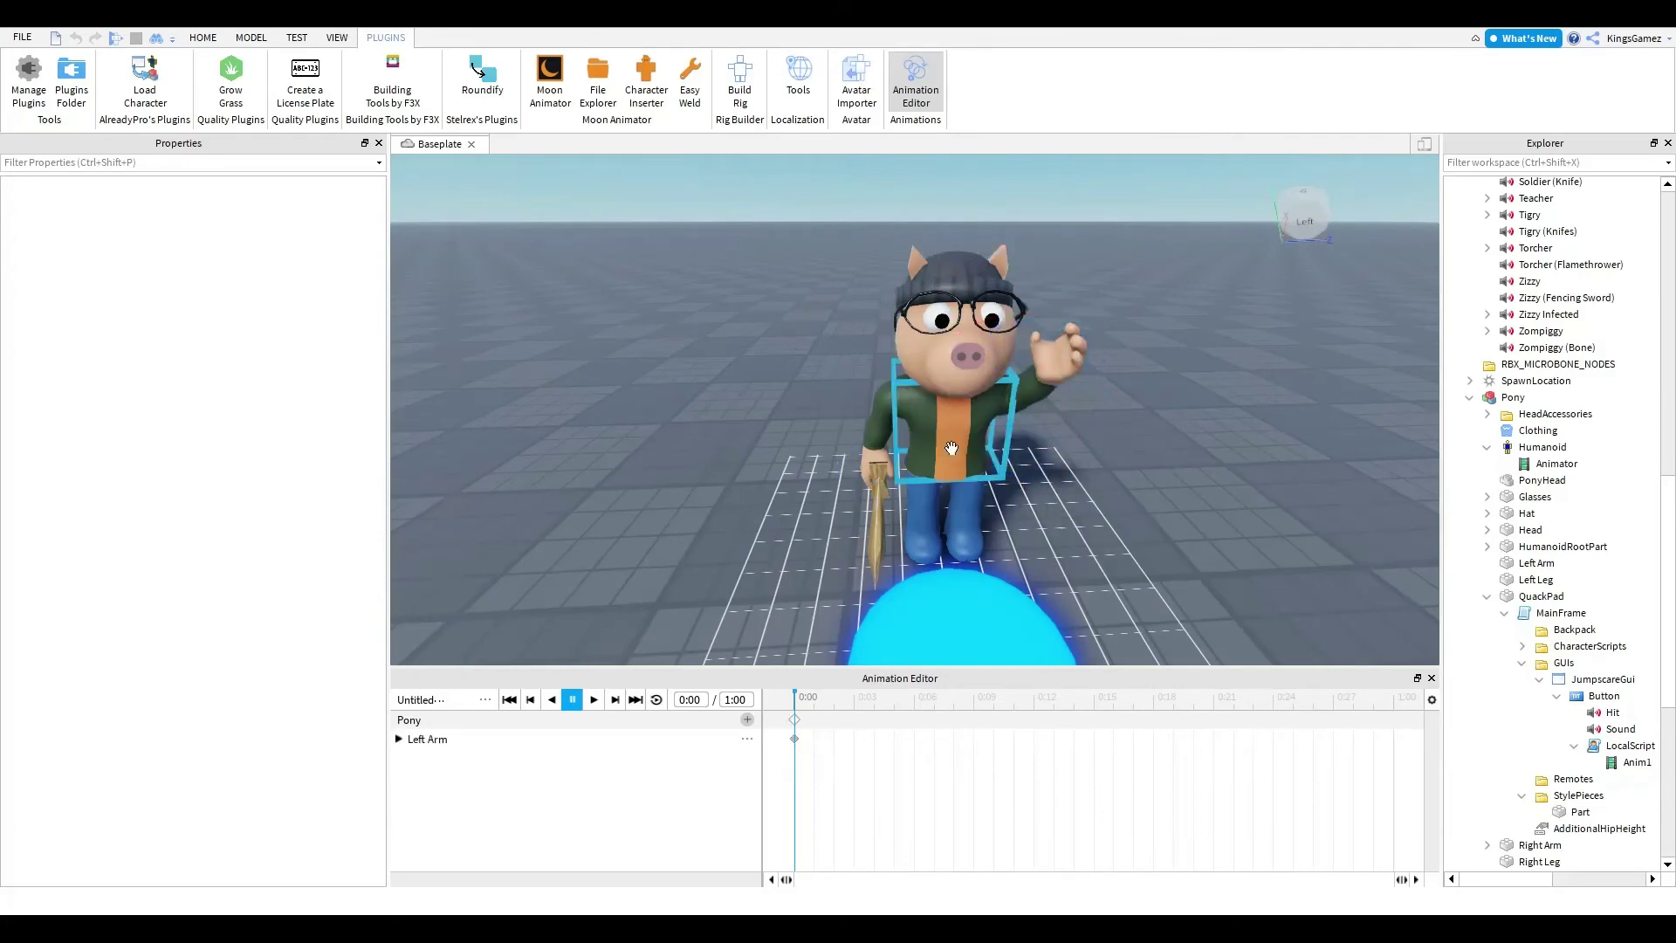
left_click(1431, 678)
scroll(1129, 595, "down", 8)
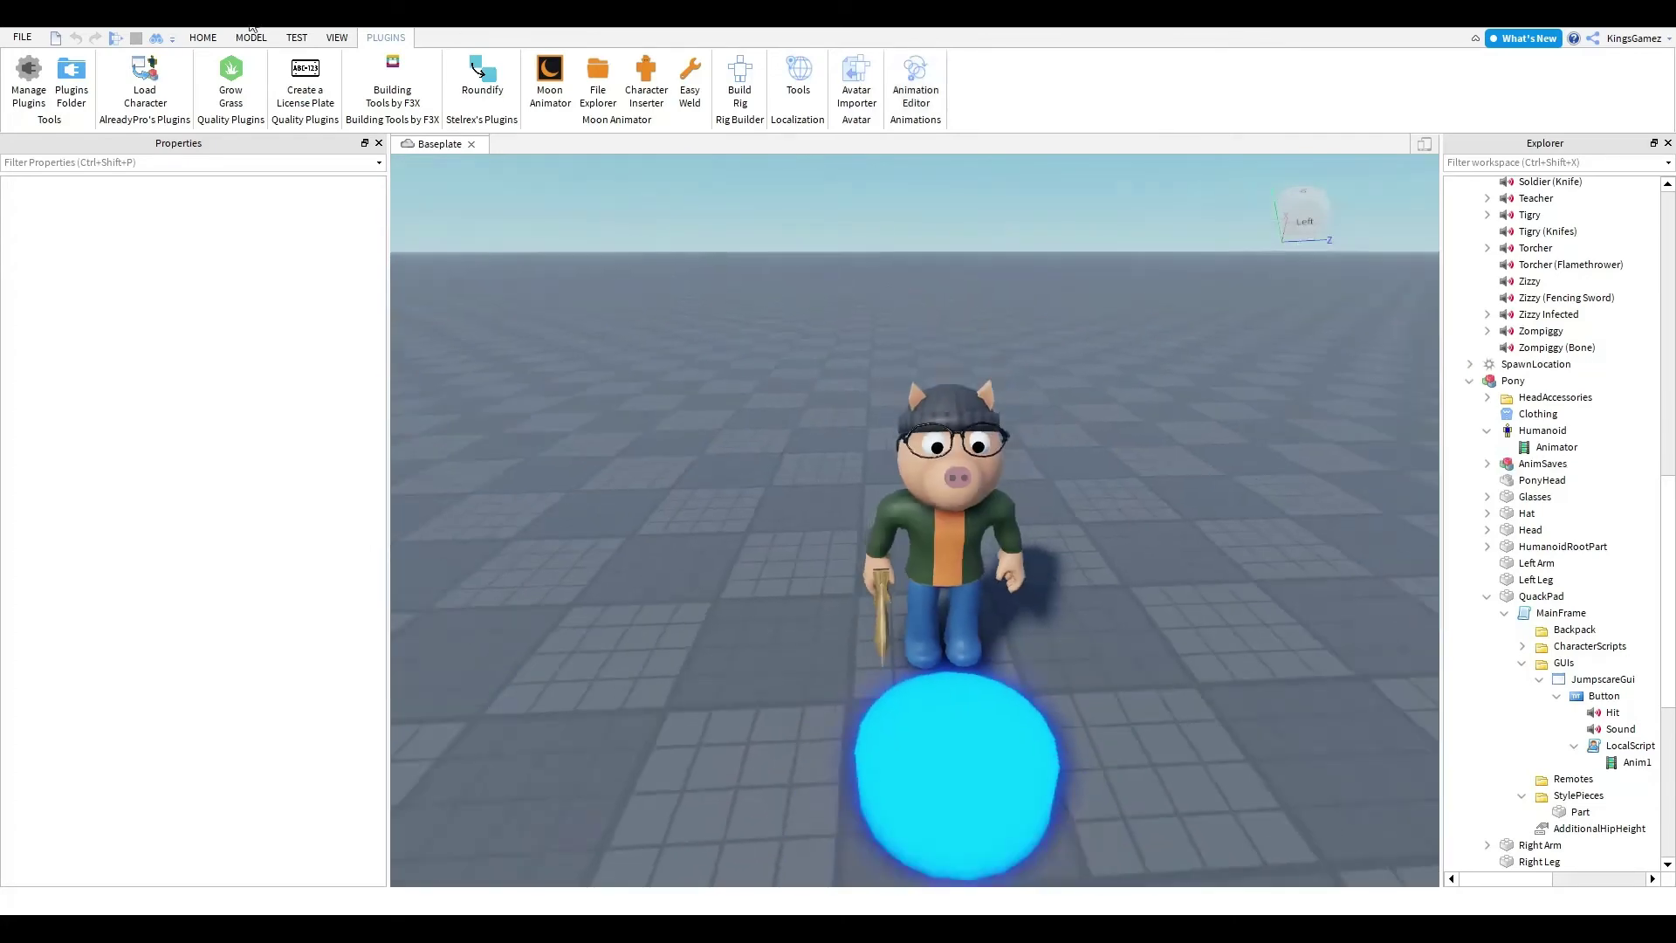
- Search the Toolbox models for "pony anims"
left_click(204, 39)
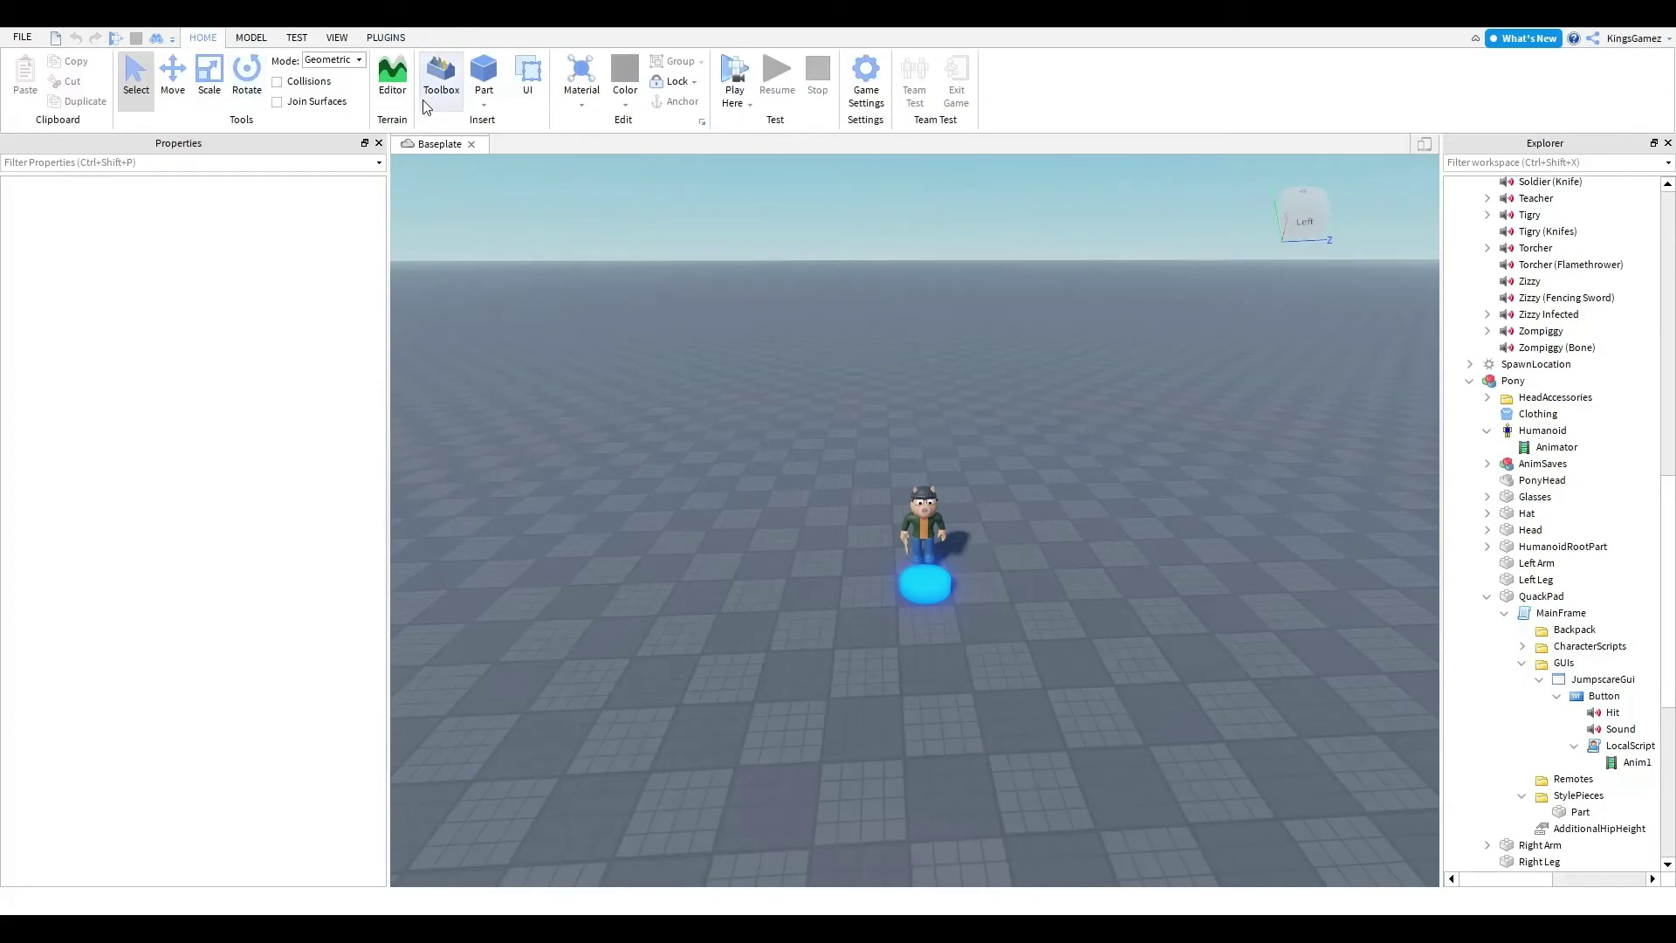
left_click(440, 83)
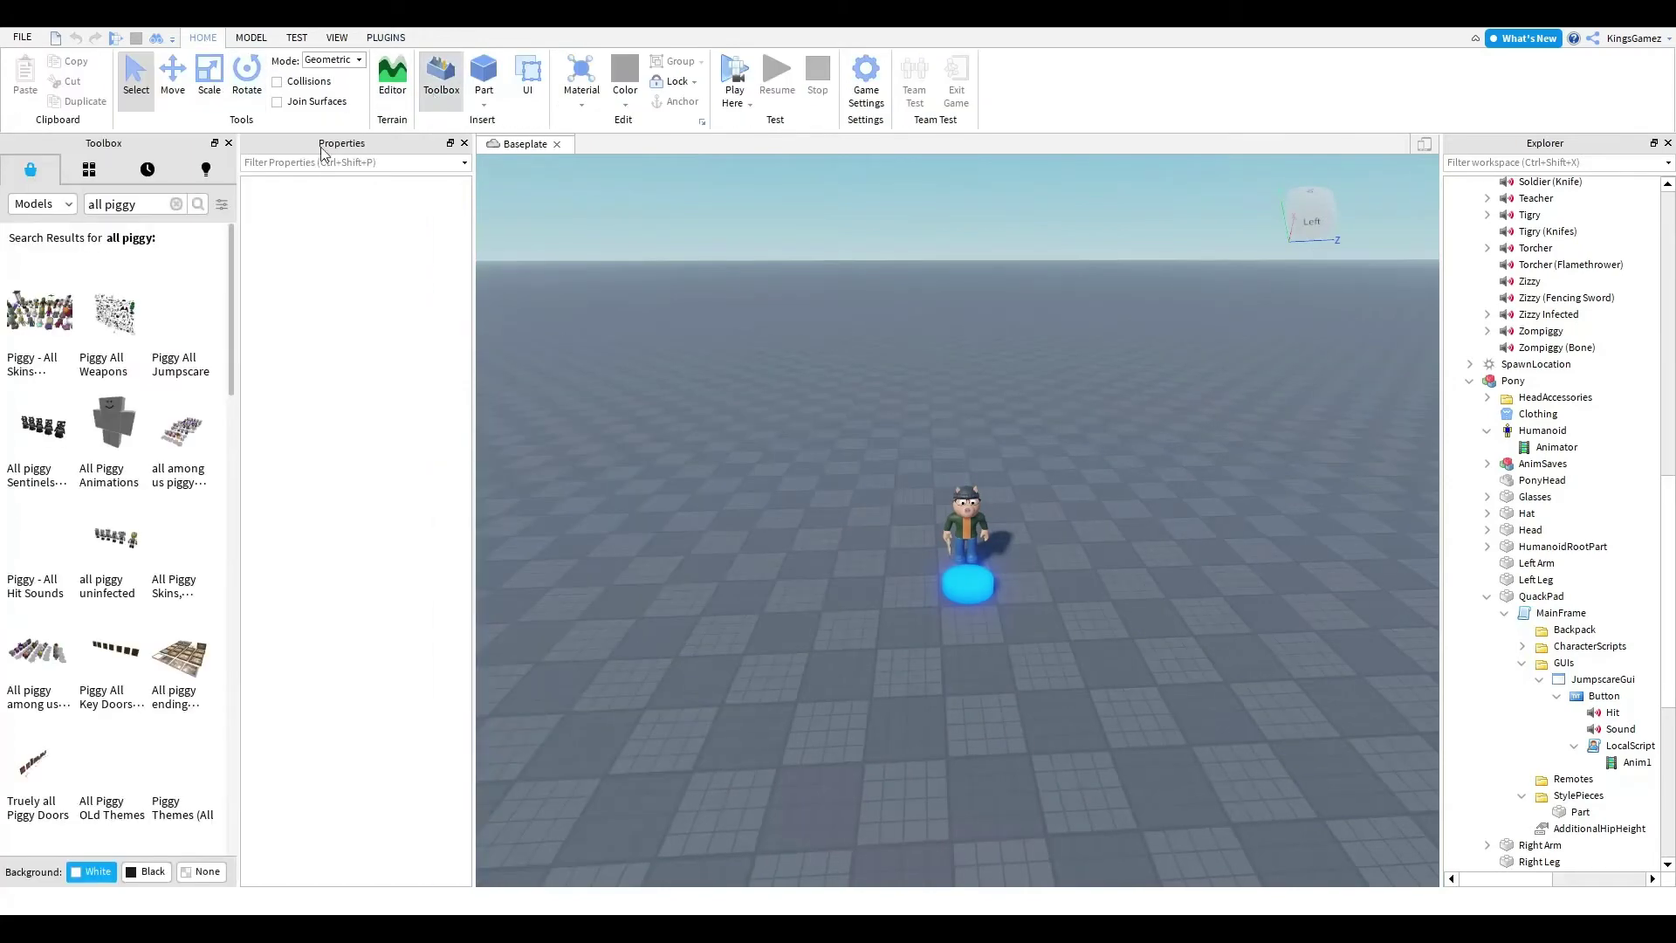
left_click(180, 203)
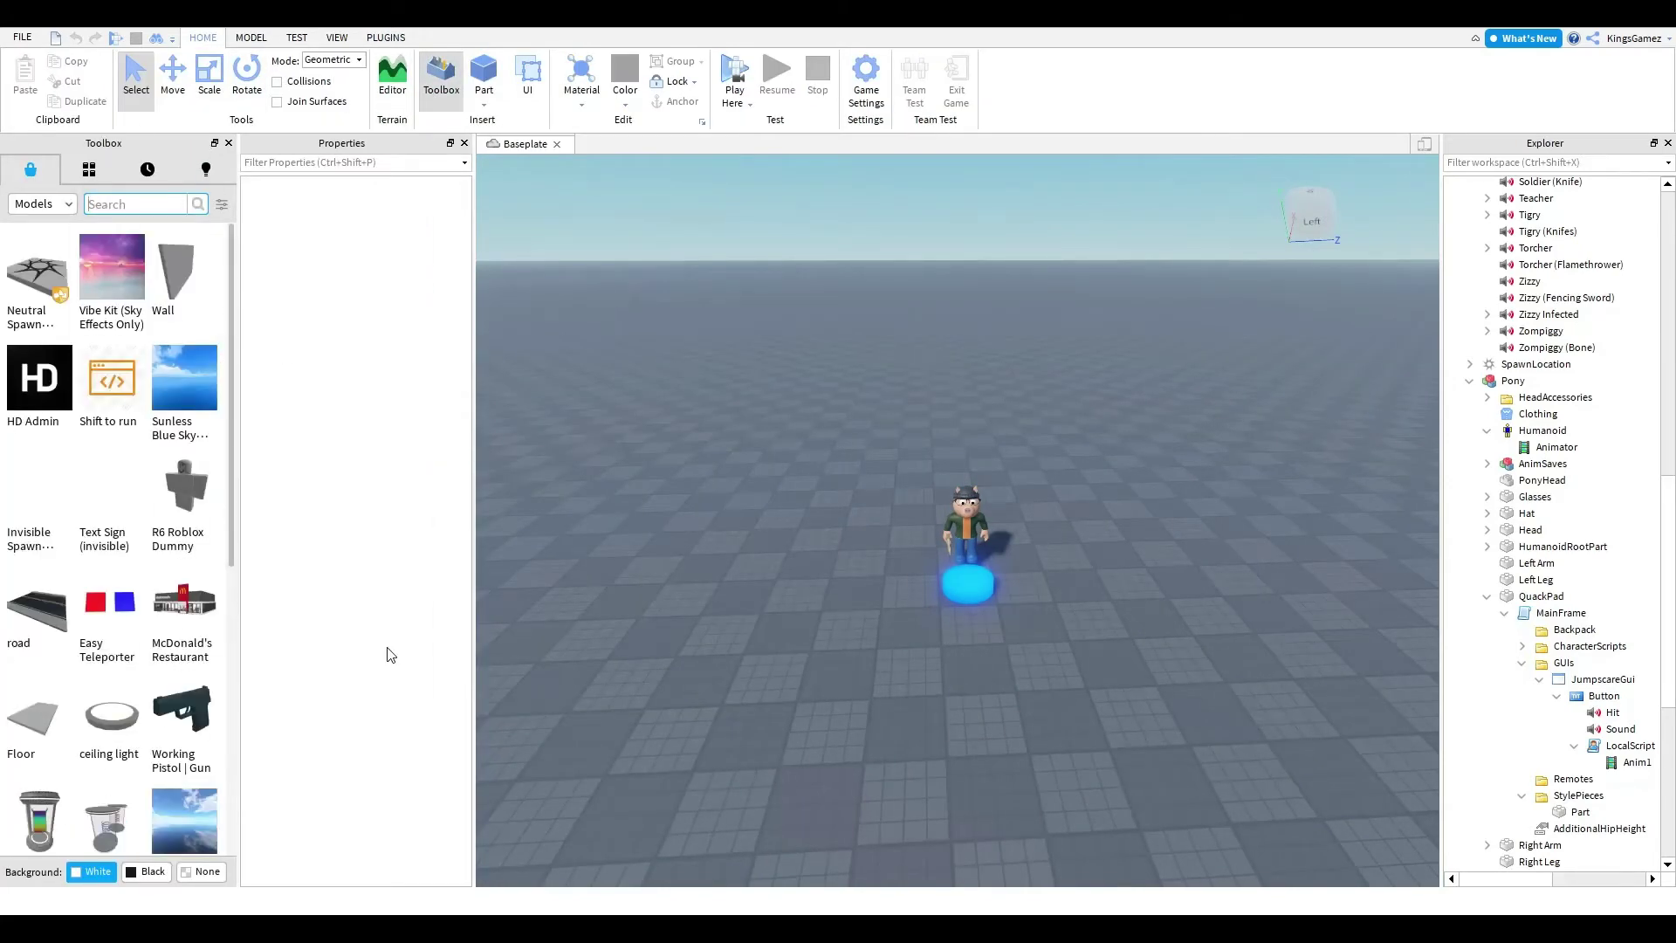
type("p")
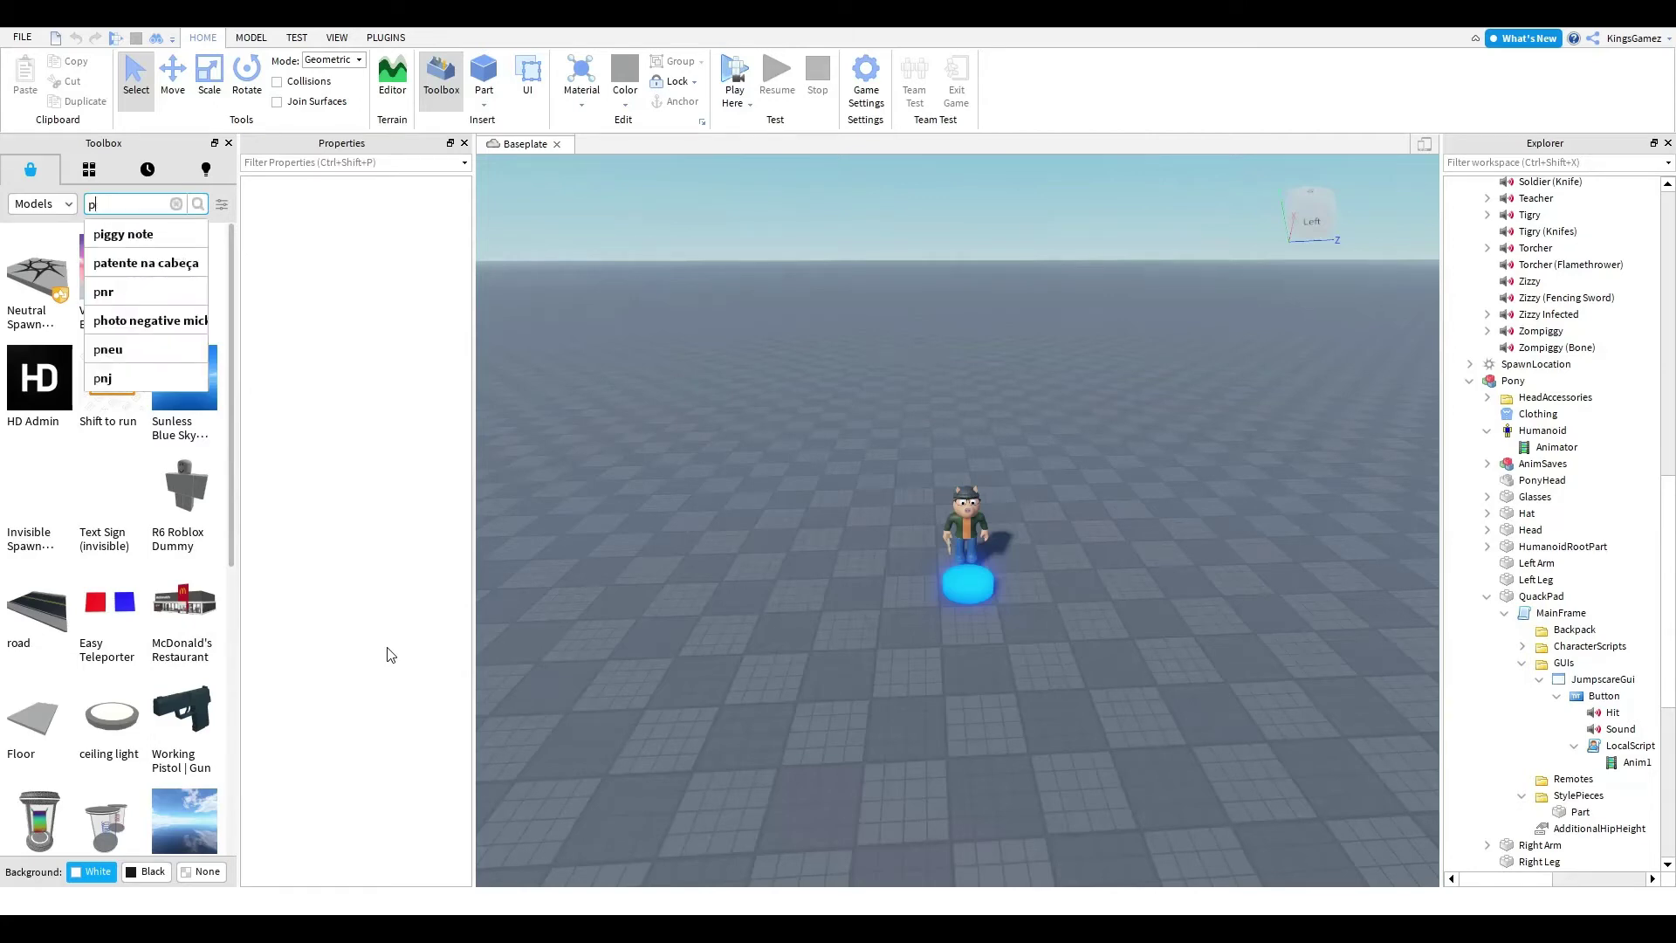
type("ony anims")
key("Return")
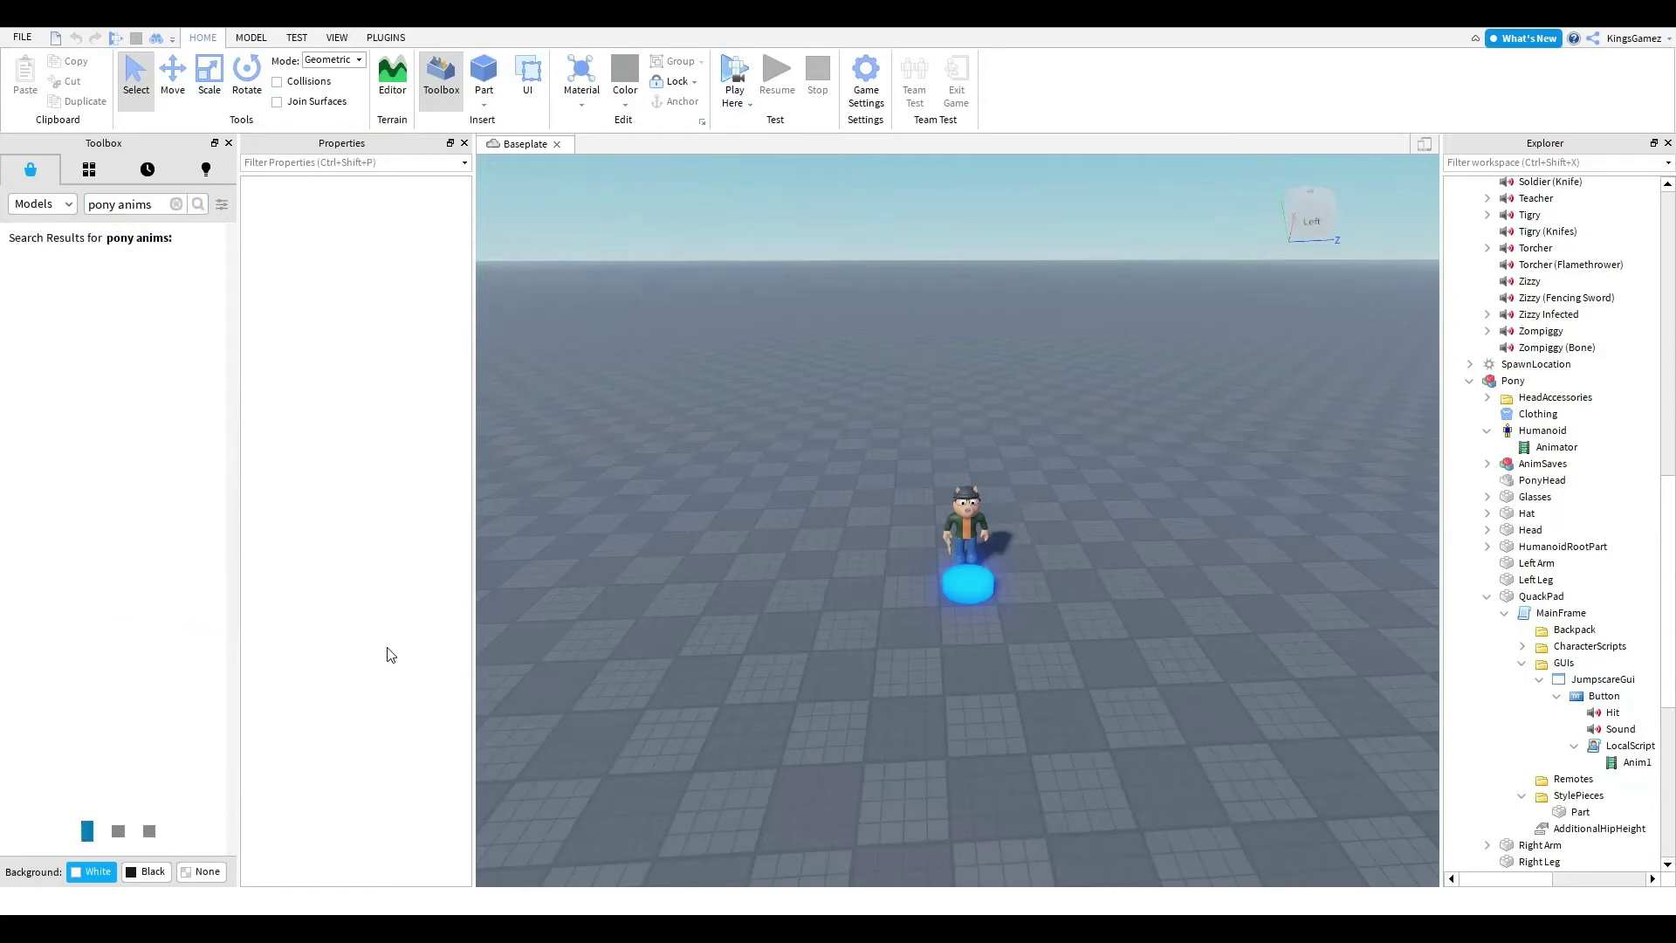
- Insert the first Piggy - Pony (Official) model from the results, then move it to a clear spot and rotate it
right_click_drag(482, 288, 295, 308)
key("w")
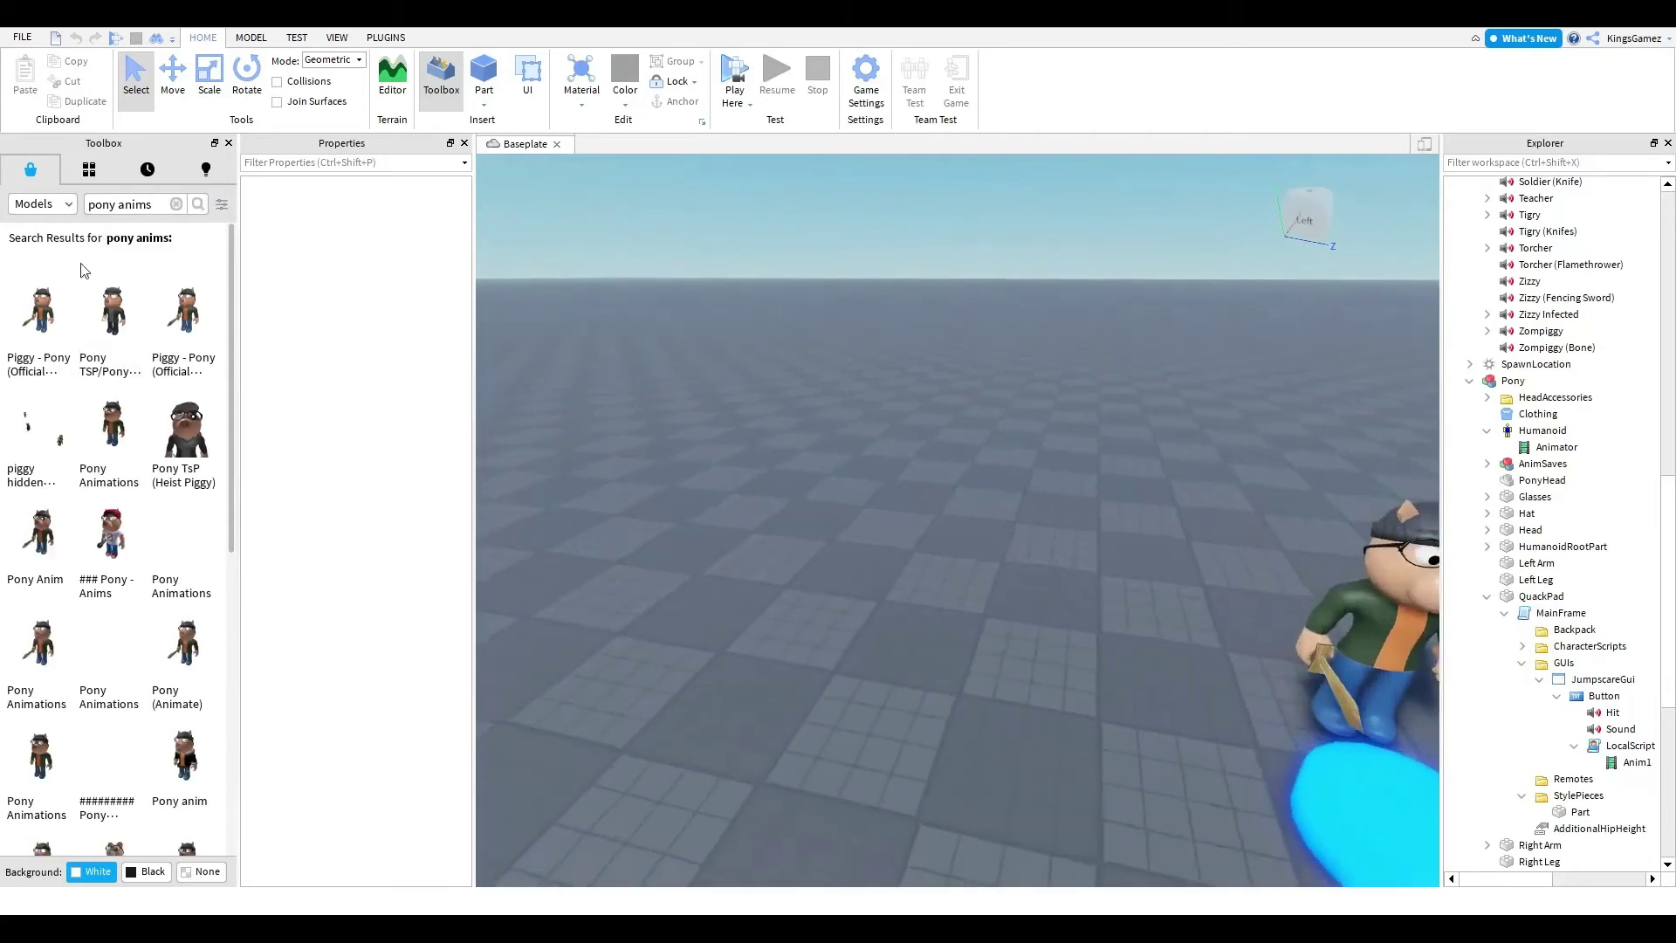
key("s")
left_click(44, 336)
left_click(1039, 719)
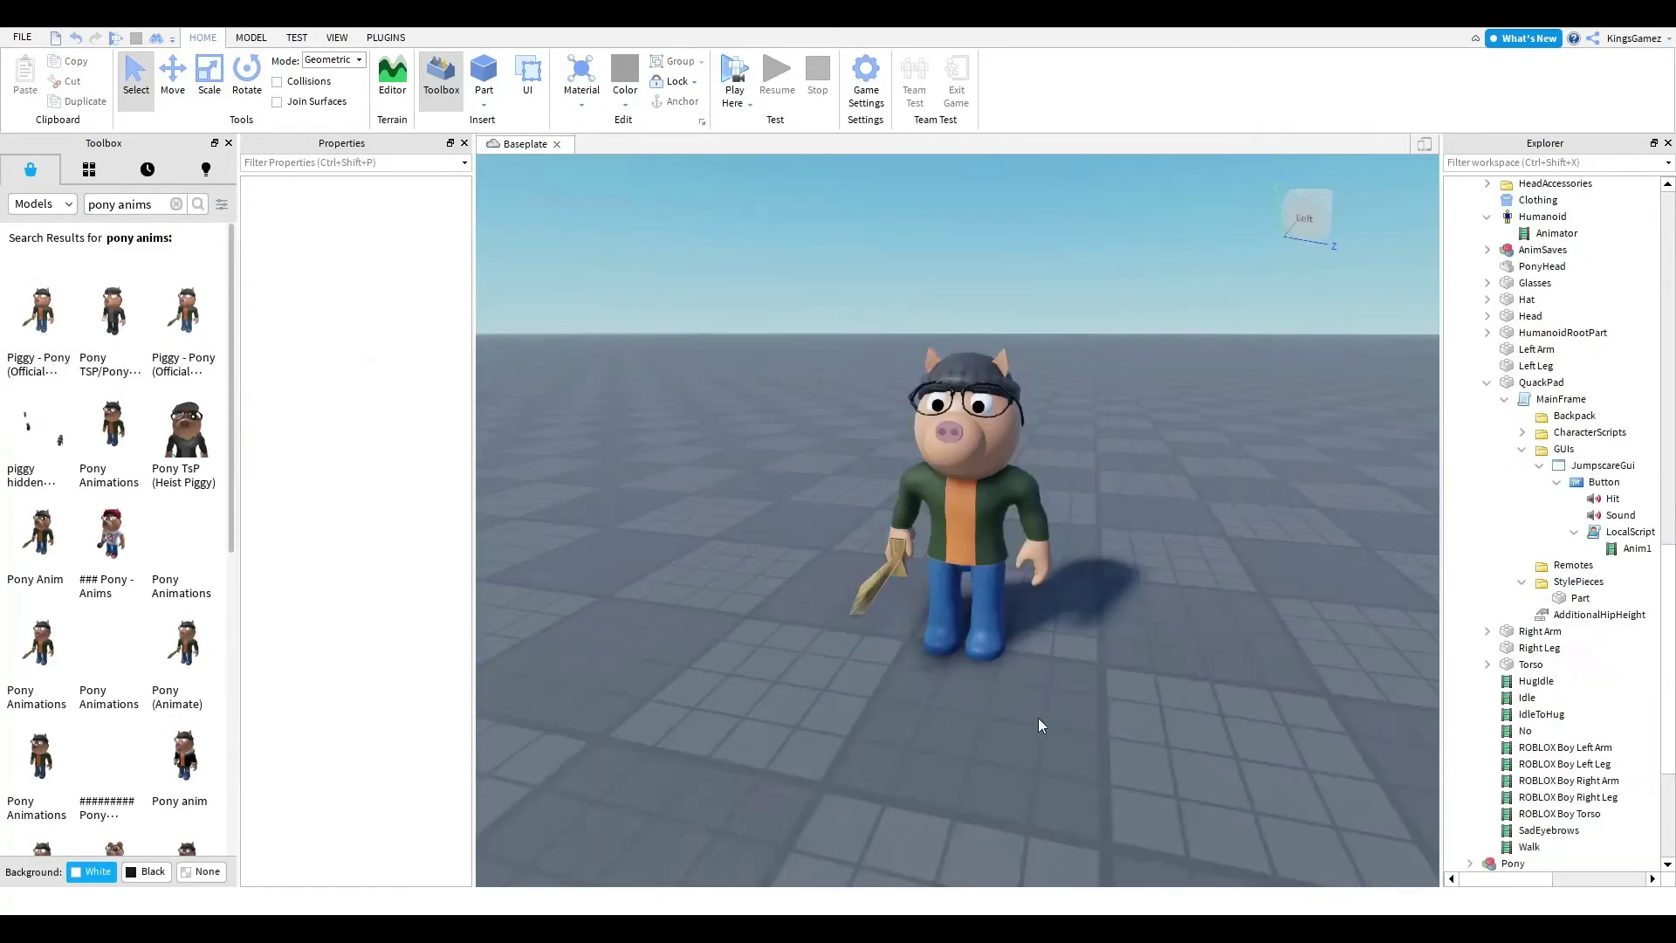
left_click_drag(970, 526, 976, 683)
key("r")
- Open the inserted Pony model in the Animation Editor to preview its saved animations
left_click(403, 41)
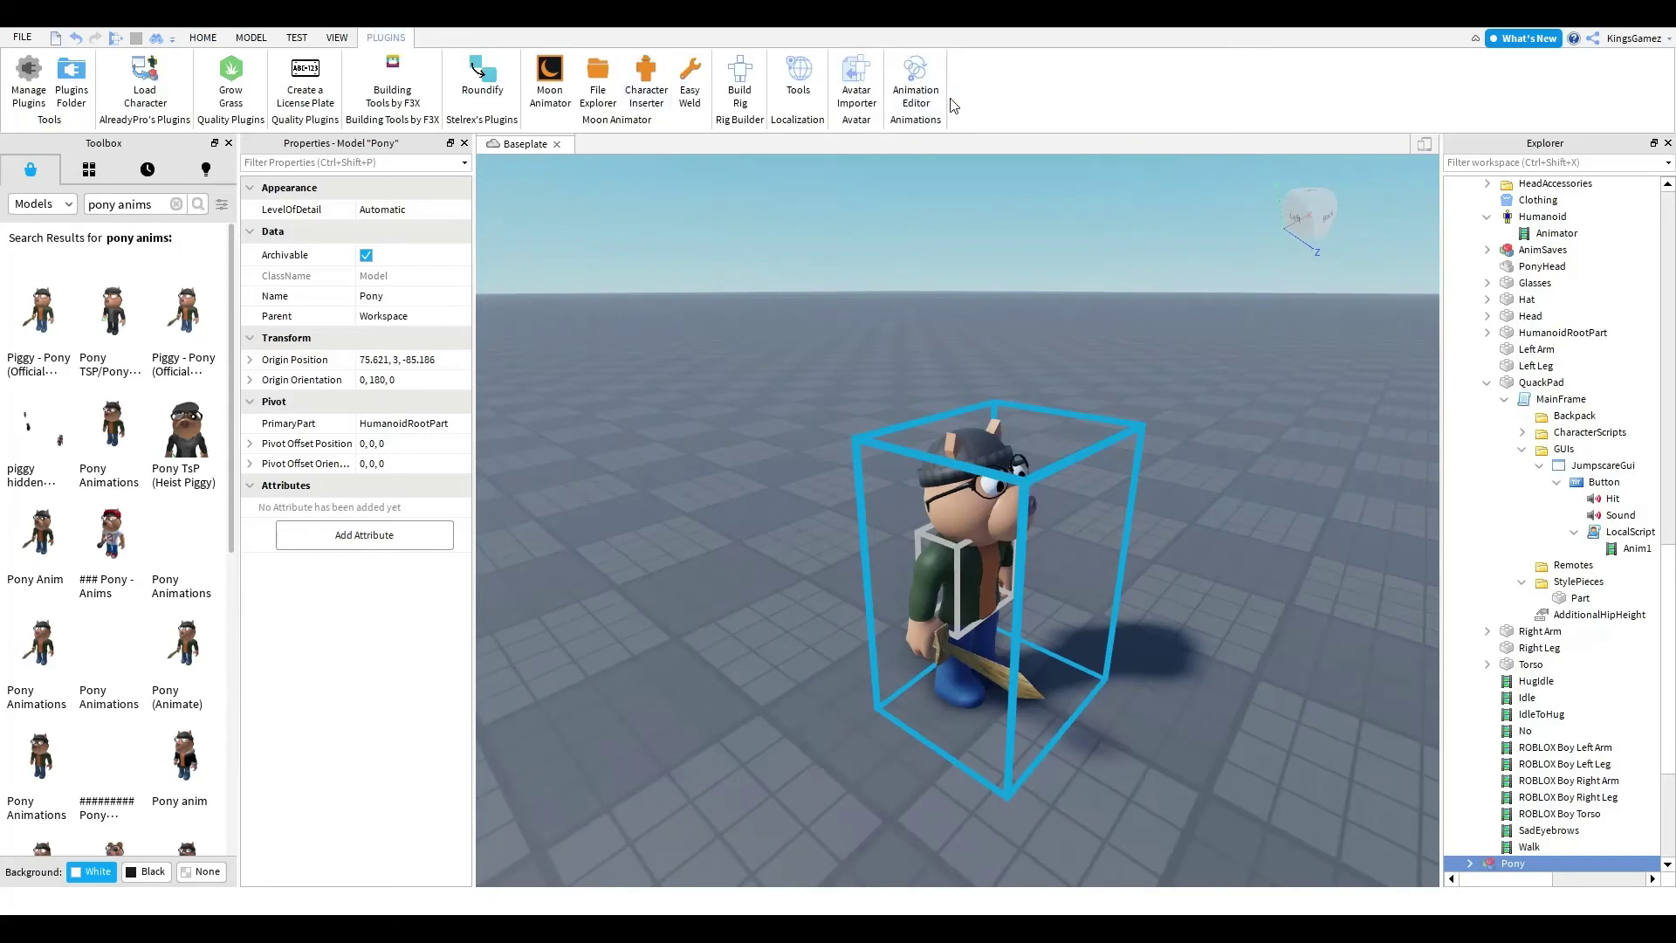
key("w")
right_click_drag(801, 408, 736, 371)
key("s")
key("w")
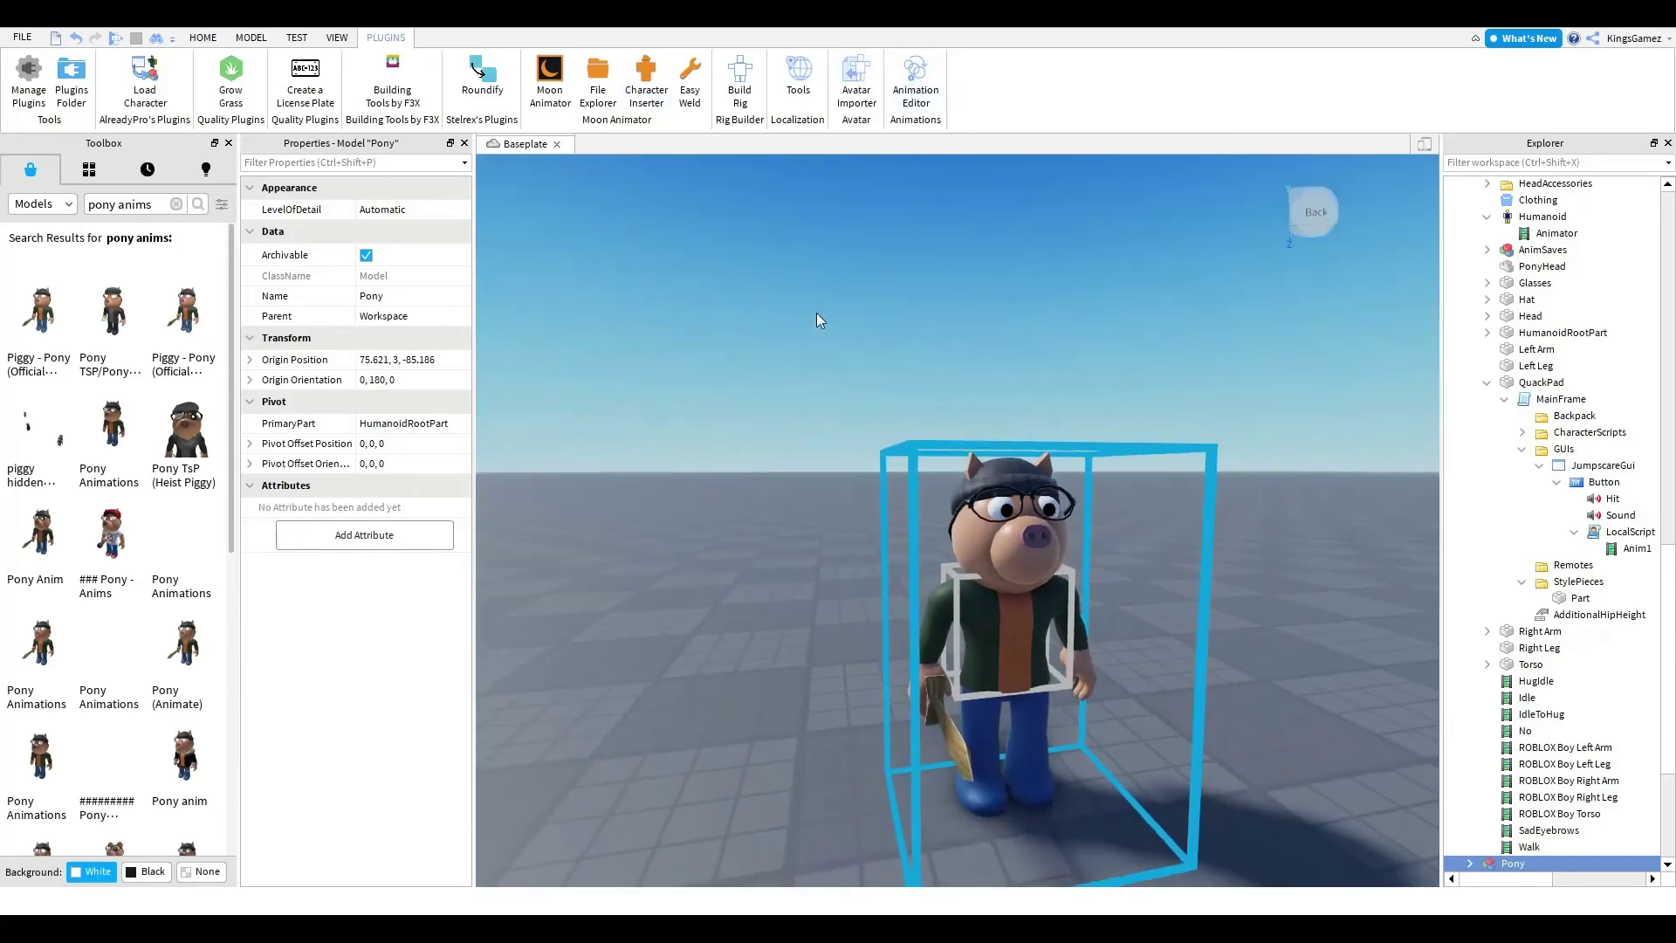
right_click_drag(815, 312, 815, 313)
left_click(927, 72)
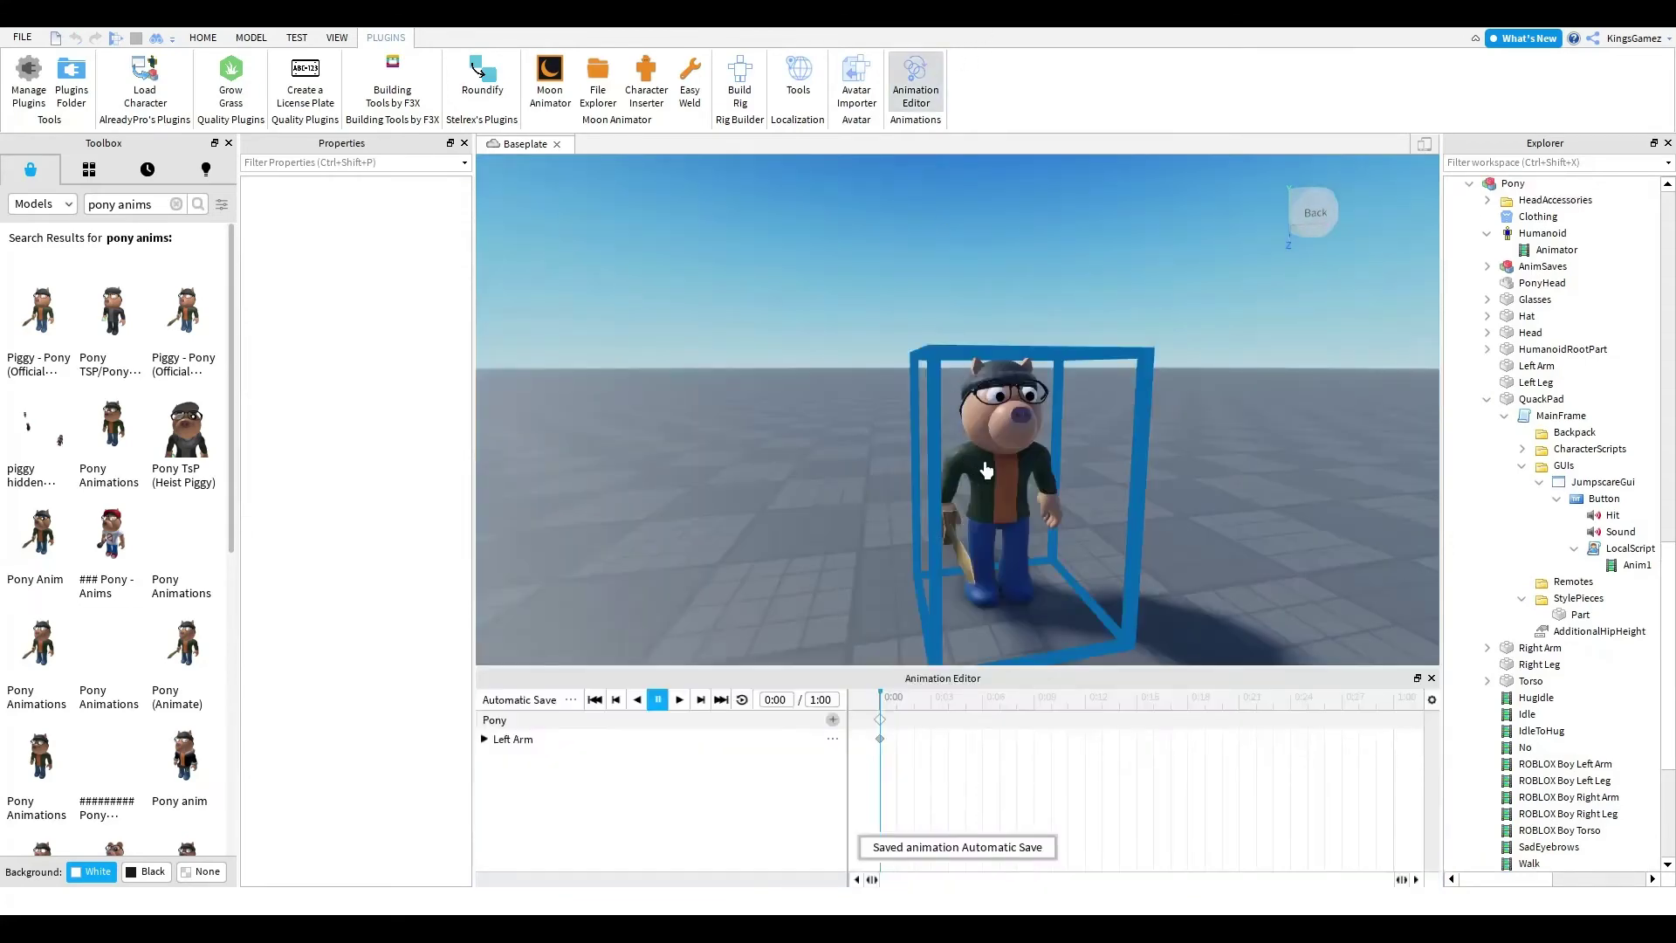
left_click(925, 532)
key("space")
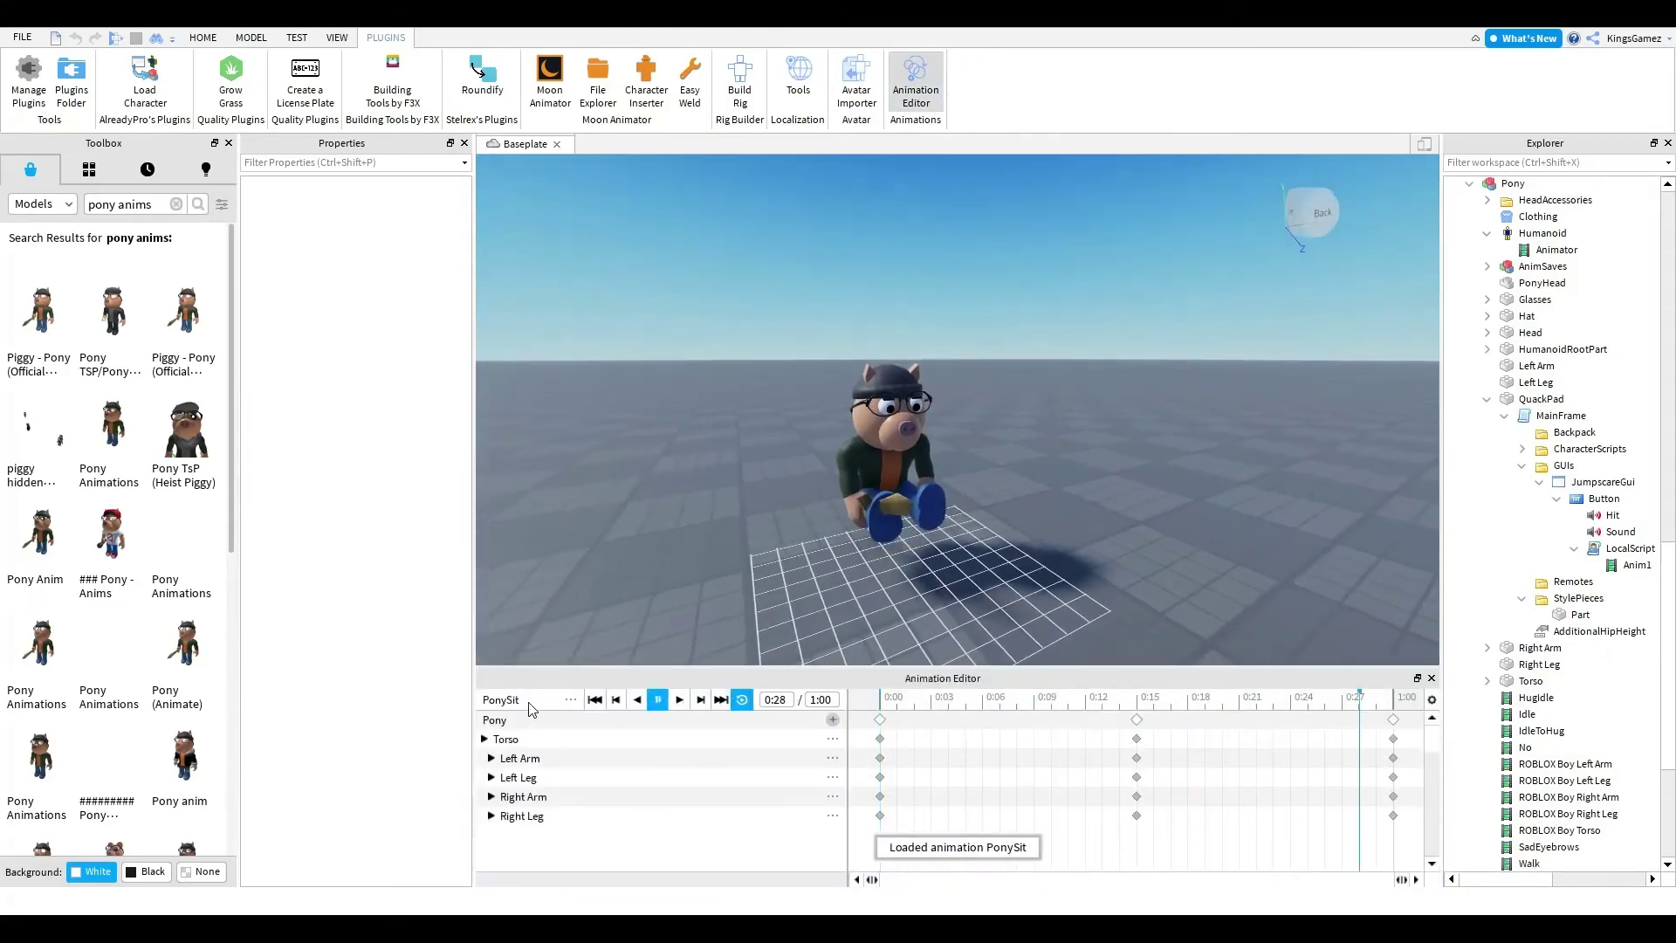
- Load the inserted Pony's PO-Hit animation and view the character up close from the front
left_click(708, 736)
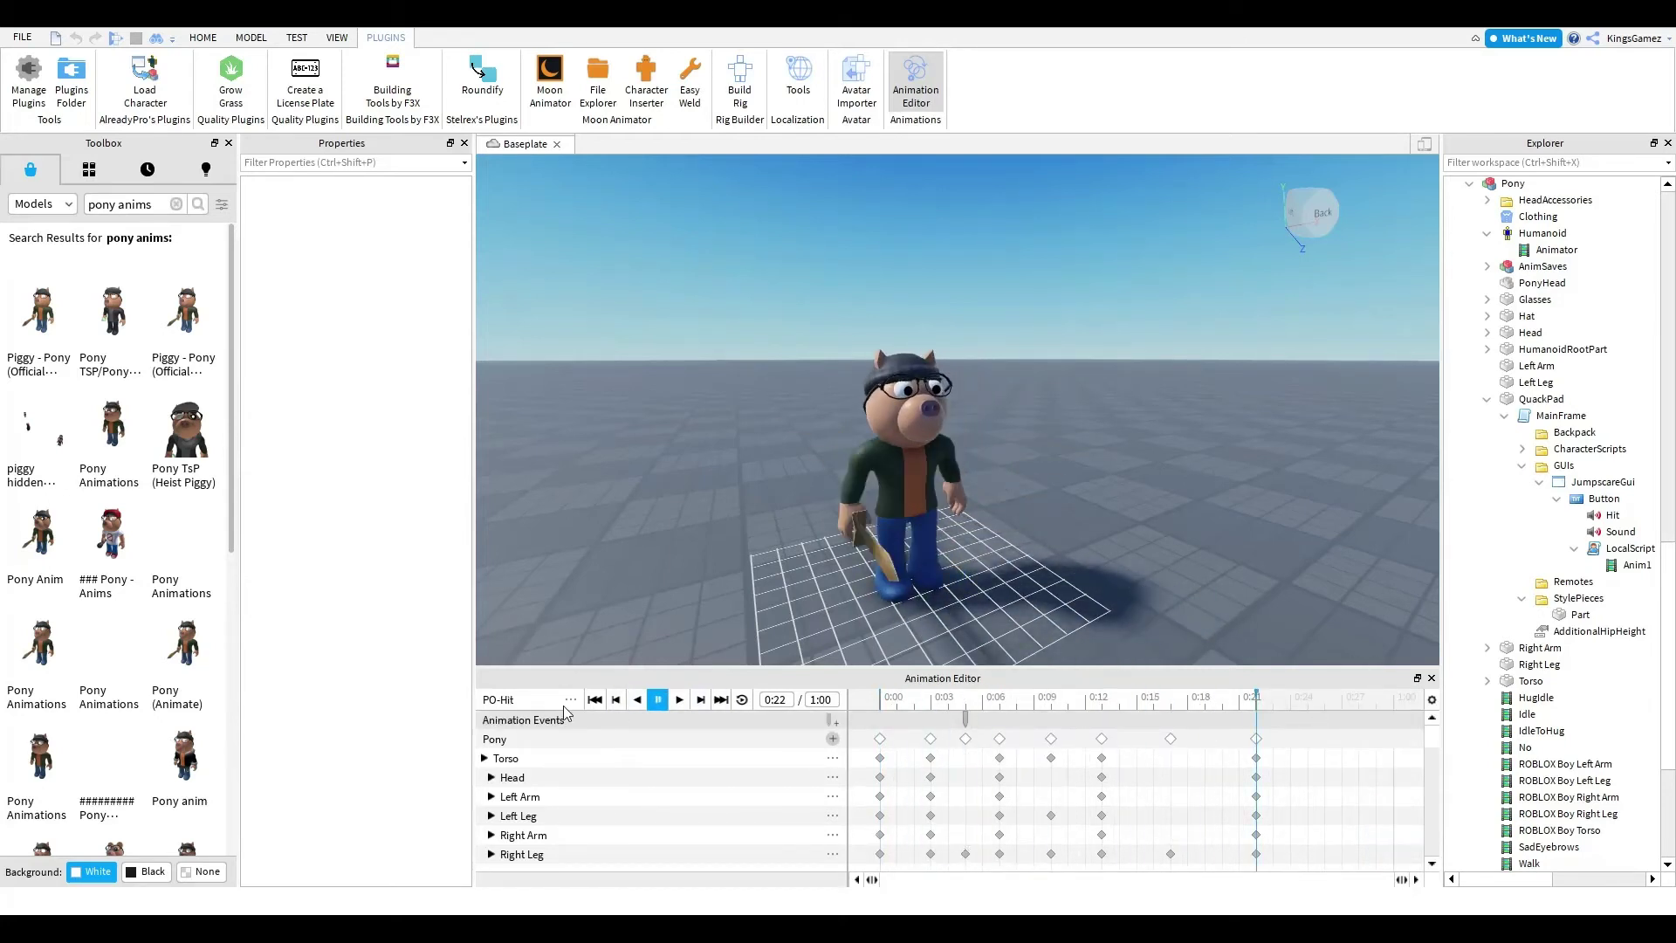
scroll(713, 548, "up", 2)
right_click_drag(712, 548, 712, 548)
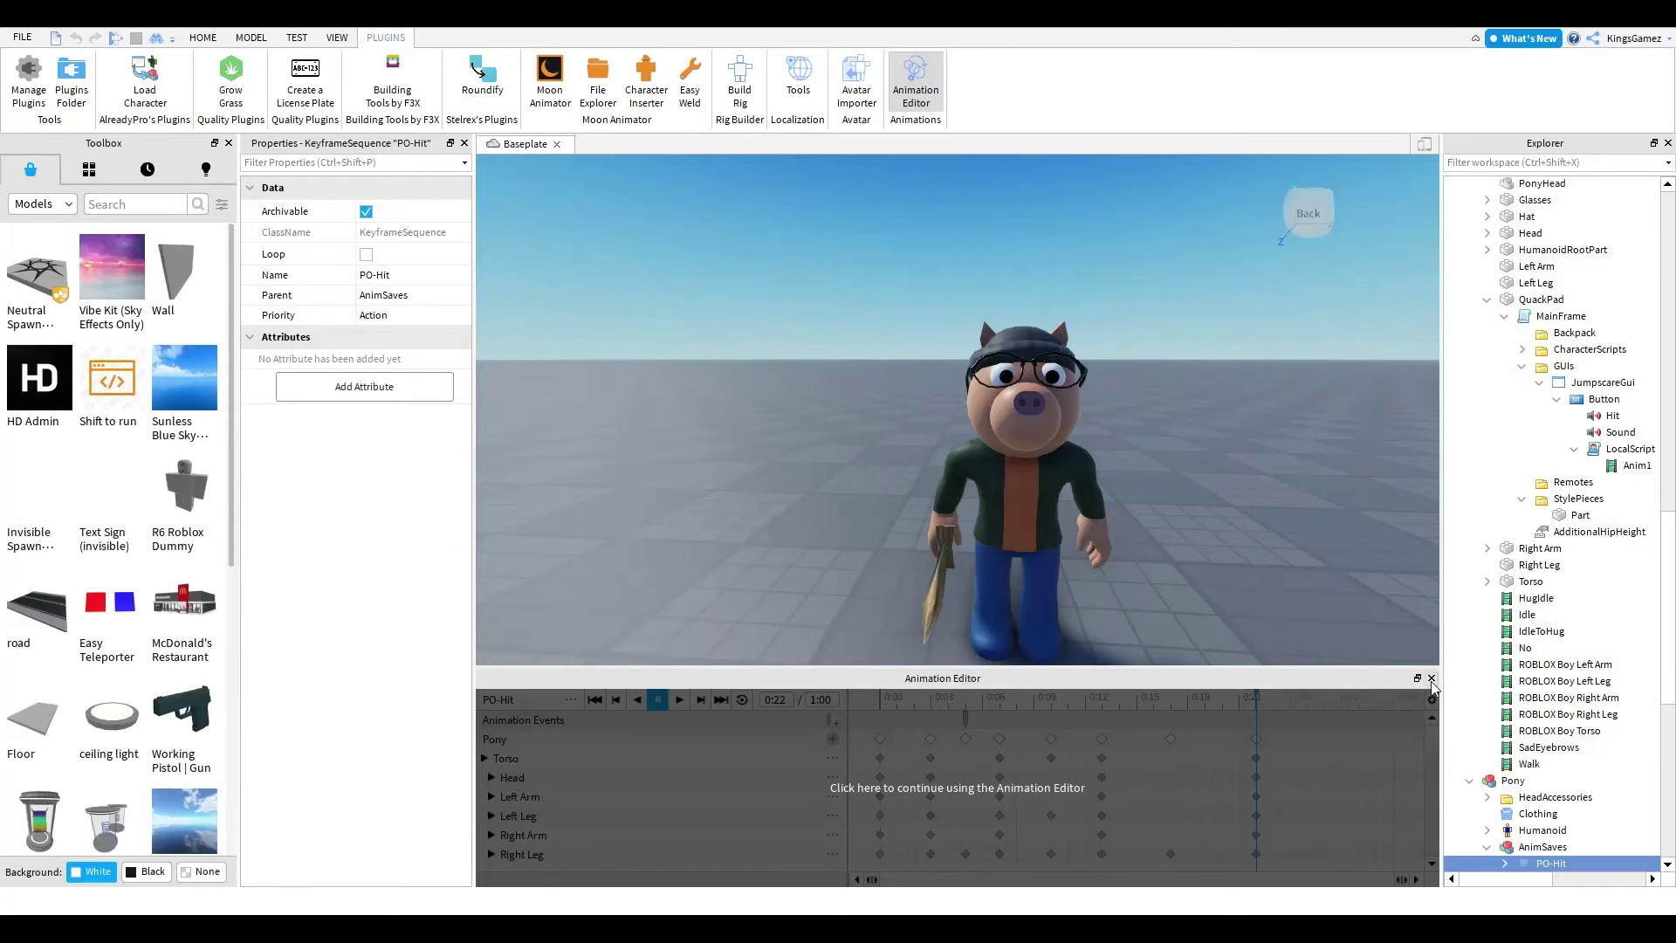
- Close the Animation Editor, delete the inserted Pony animation model and select the original Pony morph beside the QuackPad
left_click(1431, 679)
left_click(1023, 572)
key("Delete")
right_click_drag(1015, 541, 1014, 541)
key("w")
left_click(961, 528)
scroll(970, 524, "down", 5)
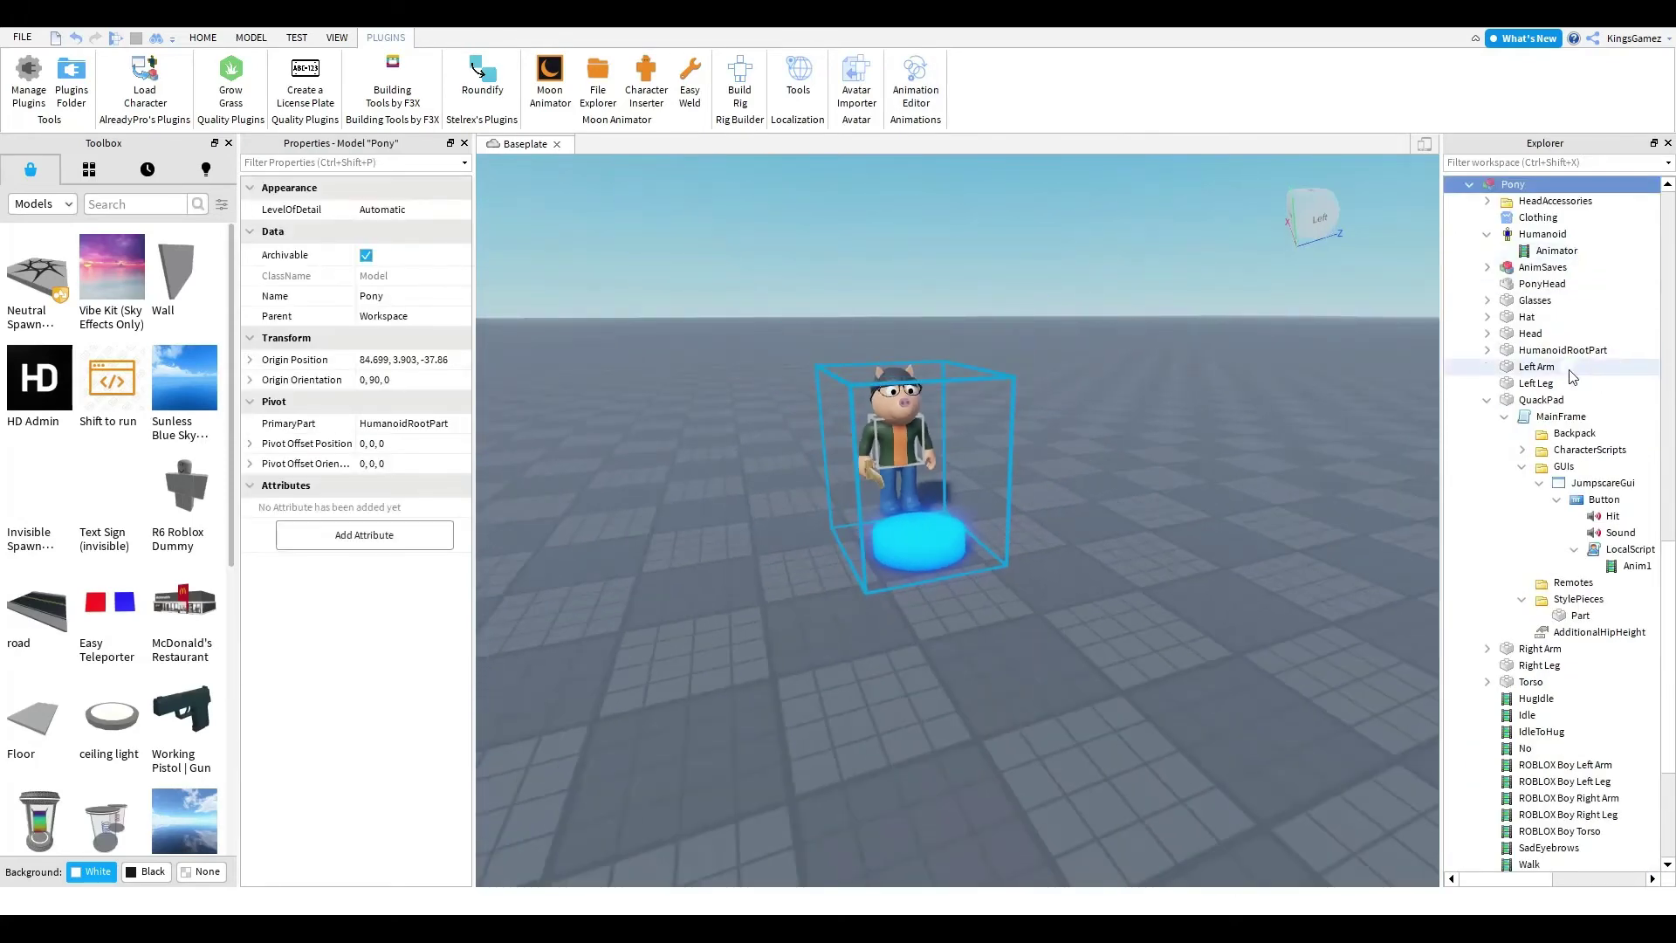
key("f")
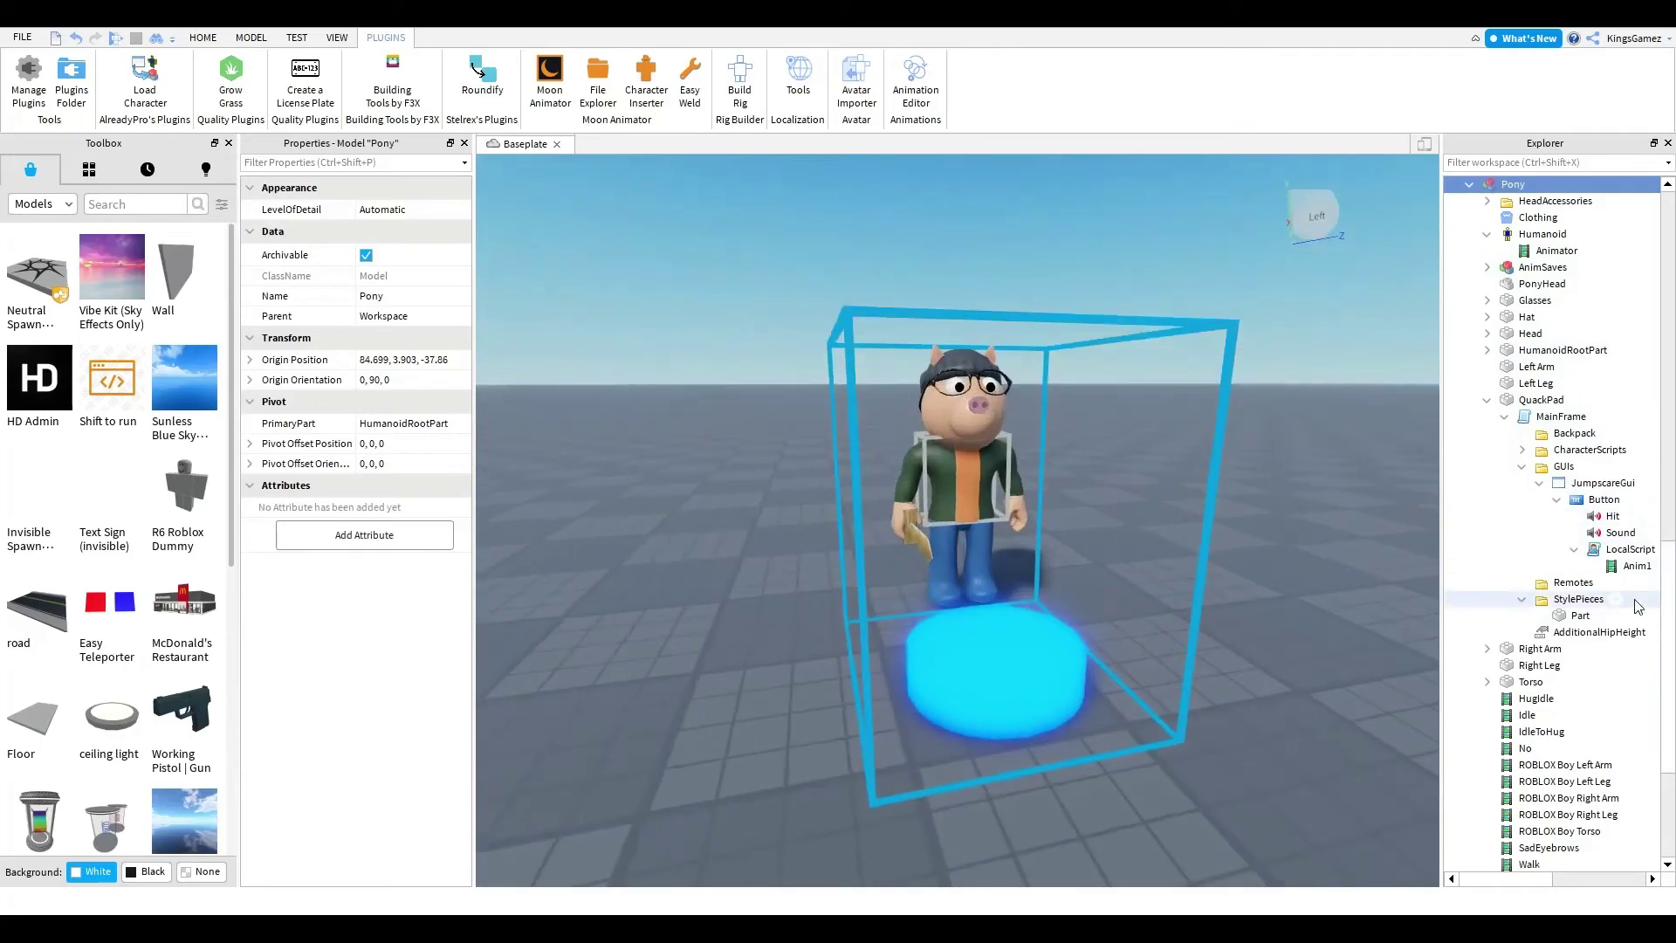
left_click(1615, 567)
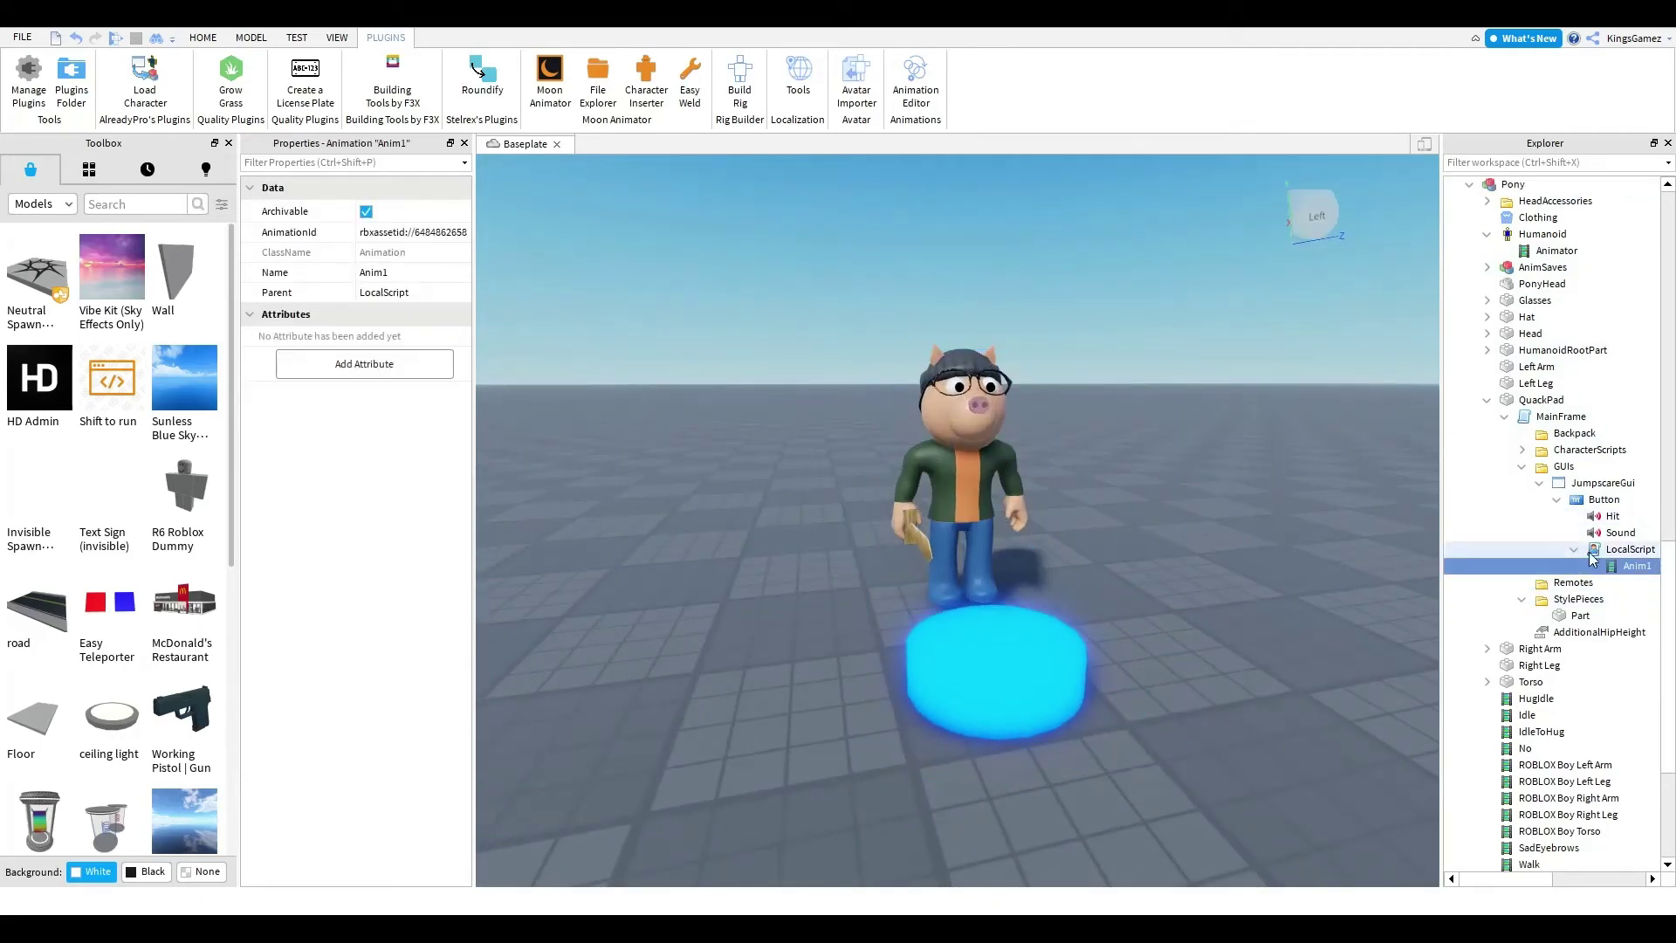
left_click(1588, 550)
left_click(1622, 566)
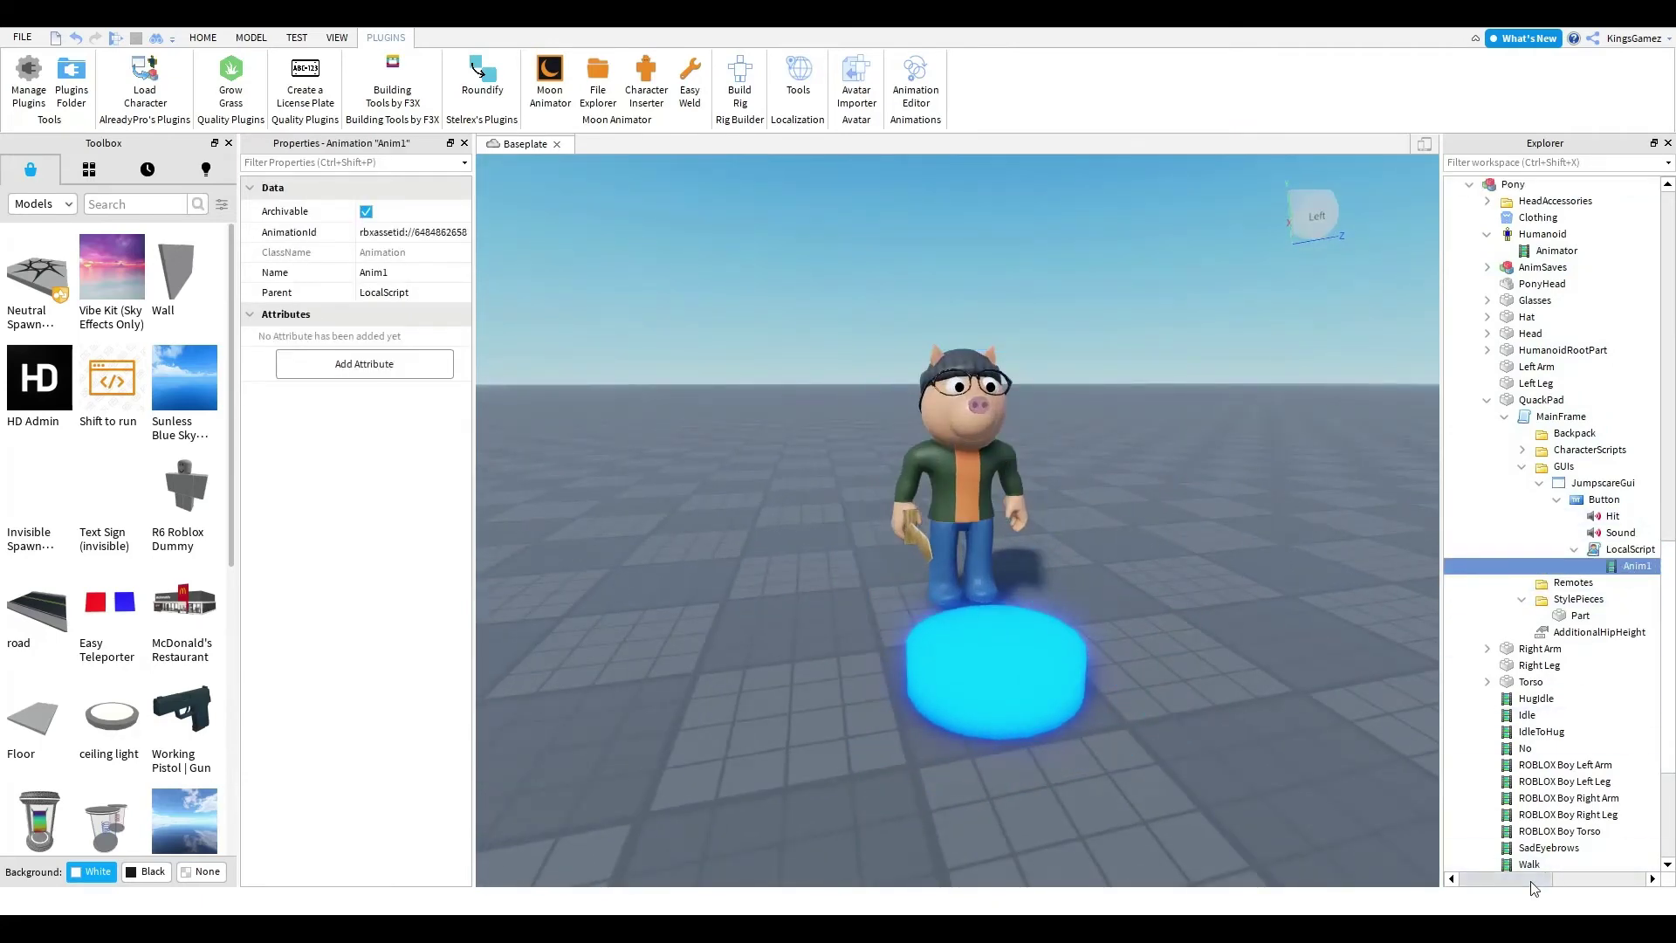
left_click_drag(1534, 888, 1557, 887)
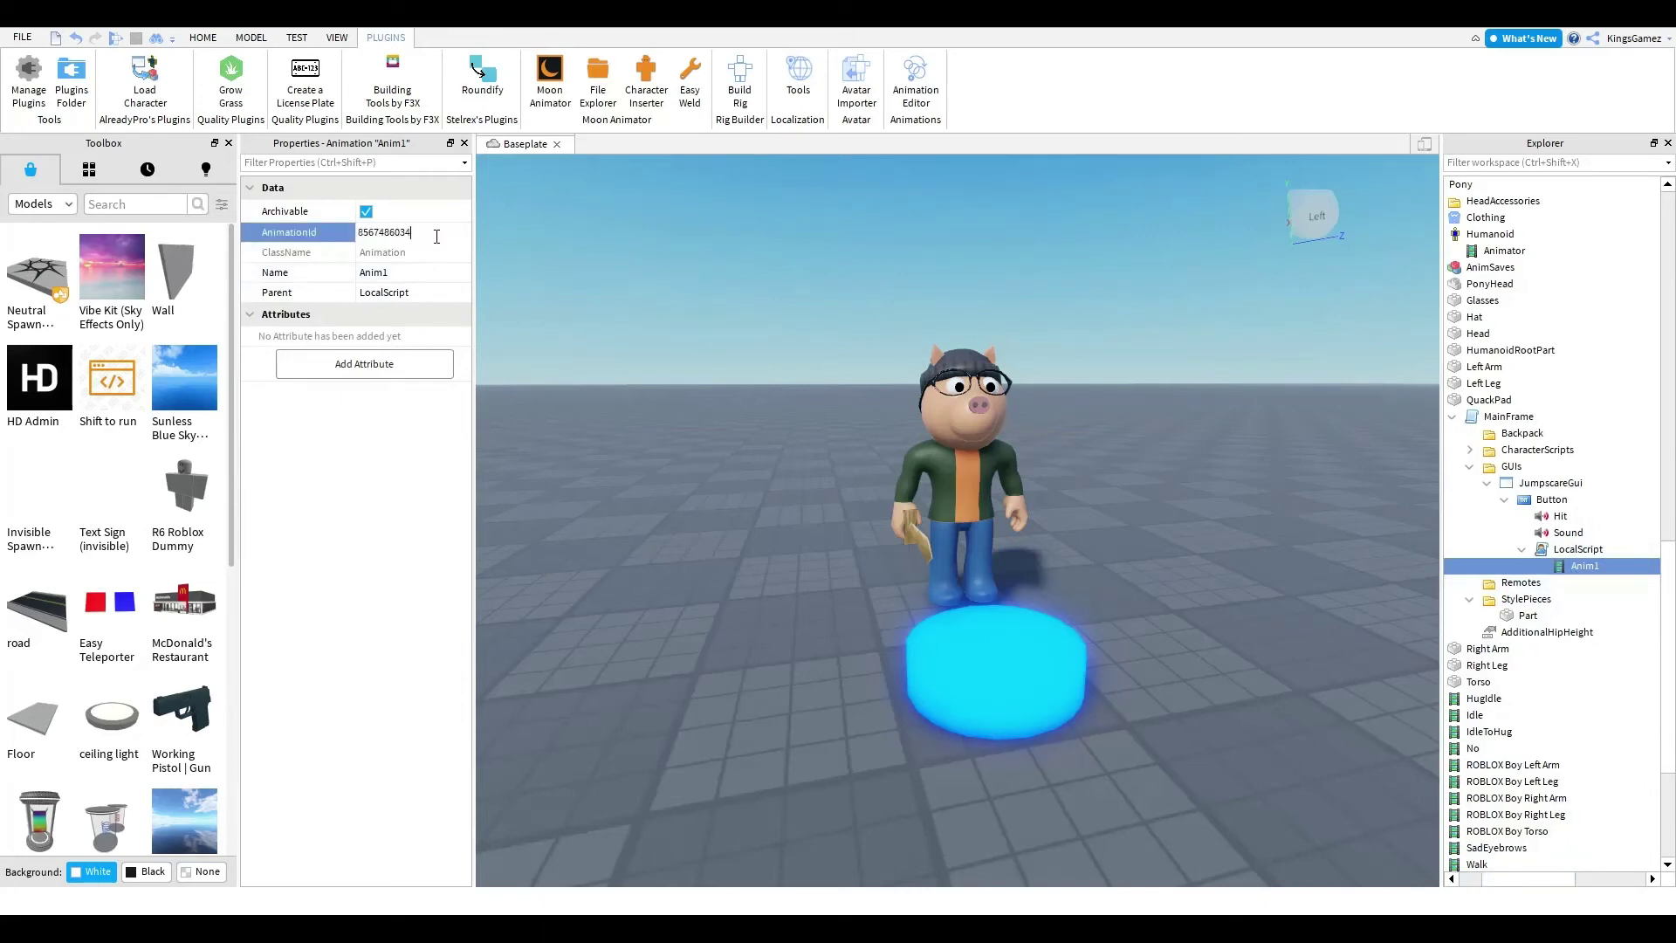
- Start a play test from the current view and close the Properties panel for a wider game view
left_click(297, 38)
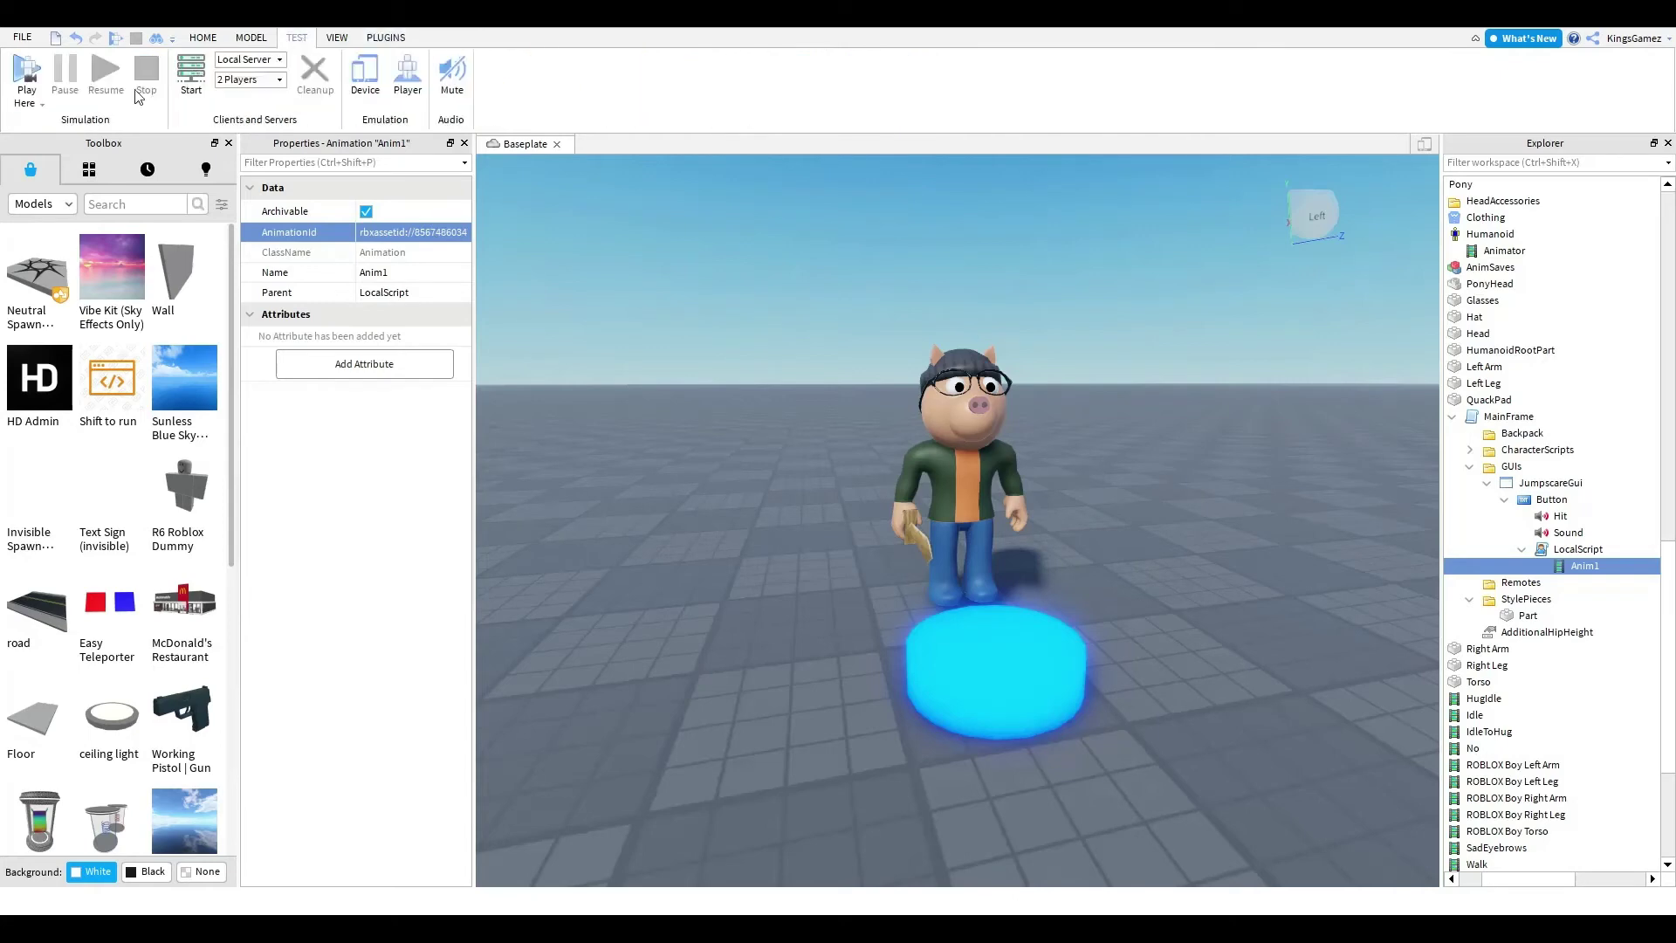
left_click(29, 91)
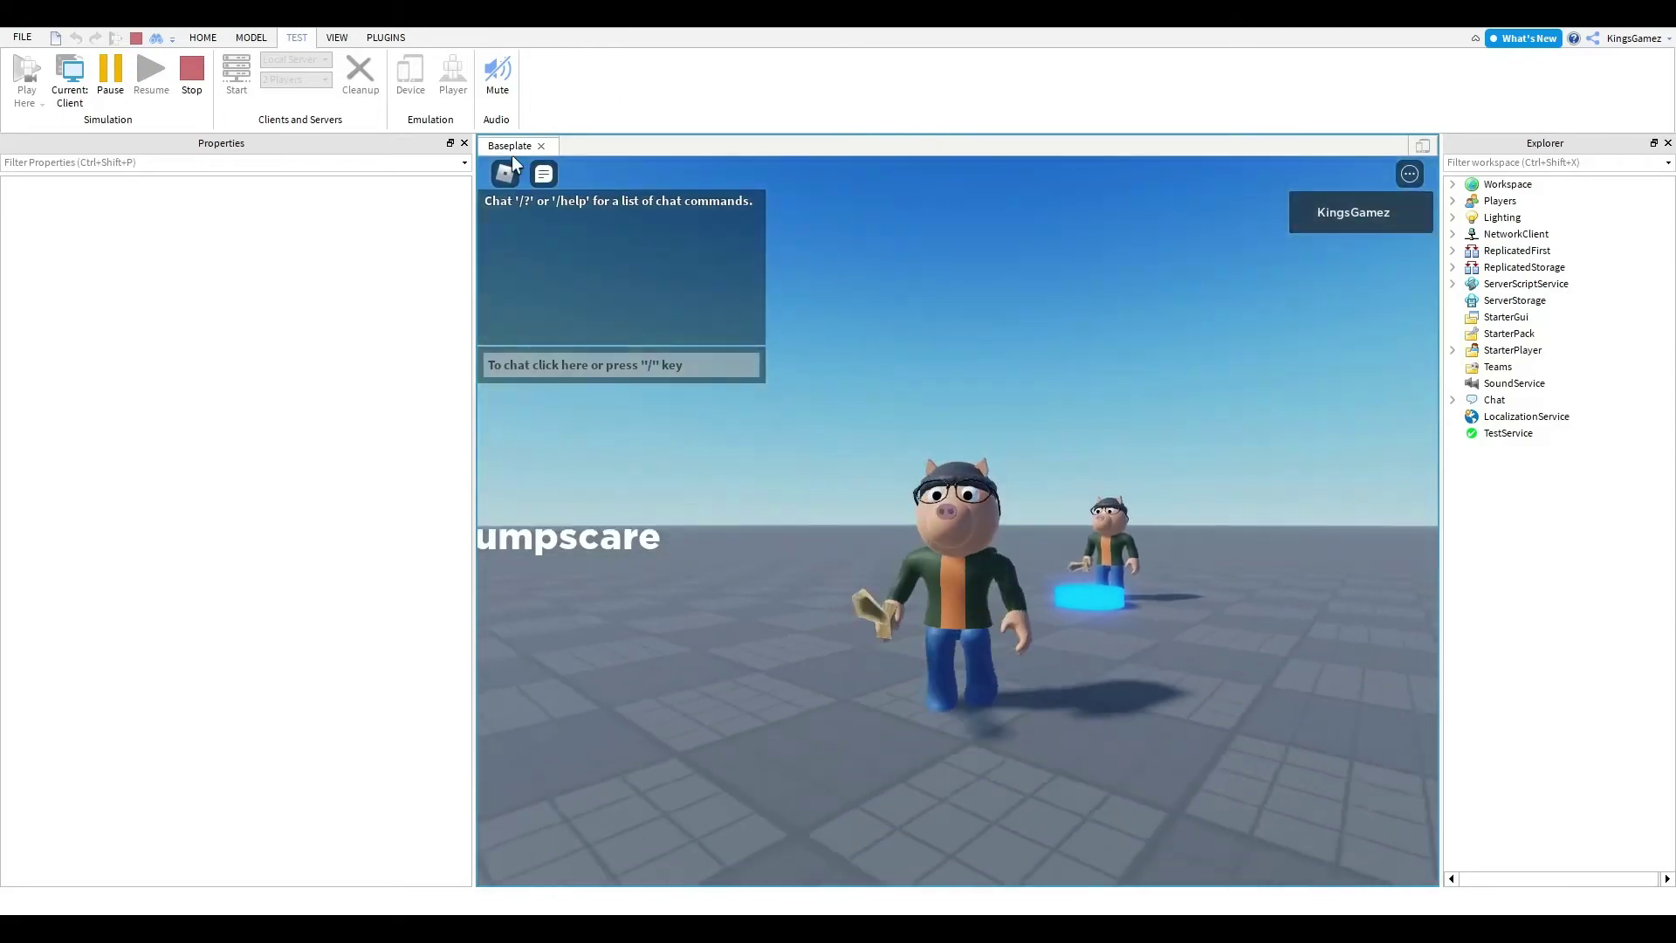
left_click(464, 142)
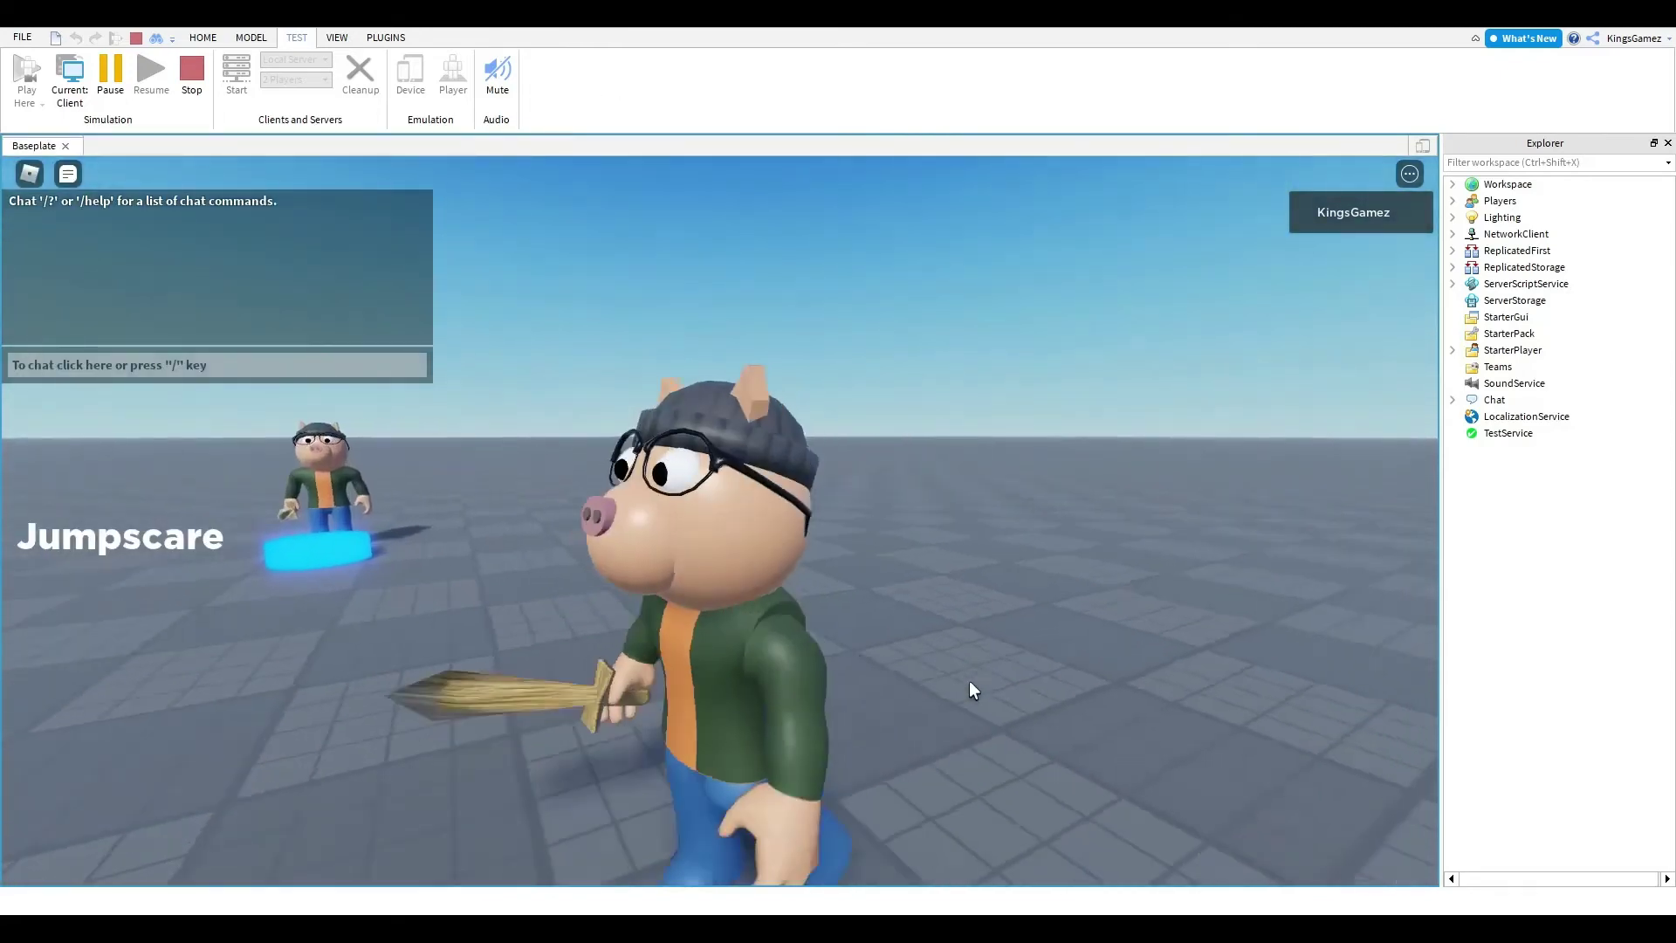
- Walk the Pony character around and trigger the Jumpscare to test its hit animation, ending the play test
key("w")
right_click_drag(969, 681, 969, 681)
key("s")
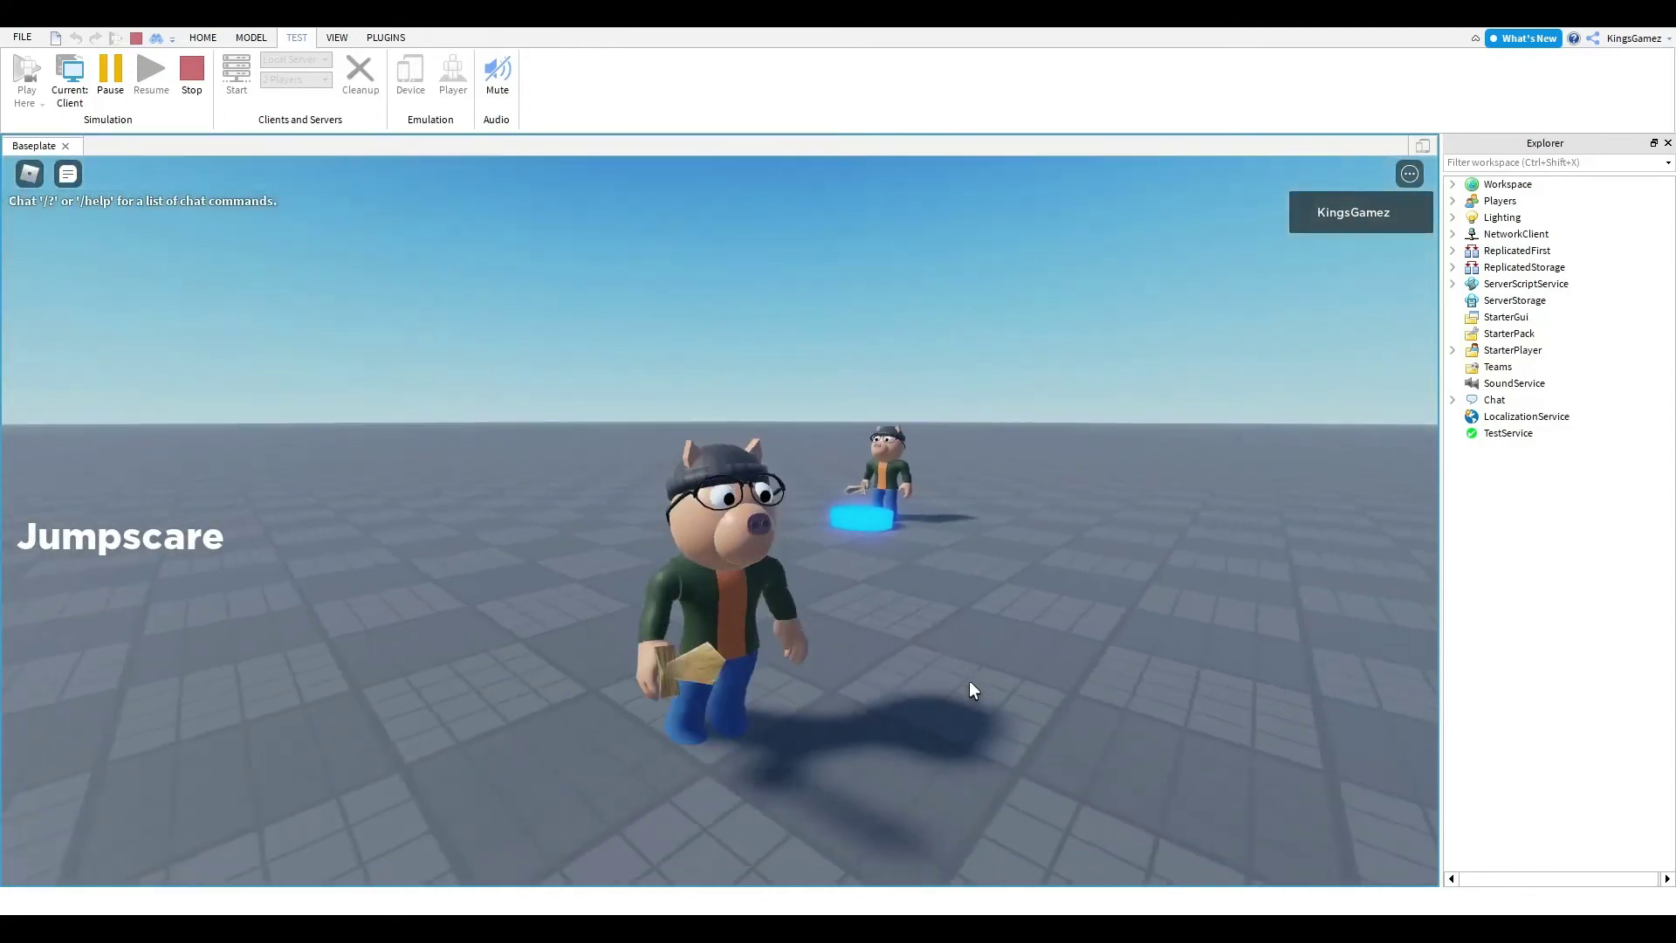
key("s")
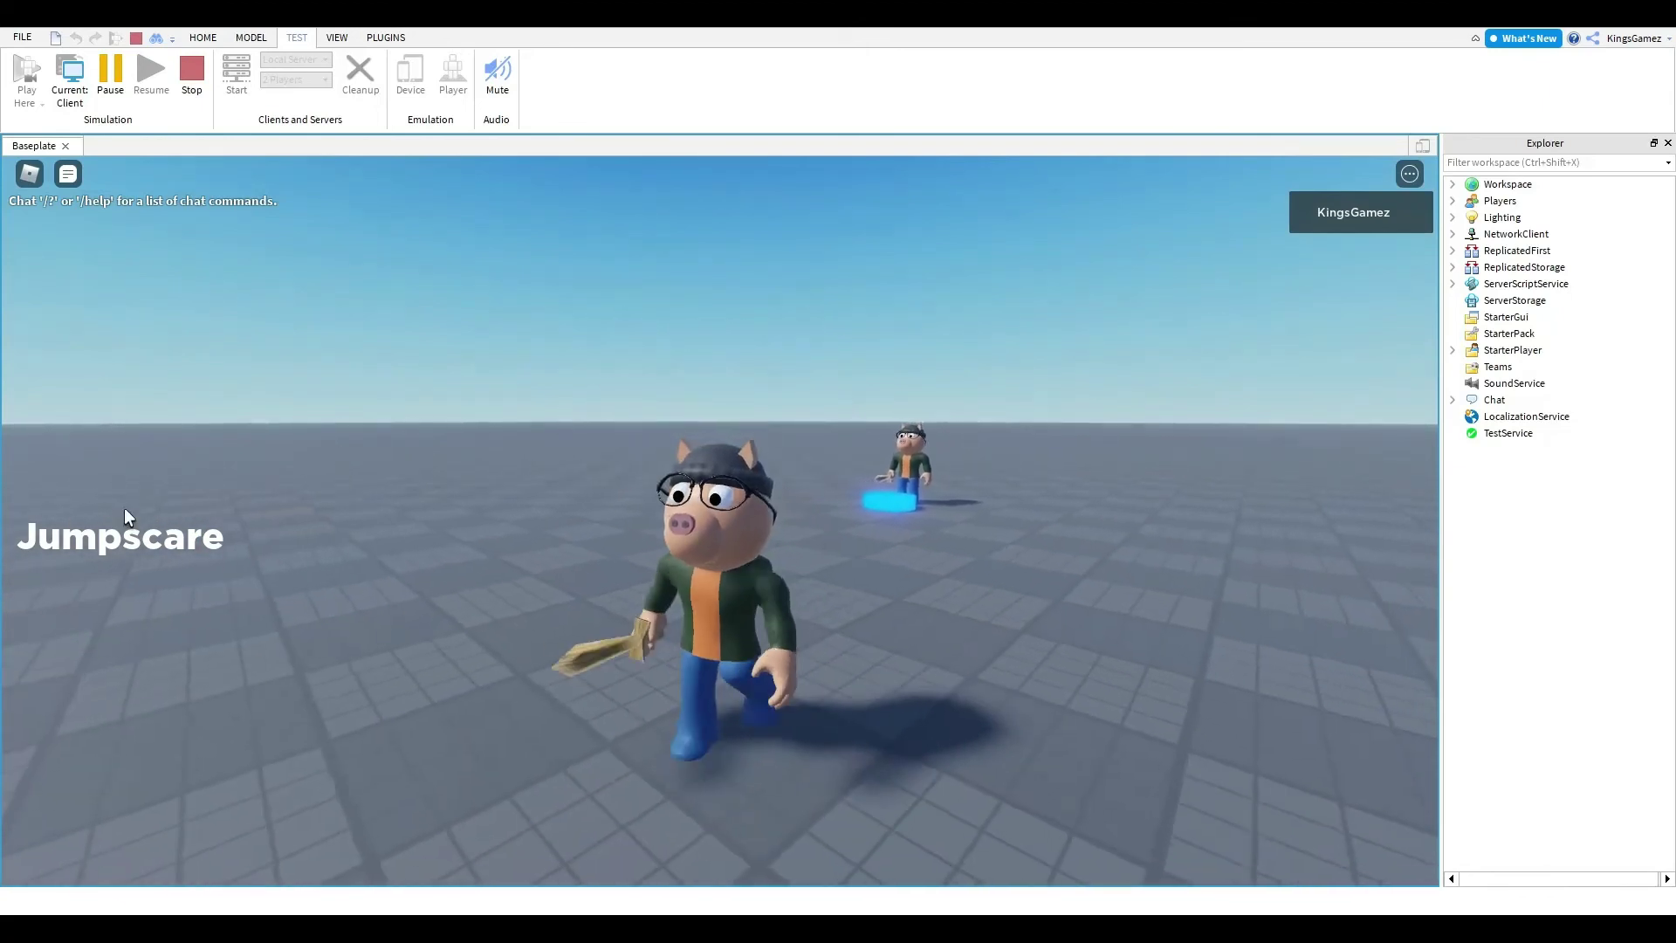
right_click_drag(781, 426, 781, 426)
key("s")
left_click(222, 548)
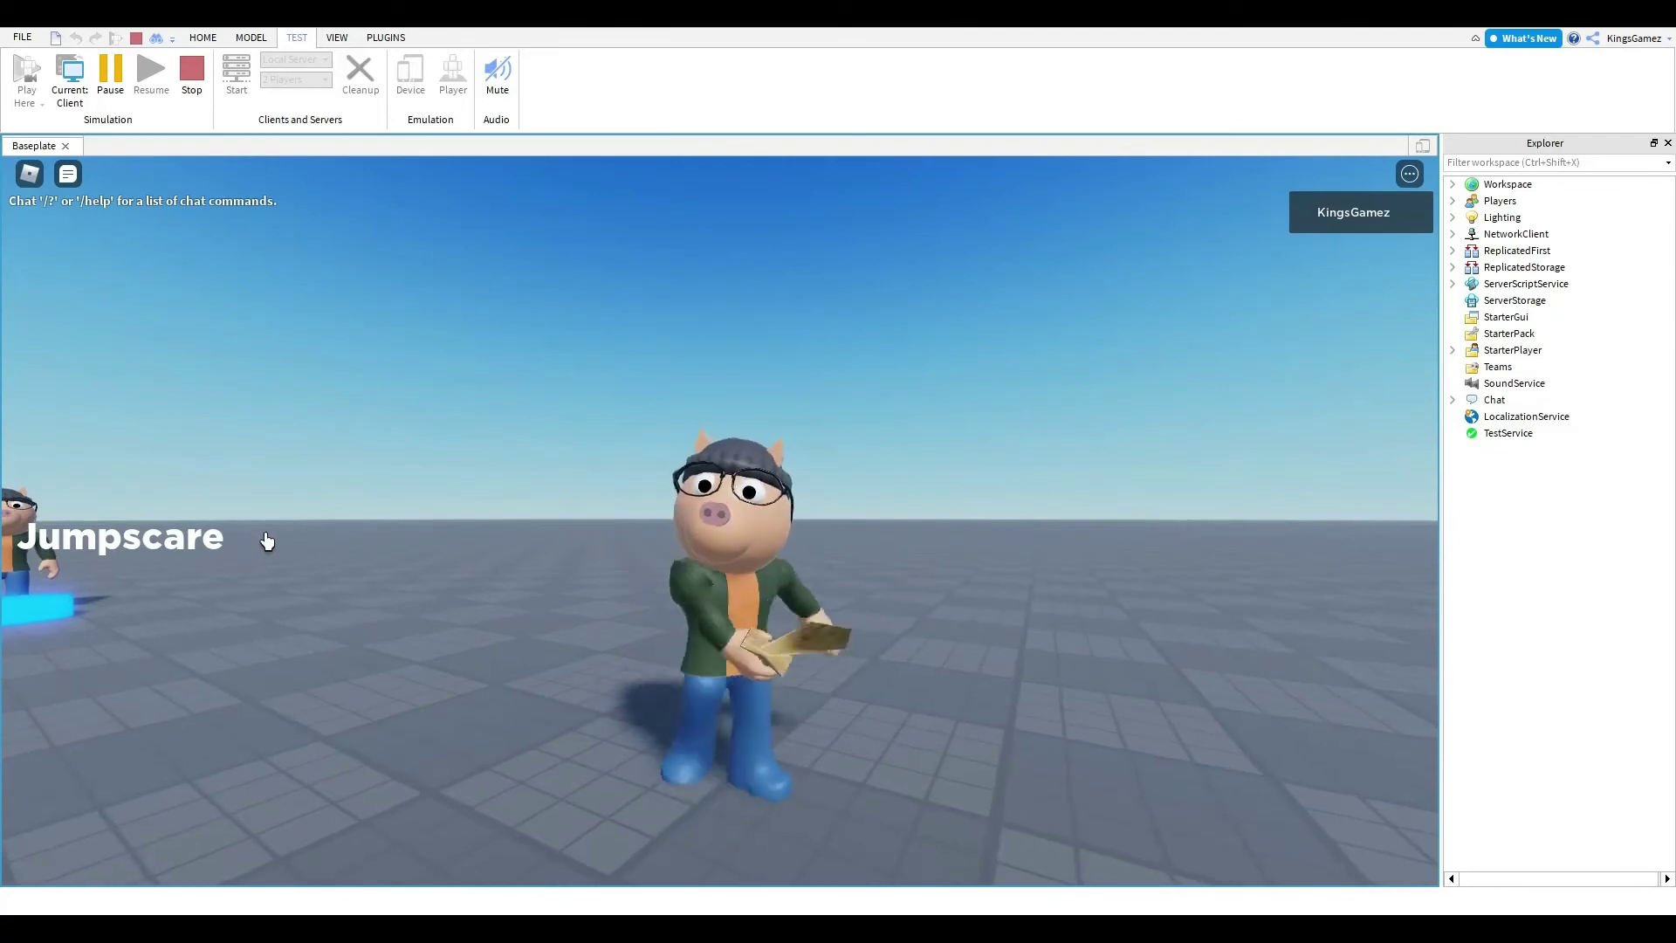
right_click_drag(515, 490, 515, 491)
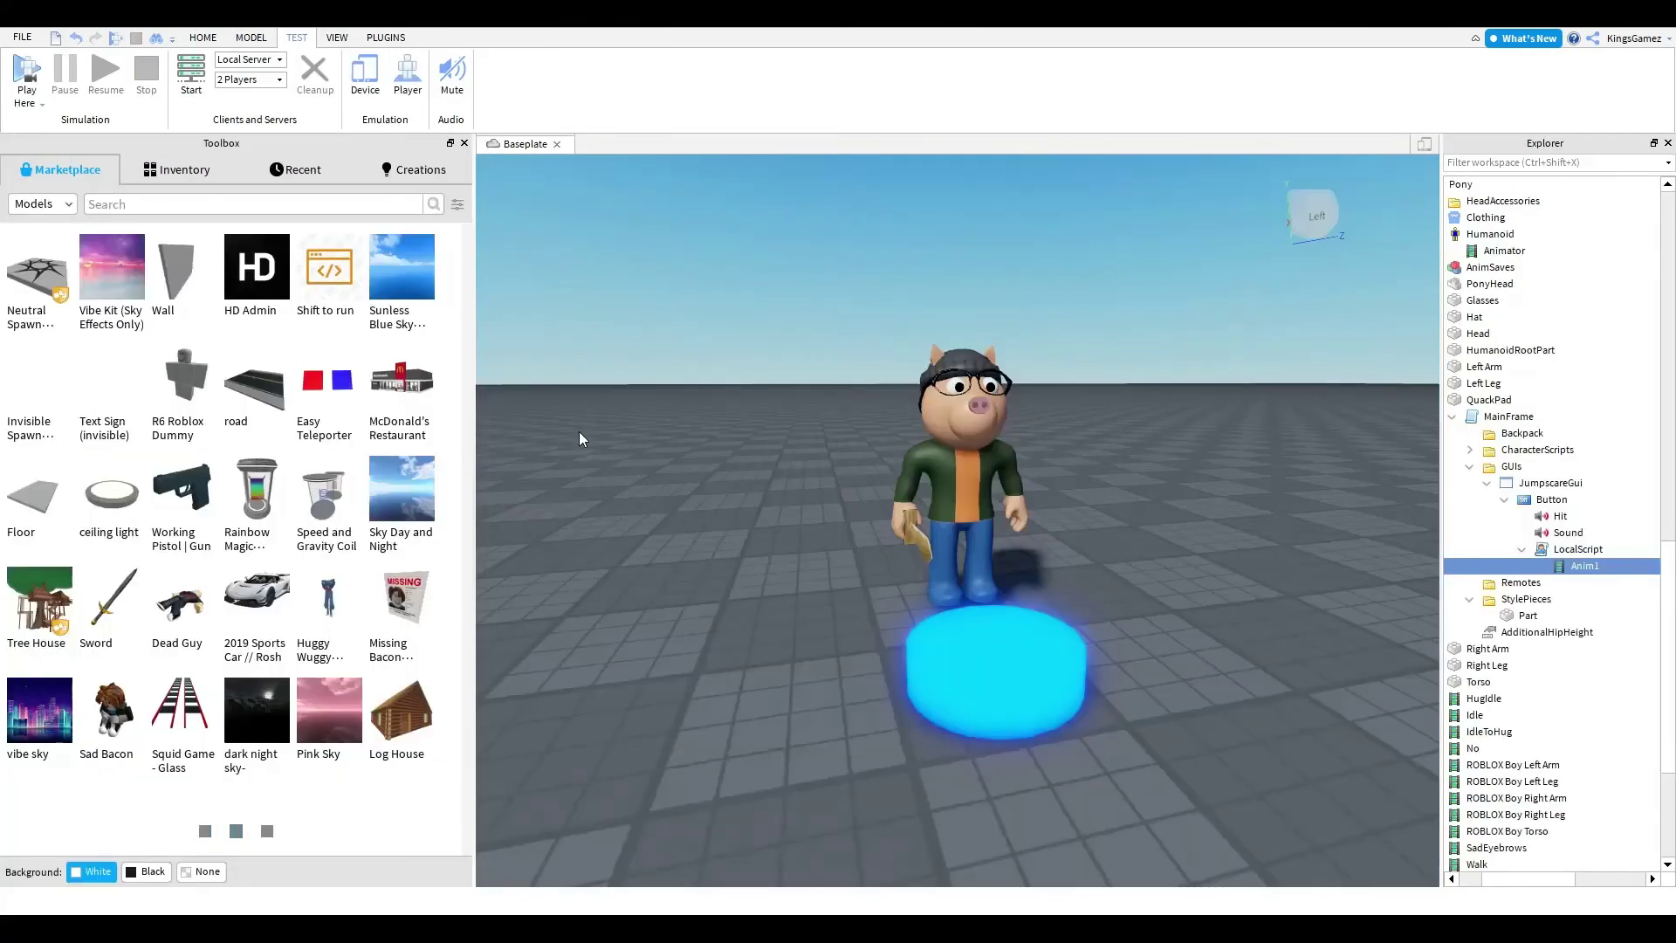
- Select the Pony morph and collapse its Humanoid and QuackPad branches in the model tree
left_click(921, 412)
key("w")
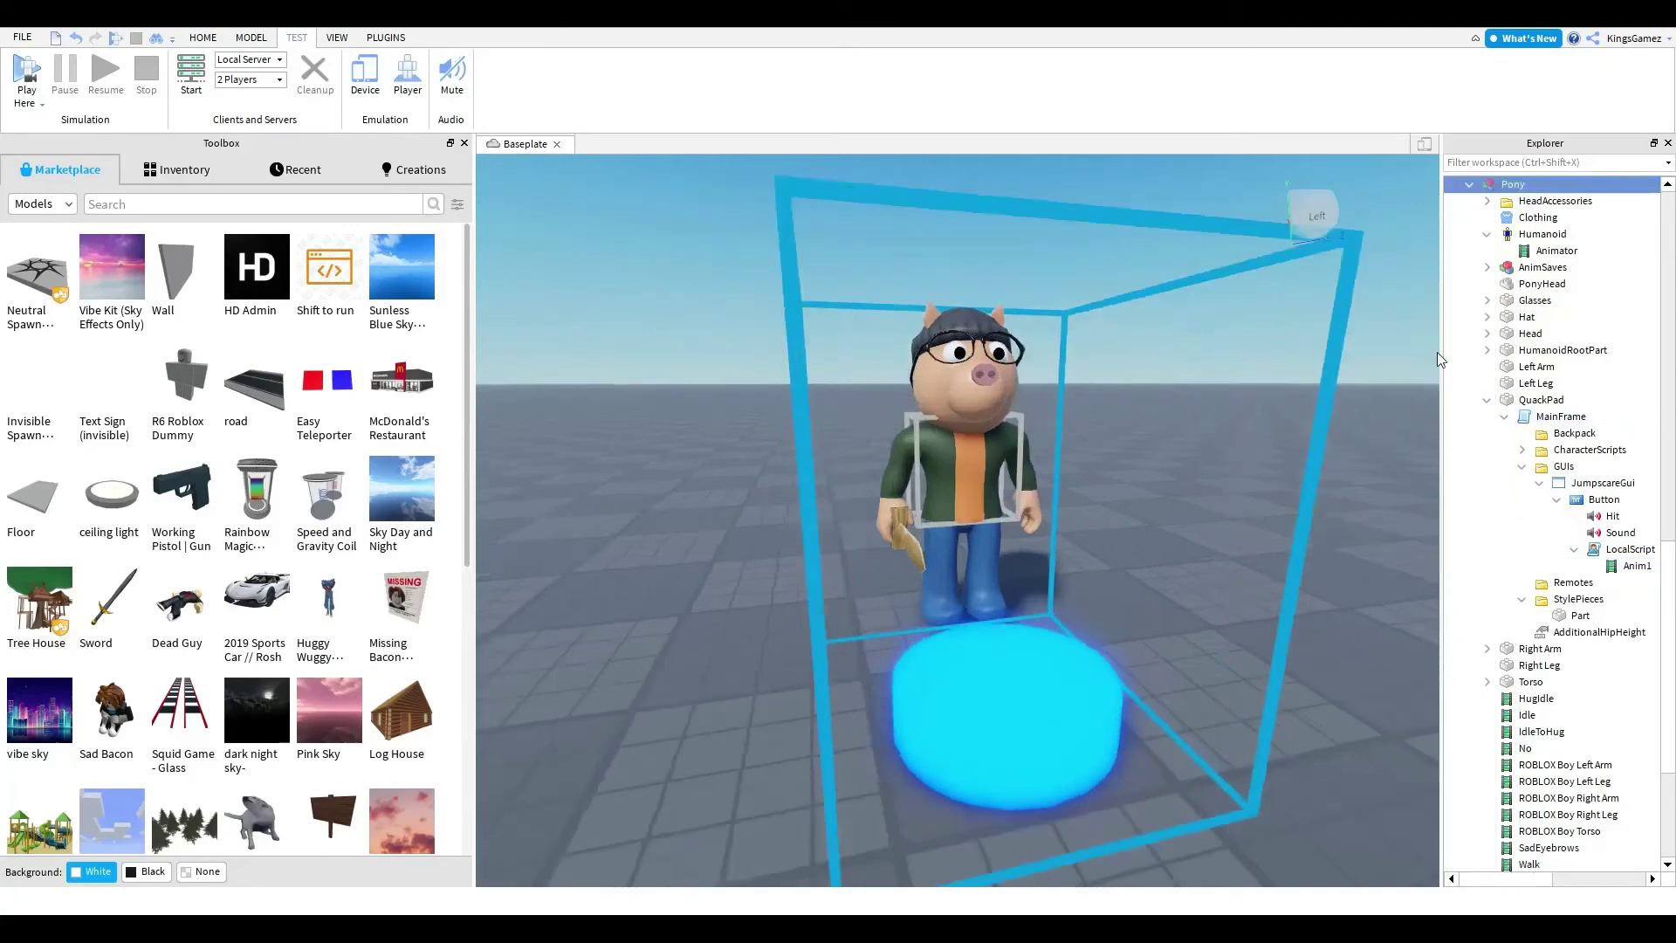
key("s")
left_click(1487, 235)
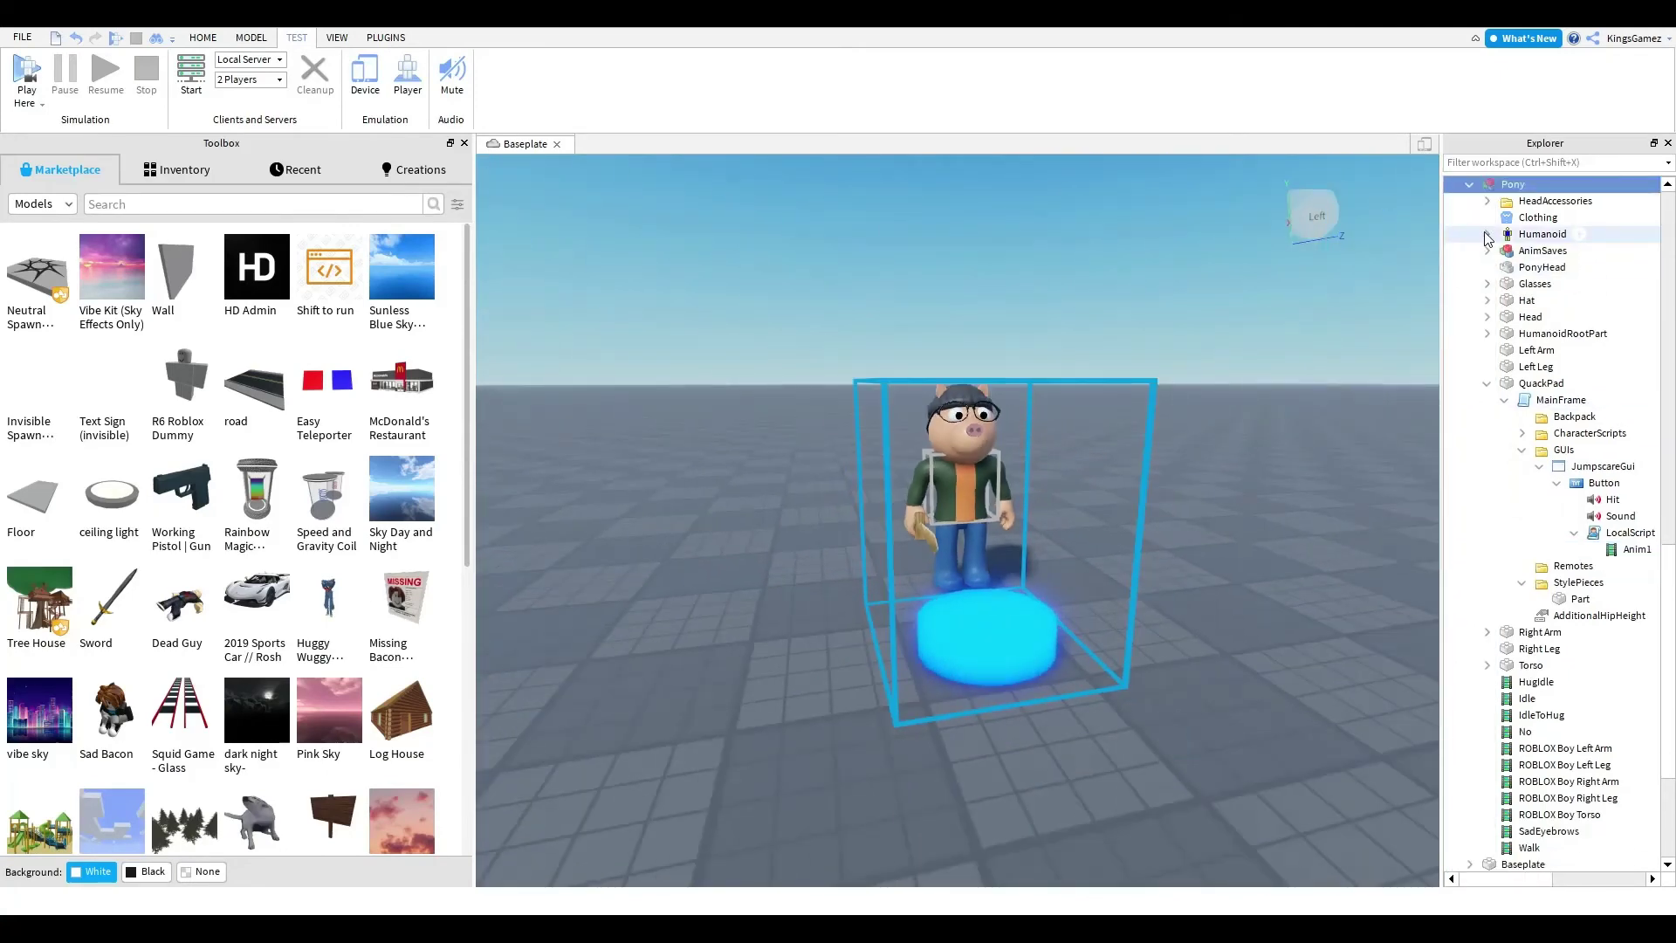
left_click(1487, 384)
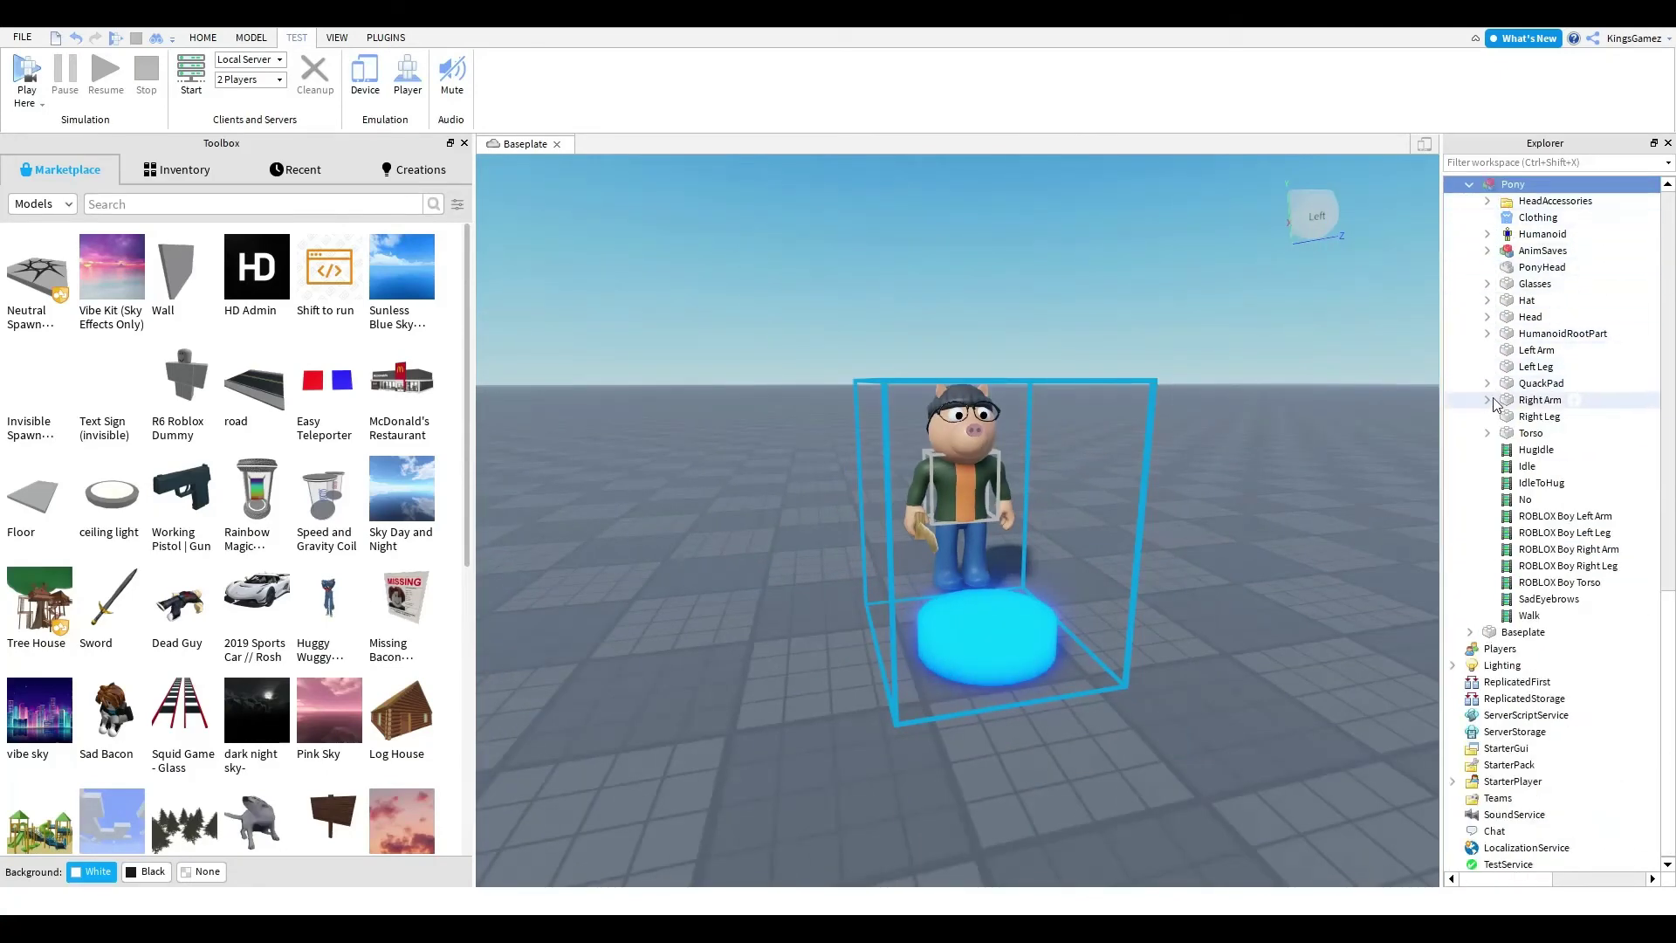
- Examine the contents of the Pony's Right Arm and QuackPad, collapsing both branches when done
left_click(1487, 400)
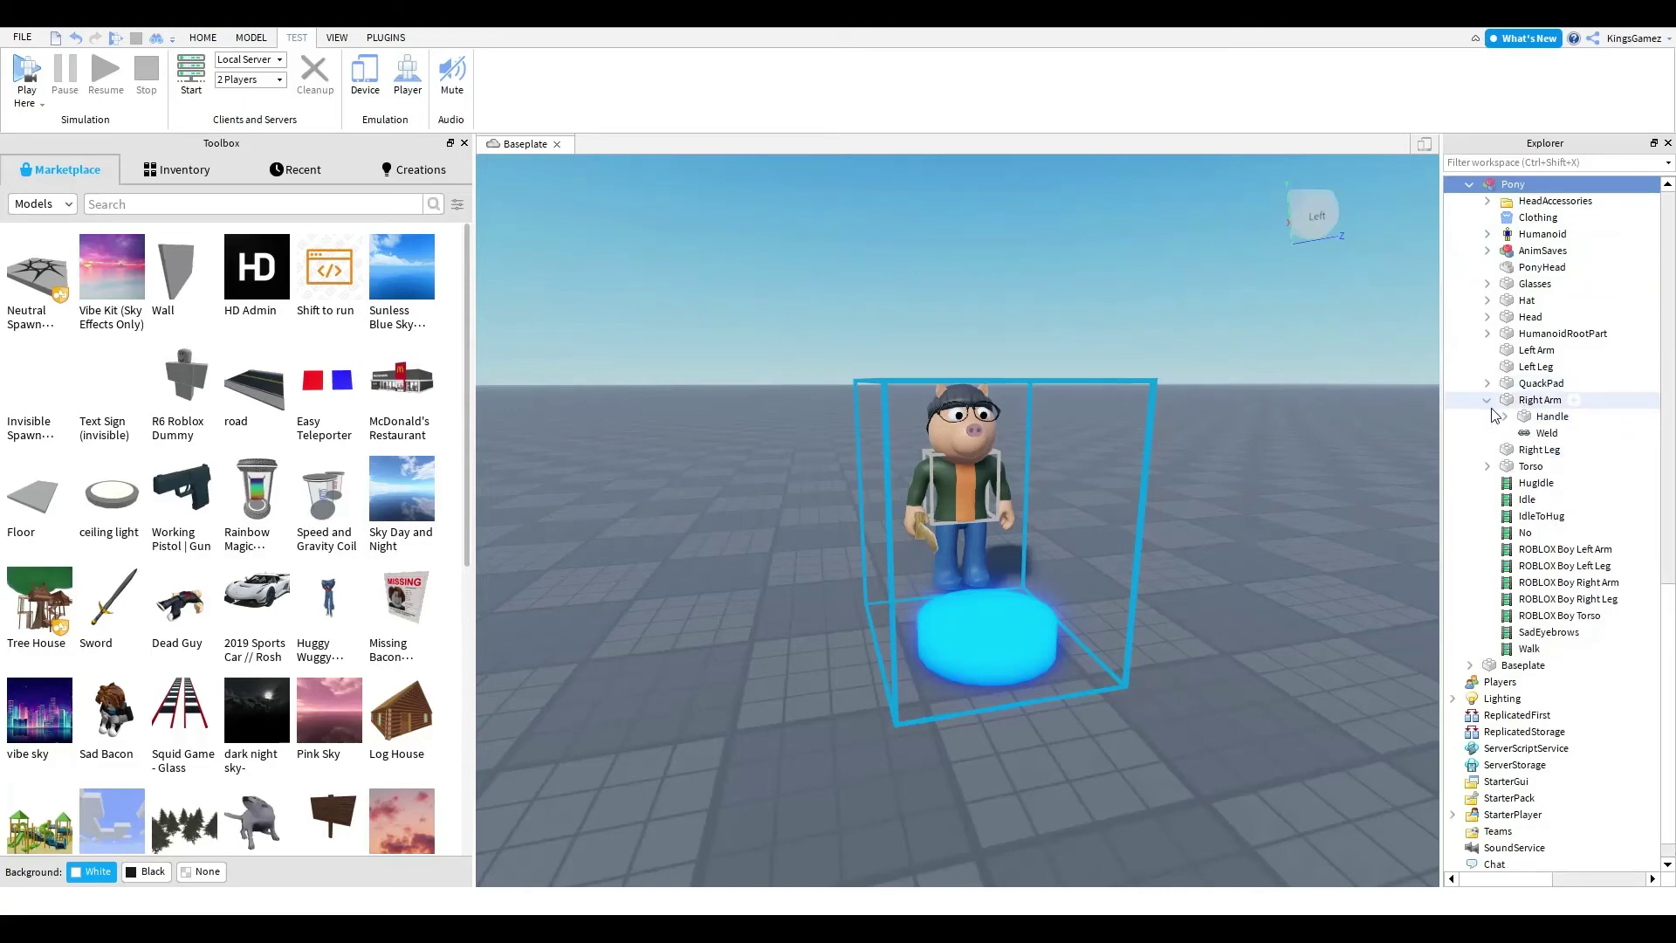
left_click(1504, 417)
left_click(1504, 417)
left_click(1539, 400)
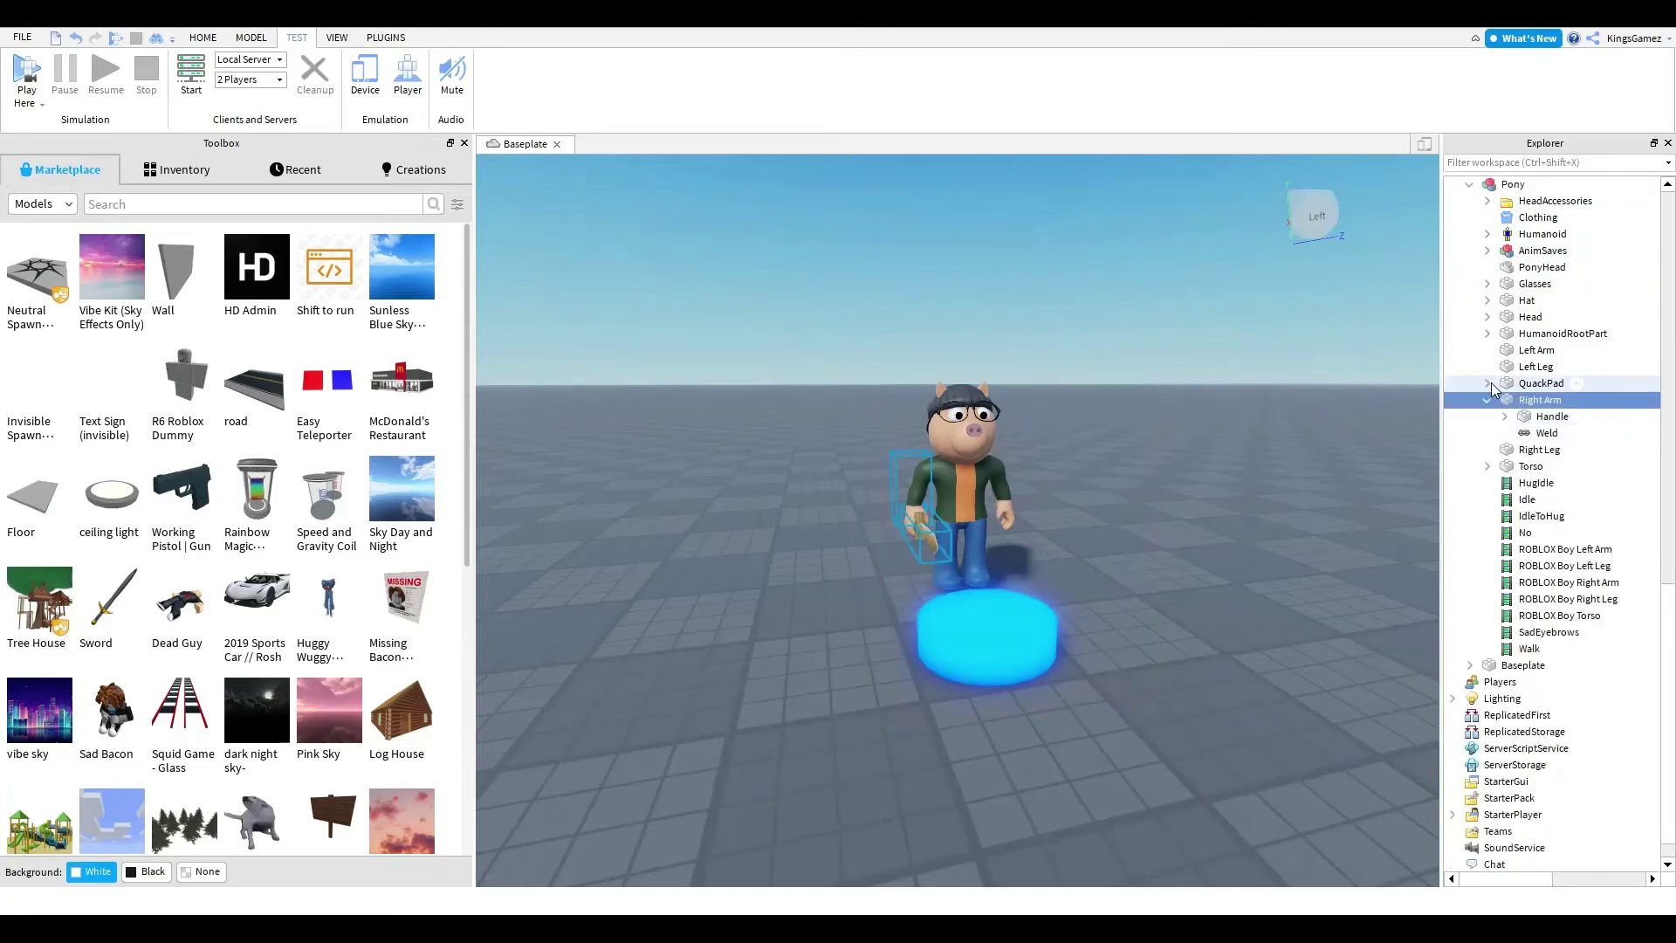
left_click(1487, 383)
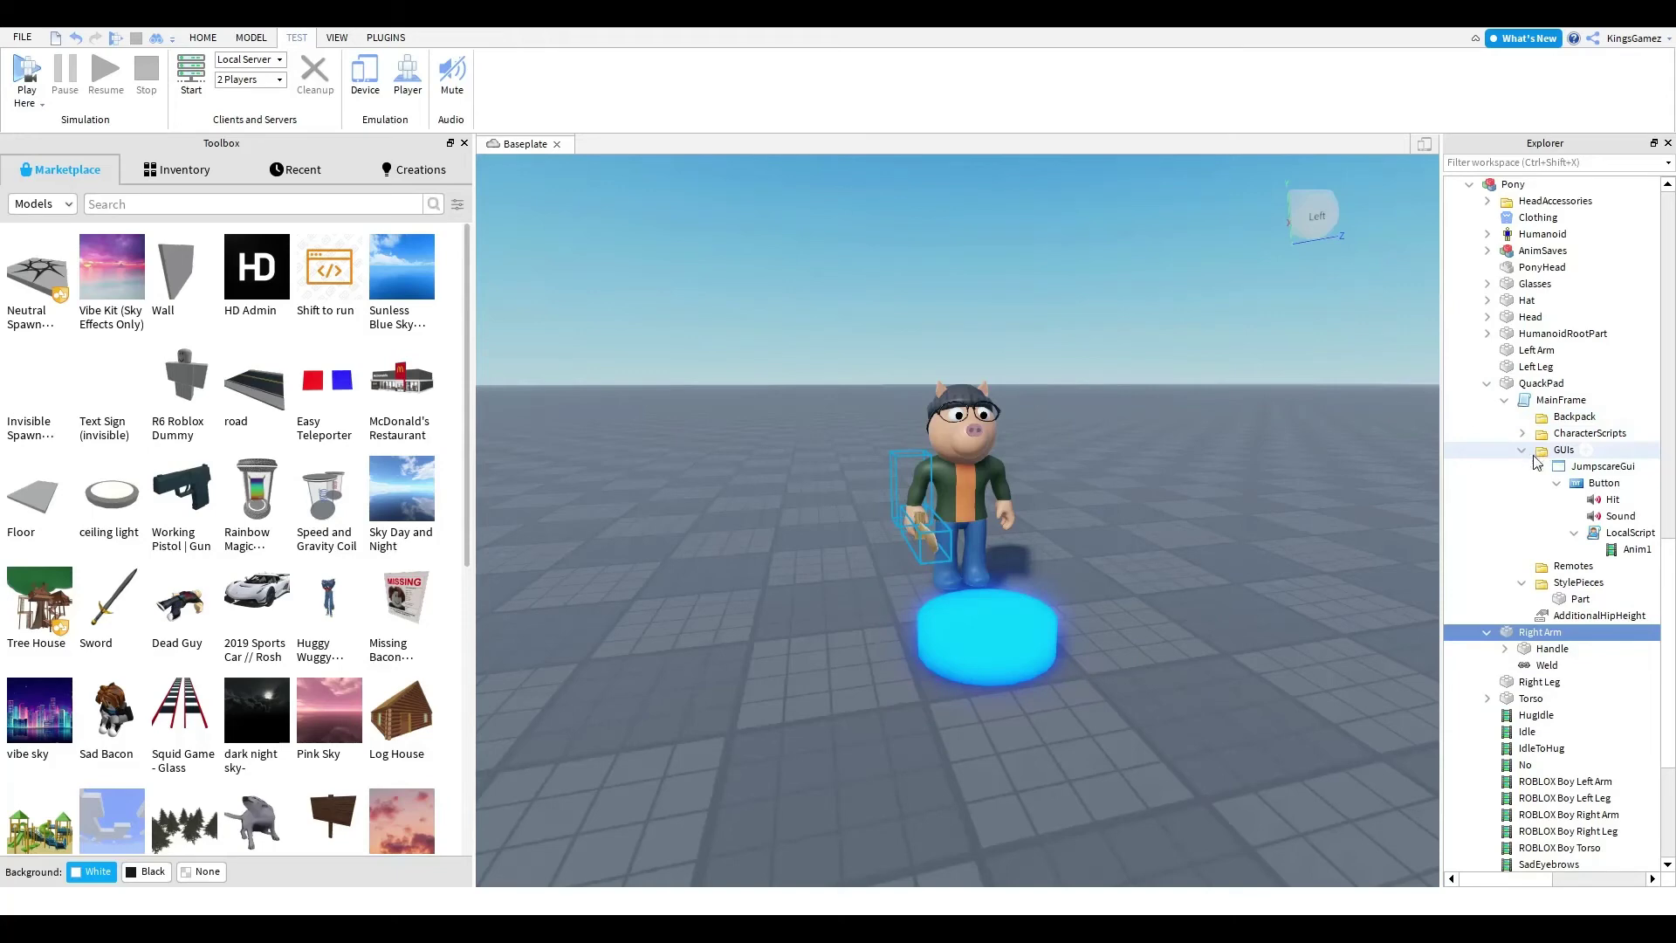
left_click(1523, 450)
left_click(1487, 384)
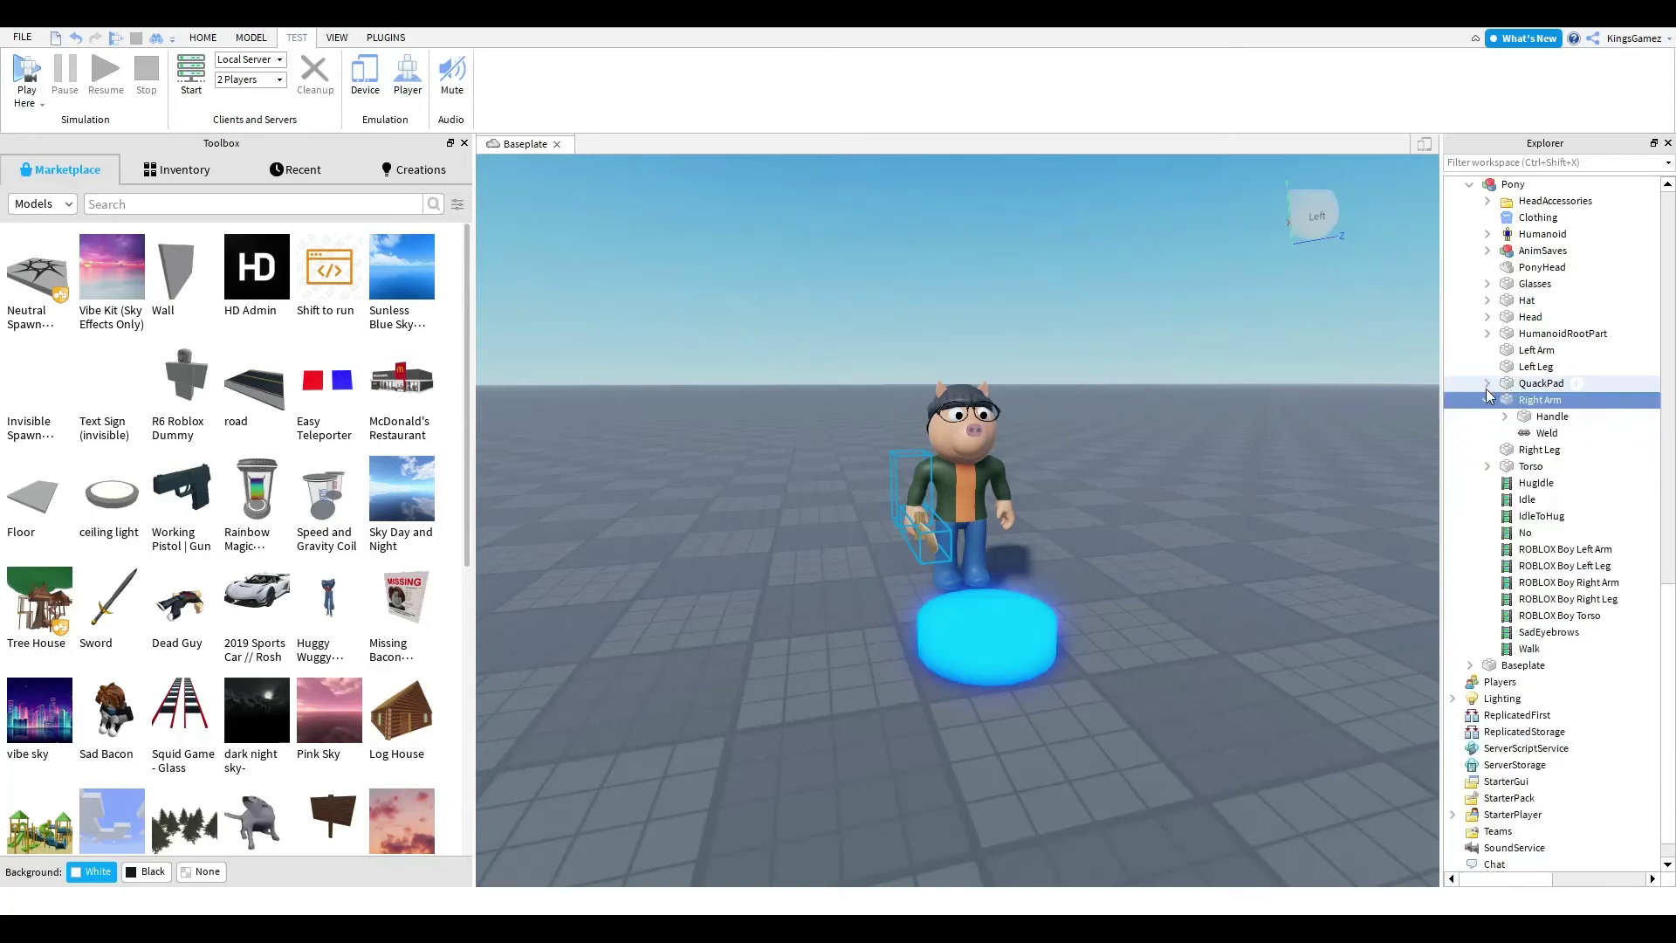
left_click(1488, 400)
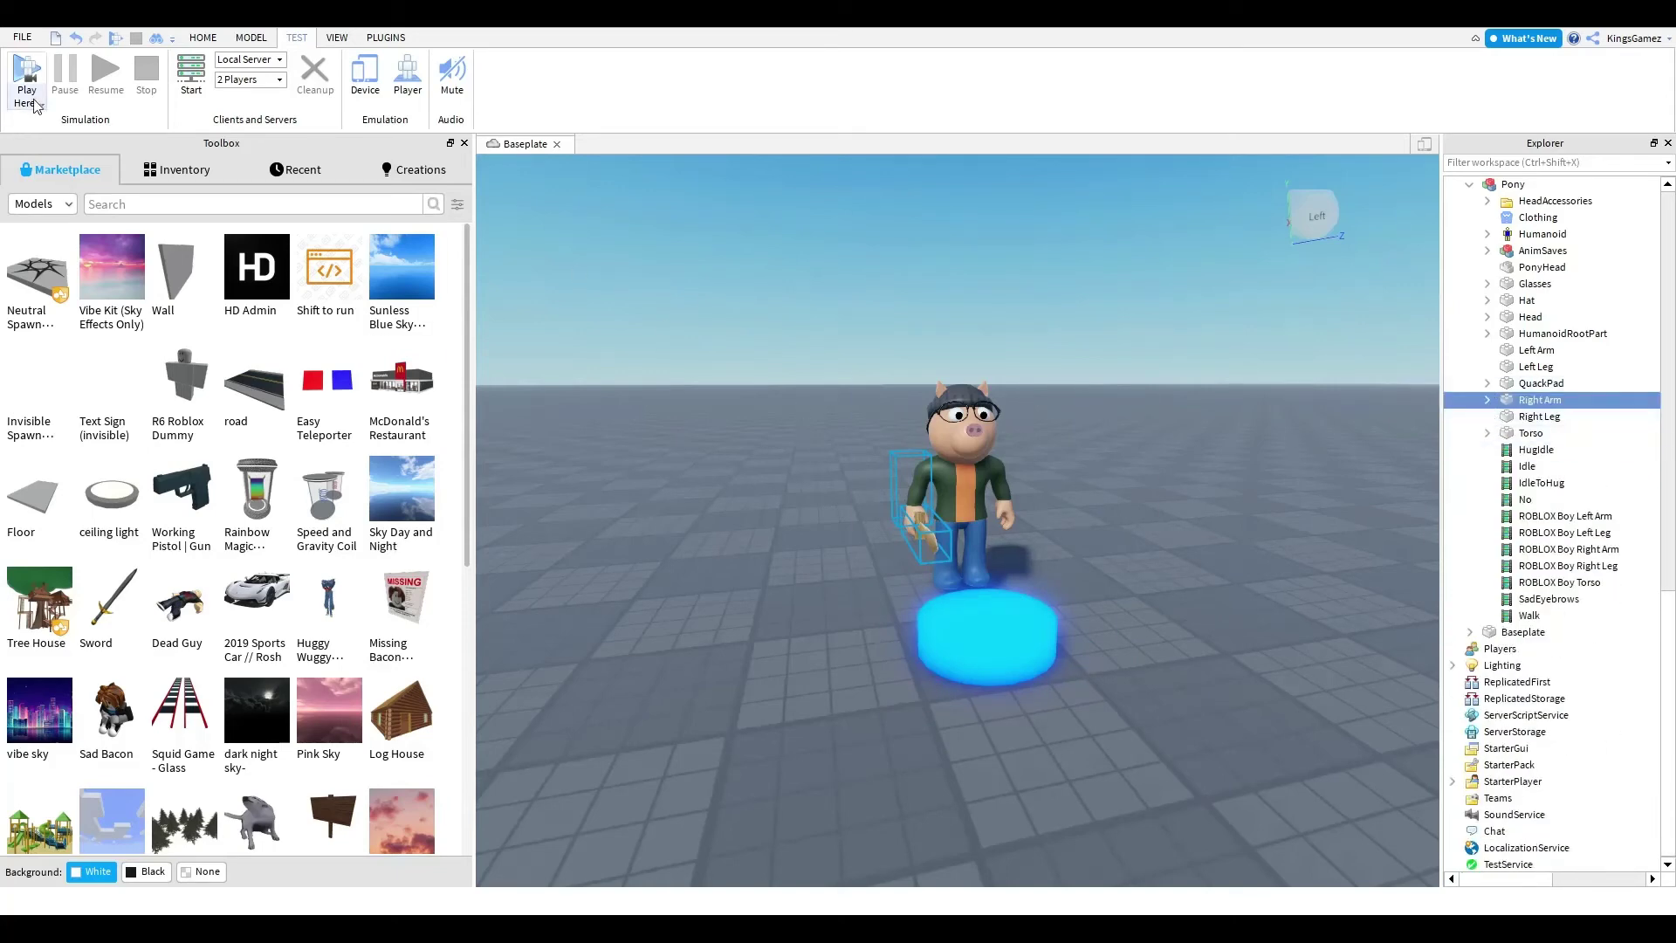
- Search the marketplace models for "r6 animate"
left_click(1044, 495)
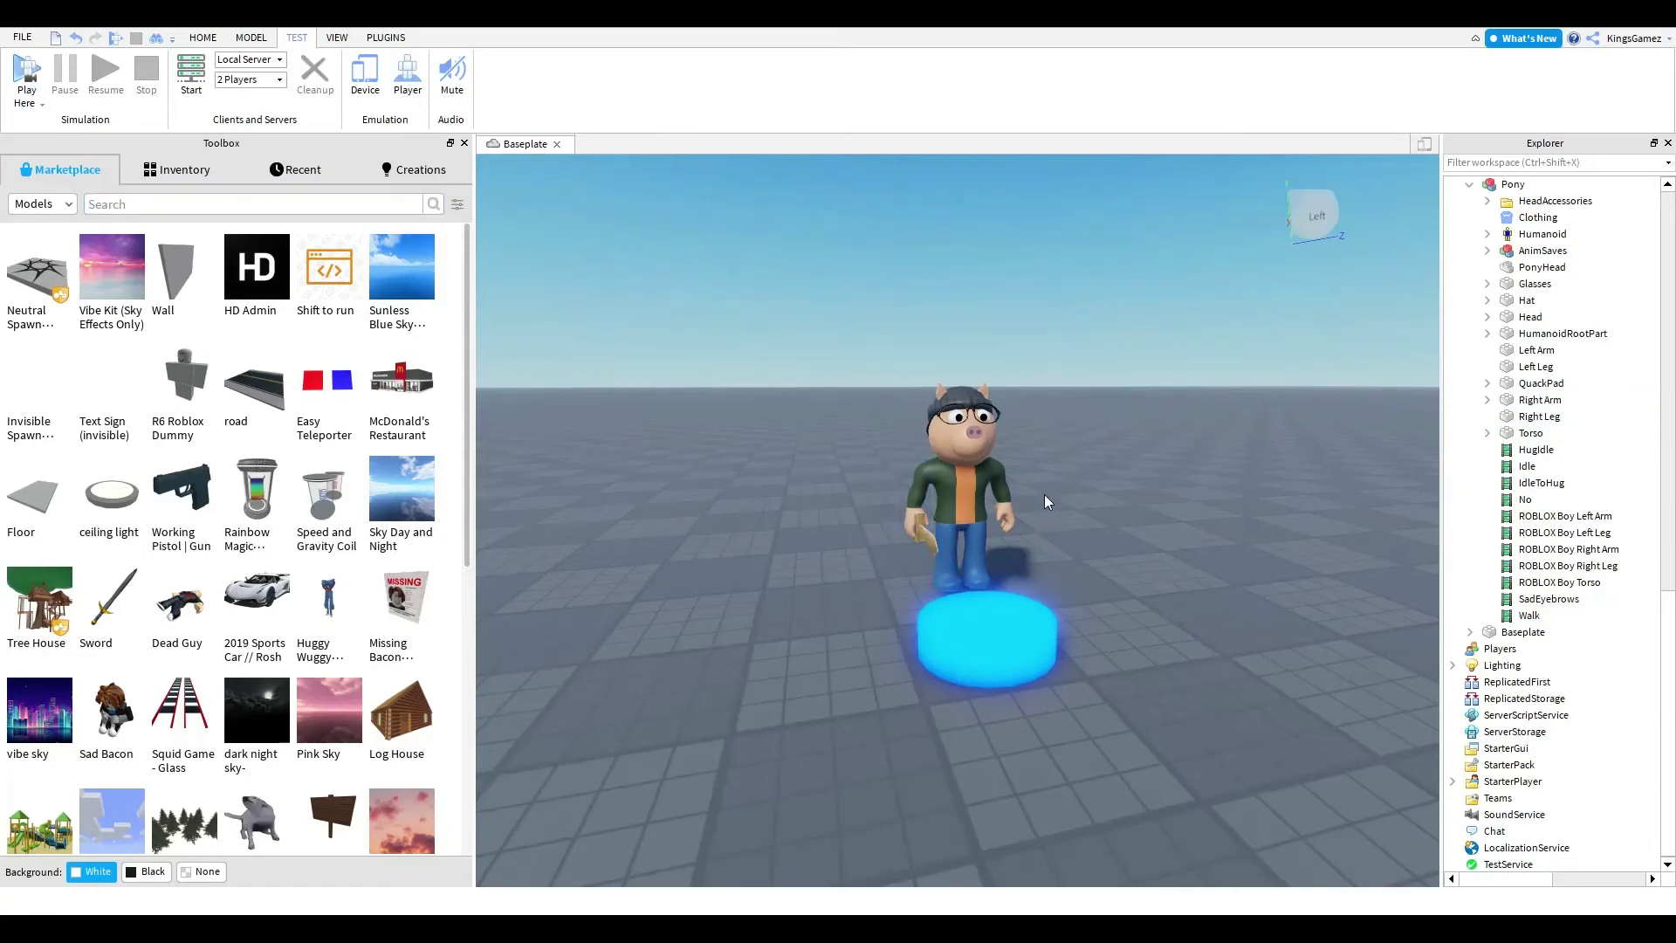
scroll(1028, 456, "up", 5)
scroll(643, 393, "down", 6)
left_click(128, 209)
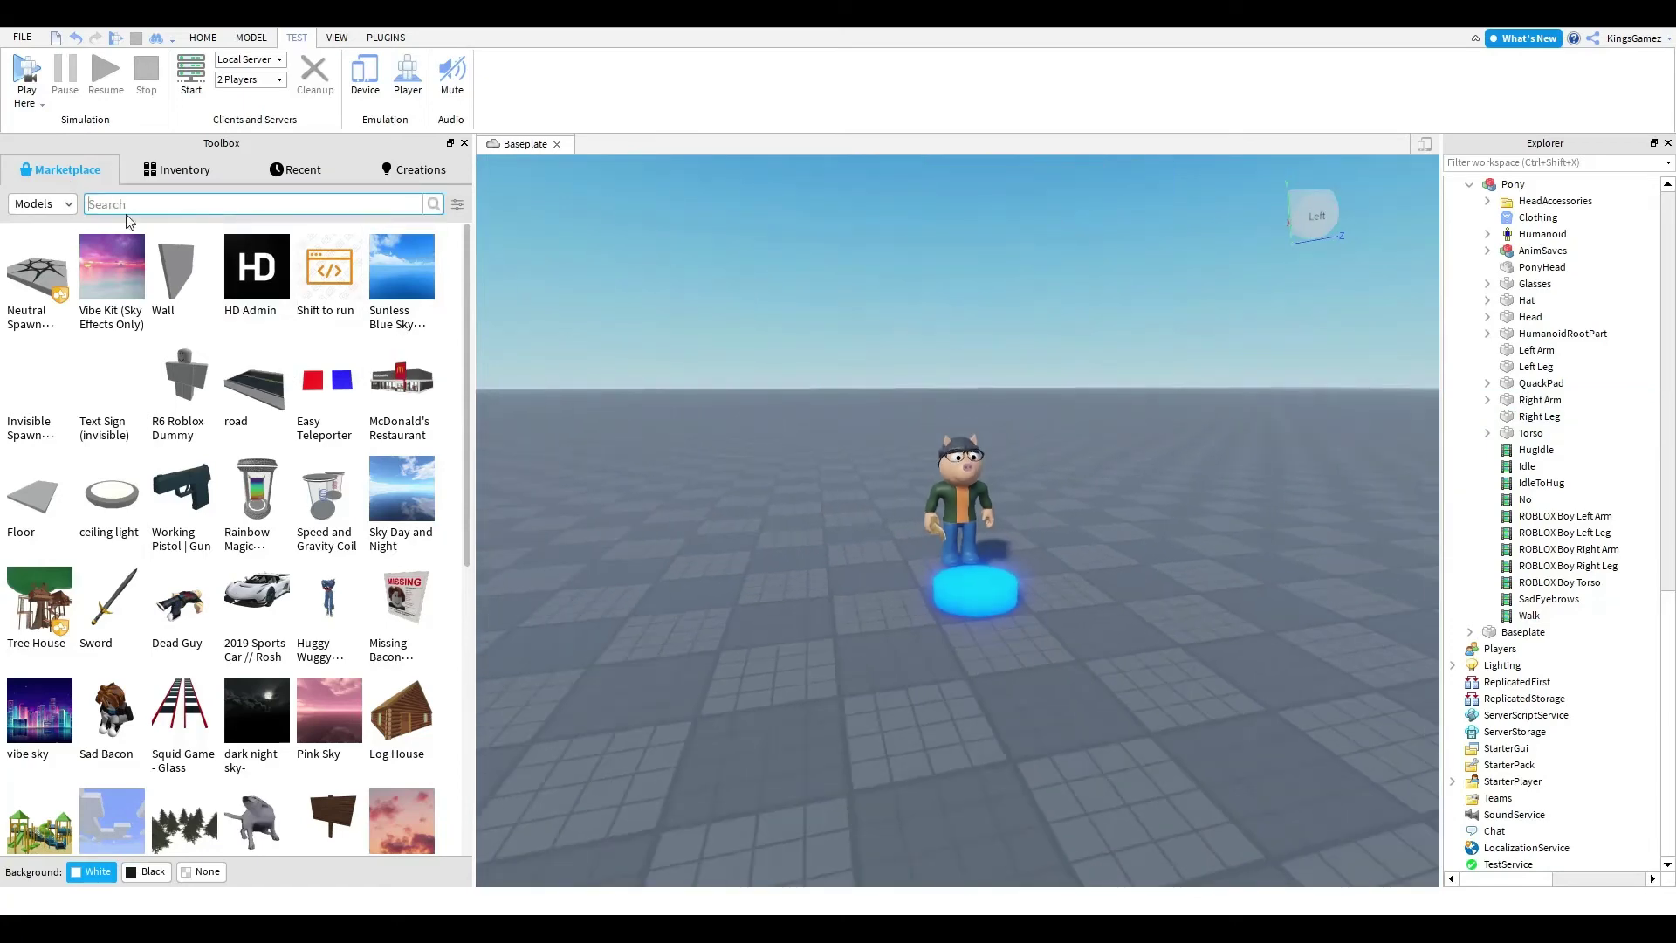
type("r6 an")
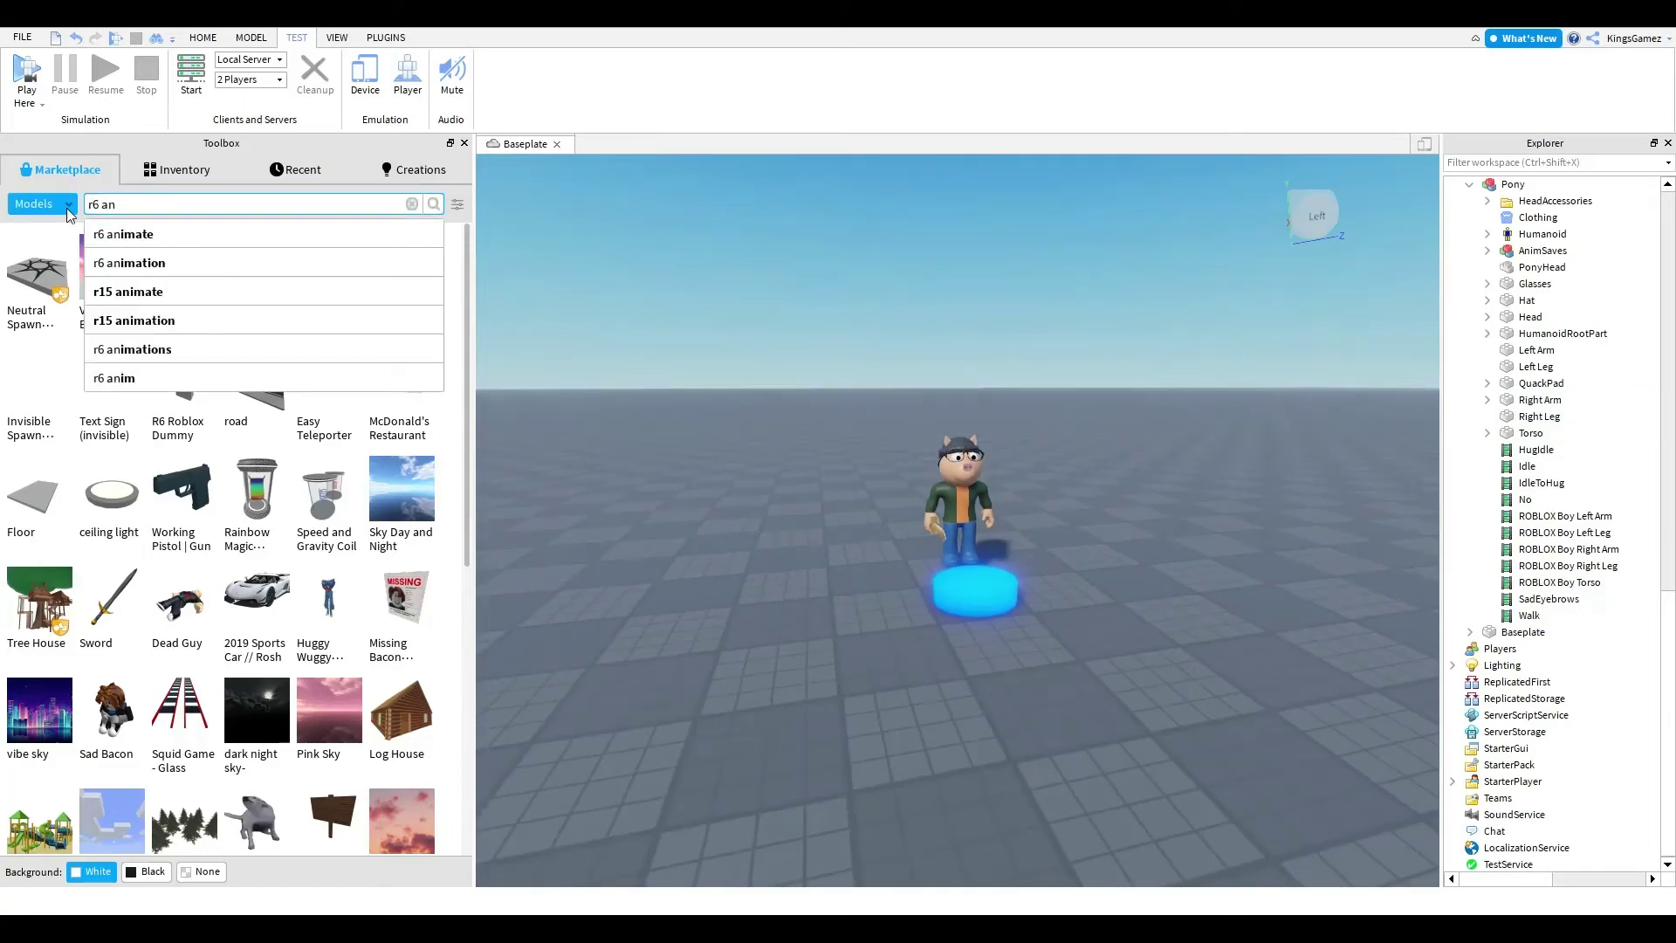
type("imate")
key("Return")
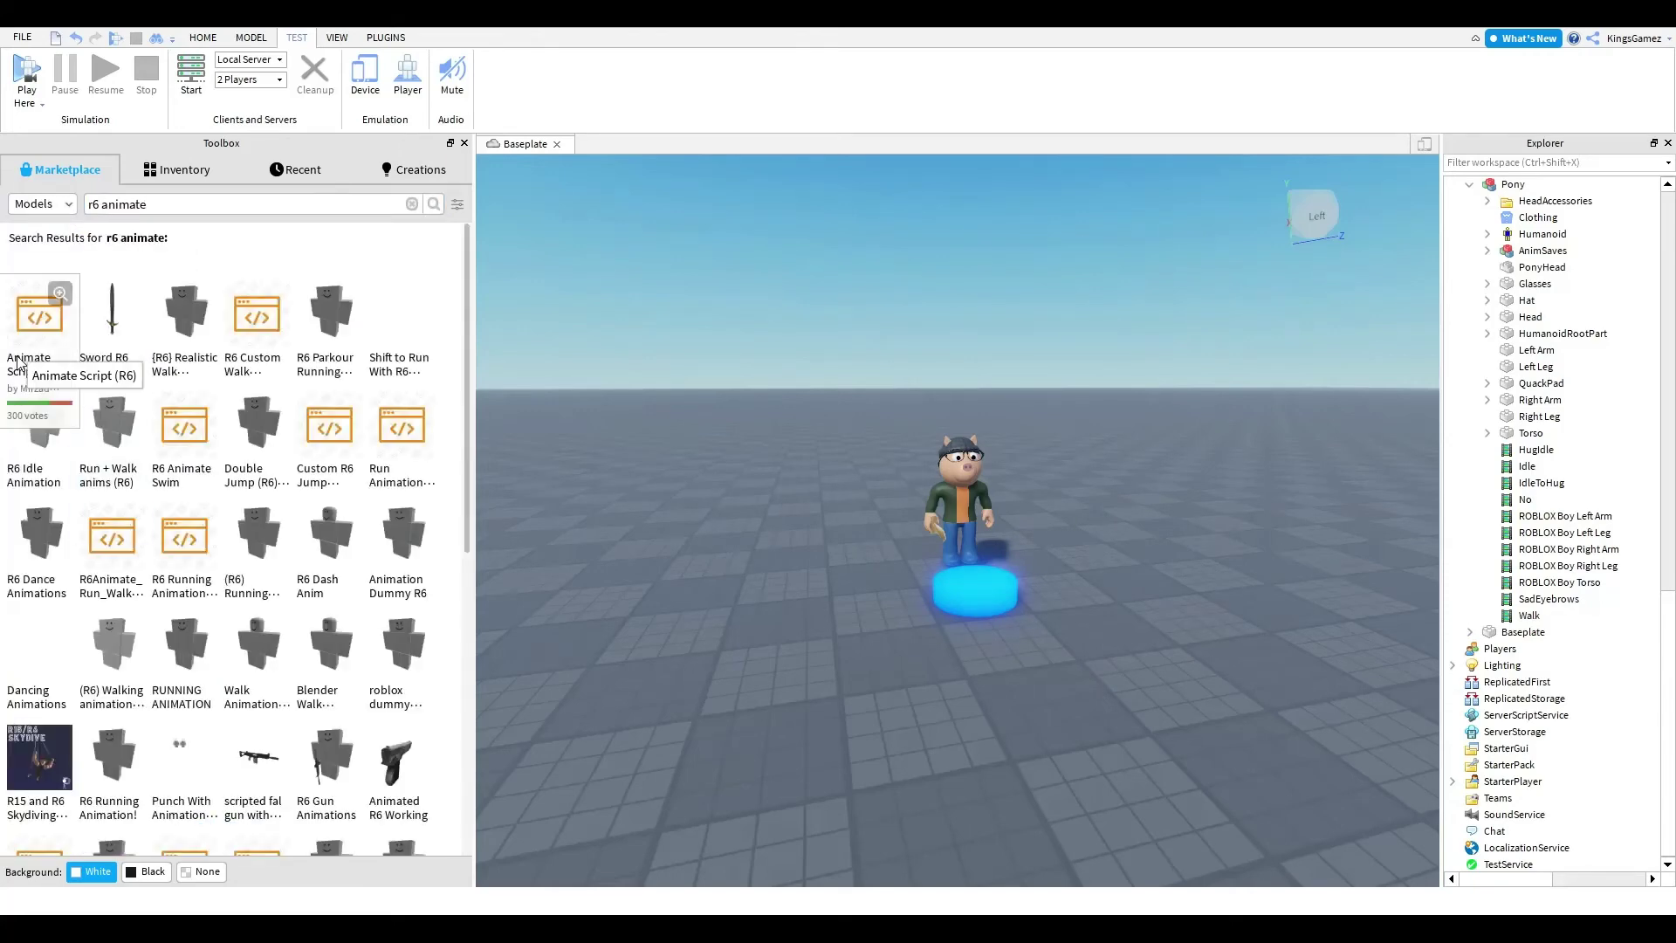
- Insert the Animate Script (R6), place it inside the Pony model and expand it to show its animation values
left_click_drag(18, 363, 698, 490)
left_click_drag(1027, 521, 1028, 523)
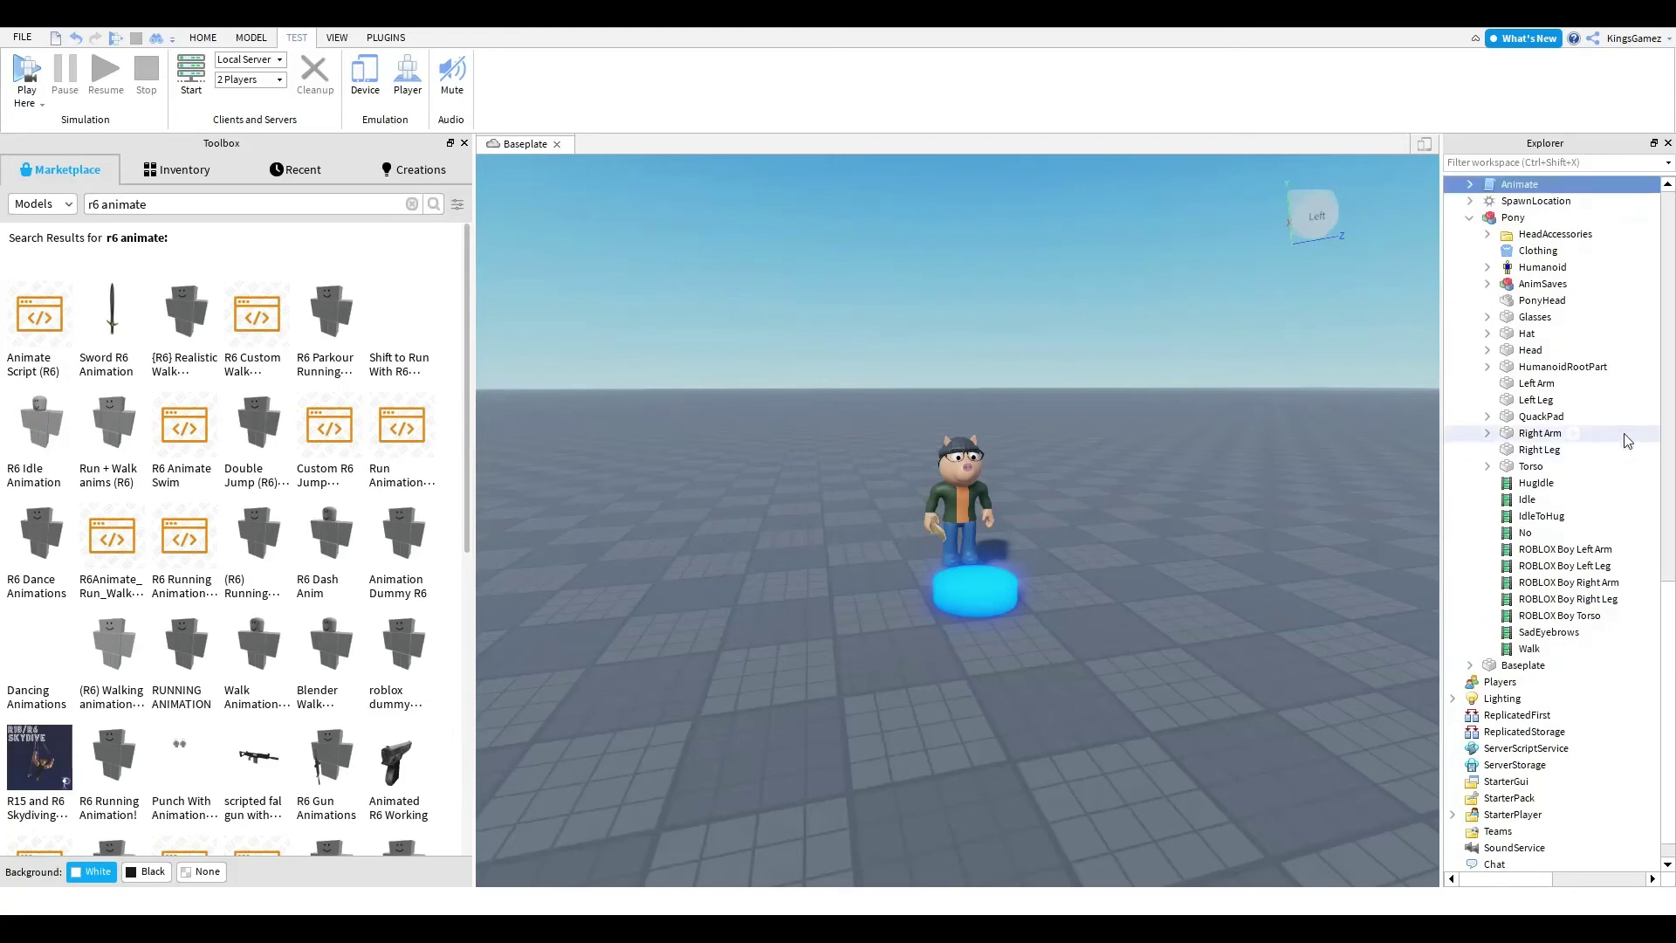
left_click_drag(1507, 188, 1512, 218)
left_click(1486, 267)
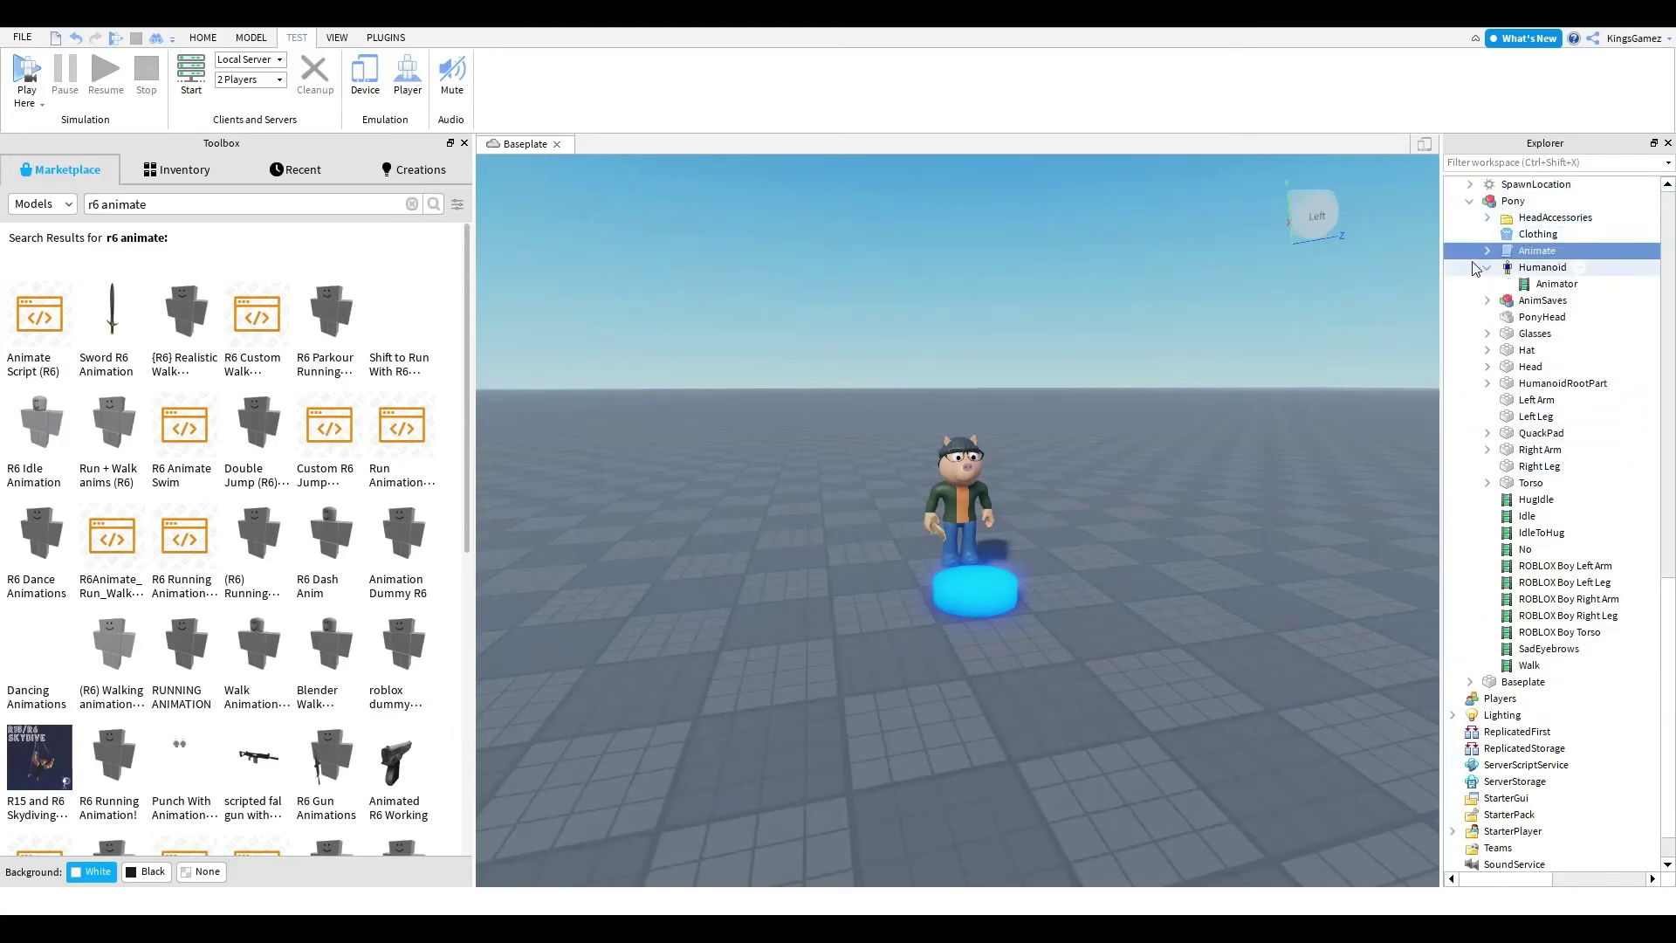
left_click(1486, 267)
left_click(1486, 251)
scroll(1114, 392, "up", 8)
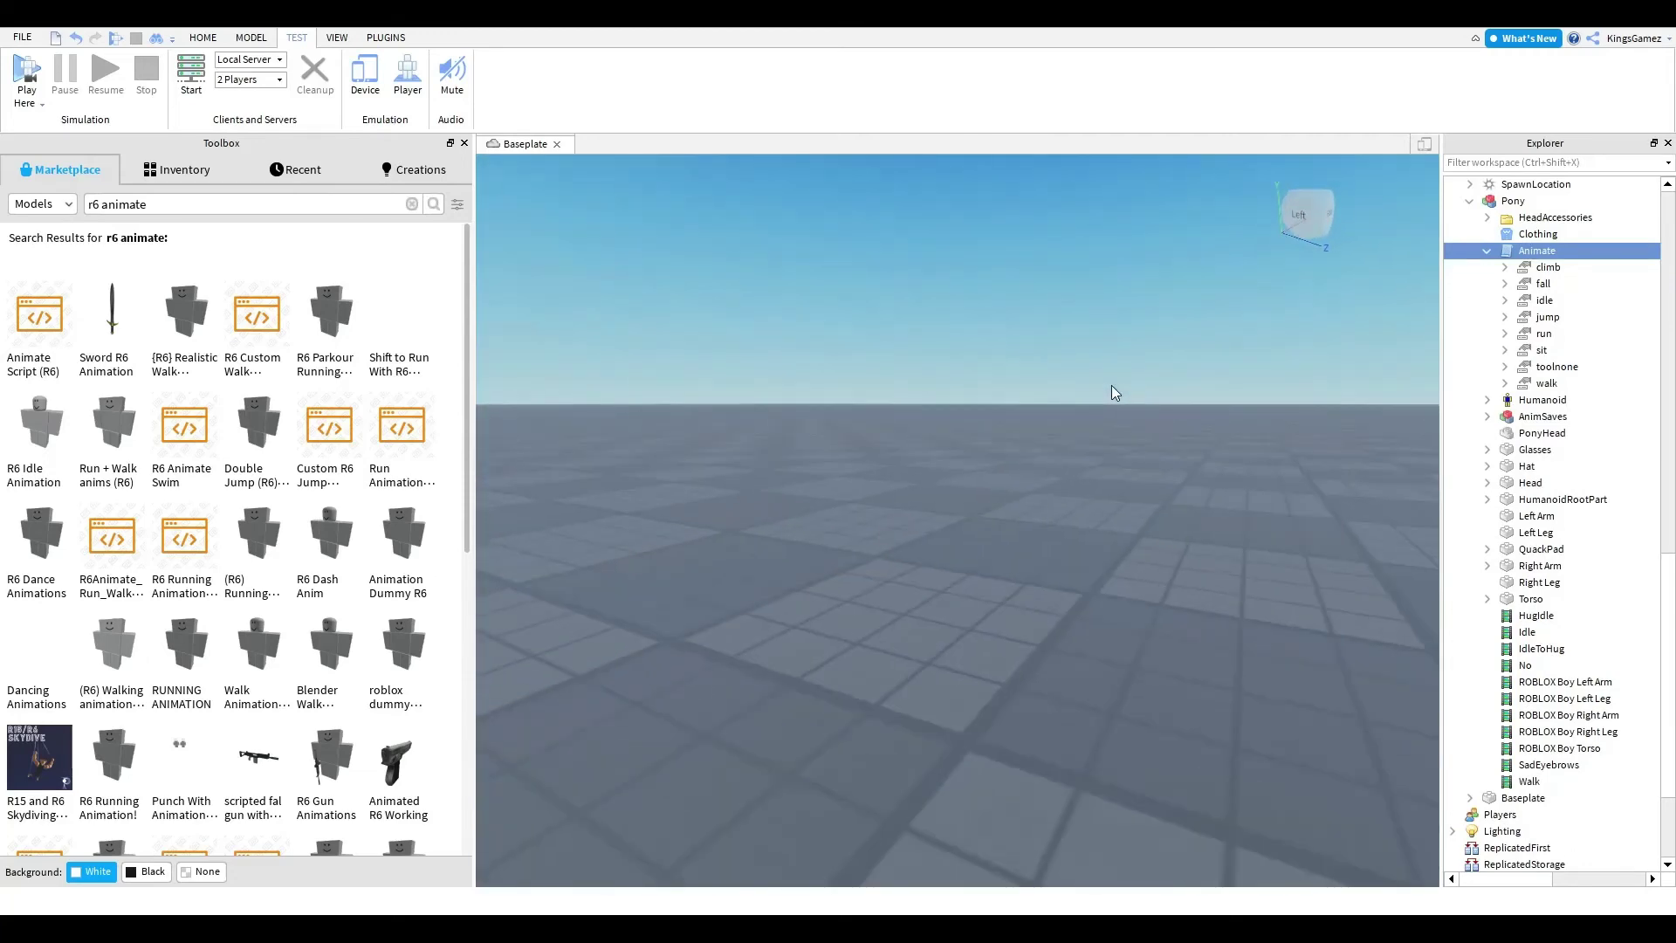
key("s")
key("w")
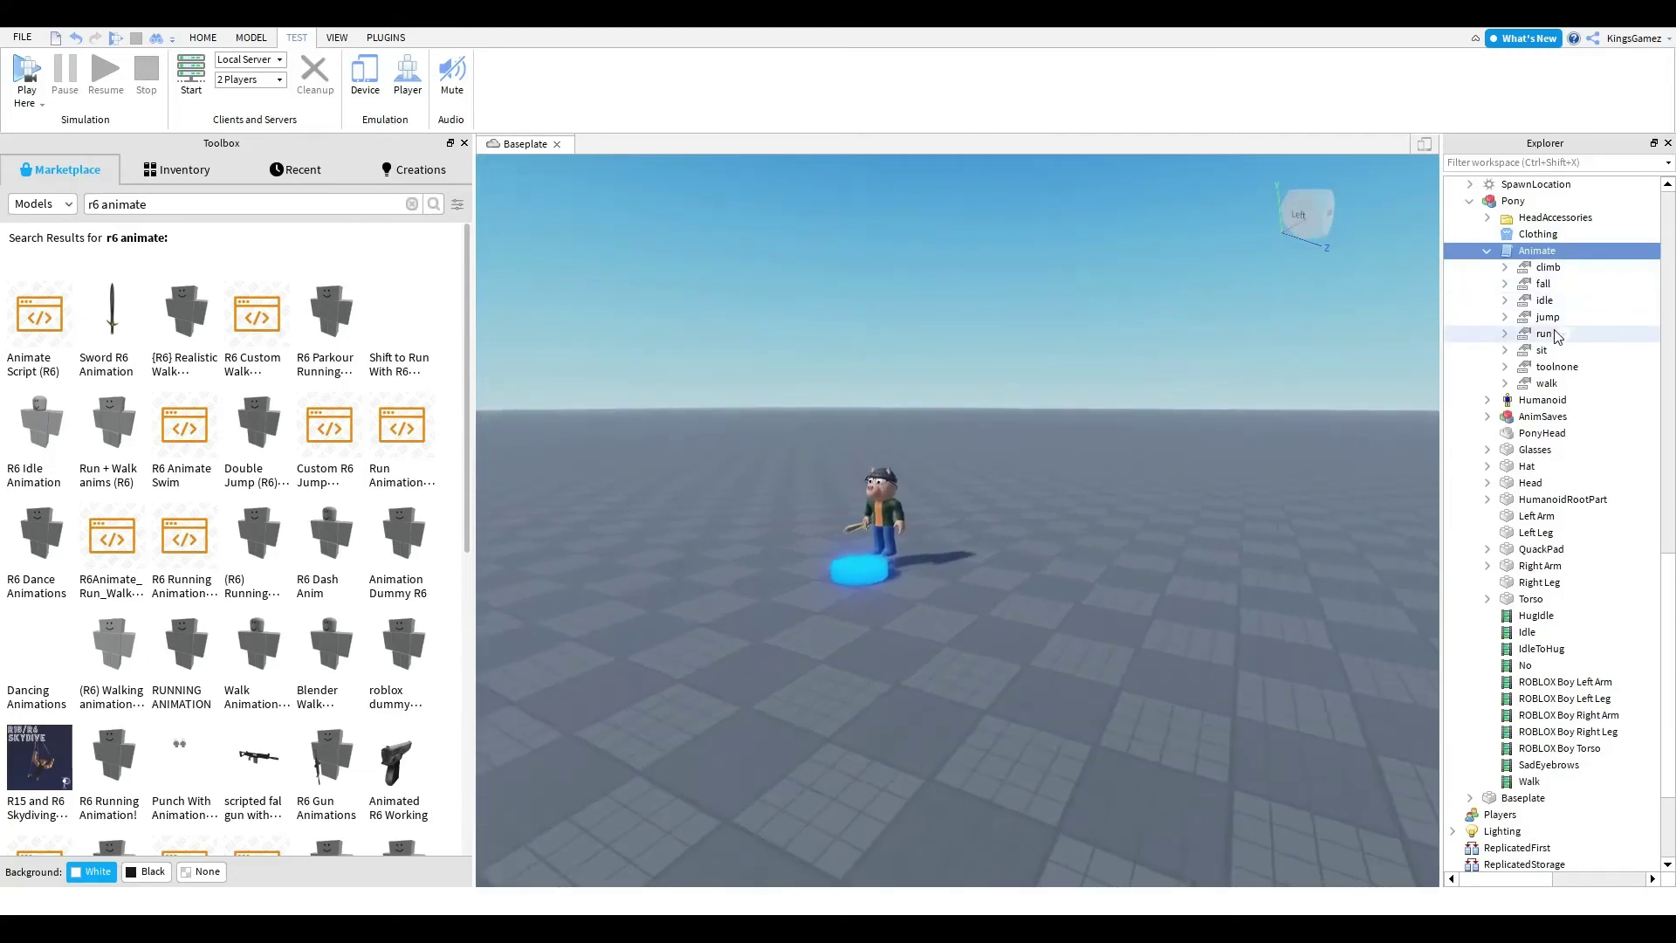
key("a")
right_click_drag(786, 366, 795, 367)
key("s")
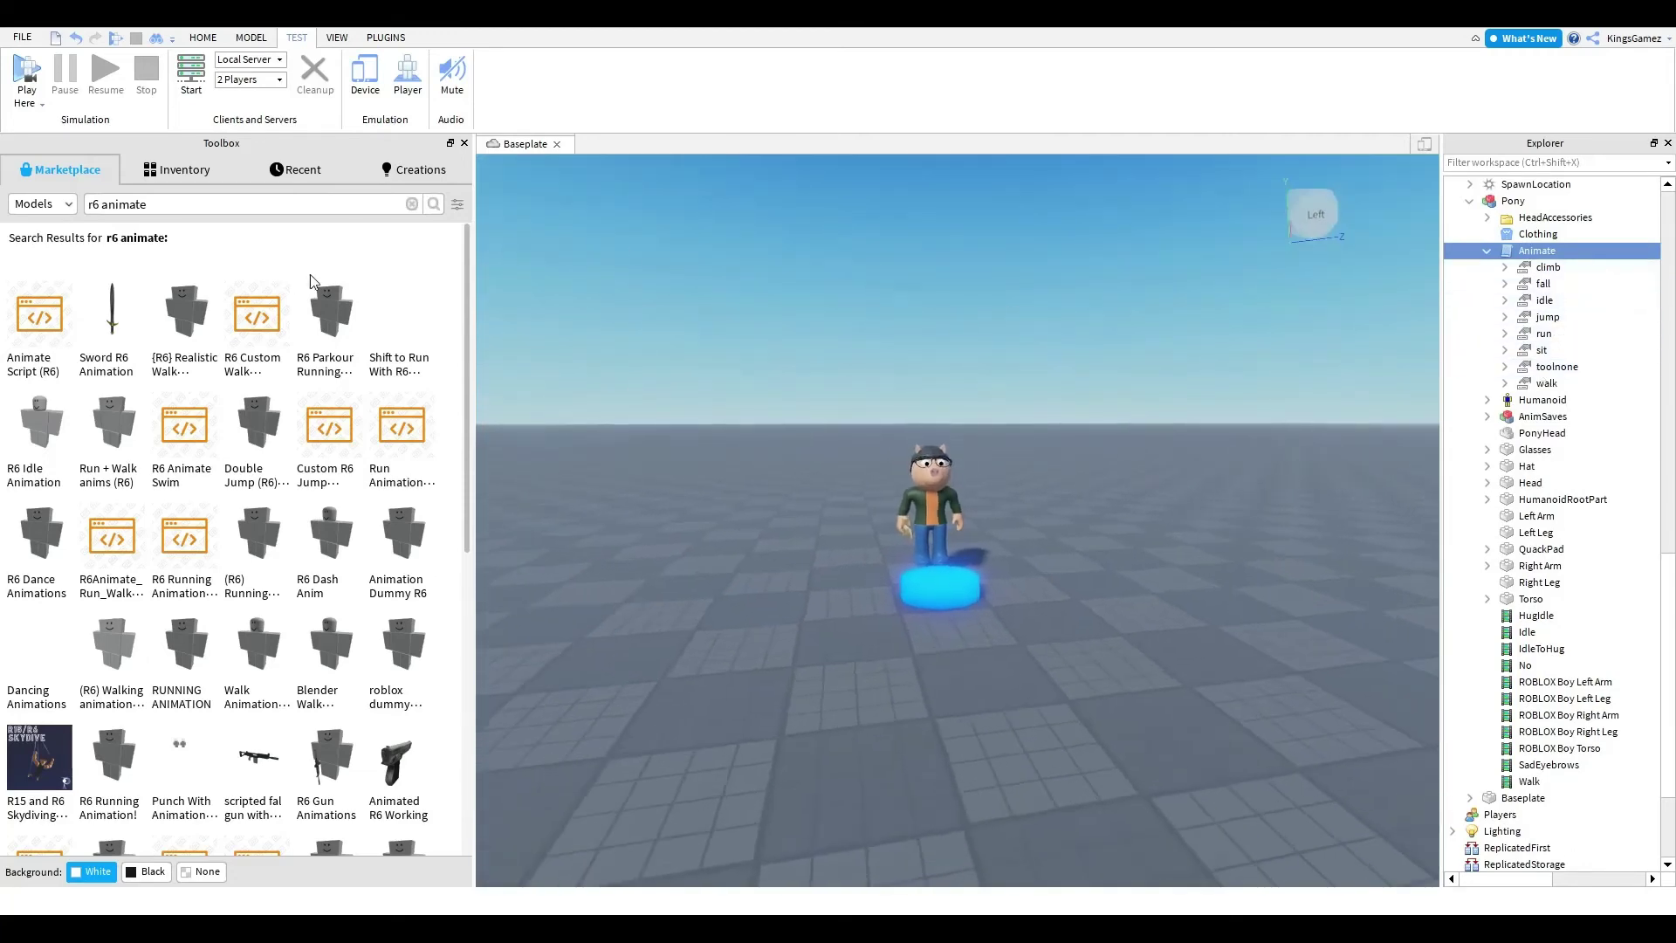
key("w")
key("s")
- Search the marketplace models for "pony anim"
left_click(412, 206)
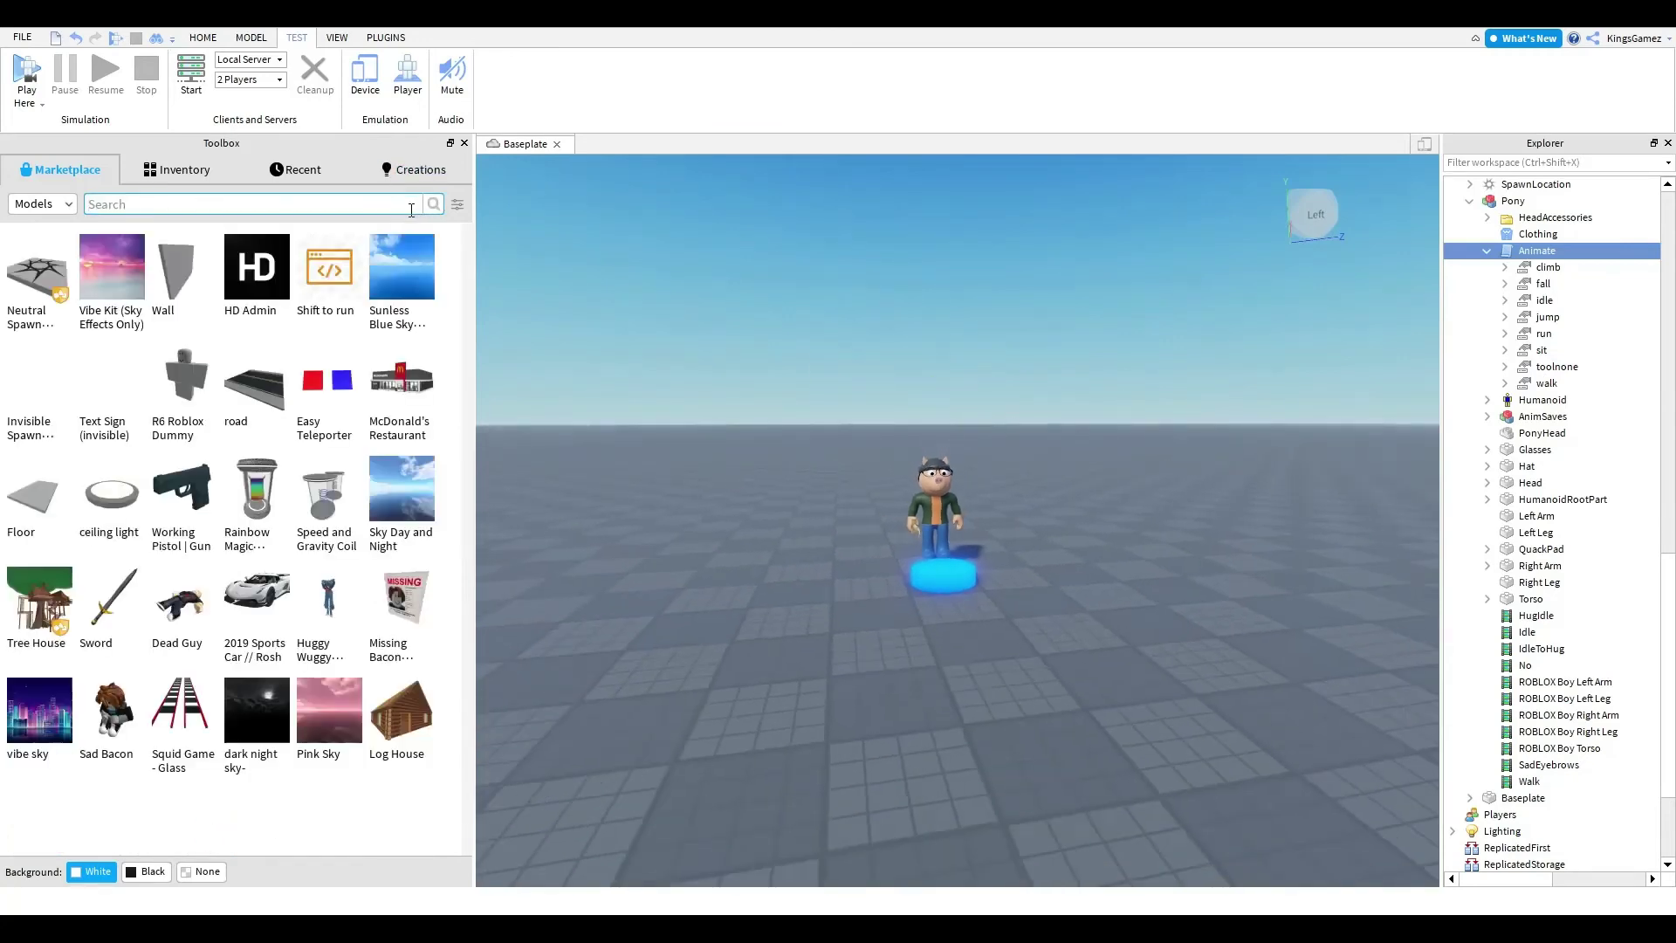
type("pony an")
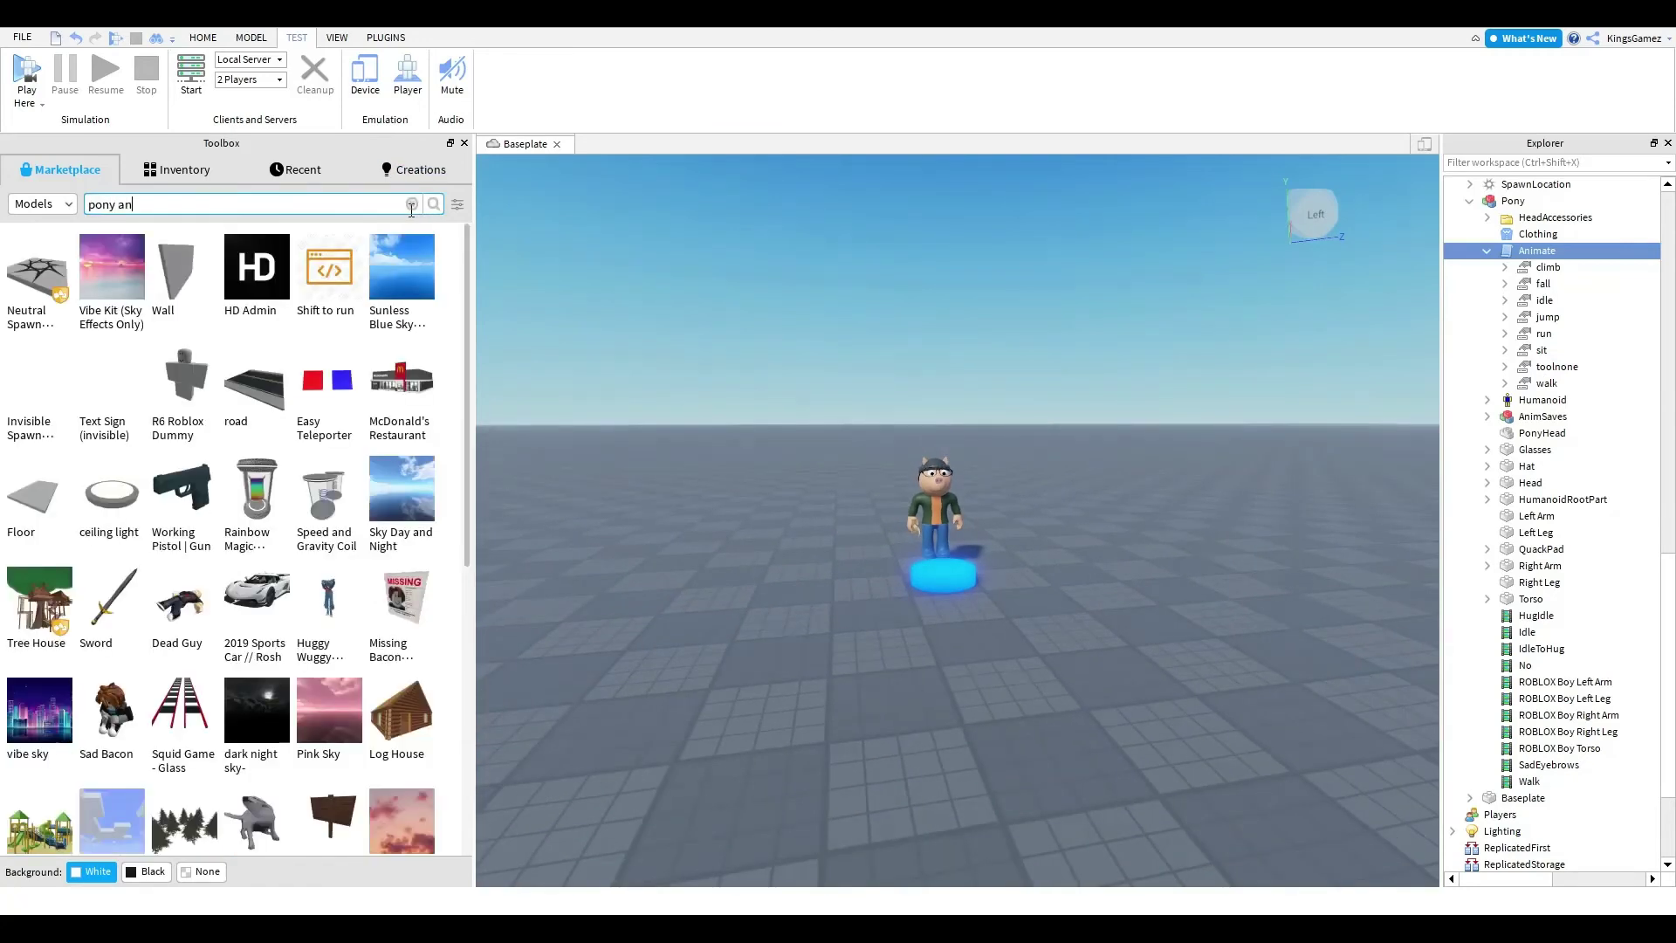
type("im")
key("Return")
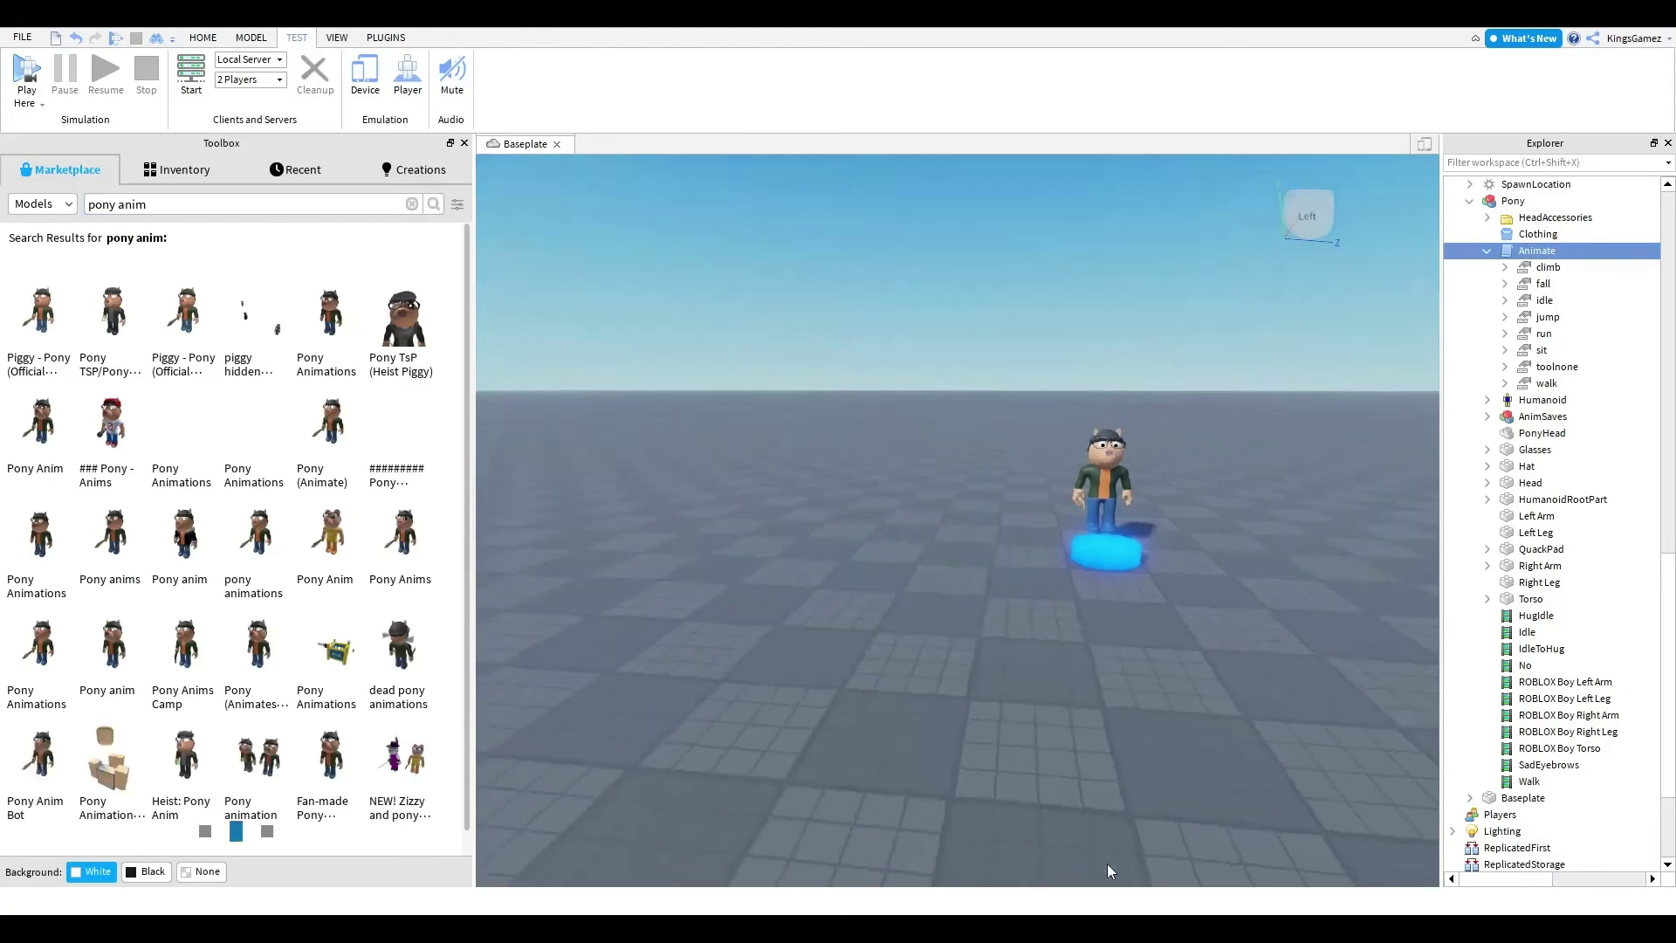
left_click(331, 332)
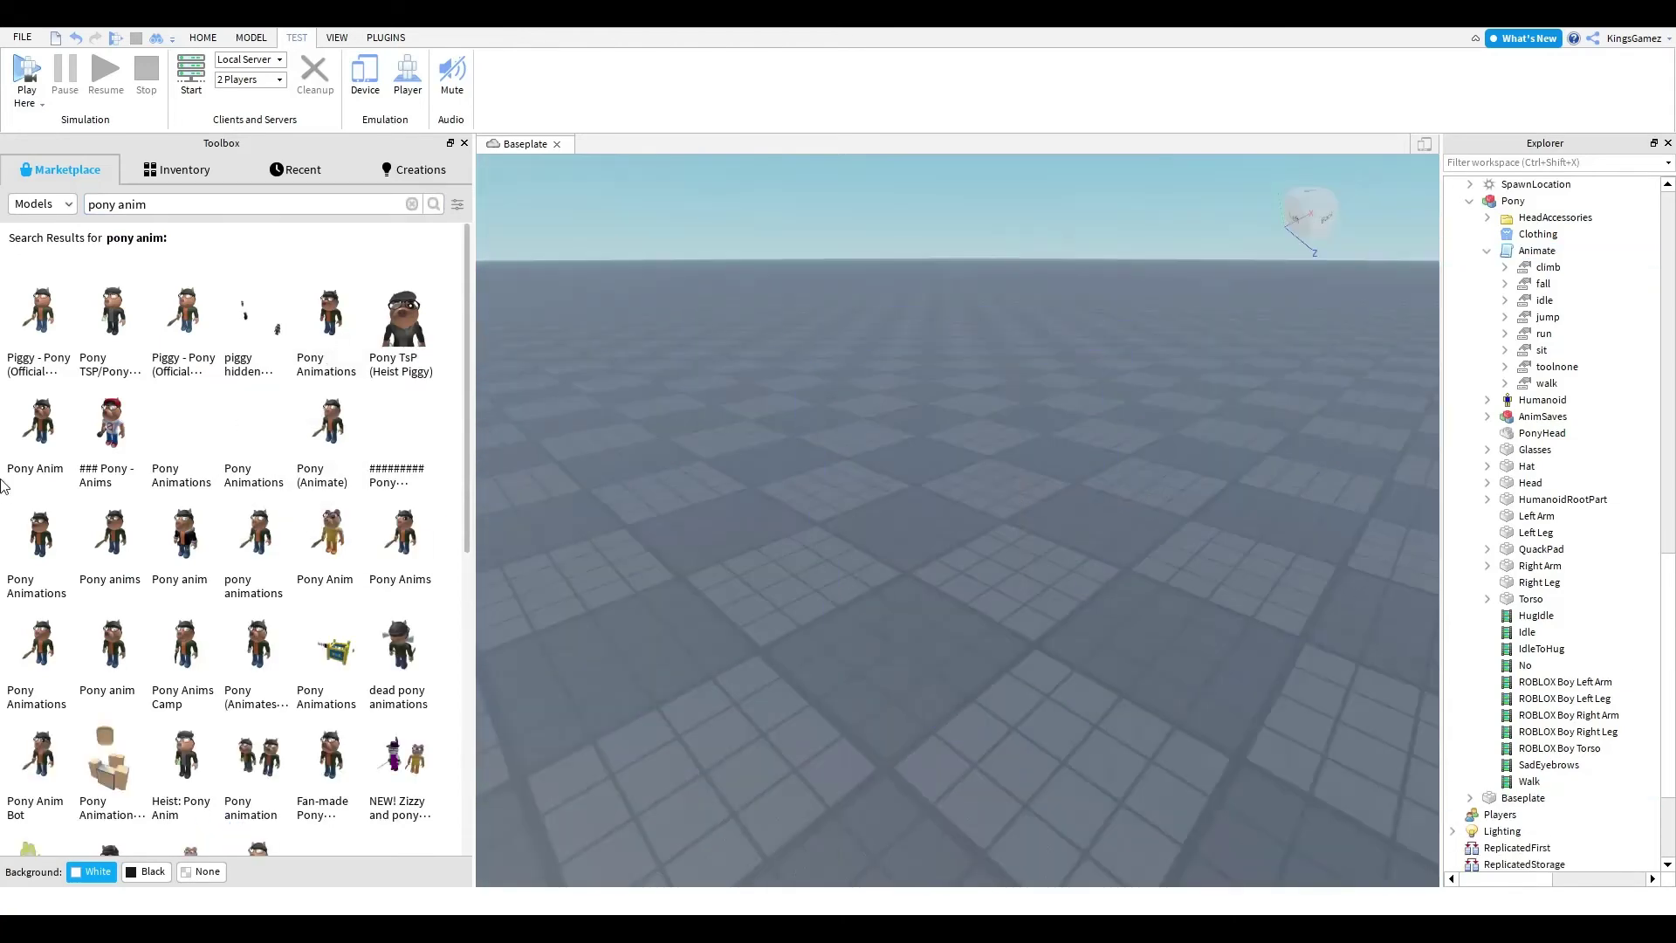
left_click(200, 339)
key("ctrl+z")
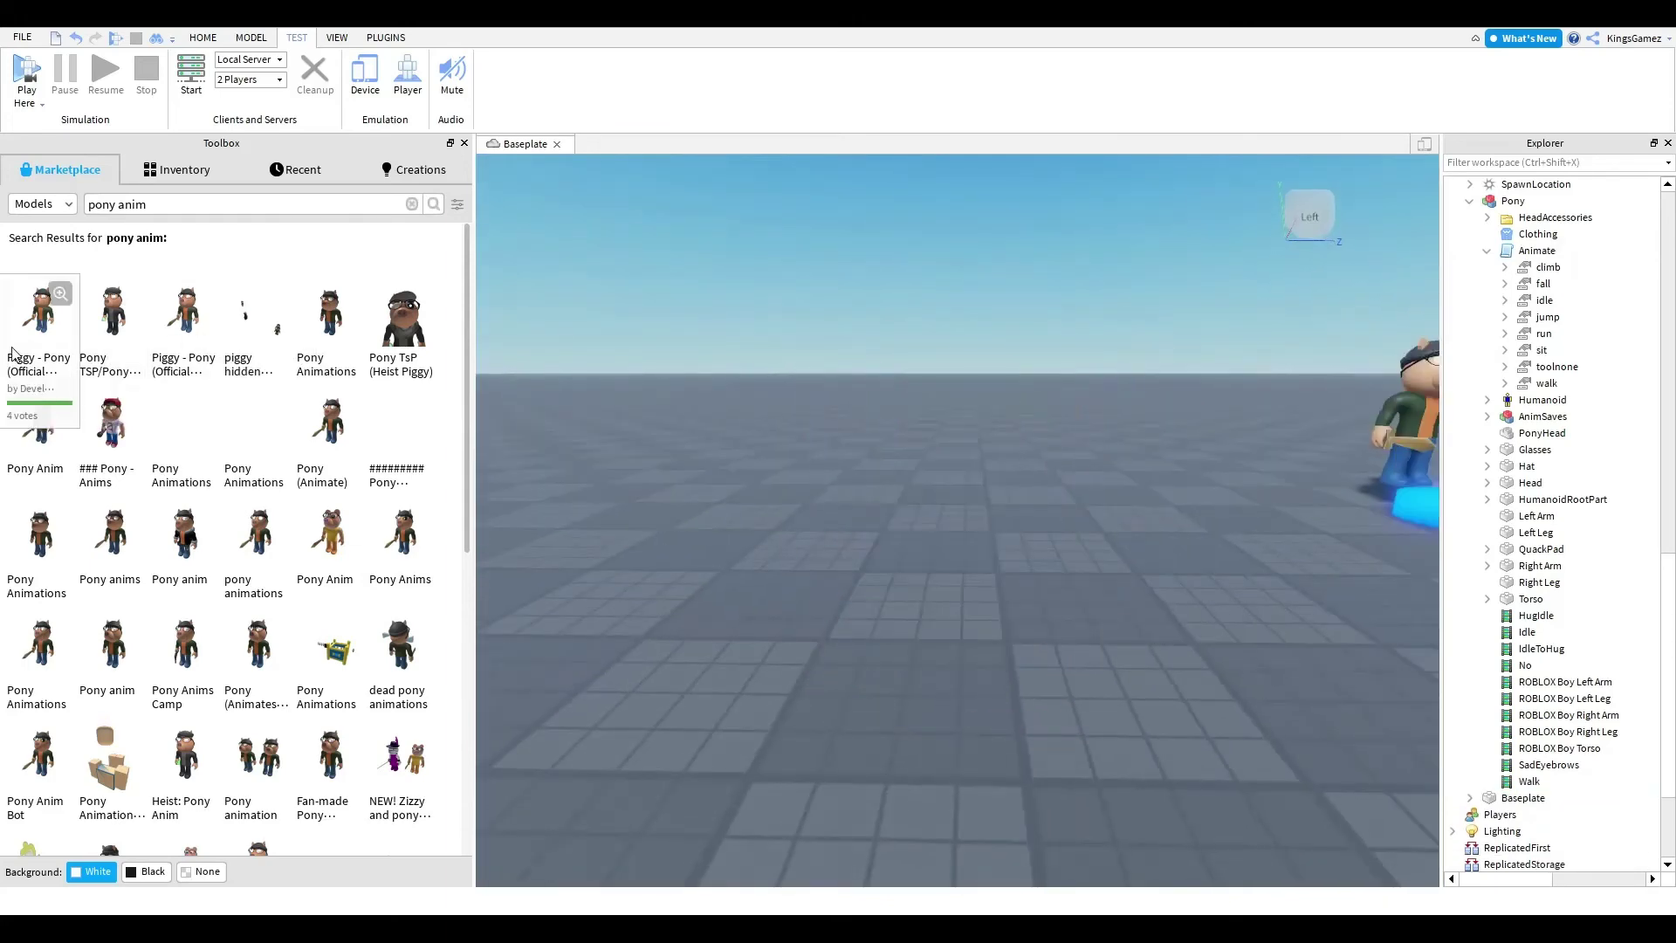
- Insert the first Piggy - Pony (Official) model and load its PonySit animation in the Animation Editor
left_click(13, 353)
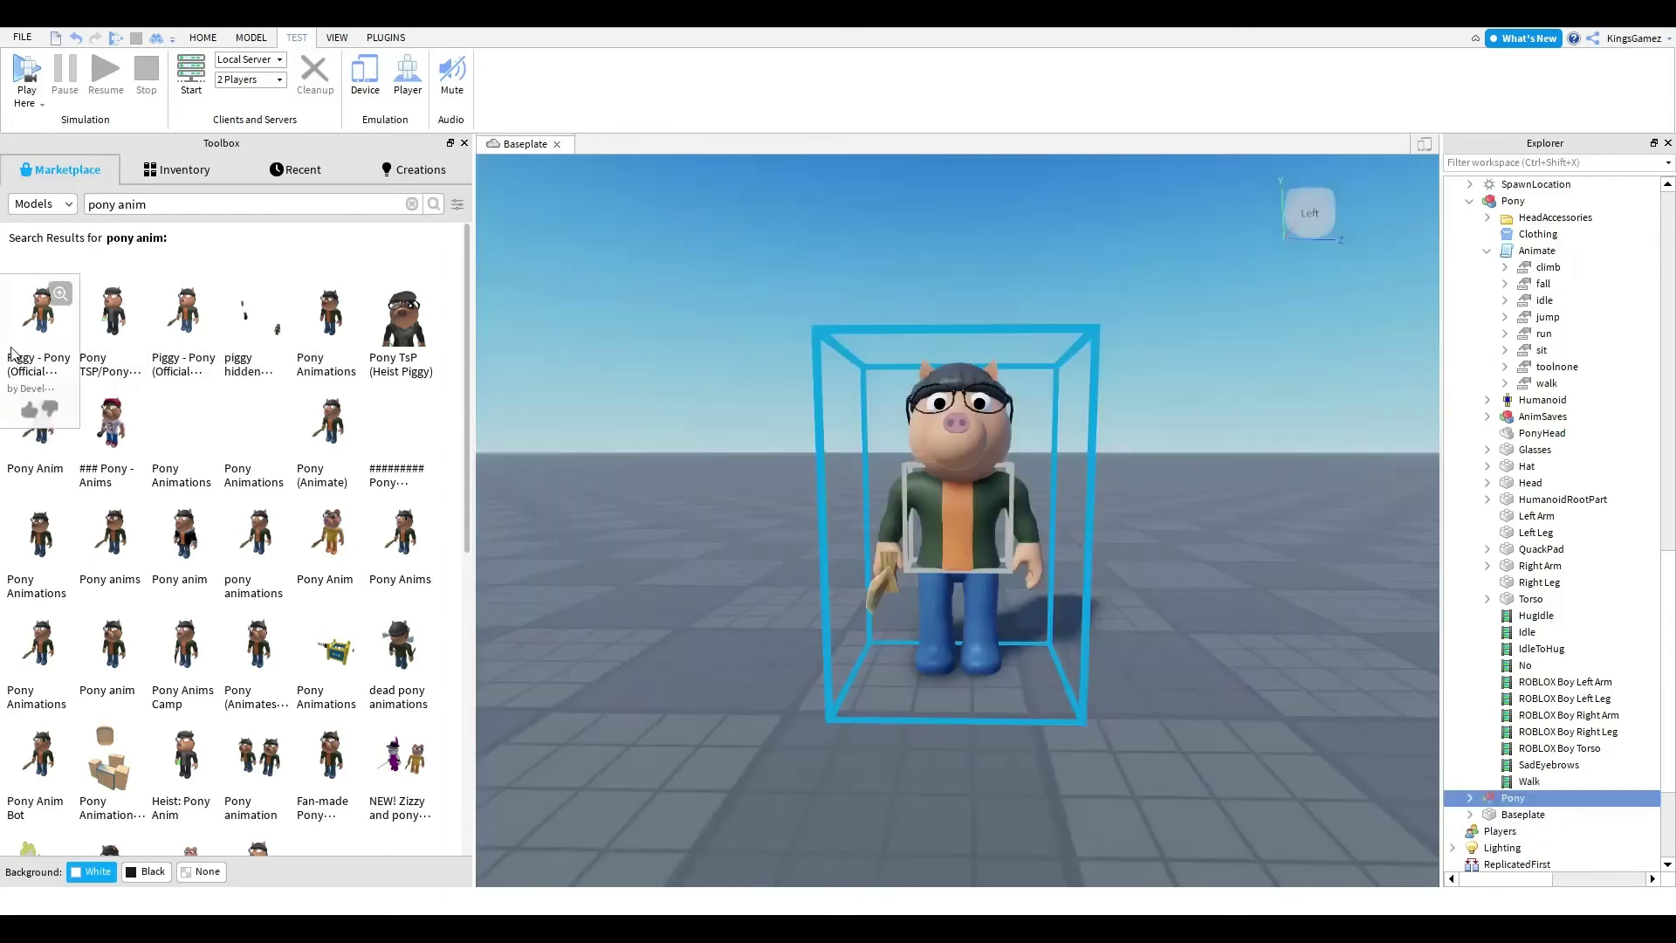
left_click(385, 38)
left_click(933, 103)
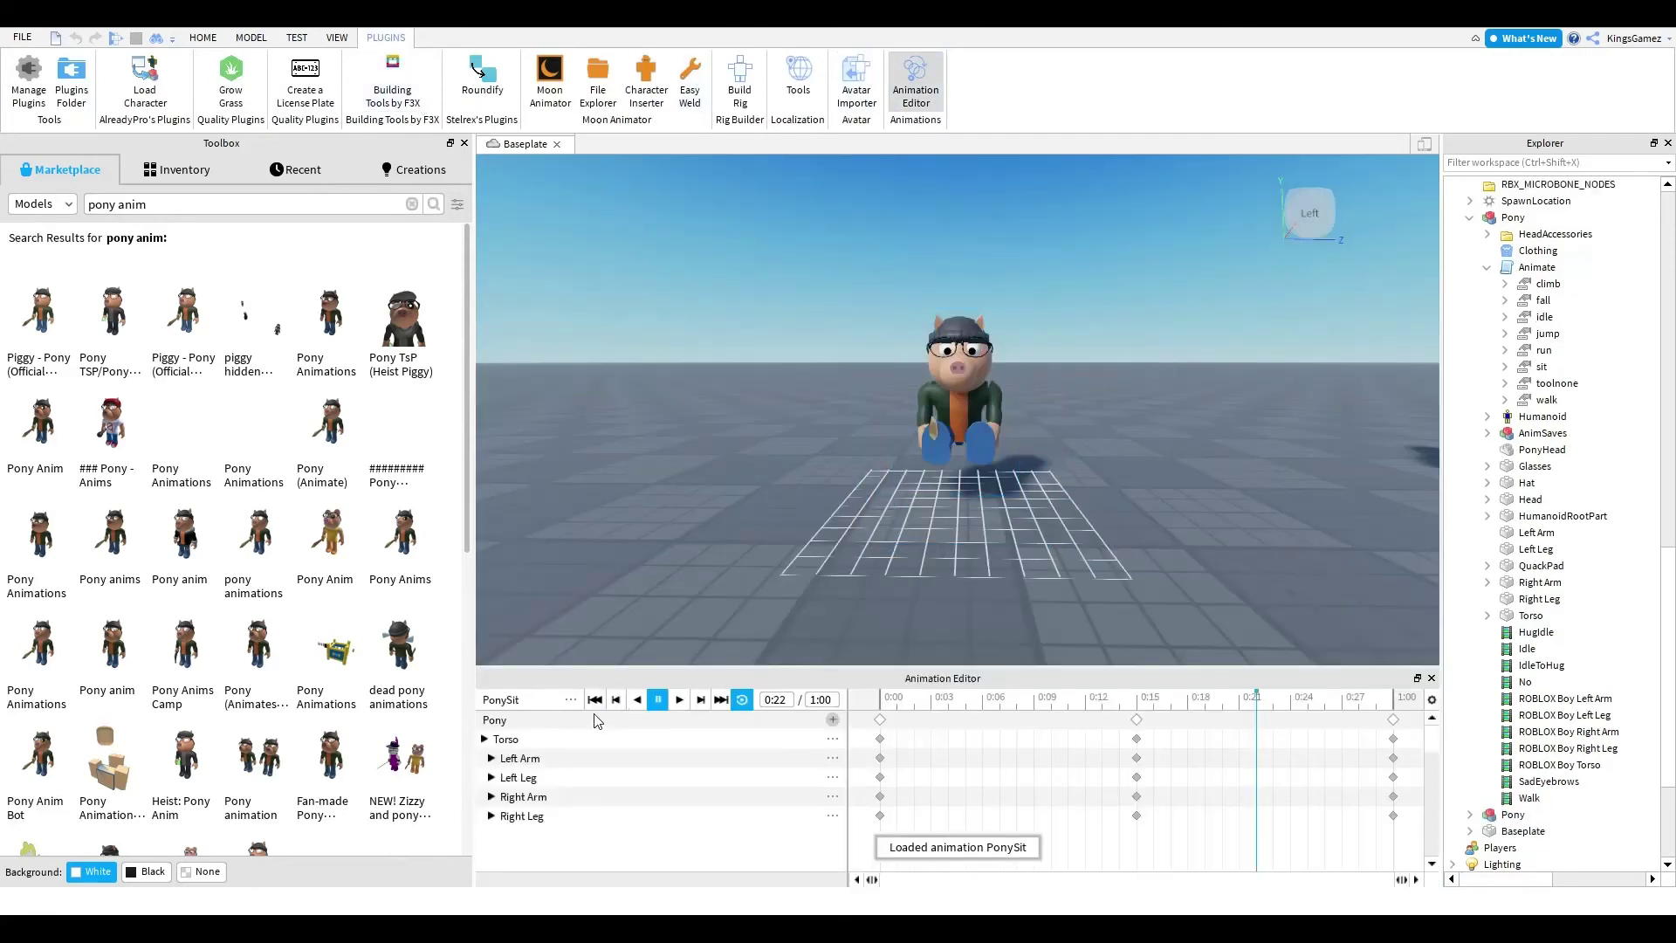
- Close the Animation Editor and delete the previewed Piggy - Pony (Official) model from the workspace
left_click(1430, 679)
key("Delete")
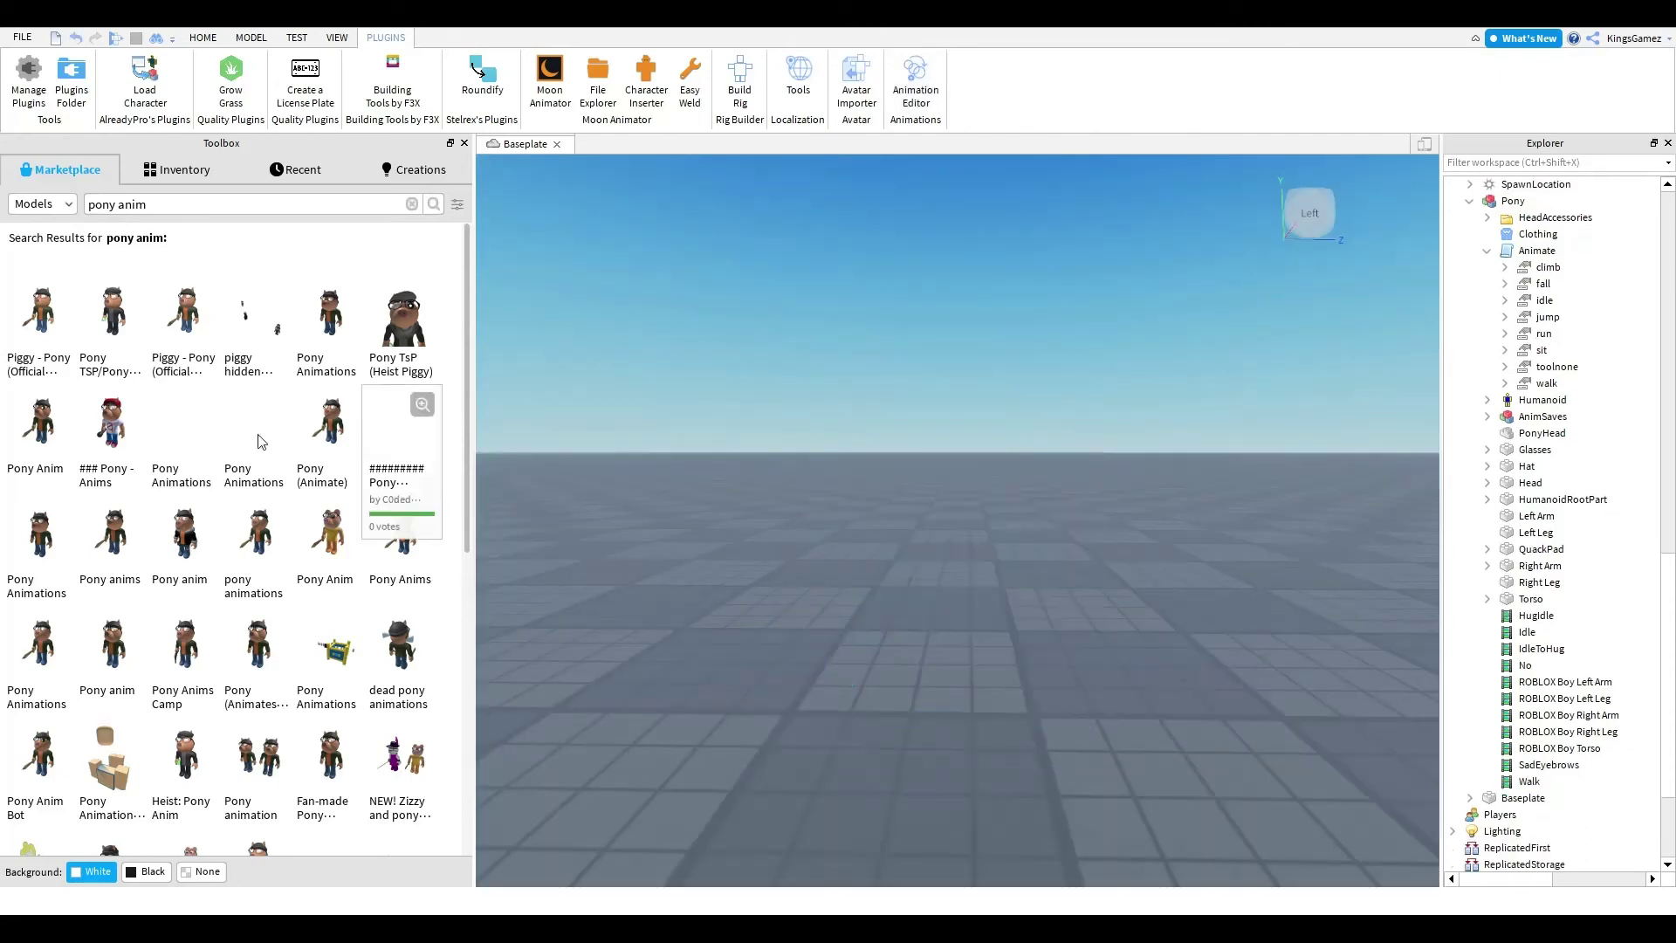
- Insert the "pony animations" marketplace model, preview its animations including oof in the Animation Editor, and delete the model
left_click(271, 561)
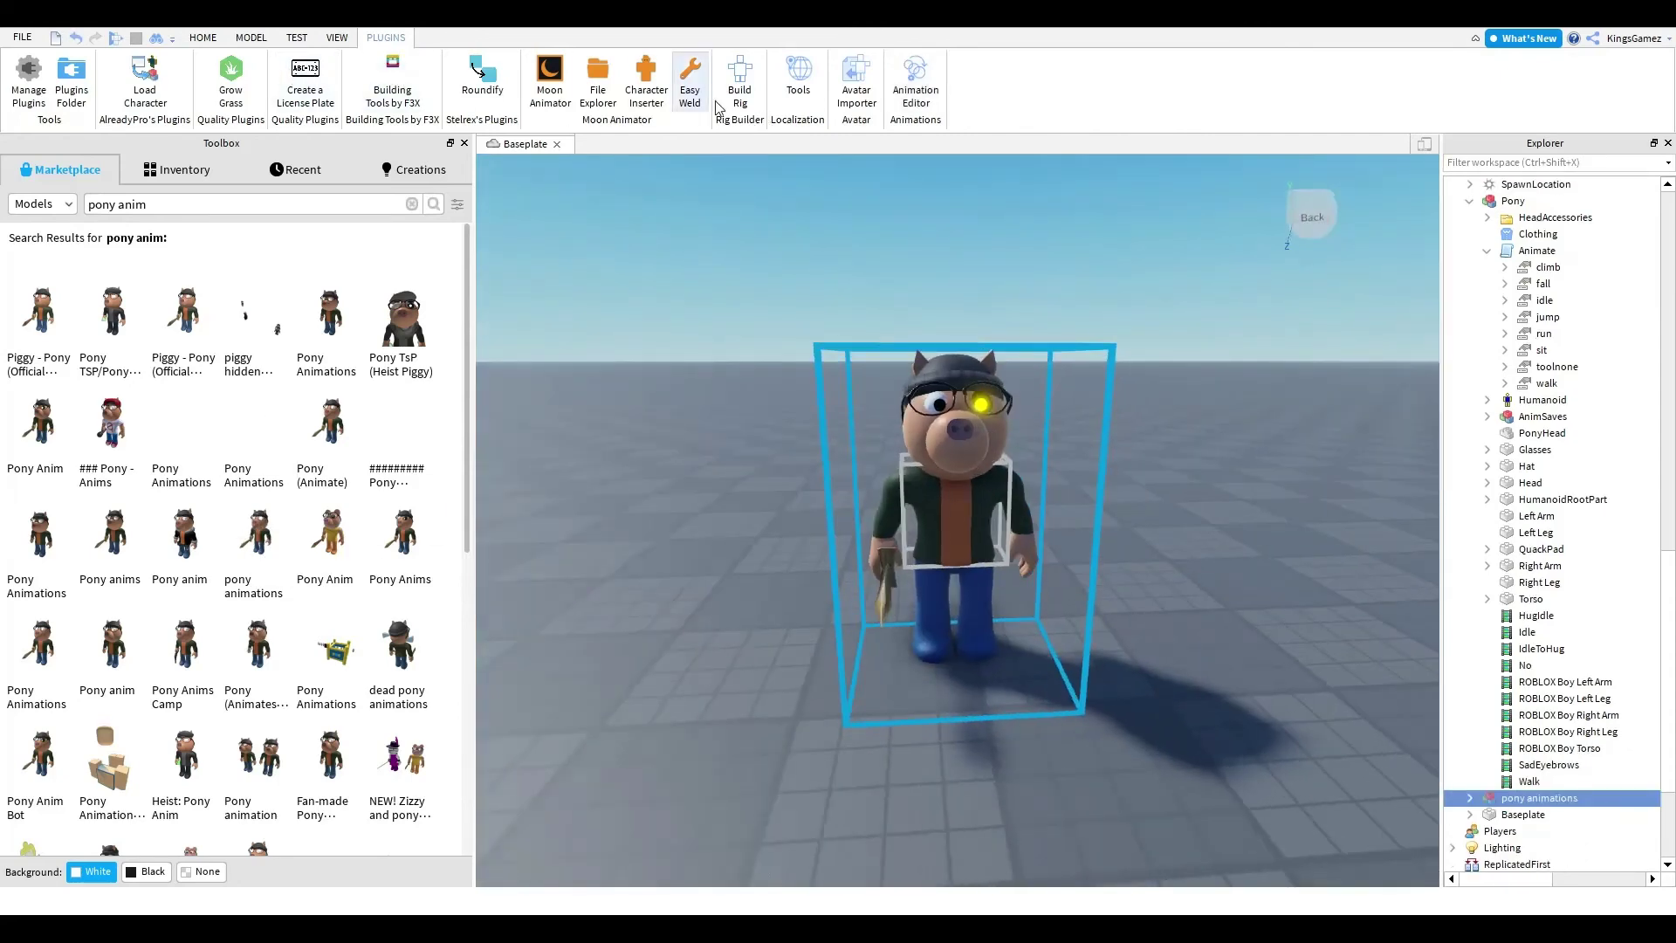
left_click(915, 87)
left_click(679, 699)
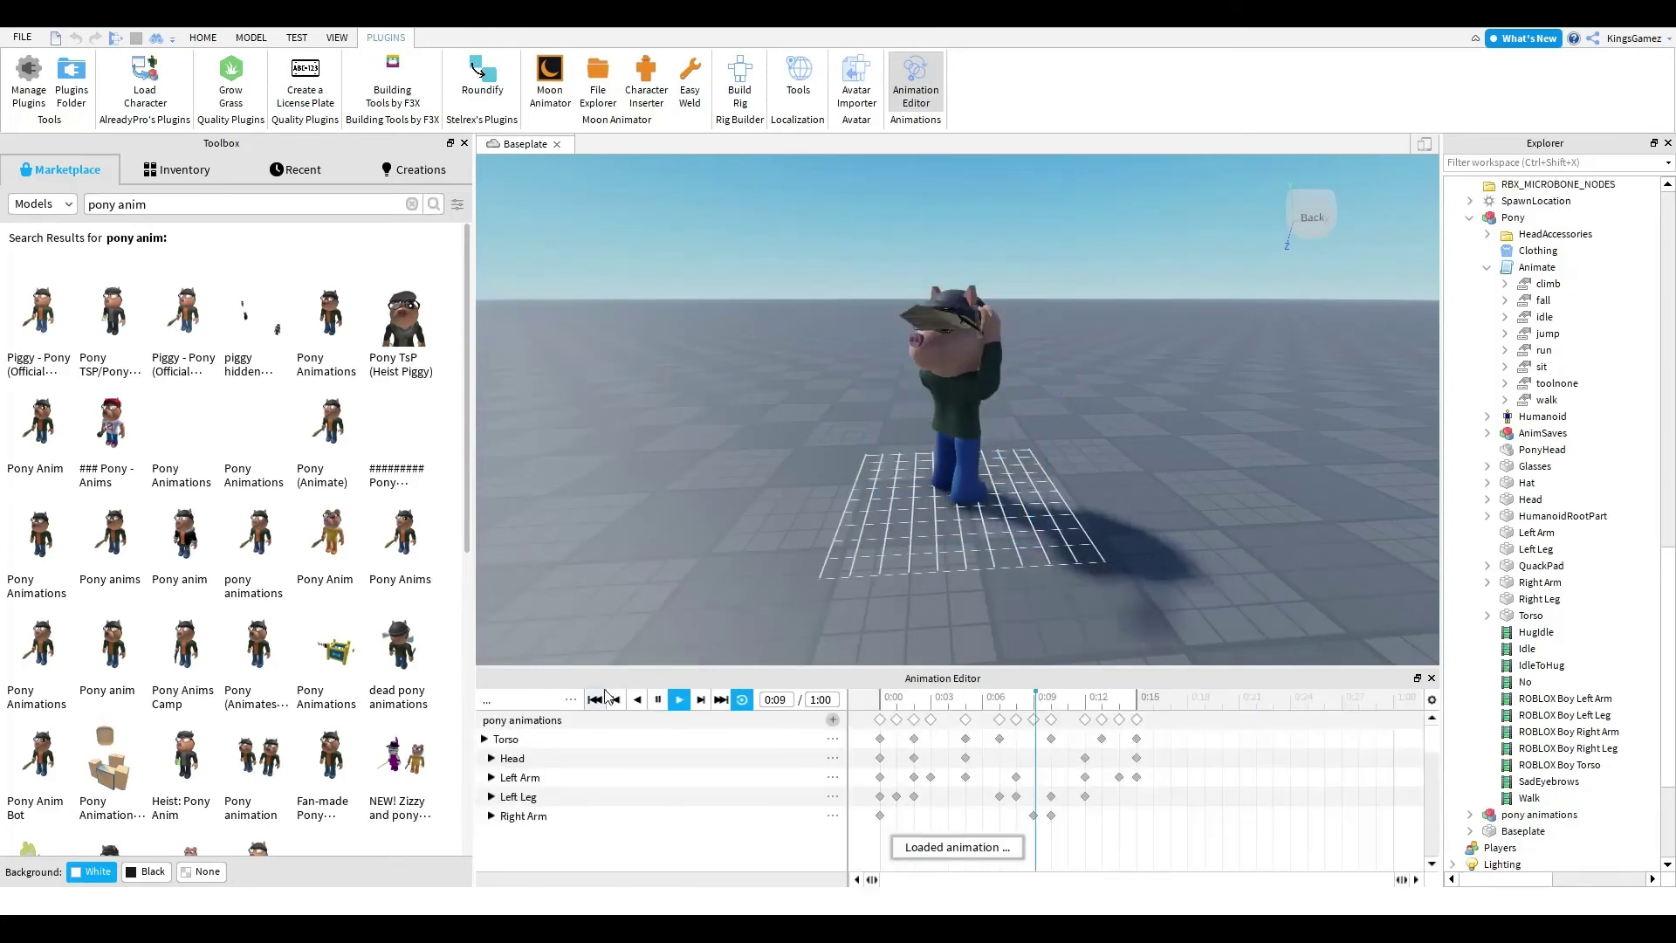
key("space")
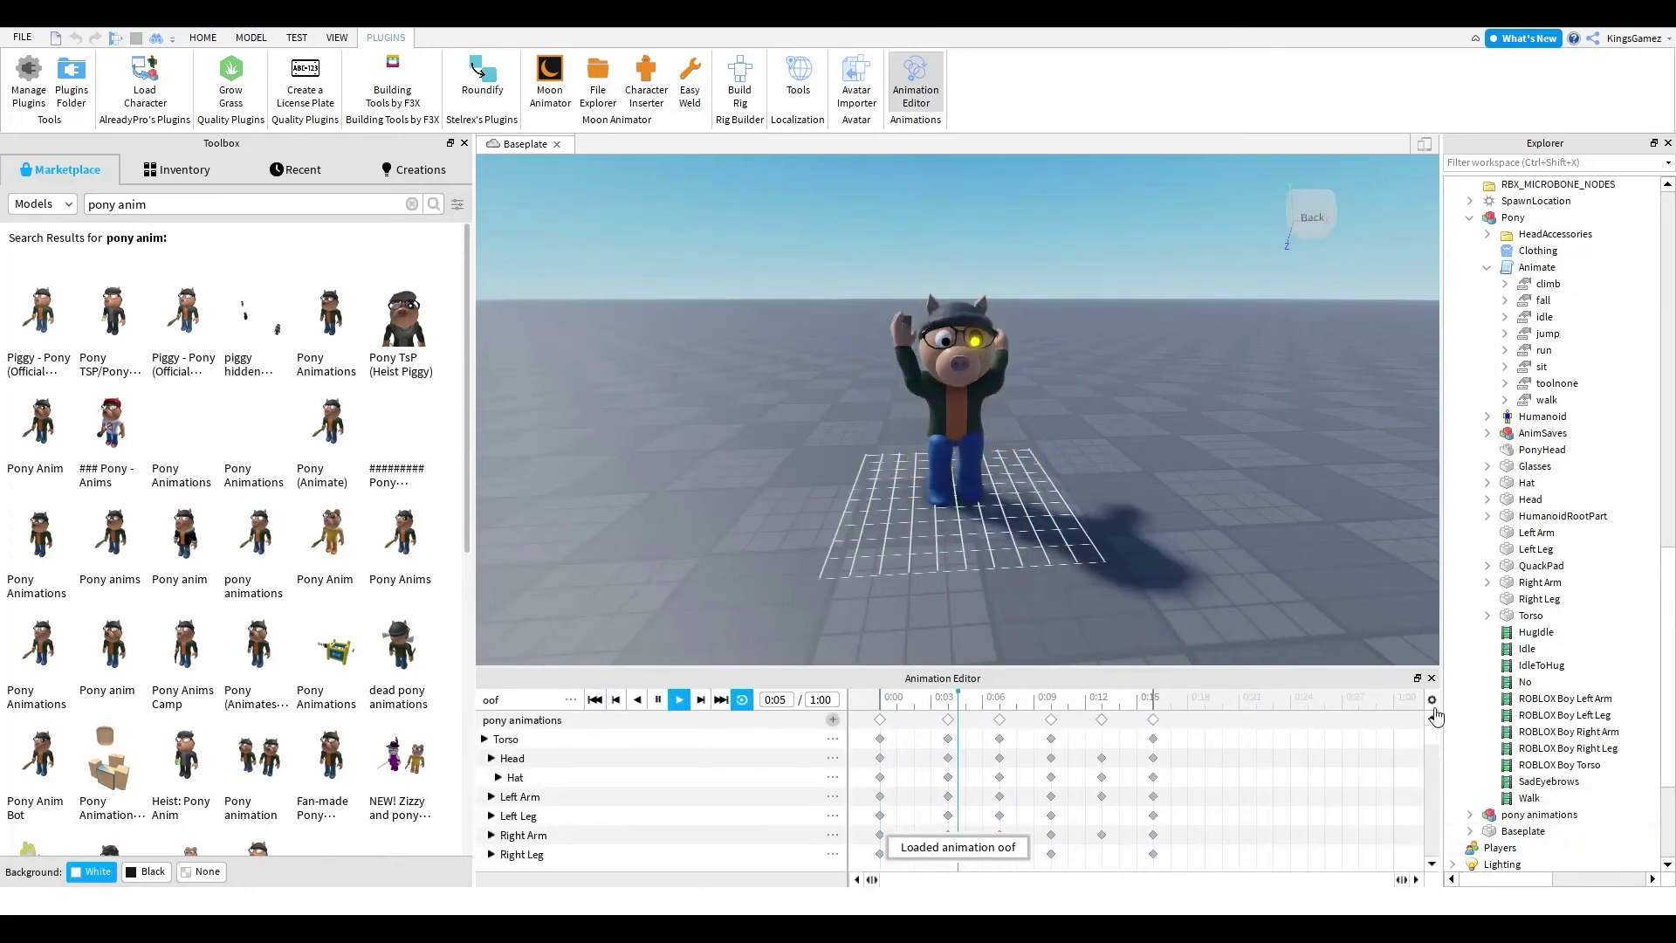
left_click(1432, 678)
left_click(904, 504)
key("Delete")
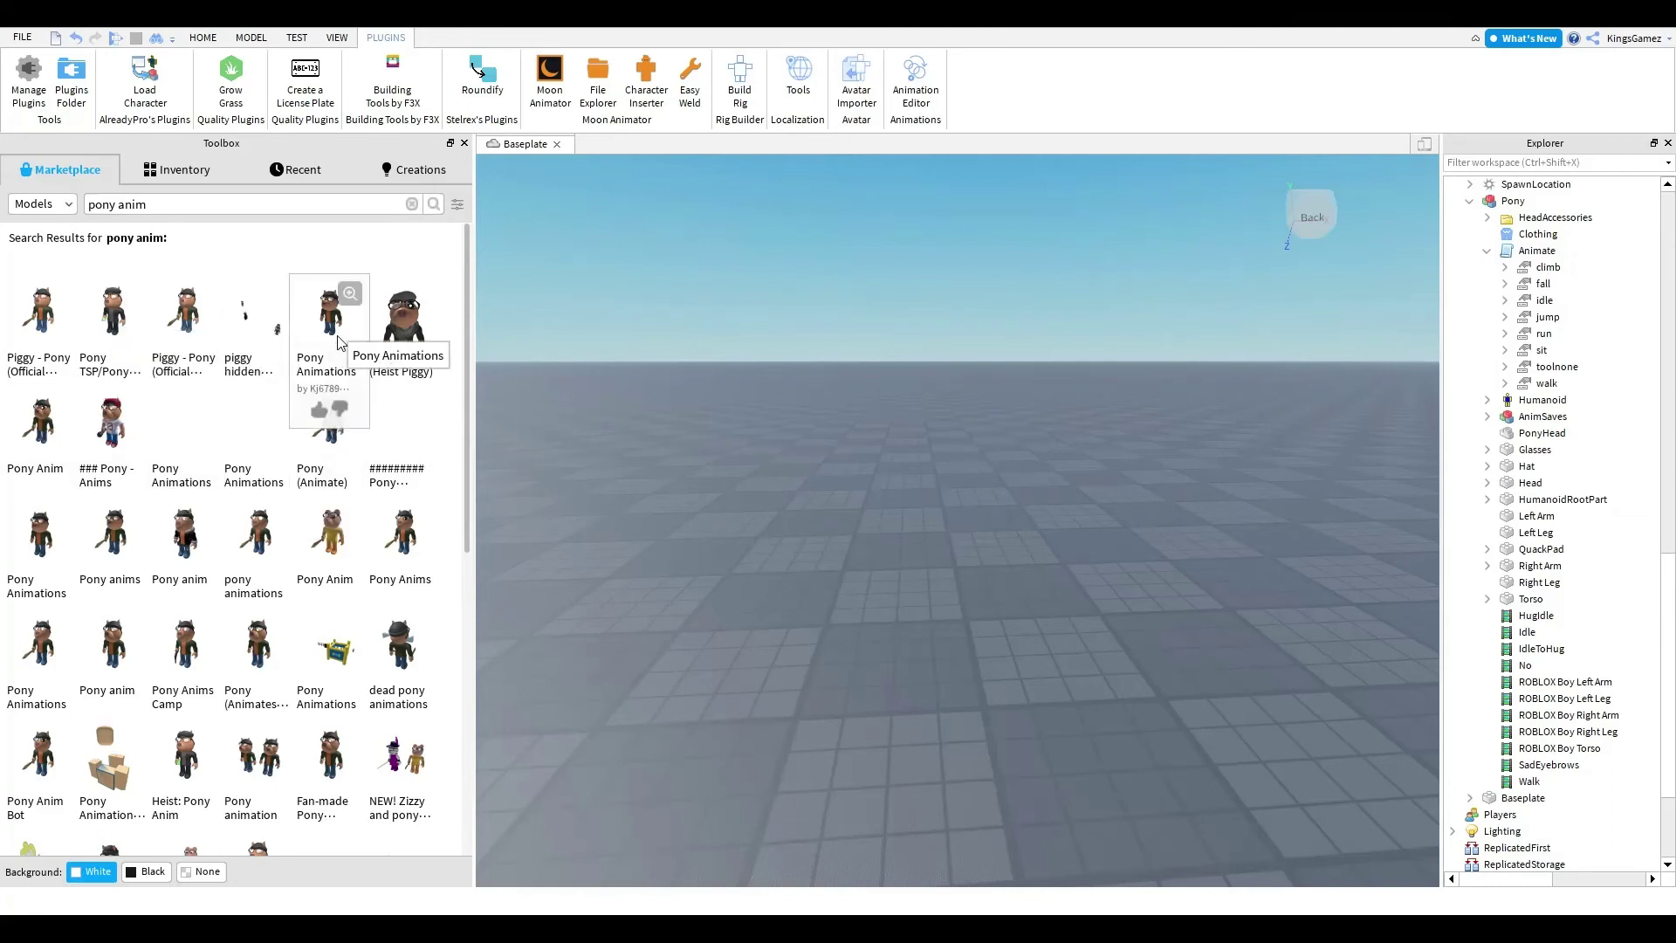
- Insert the first "Pony Animations" marketplace model, play its Distraction animation, and delete the model
left_click_drag(339, 342, 1053, 569)
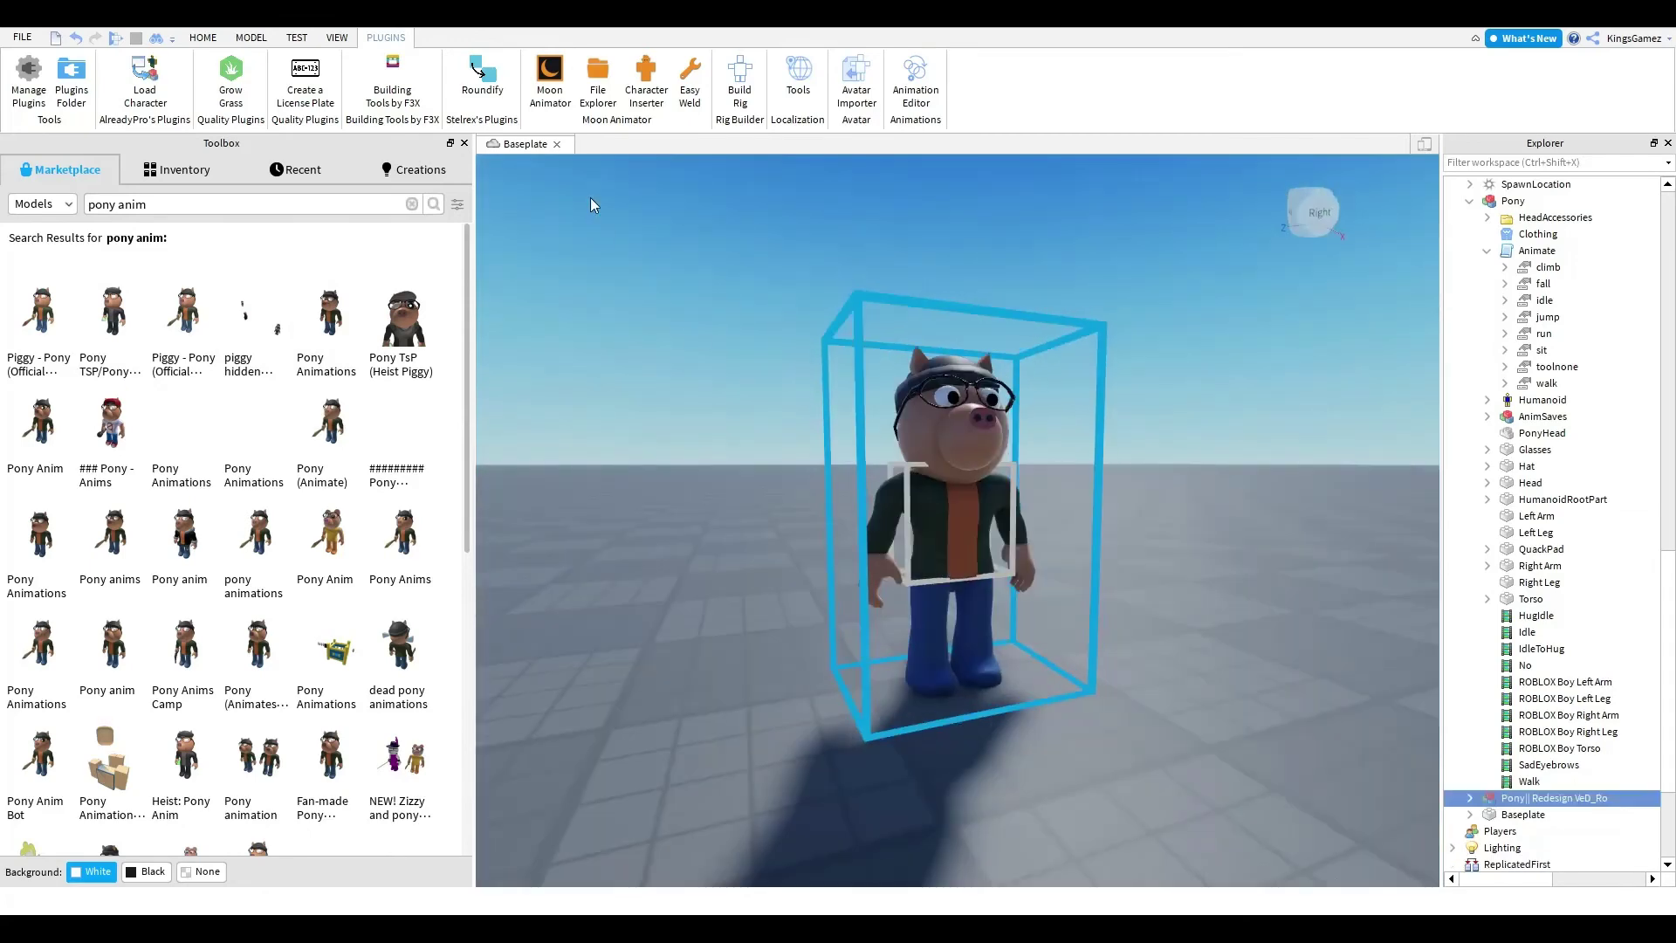
left_click(913, 95)
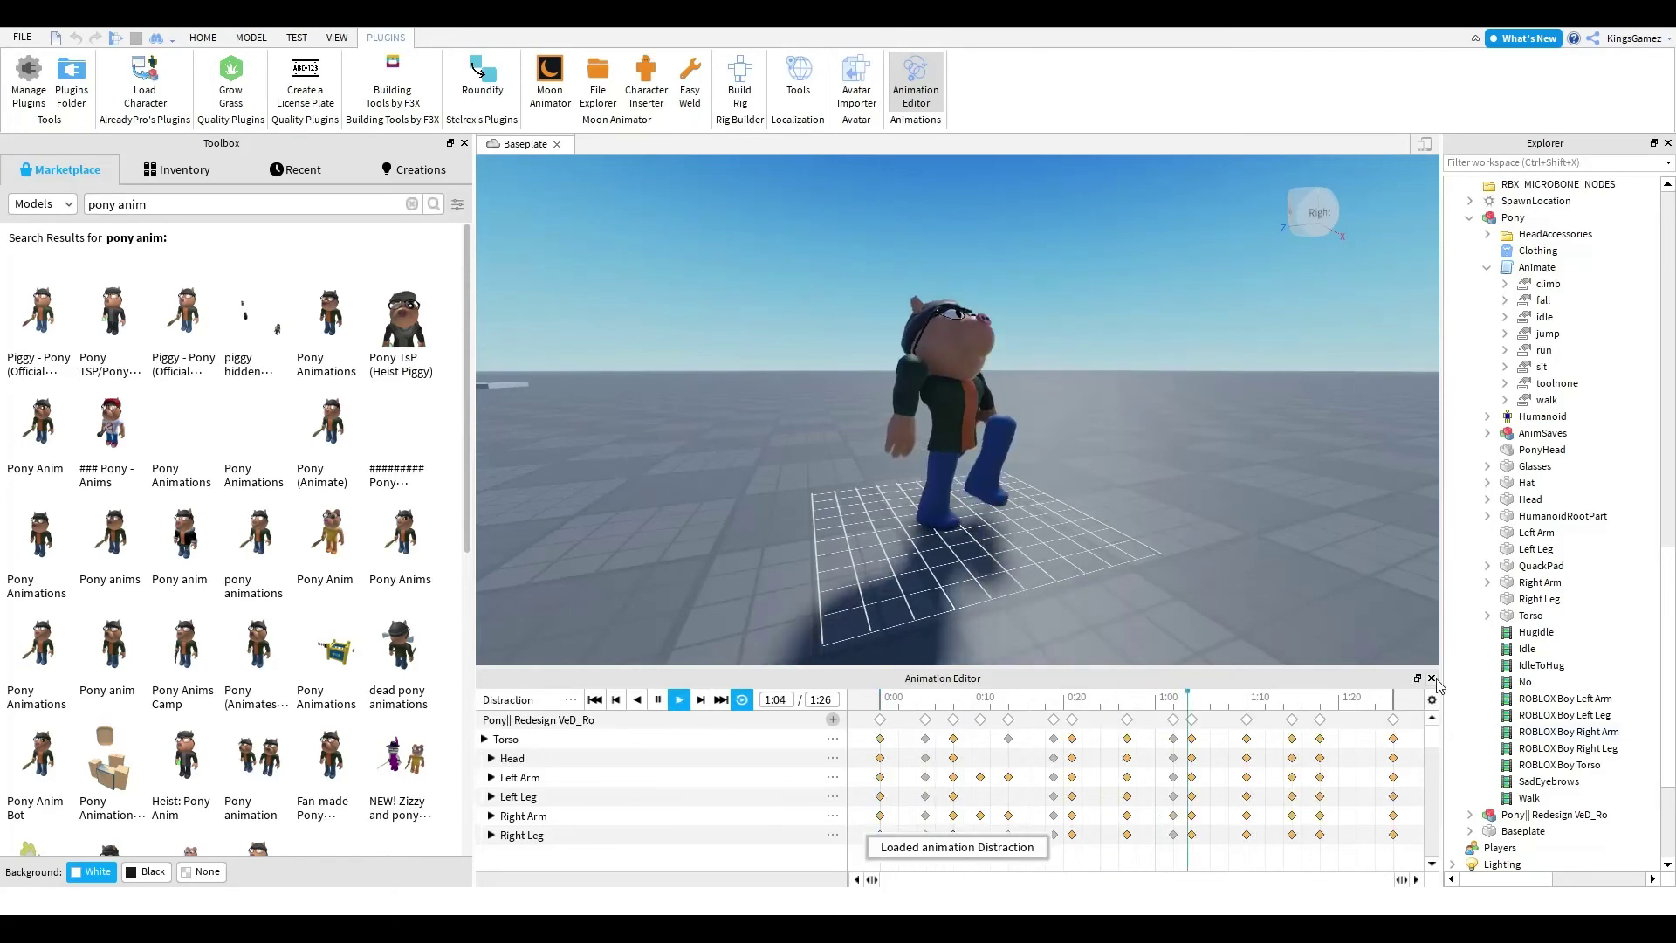
left_click(1431, 679)
left_click(998, 461)
key("Delete")
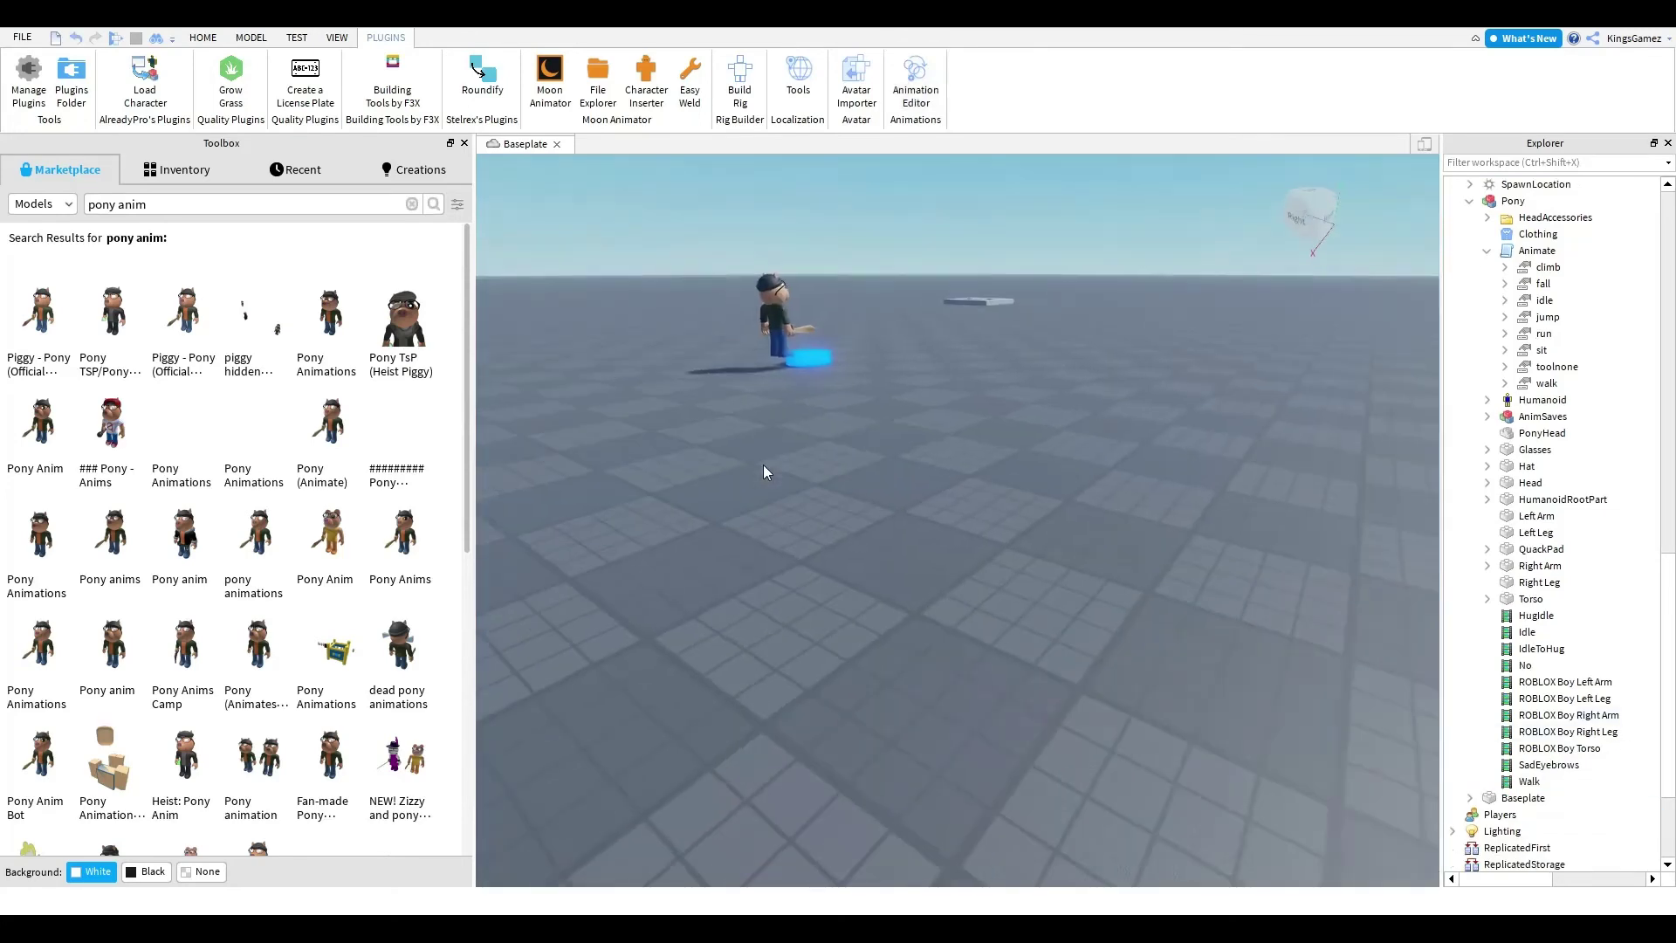
- Examine the Idle animation on the yellow-shirted Pony model from several angles and distances, and pause playback
key("s")
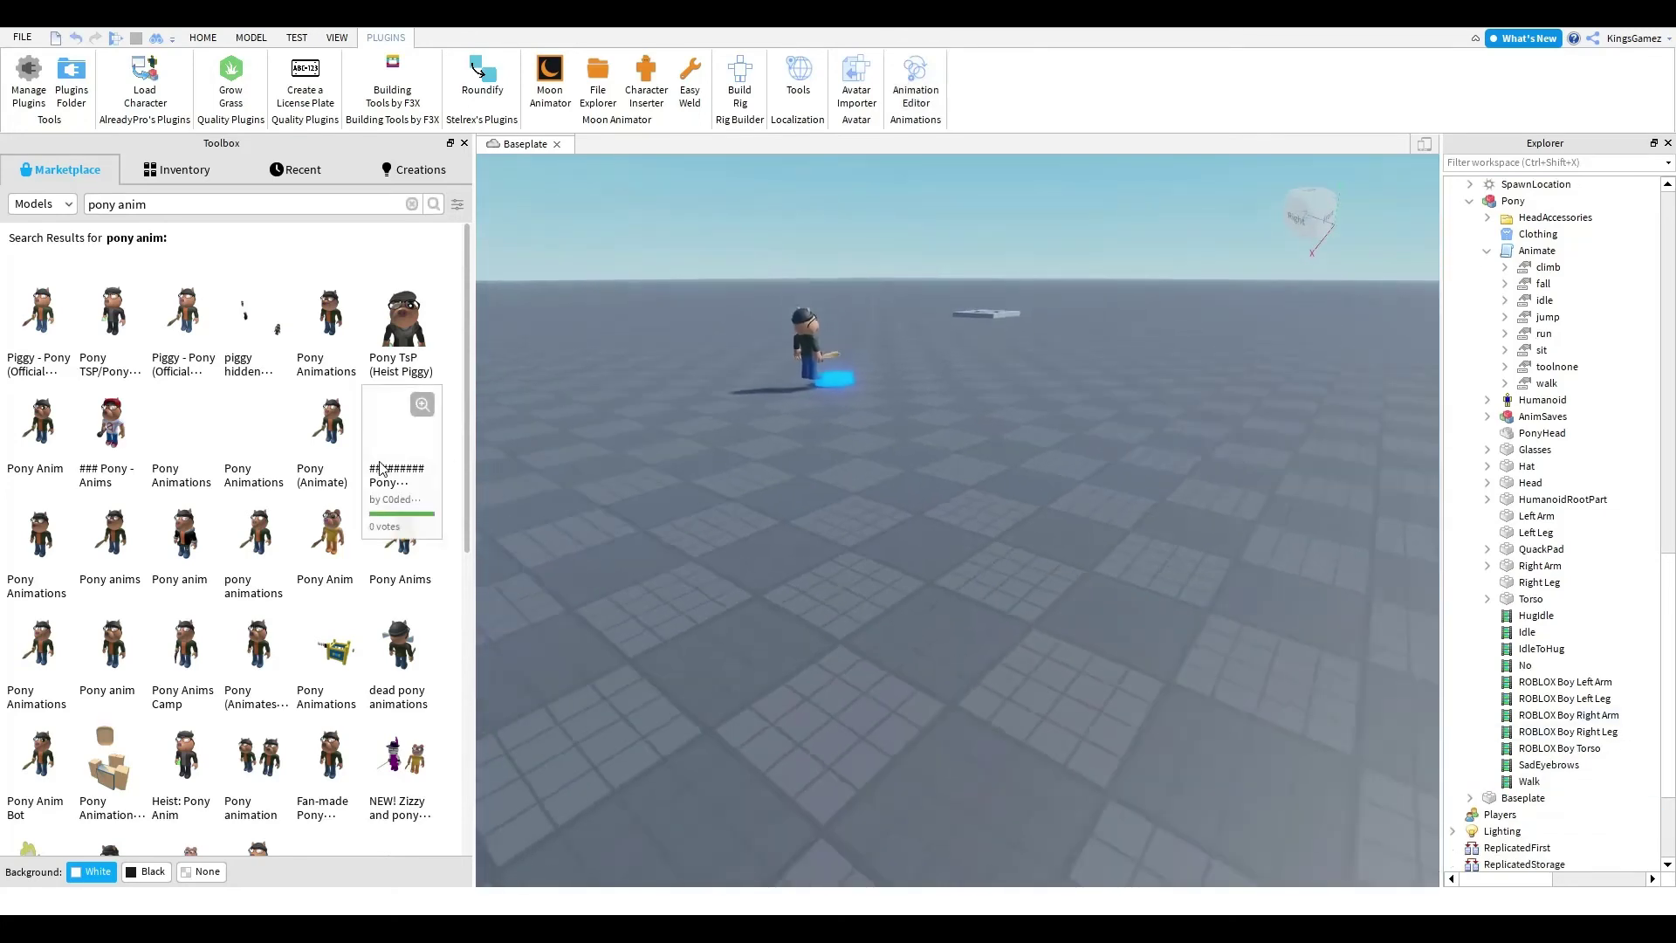
key("w")
key("a")
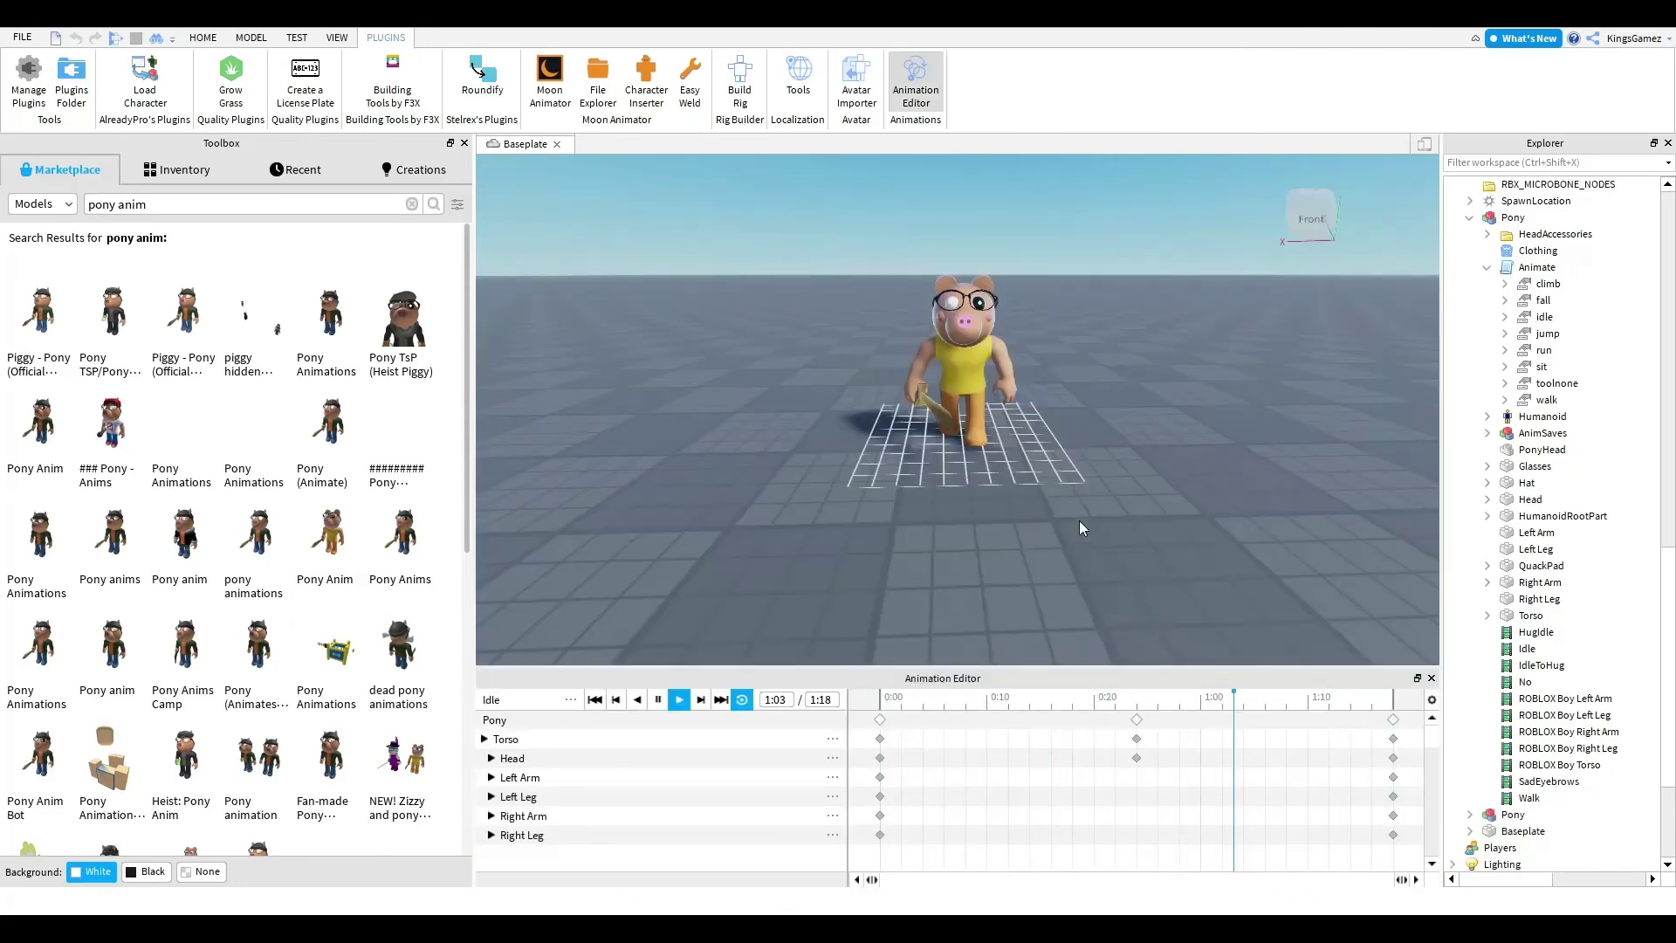
scroll(1079, 521, "up", 3)
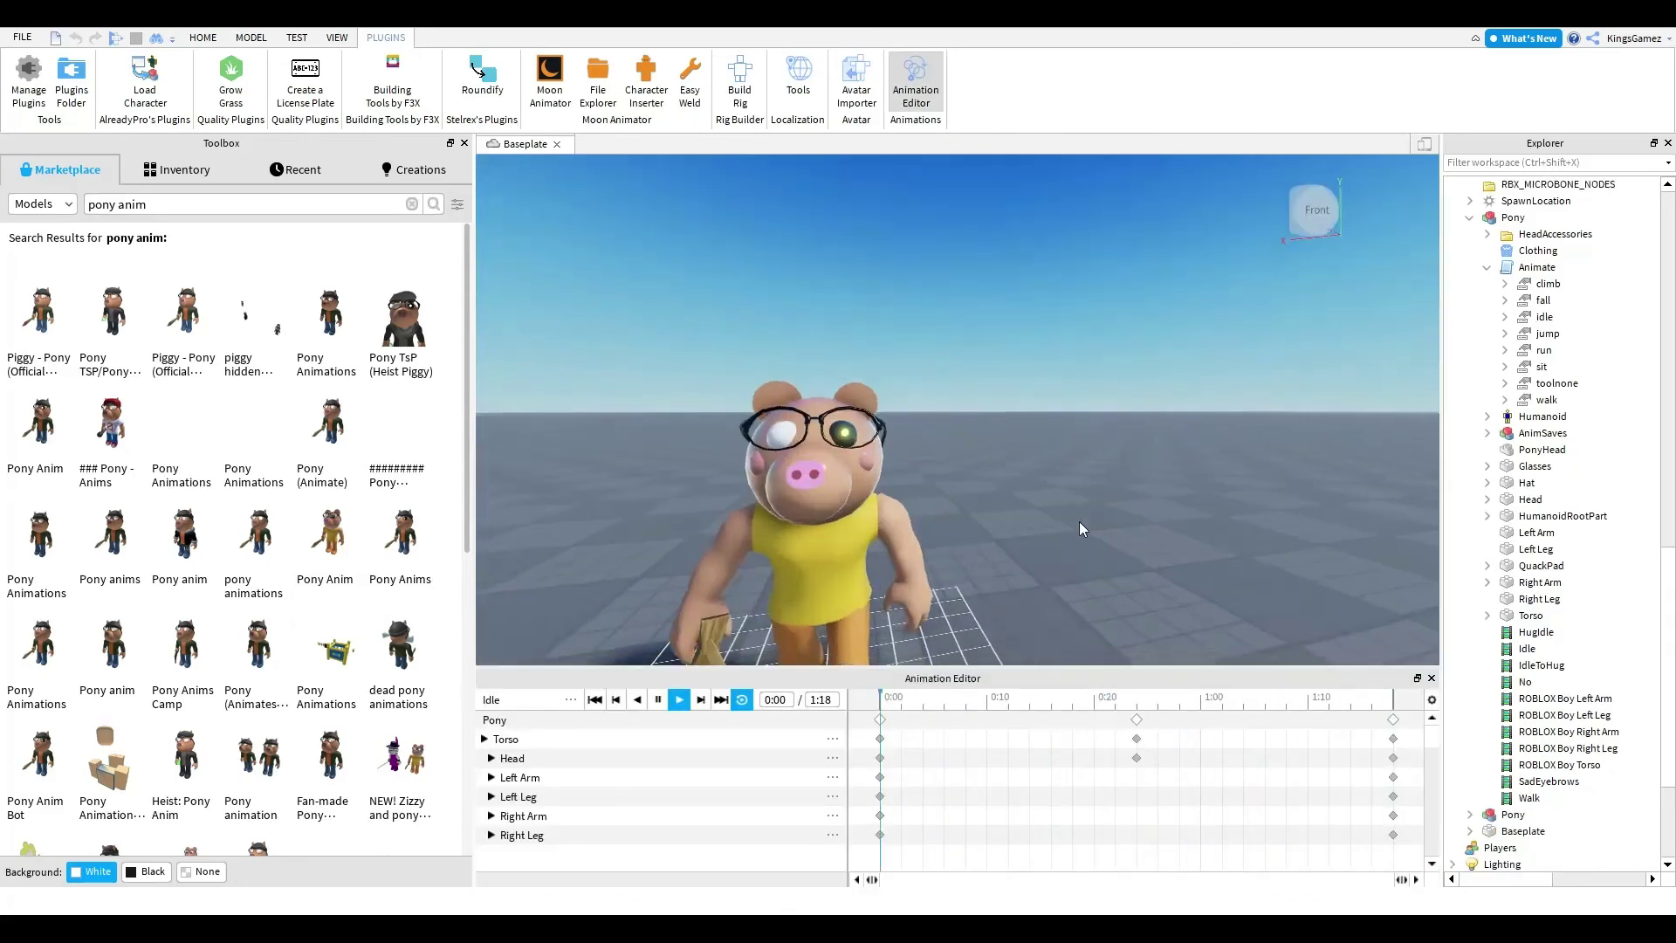
right_click_drag(1079, 521, 1624, 676)
scroll(1327, 626, "down", 8)
scroll(1014, 403, "up", 3)
scroll(1014, 403, "up", 5)
right_click_drag(1014, 404, 1015, 333)
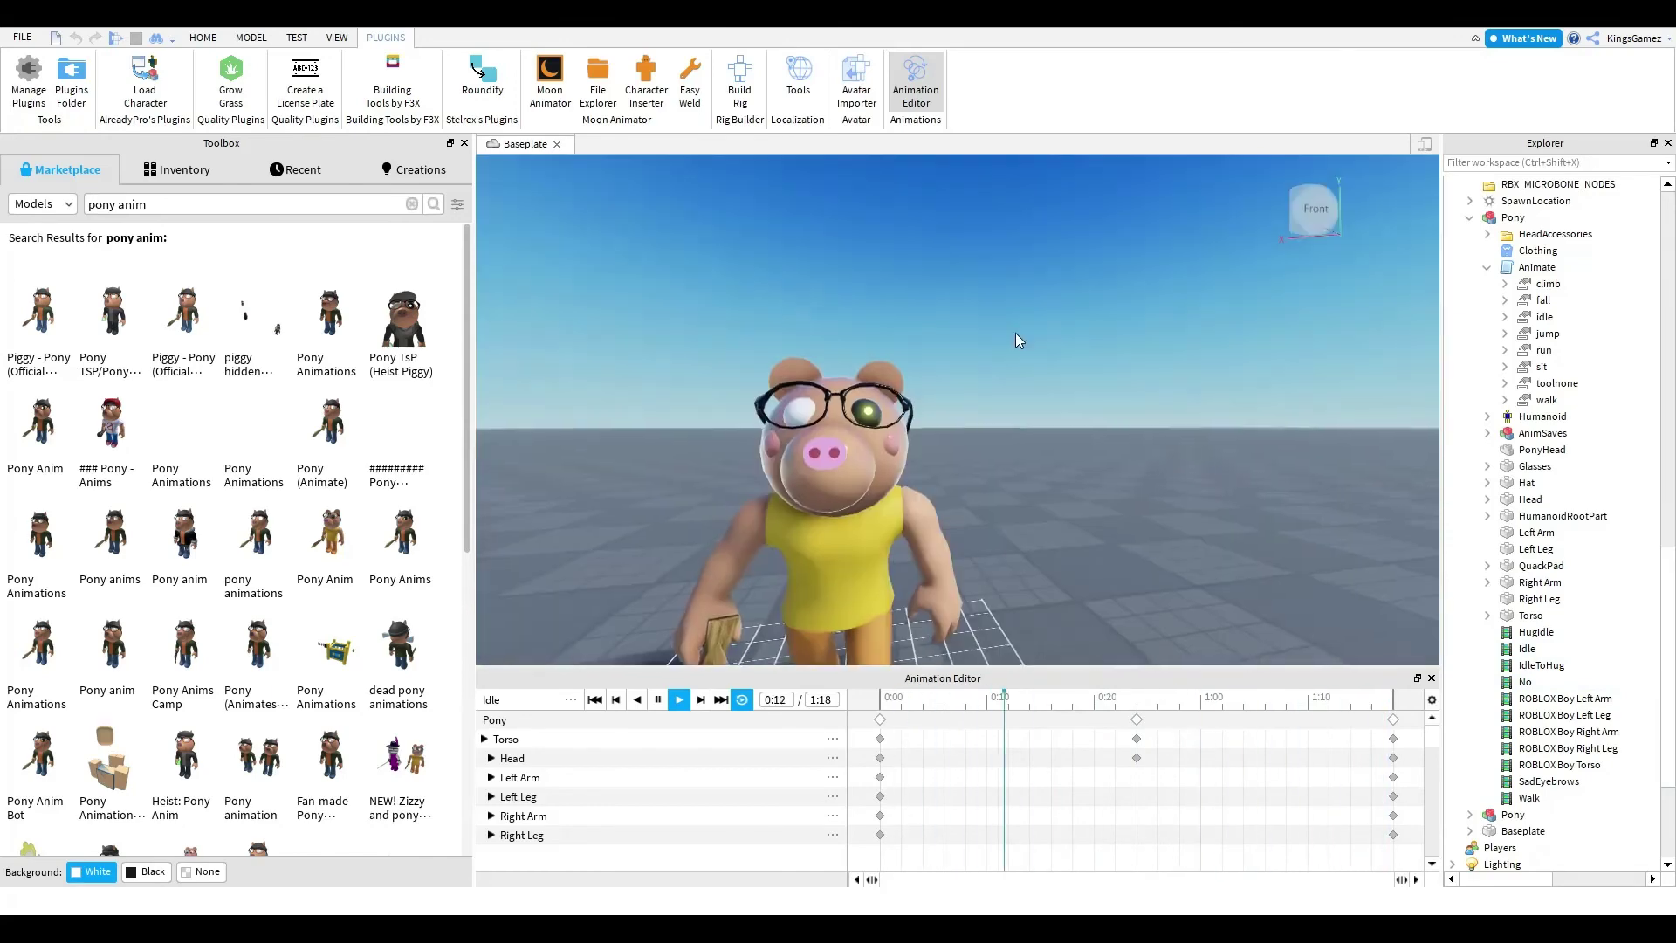
scroll(1014, 333, "down", 1)
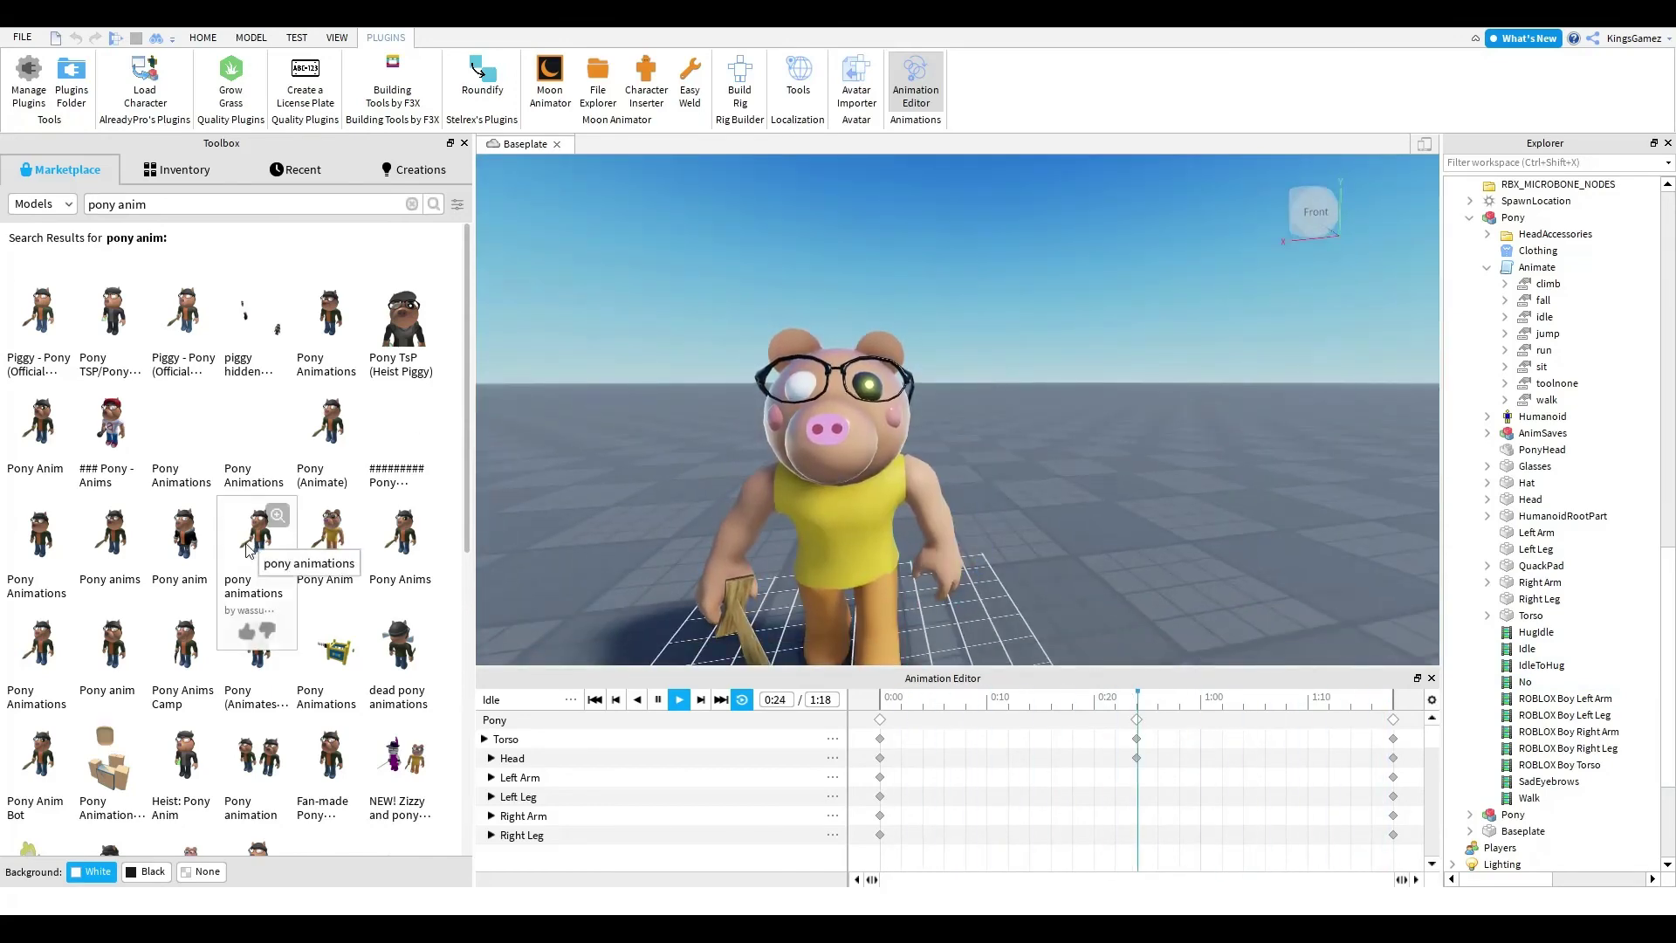
right_click_drag(789, 395, 1117, 357)
scroll(1113, 384, "up", 10)
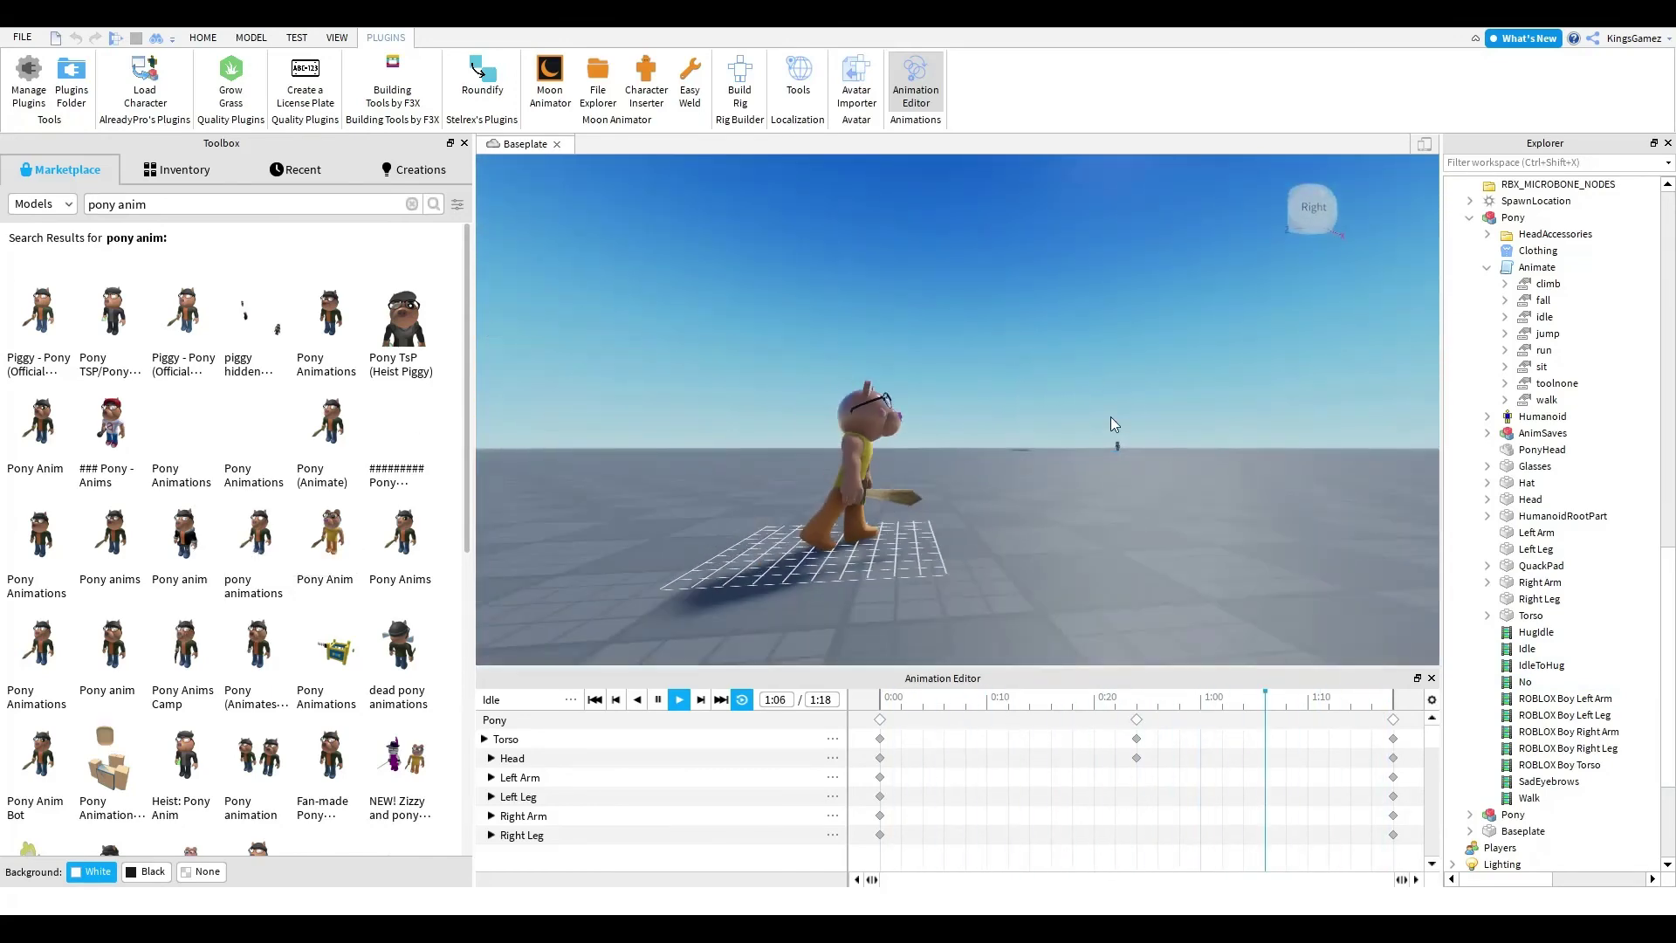
scroll(1082, 511, "down", 10)
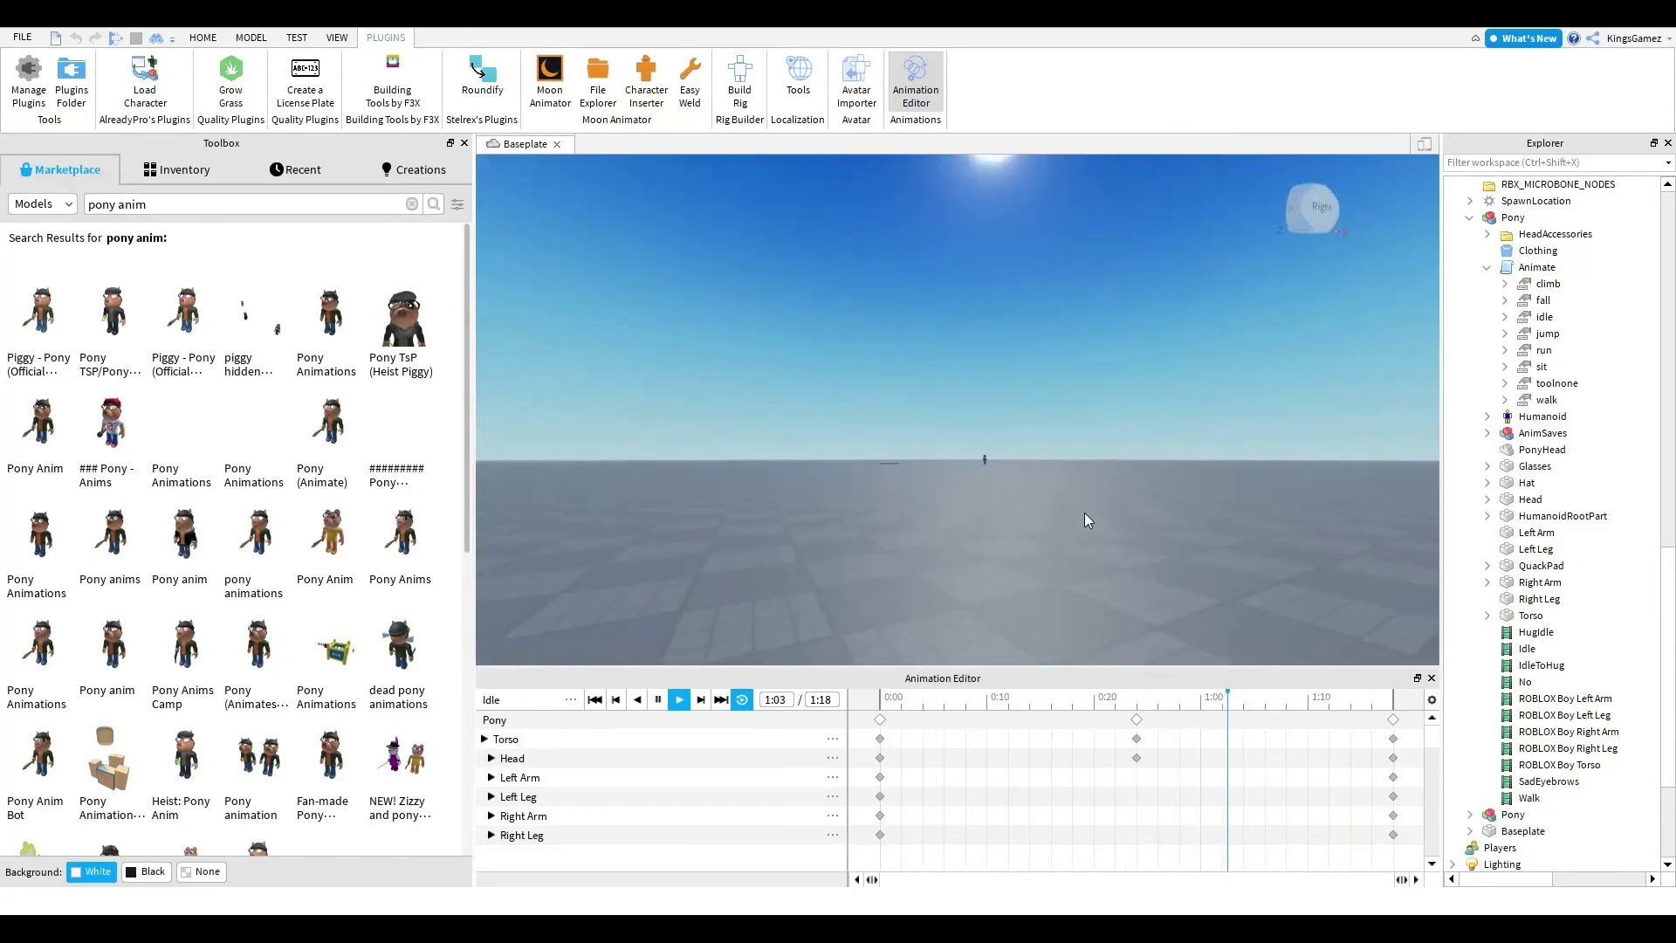
right_click_drag(1084, 512, 1082, 511)
scroll(1082, 511, "down", 3)
left_click(658, 699)
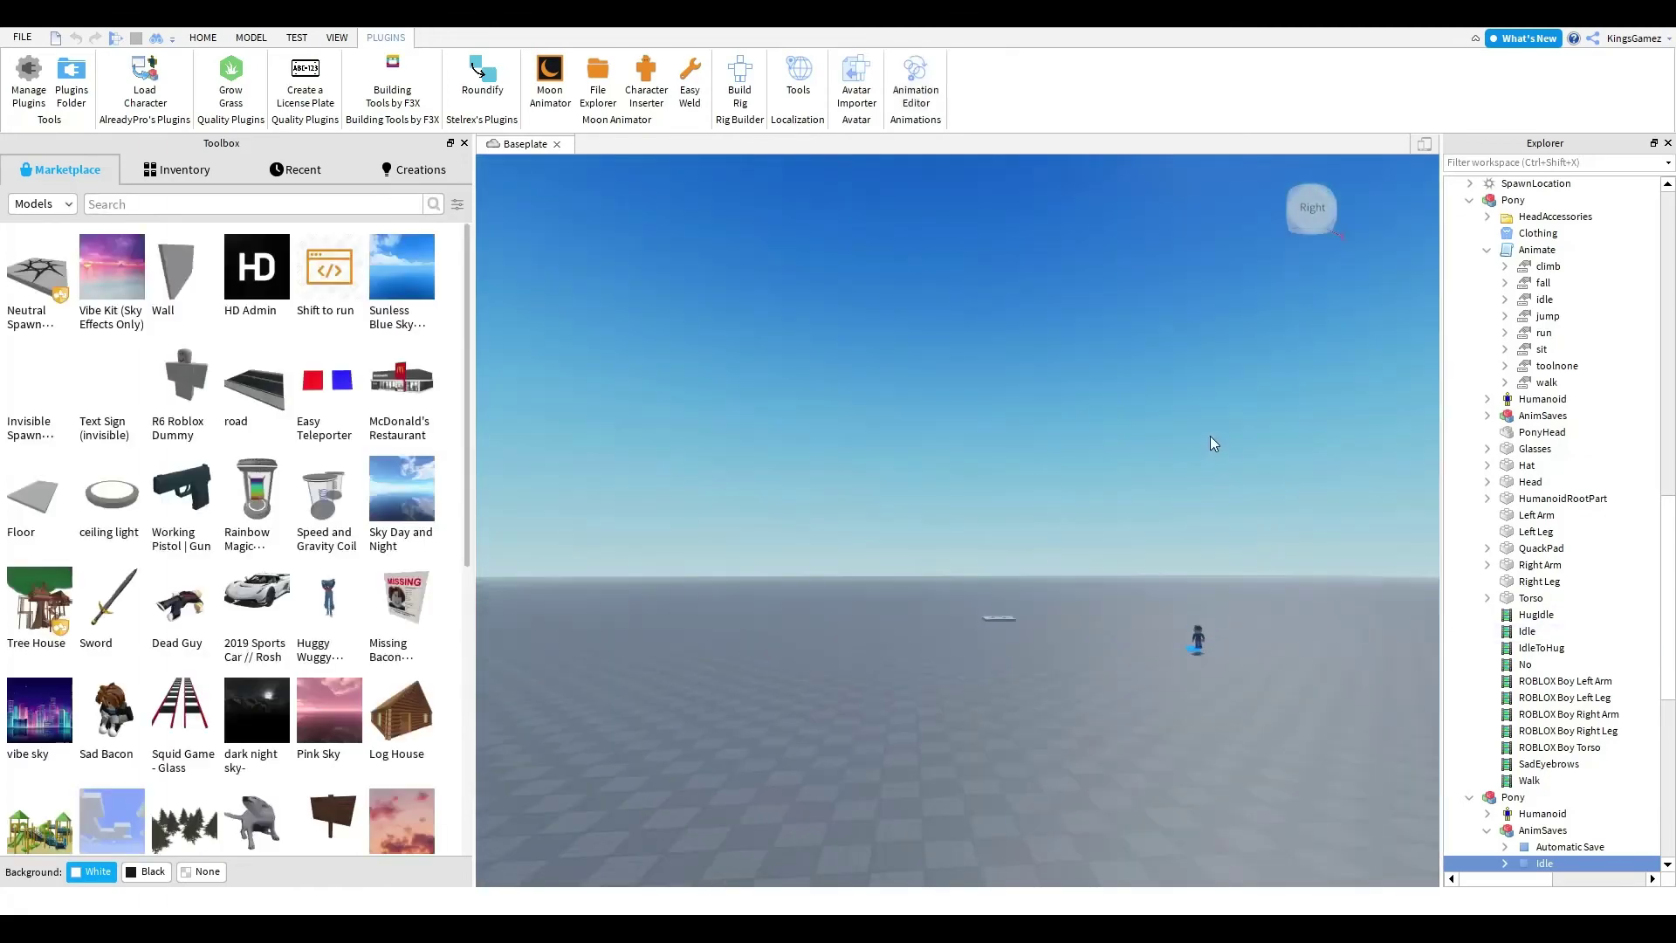
- Return to the Pony morph with the glowing blue pad and select it
right_click_drag(1210, 436, 1192, 579)
key("w")
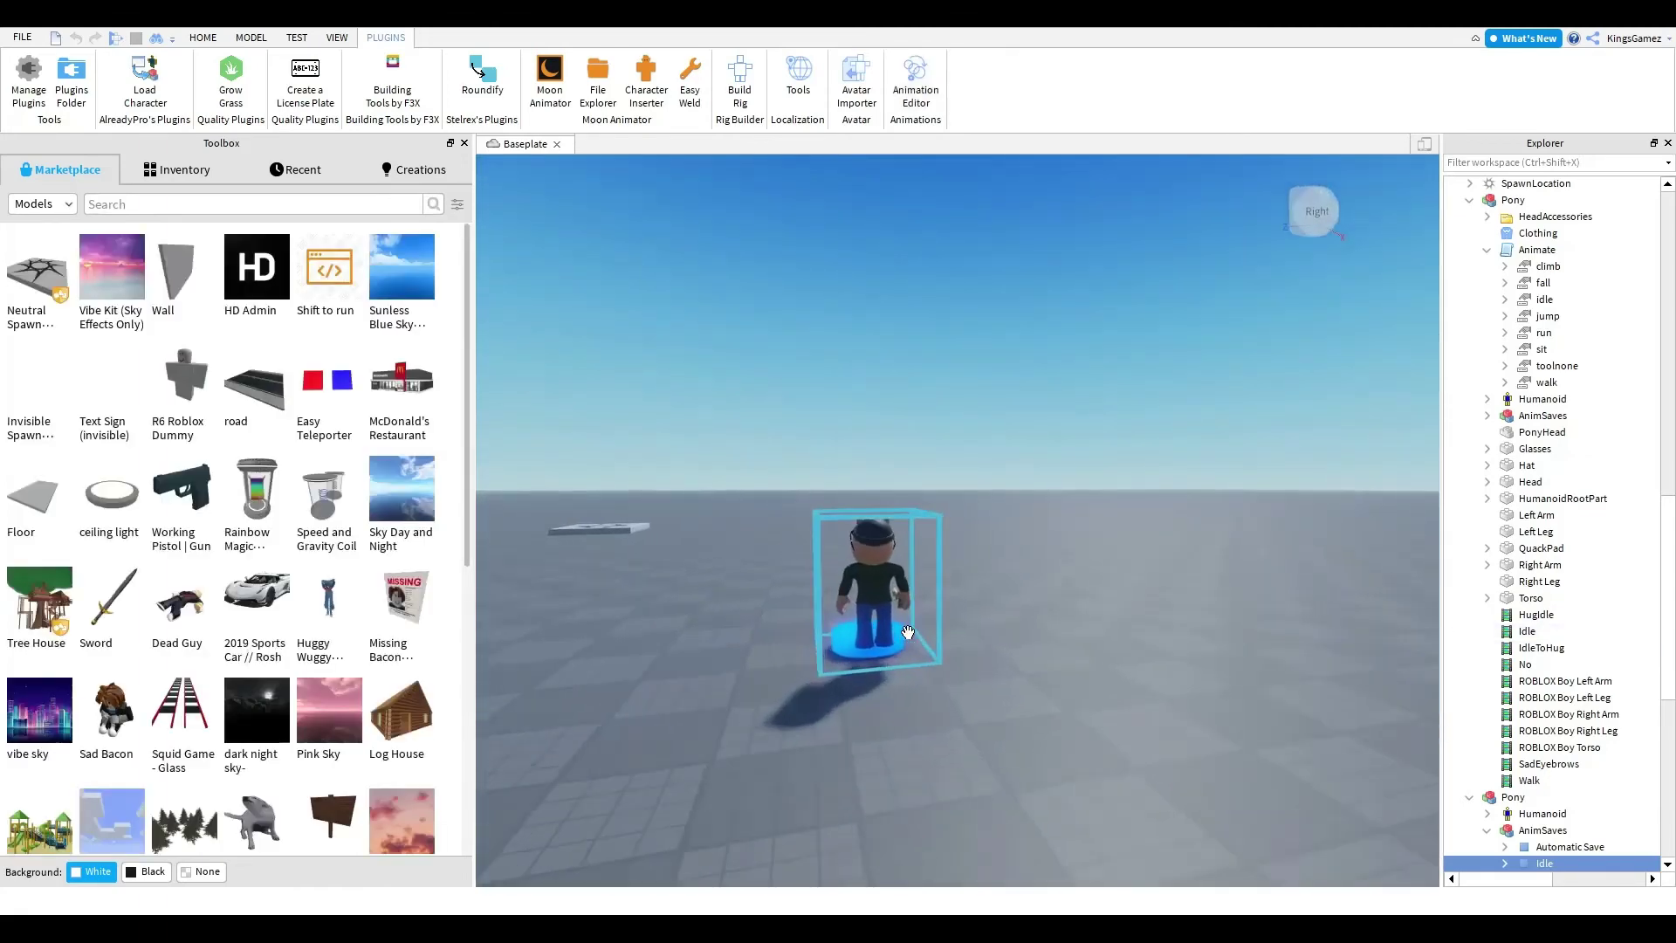
left_click(903, 628)
right_click_drag(903, 628, 1108, 501)
key("w")
key("w")
key("s")
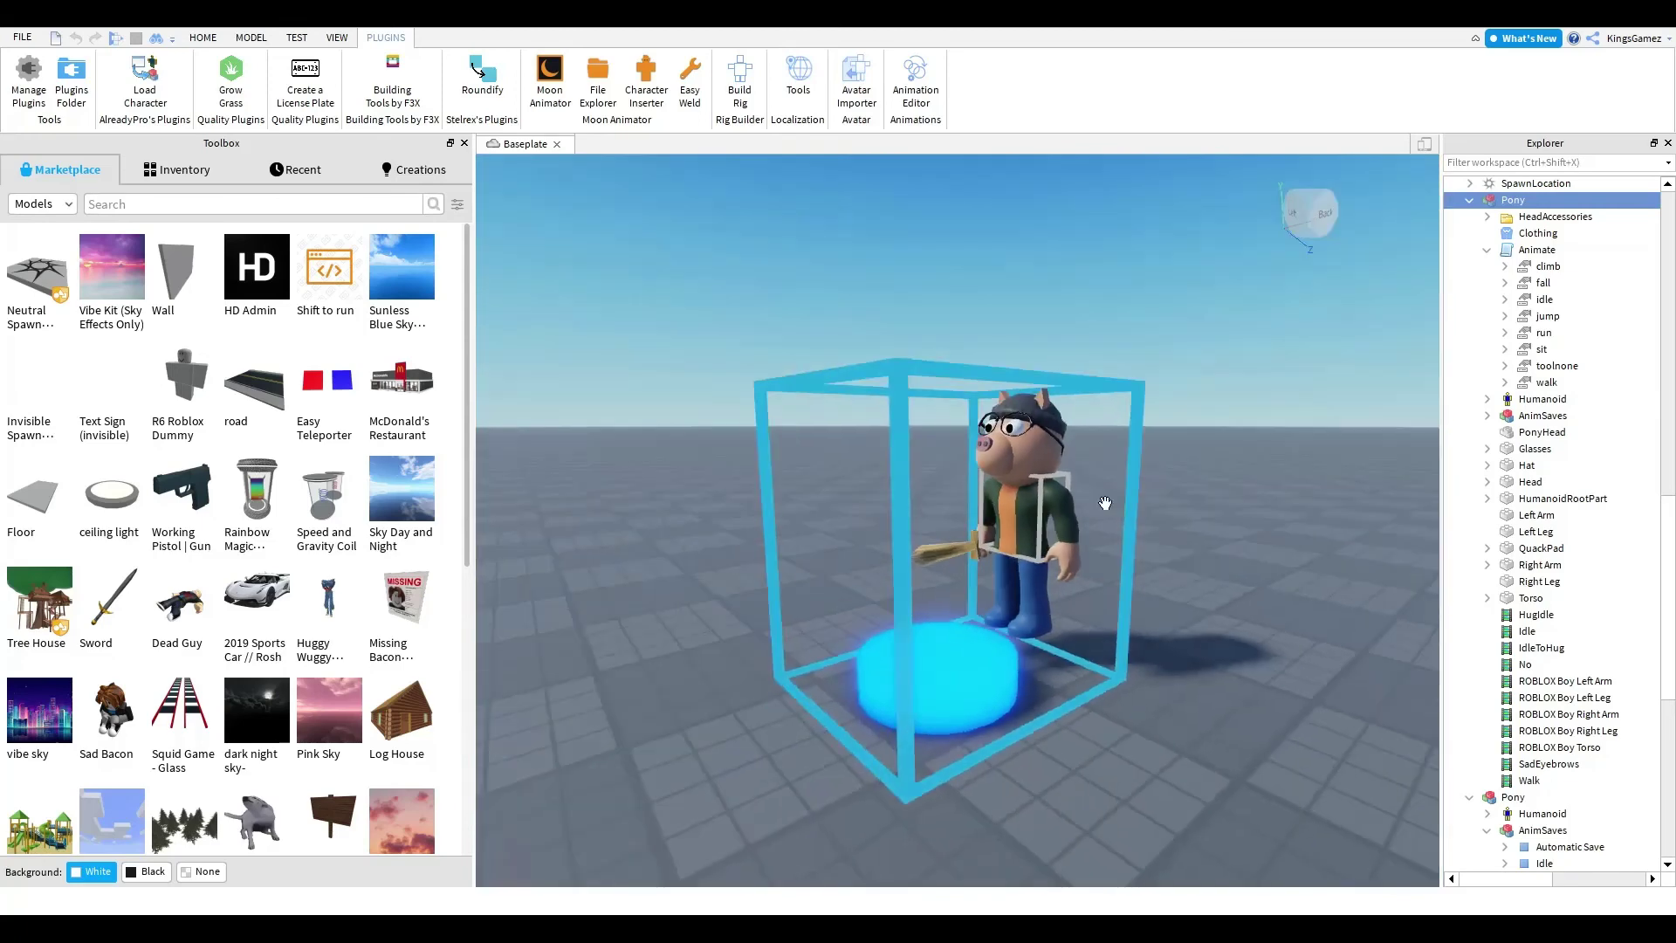
left_click(1523, 299)
left_click(1505, 299)
left_click(1551, 316)
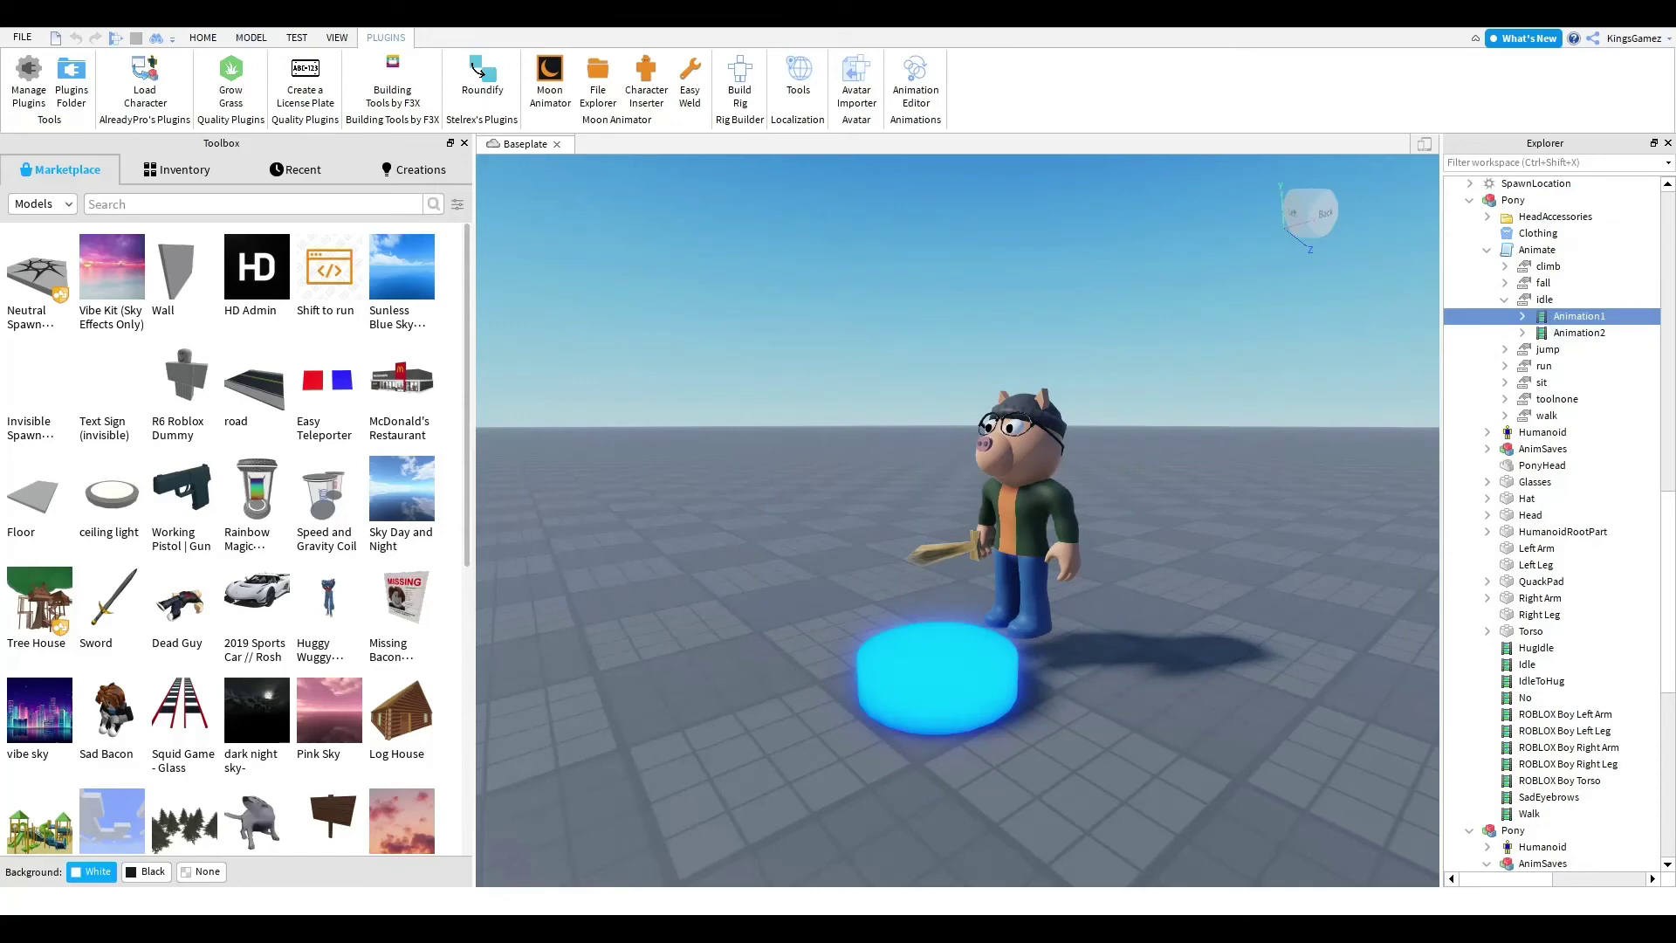
left_click(337, 38)
left_click(85, 78)
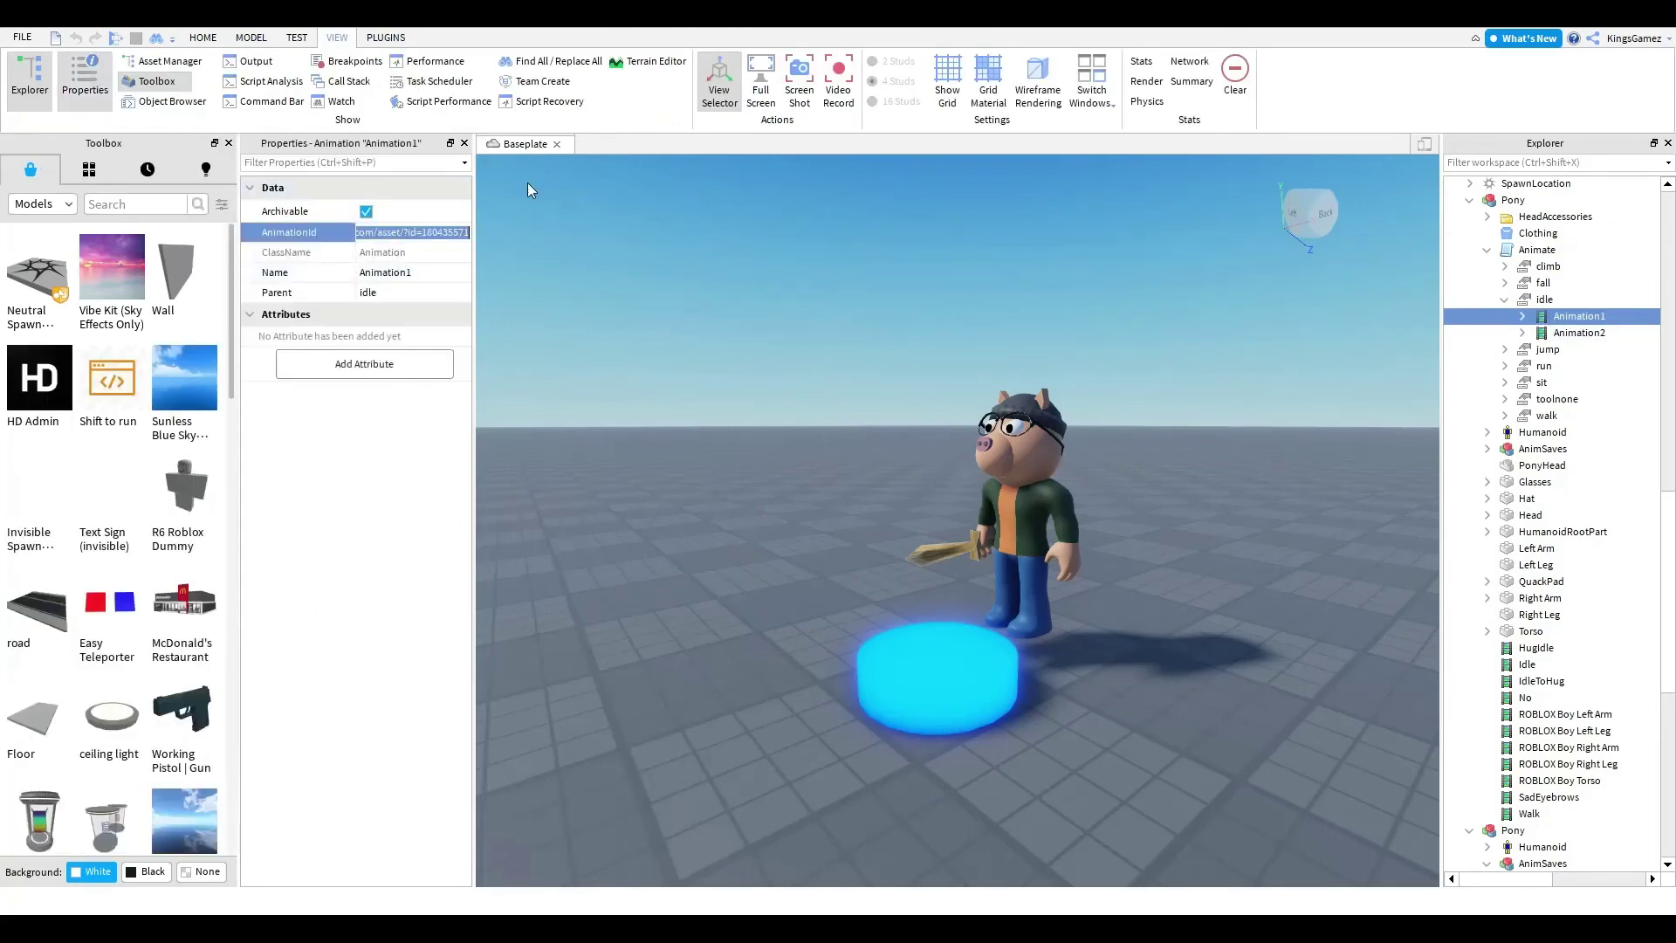
key("ctrl+v")
key("Return")
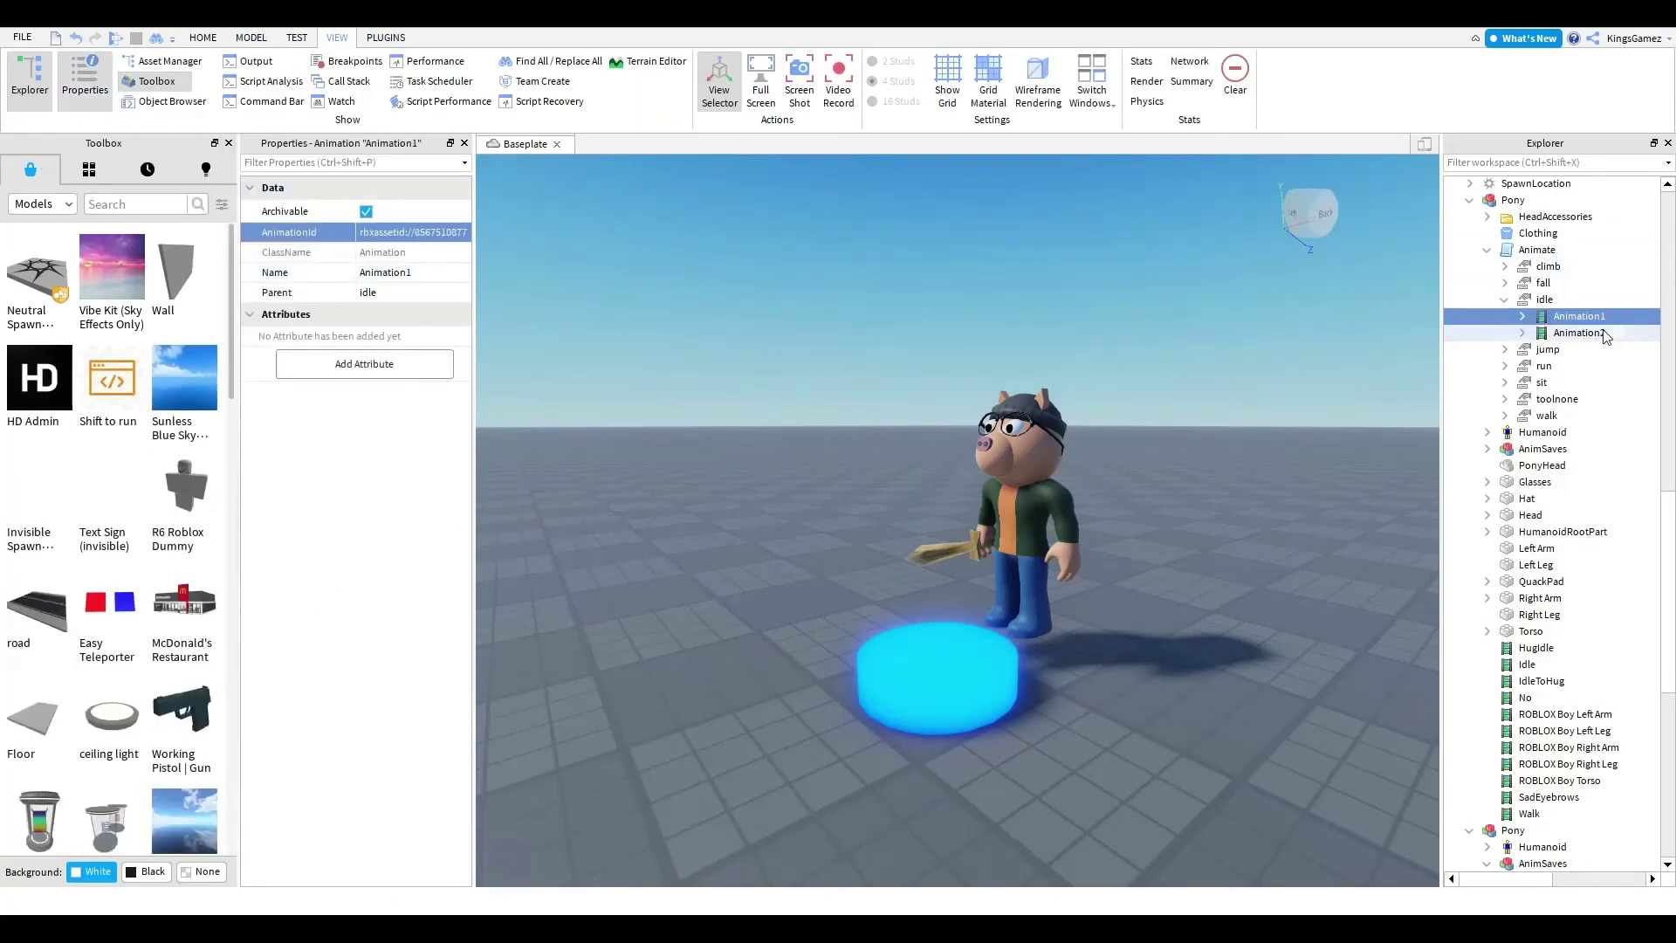
left_click(1605, 335)
left_click(436, 231)
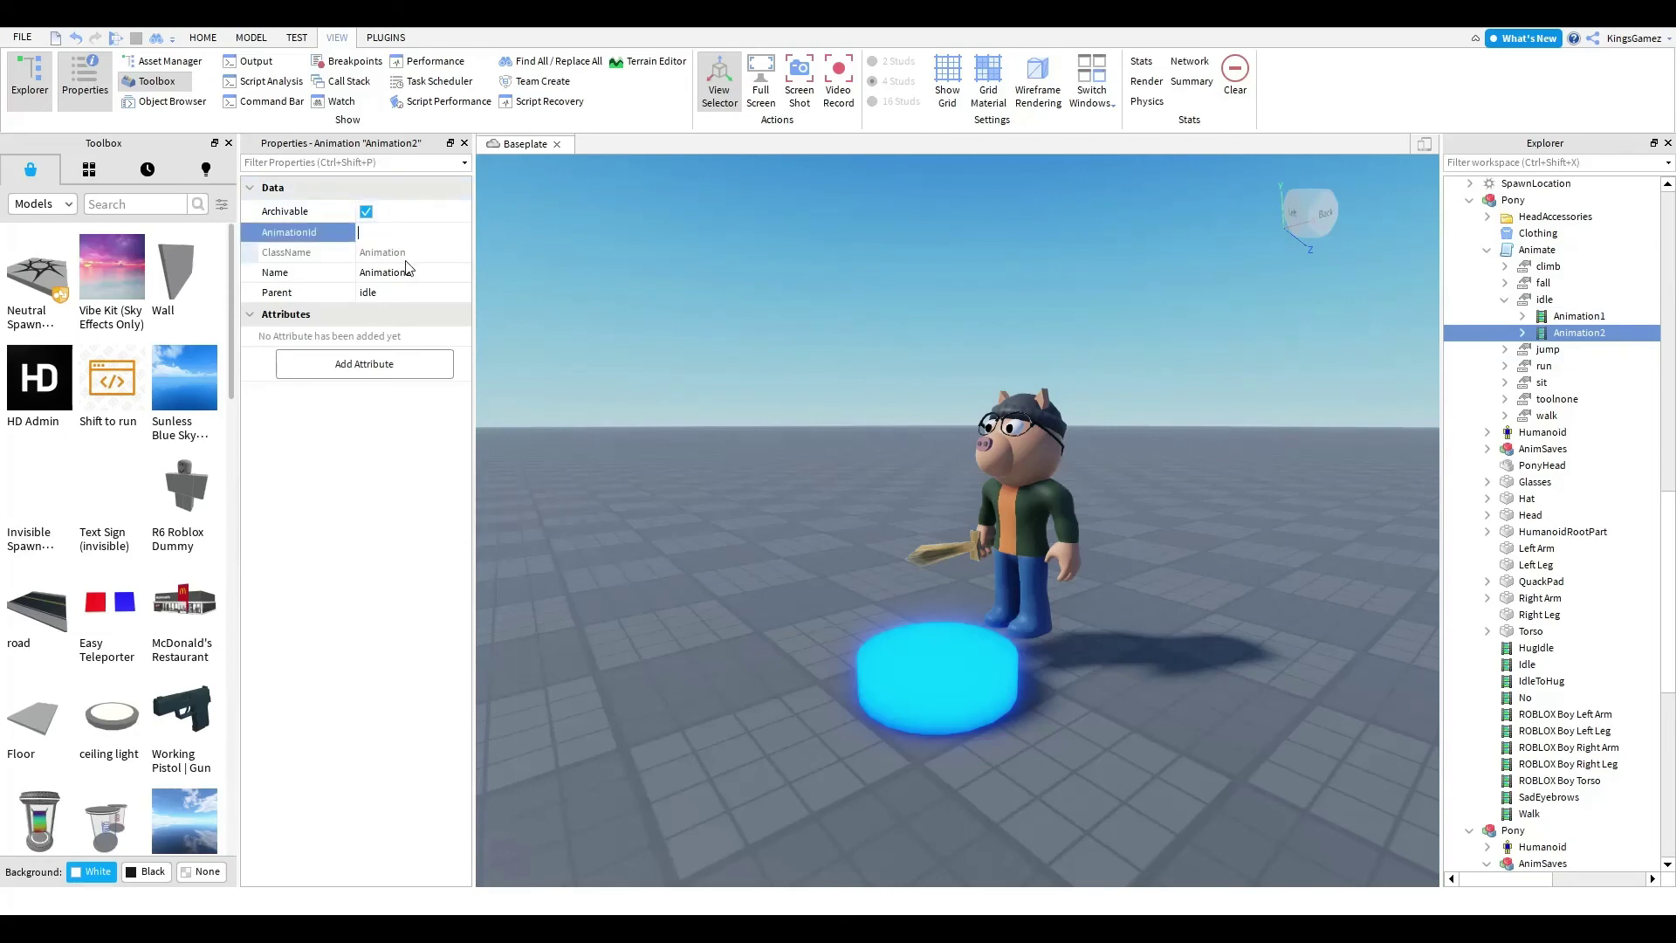
- Start a playtest and walk around as Pony to check the idle animation
left_click(296, 38)
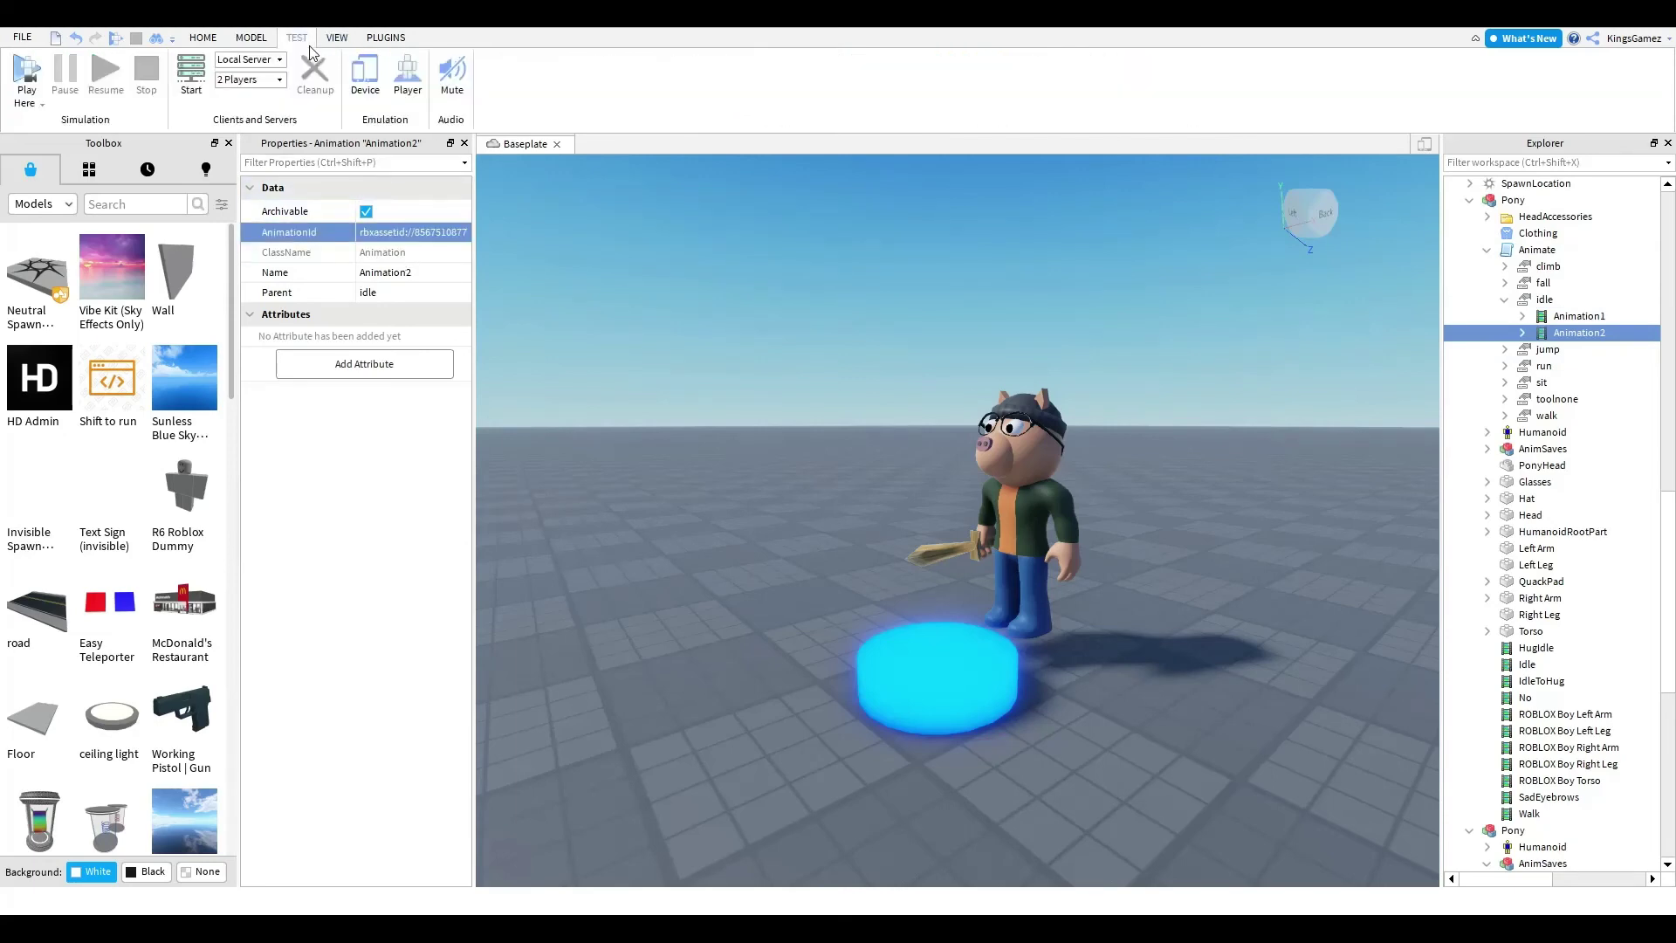
left_click(35, 75)
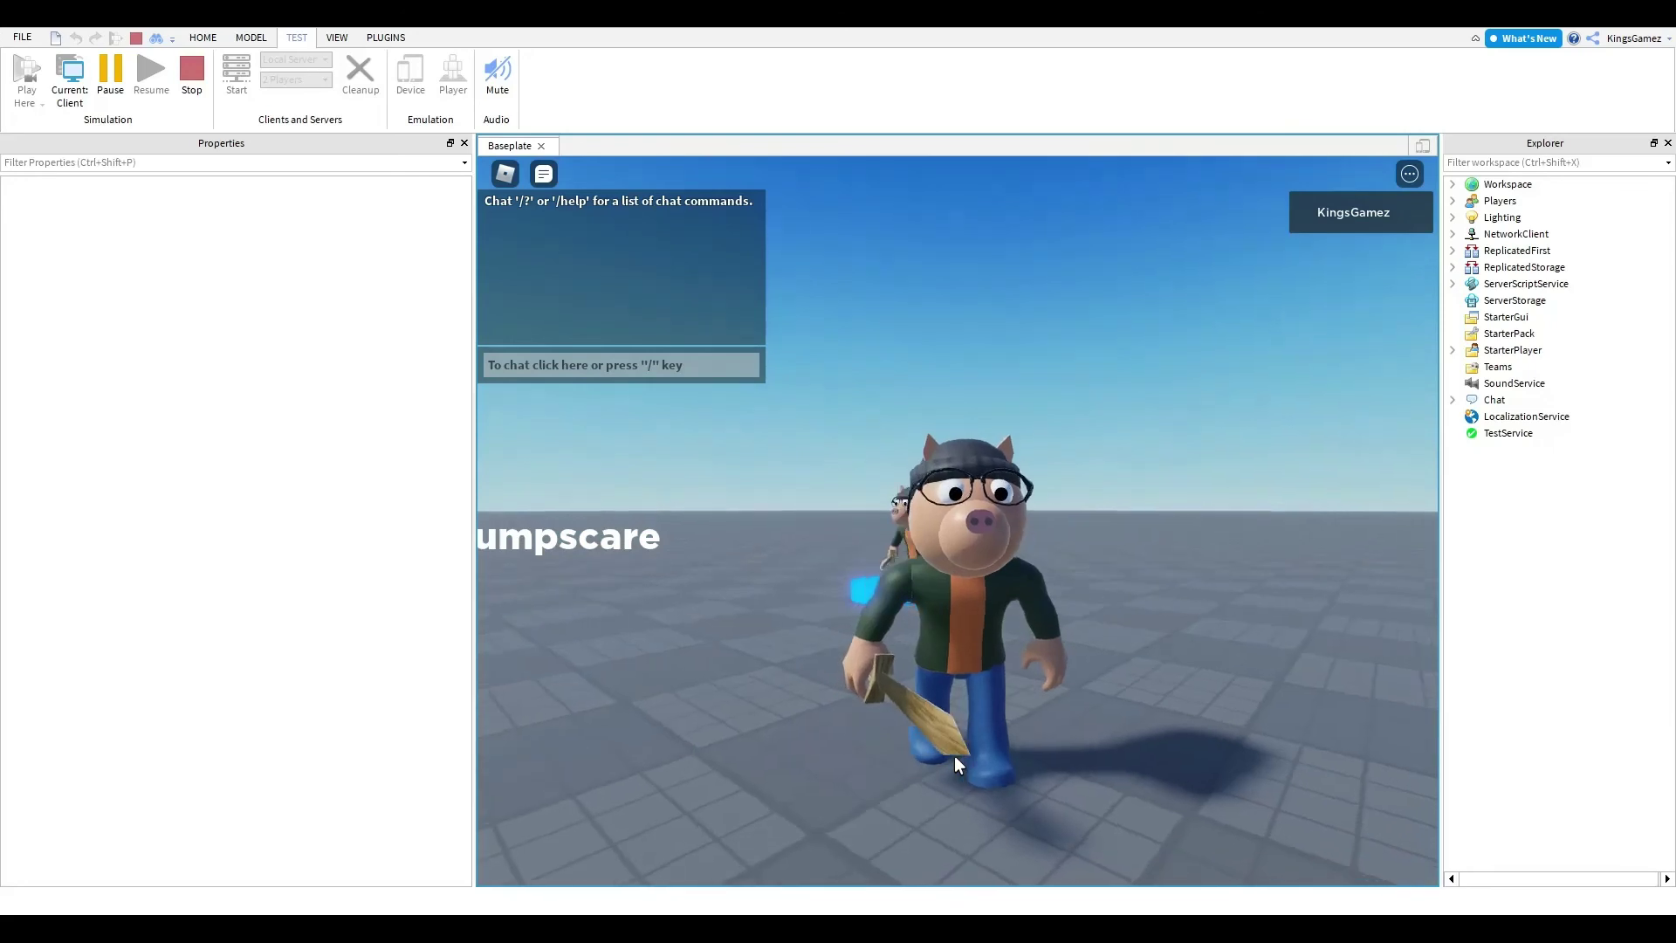
key("w")
right_click_drag(1286, 502, 1291, 494)
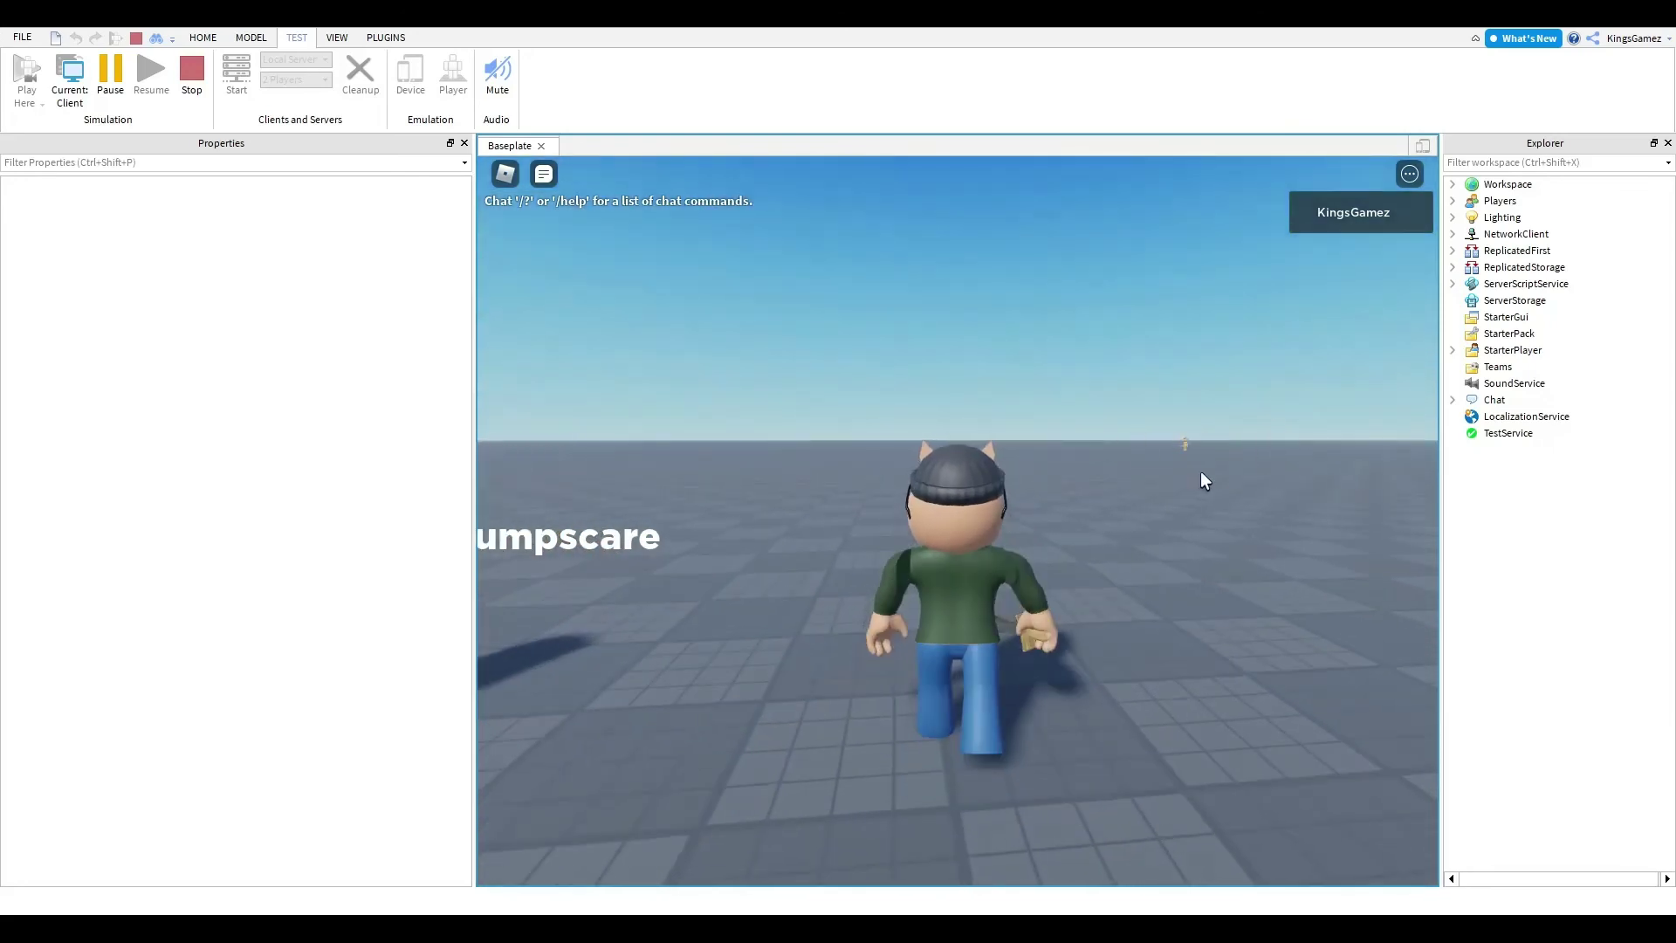
key("s")
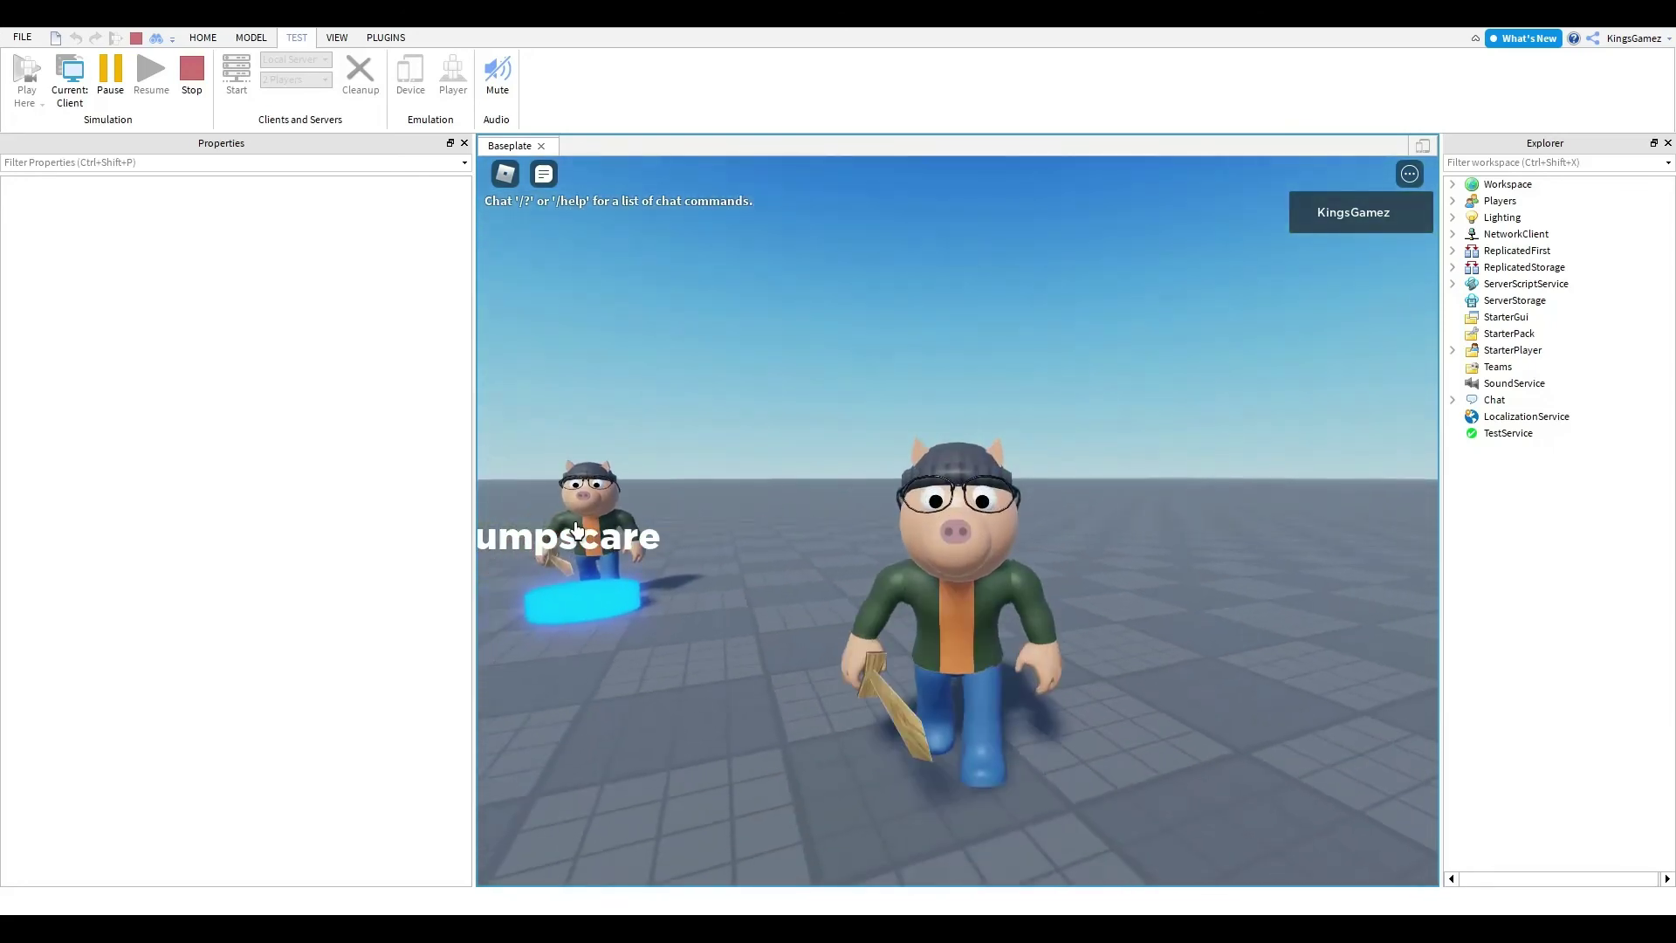
left_click(577, 531)
key("s")
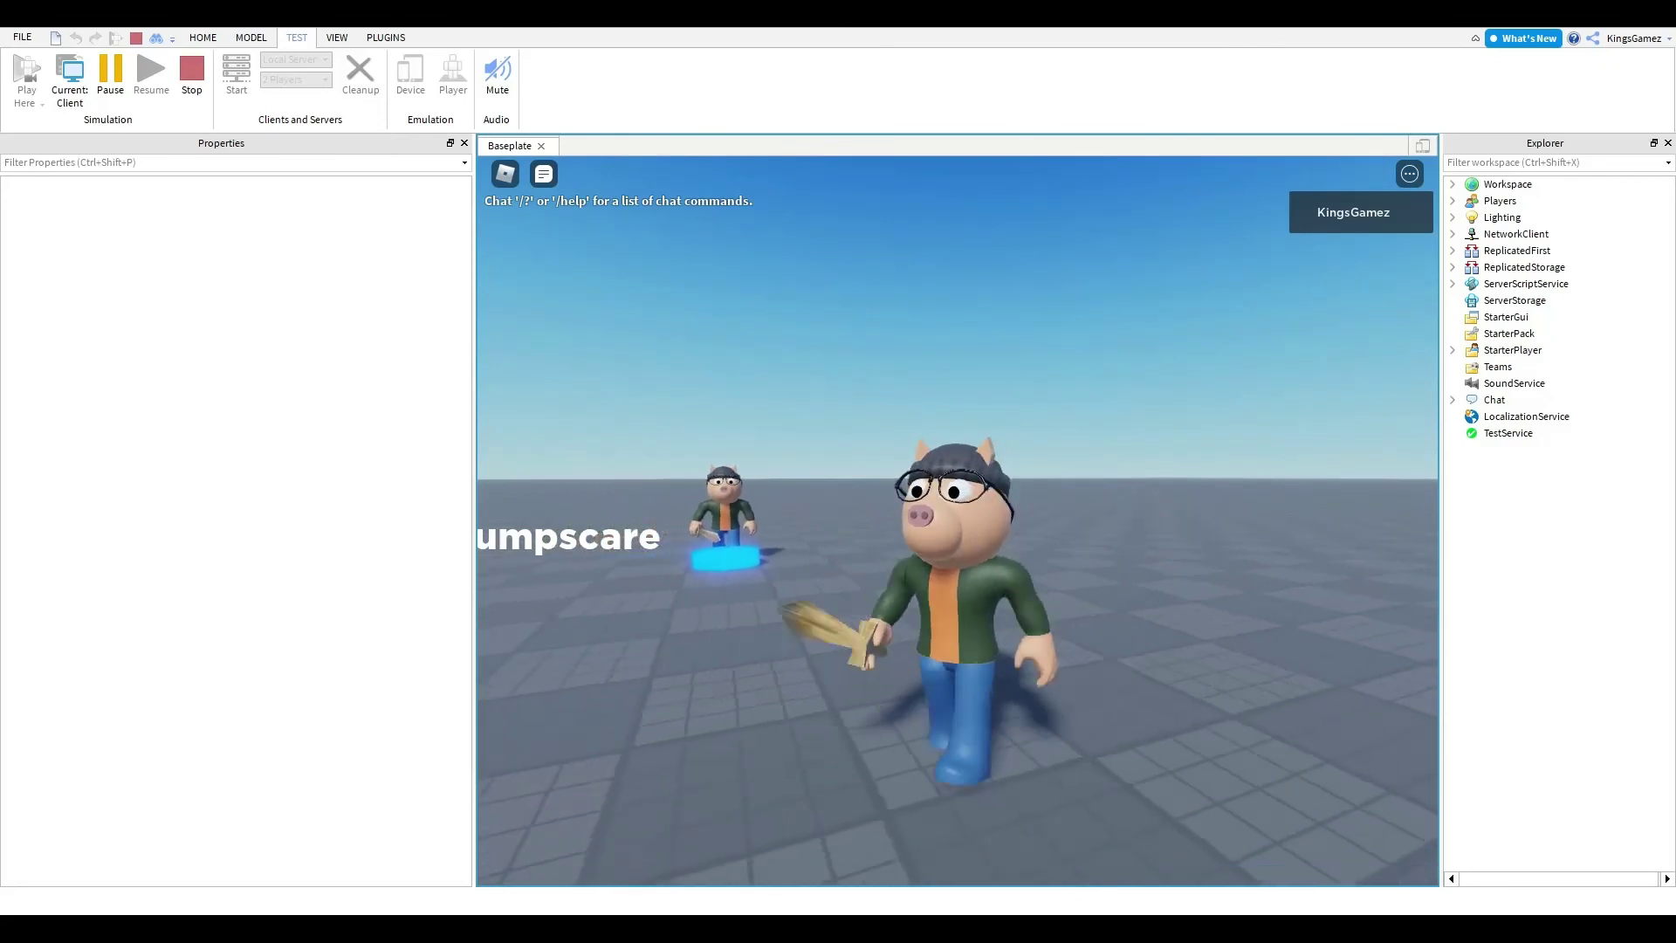
key("s")
key("a")
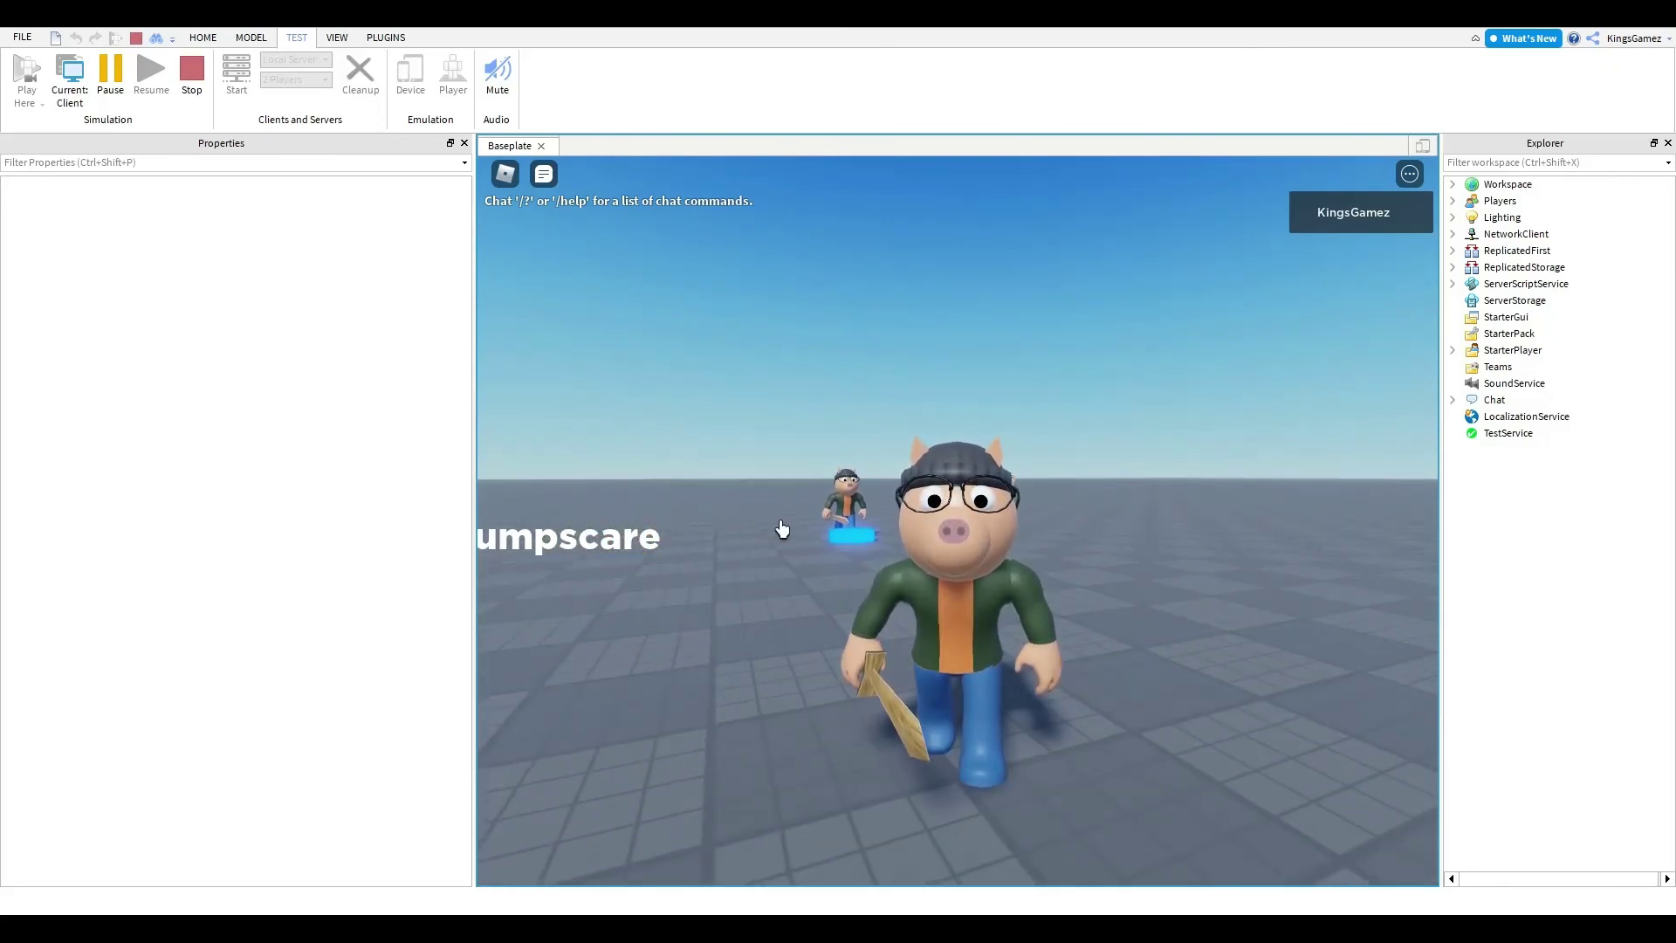
- Walk Pony back to the glowing blue morph pad and stop the playtest
right_click_drag(902, 527, 903, 527)
key("w")
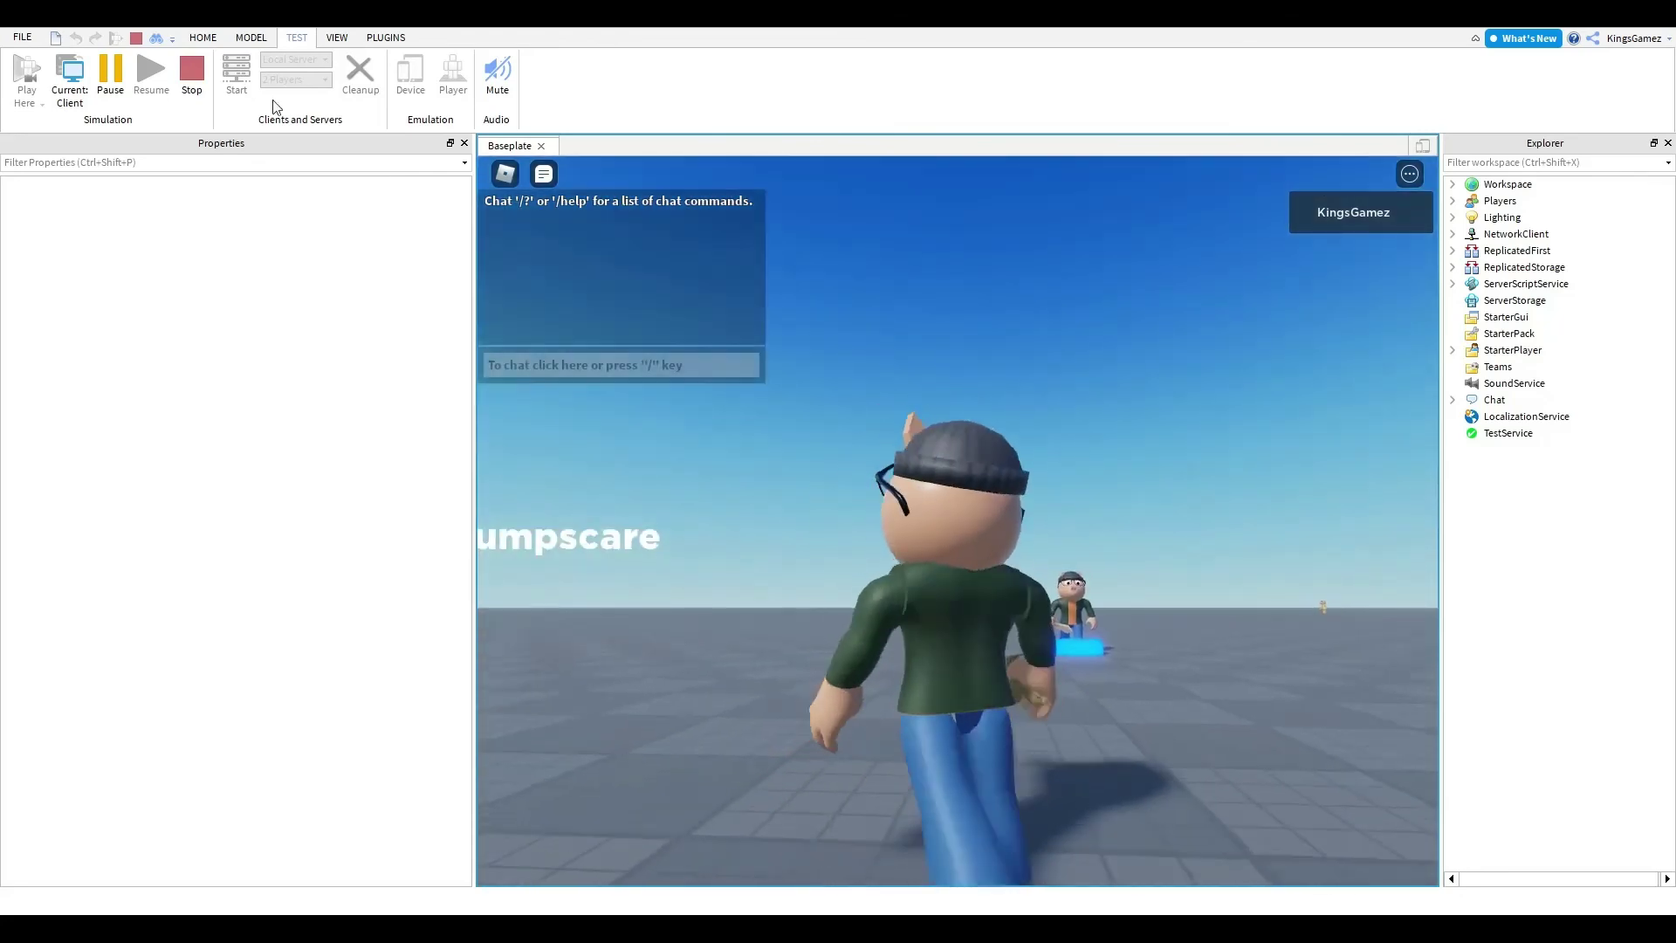
key("d")
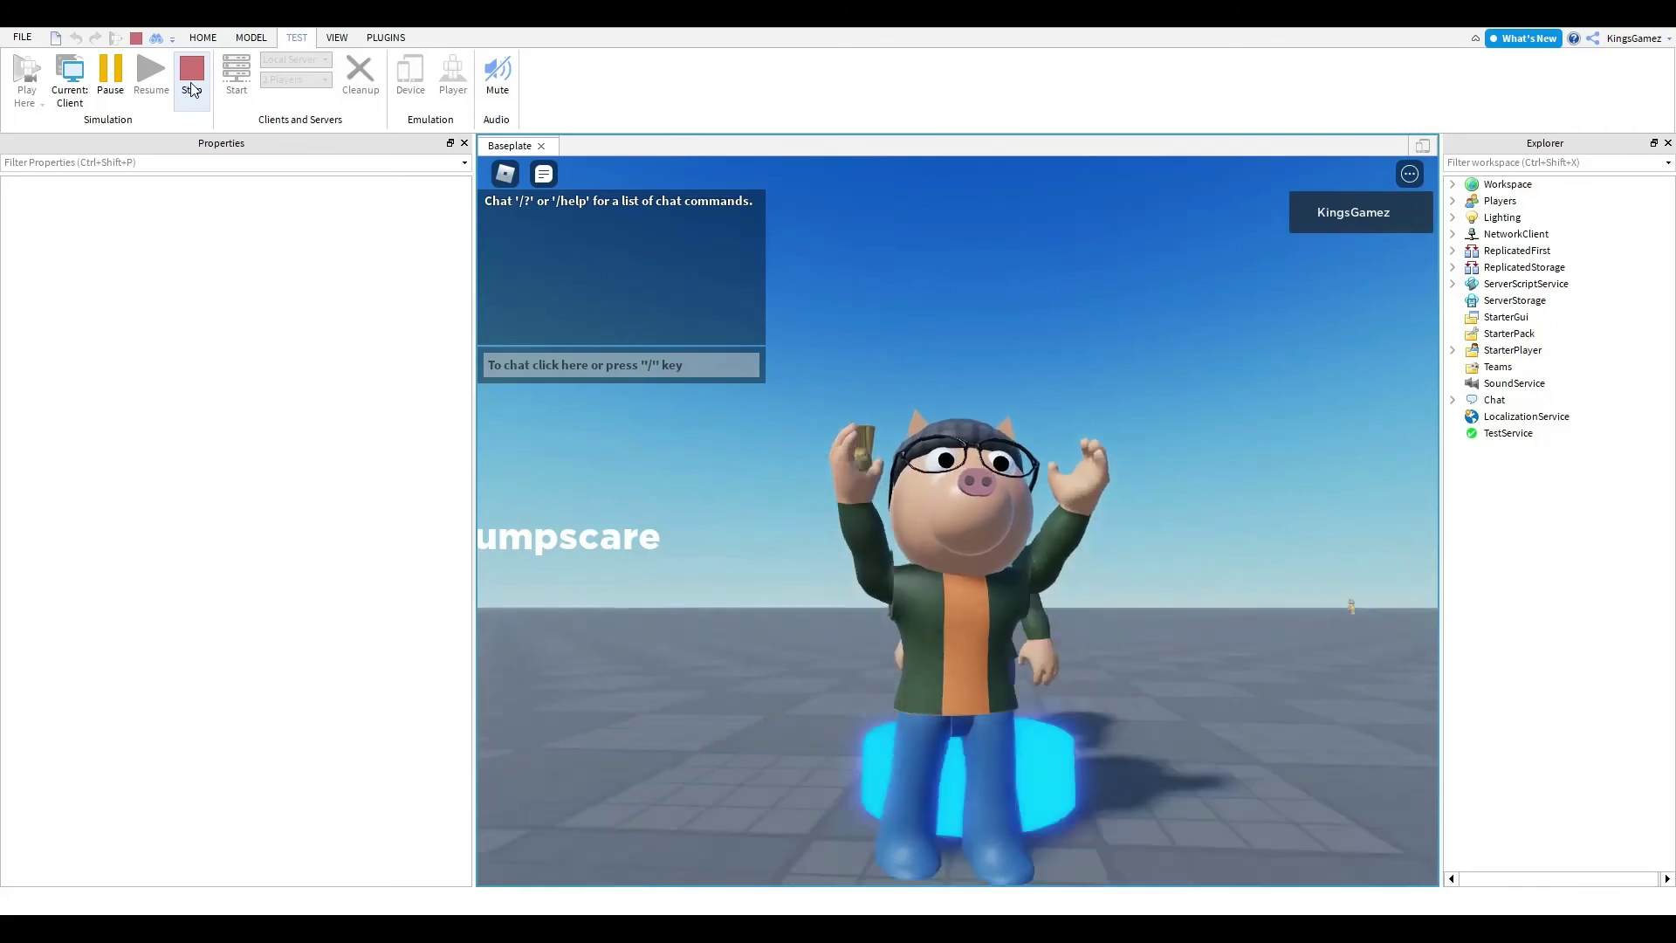
left_click(192, 89)
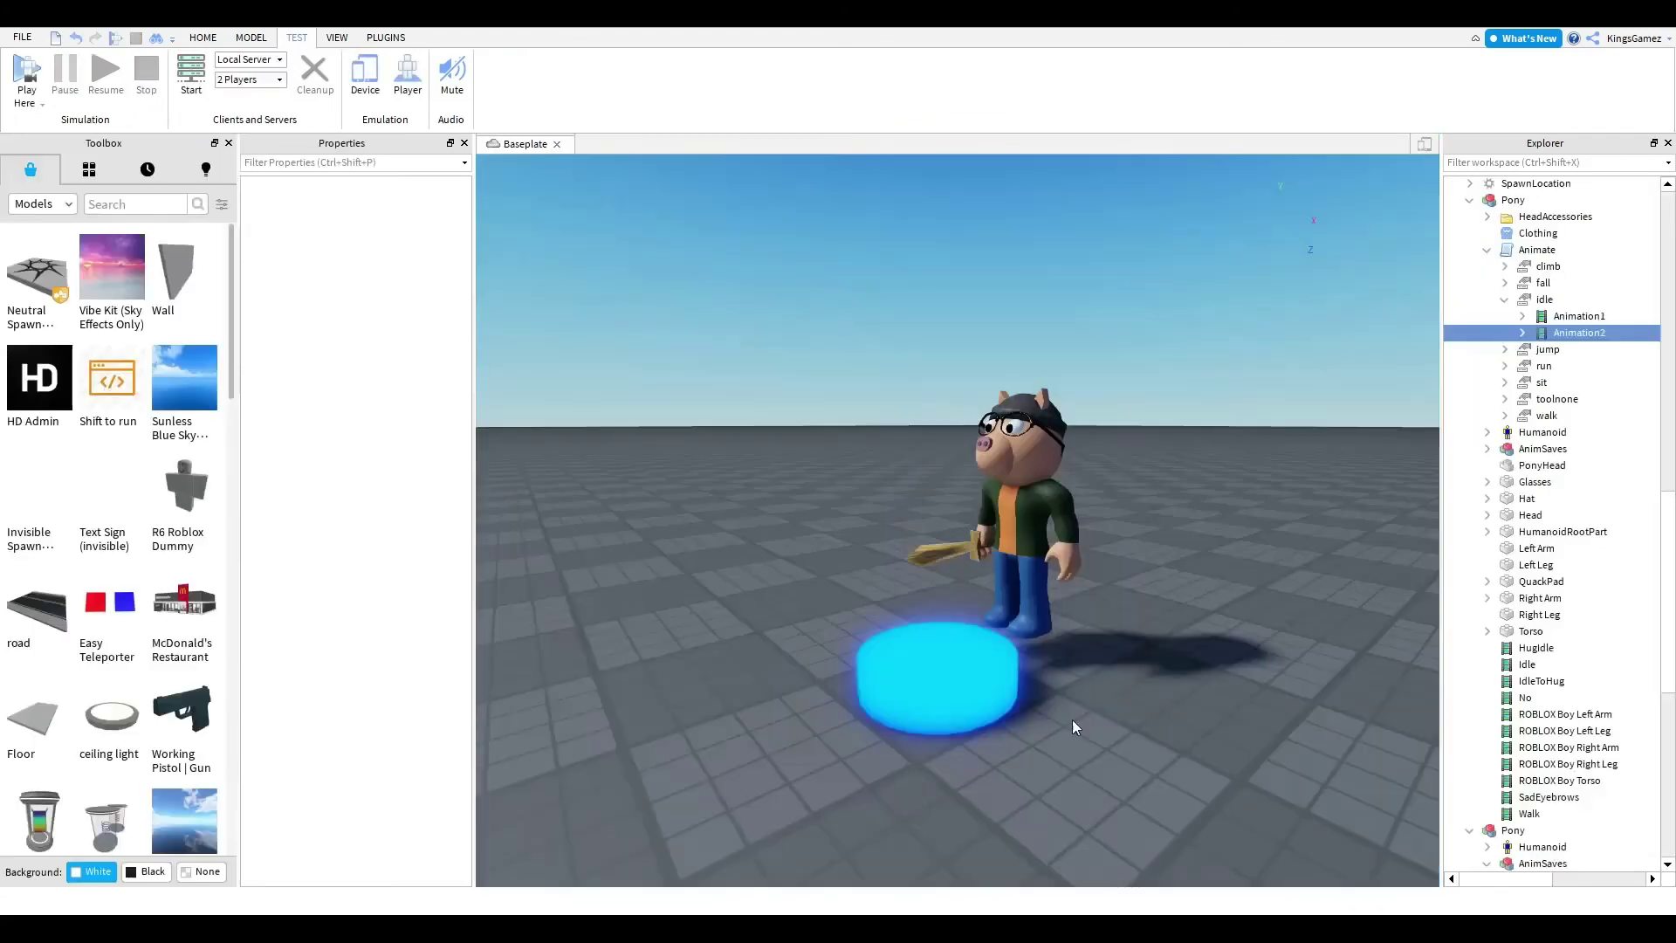
- Move the Pony morph to about 36.8, 3.9, -70.9 on the baseplate and rotate it to an orientation of 0, 180, 0
left_click(926, 632)
right_click_drag(926, 632, 925, 632)
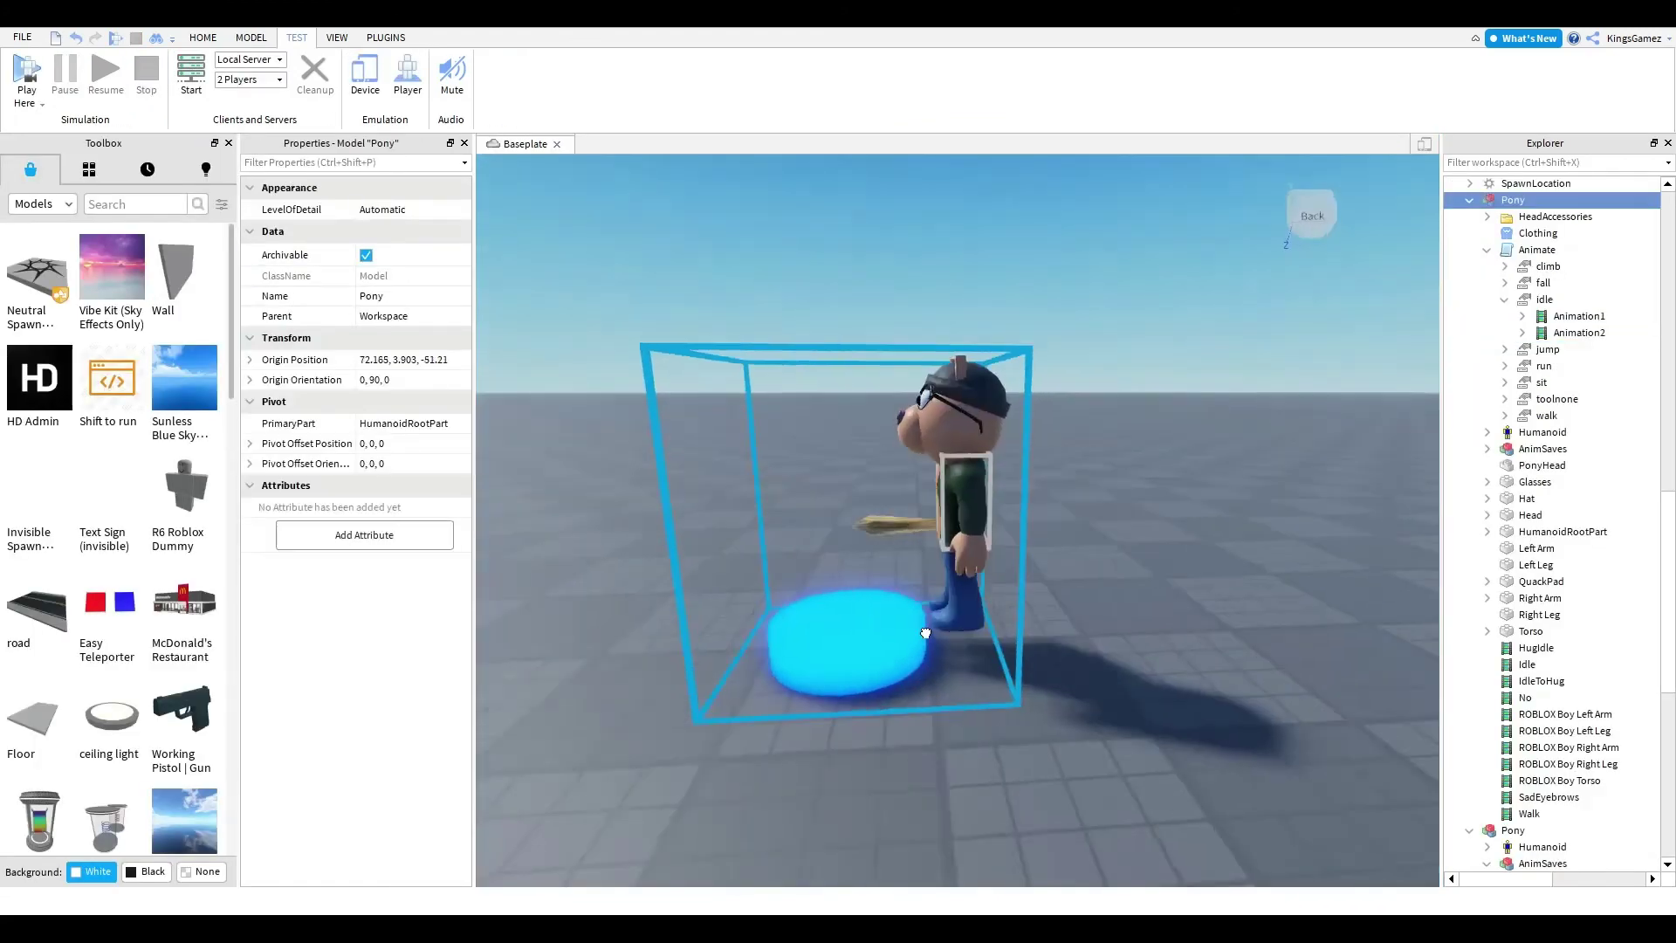
left_click_drag(926, 632, 931, 632)
right_click_drag(925, 632, 931, 632)
key("r")
left_click_drag(930, 632, 927, 632)
right_click_drag(930, 632, 927, 632)
left_click_drag(927, 632, 650, 834)
left_click(898, 677)
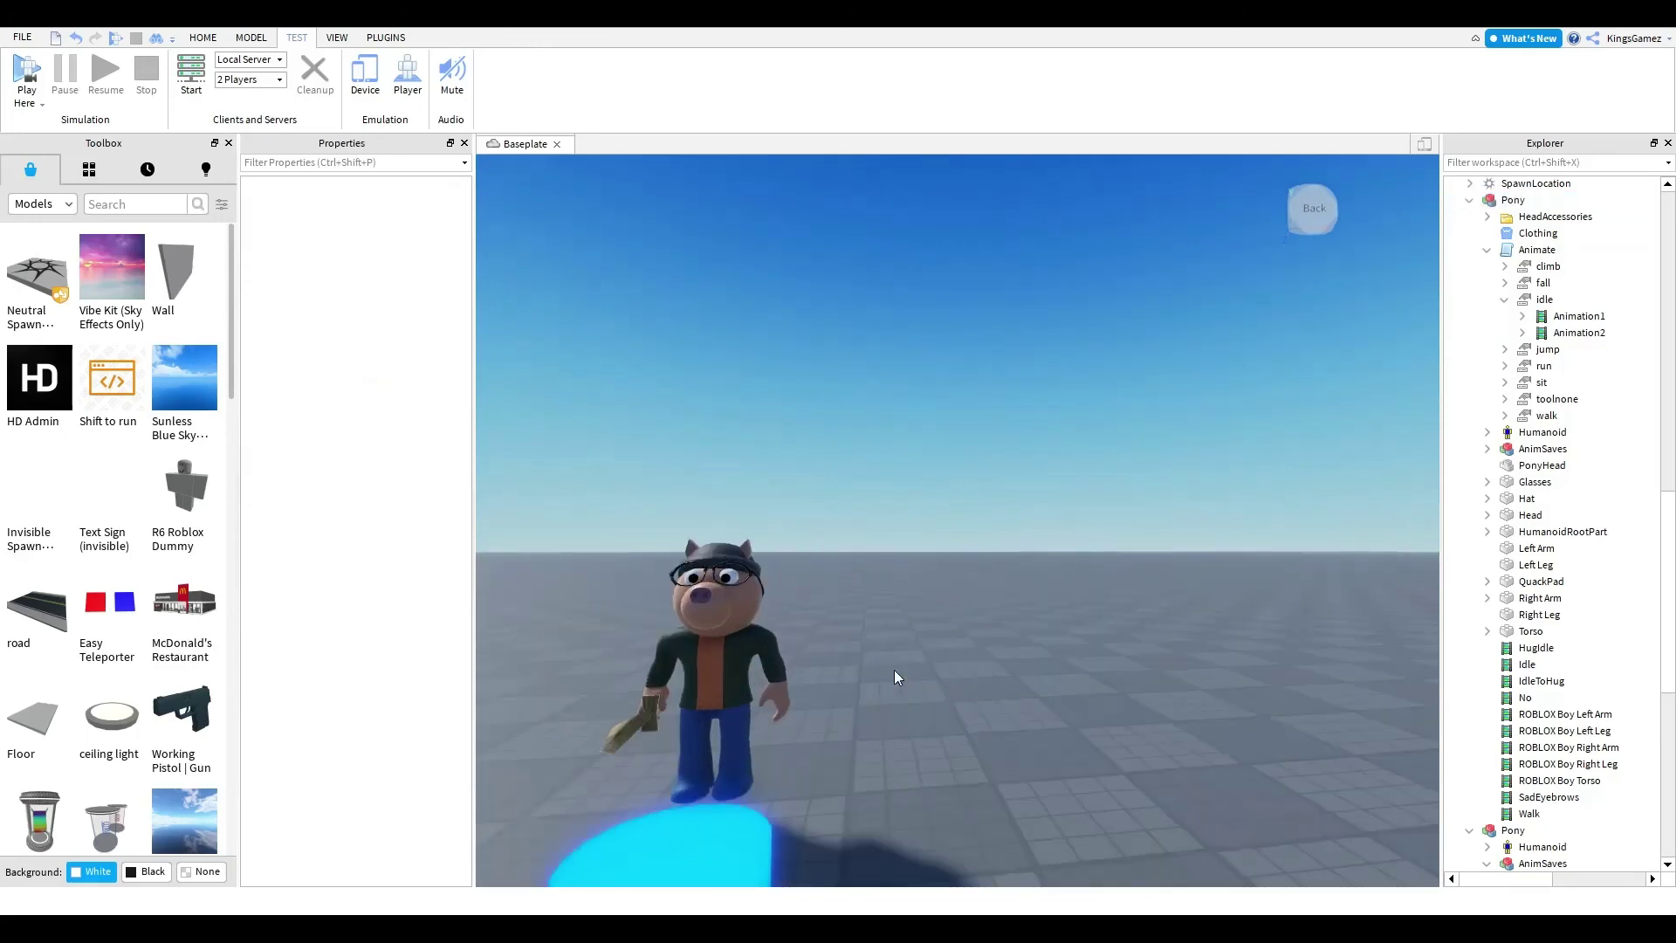
- Select the repositioned Pony morph and collapse its Animate script in the object tree
scroll(895, 676, "up", 5)
left_click(895, 677)
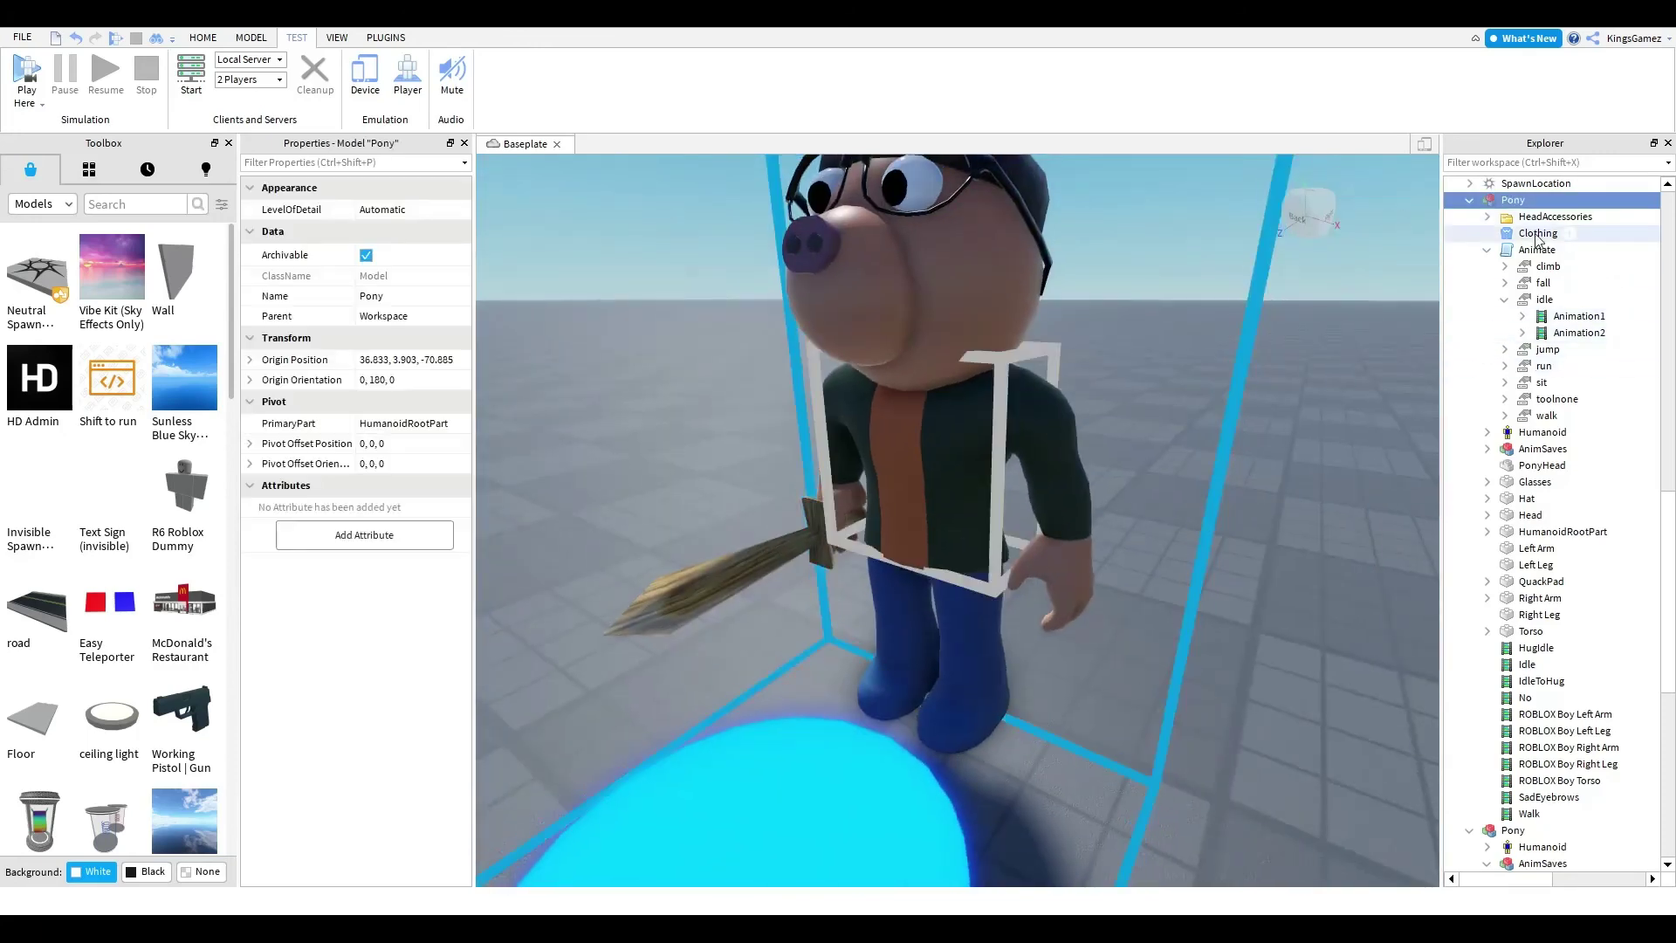
left_click(1489, 251)
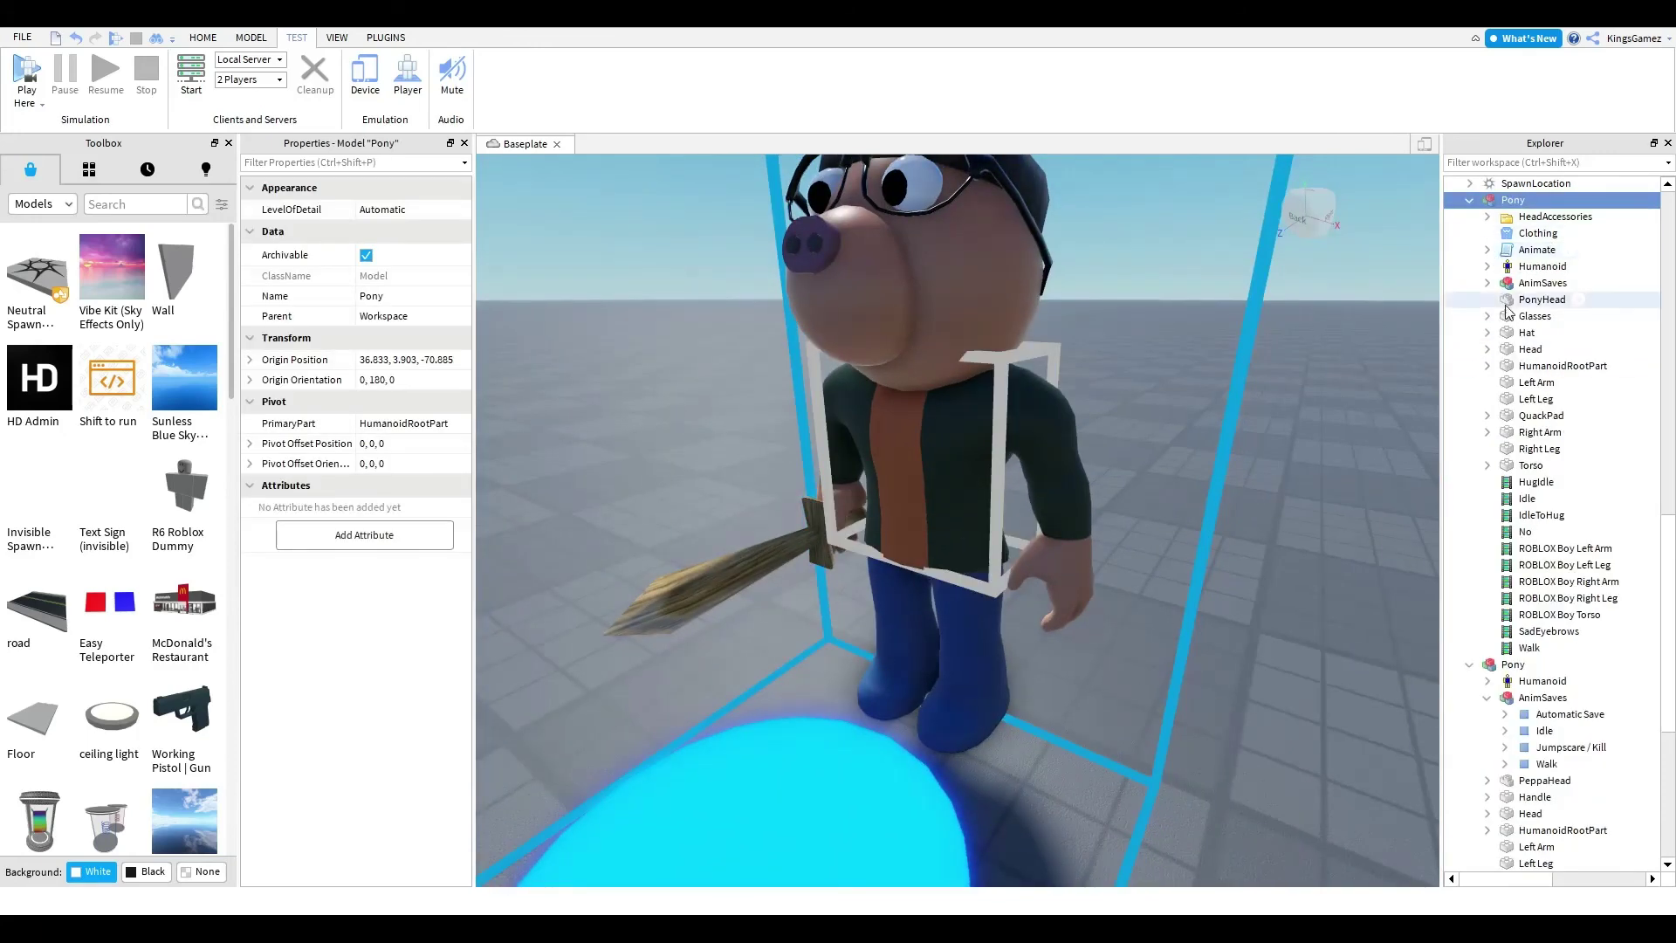
- Paste the Theme sound into the HumanoidRootPart of the first Pony model and select it
left_click(1488, 367)
left_click(1534, 366)
scroll(1226, 395, "down", 5)
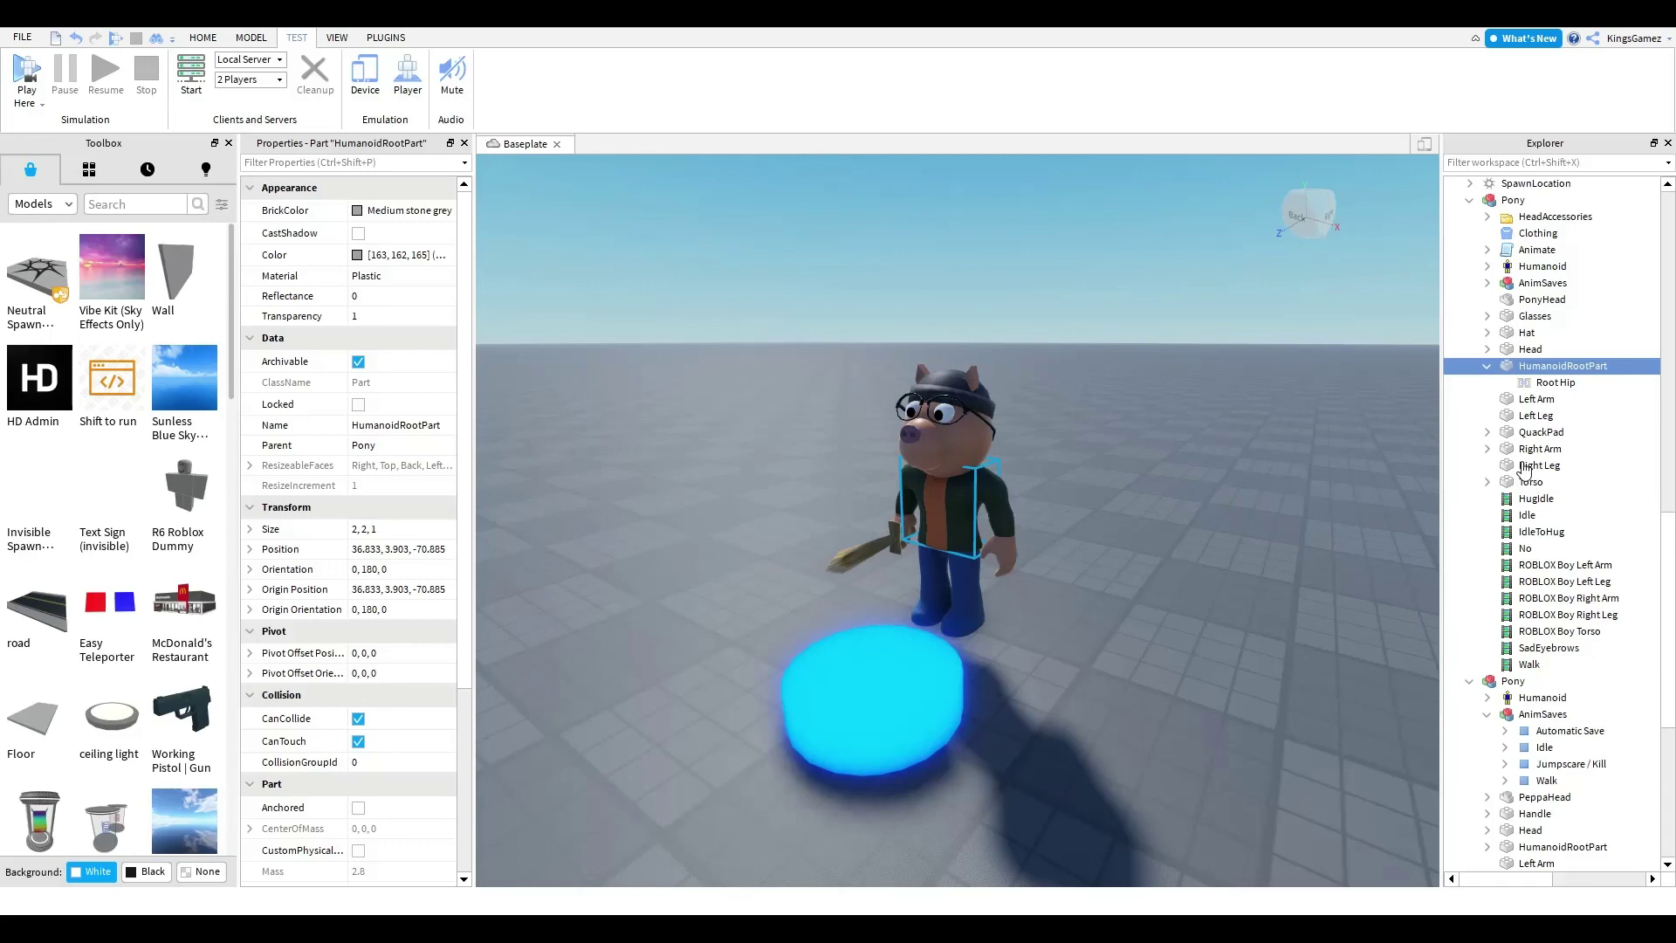
key("ctrl+shift+v")
left_click(1549, 384)
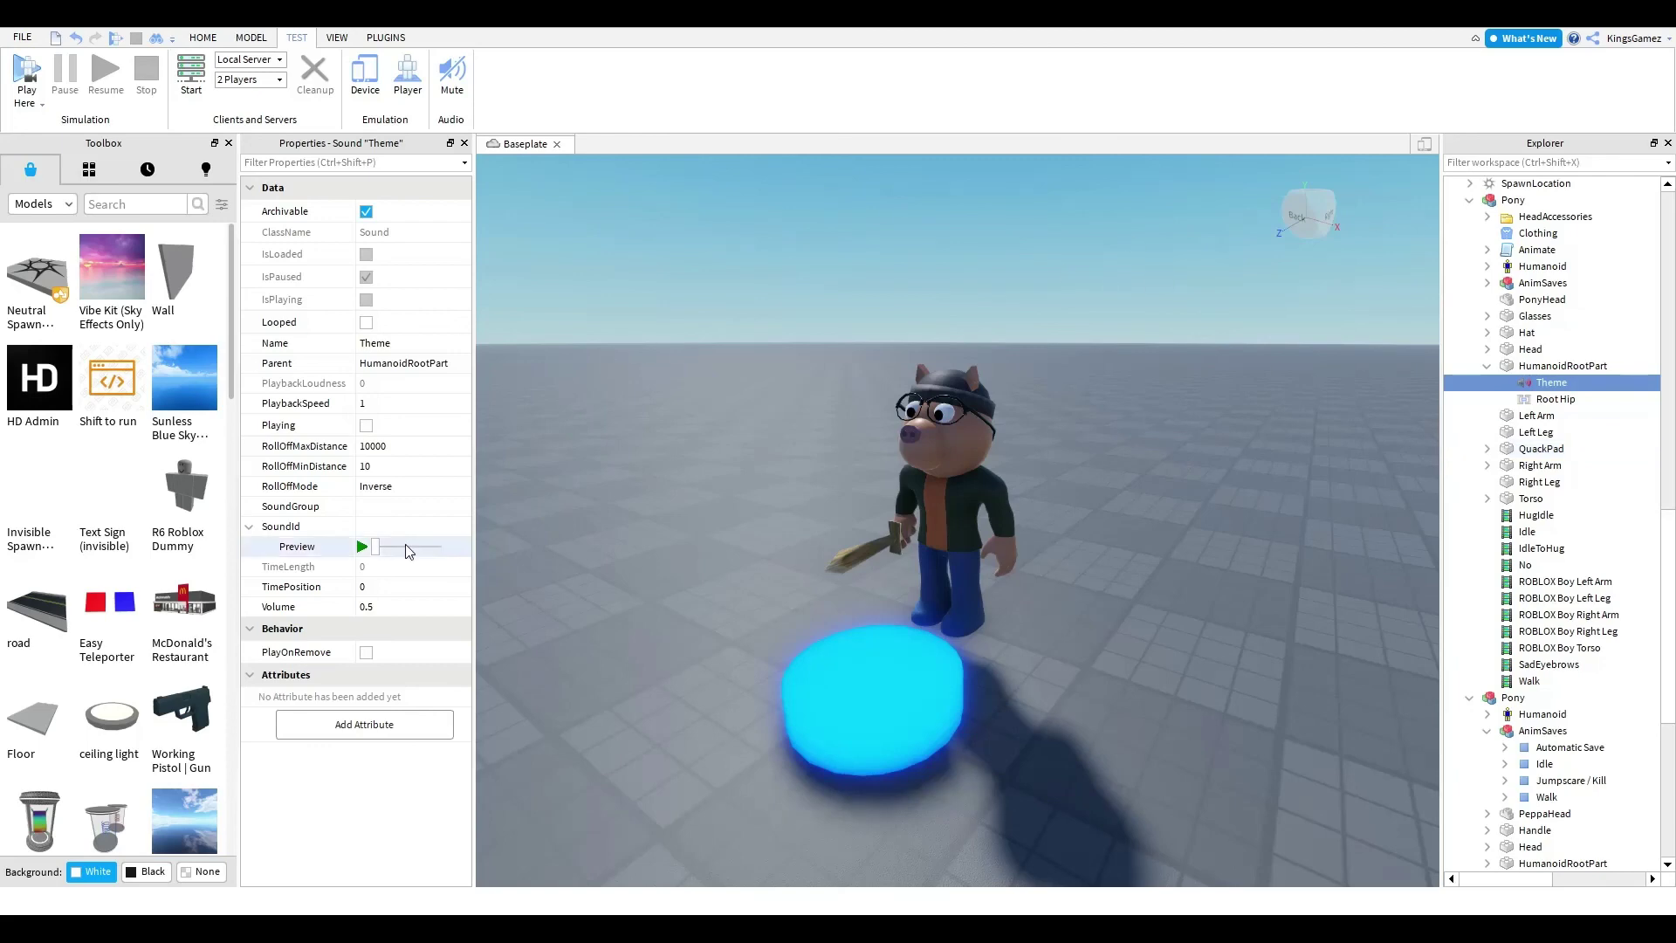
- Turn on Playing and Looped for the Theme sound, and look up its Volume property
left_click(384, 426)
left_click(367, 323)
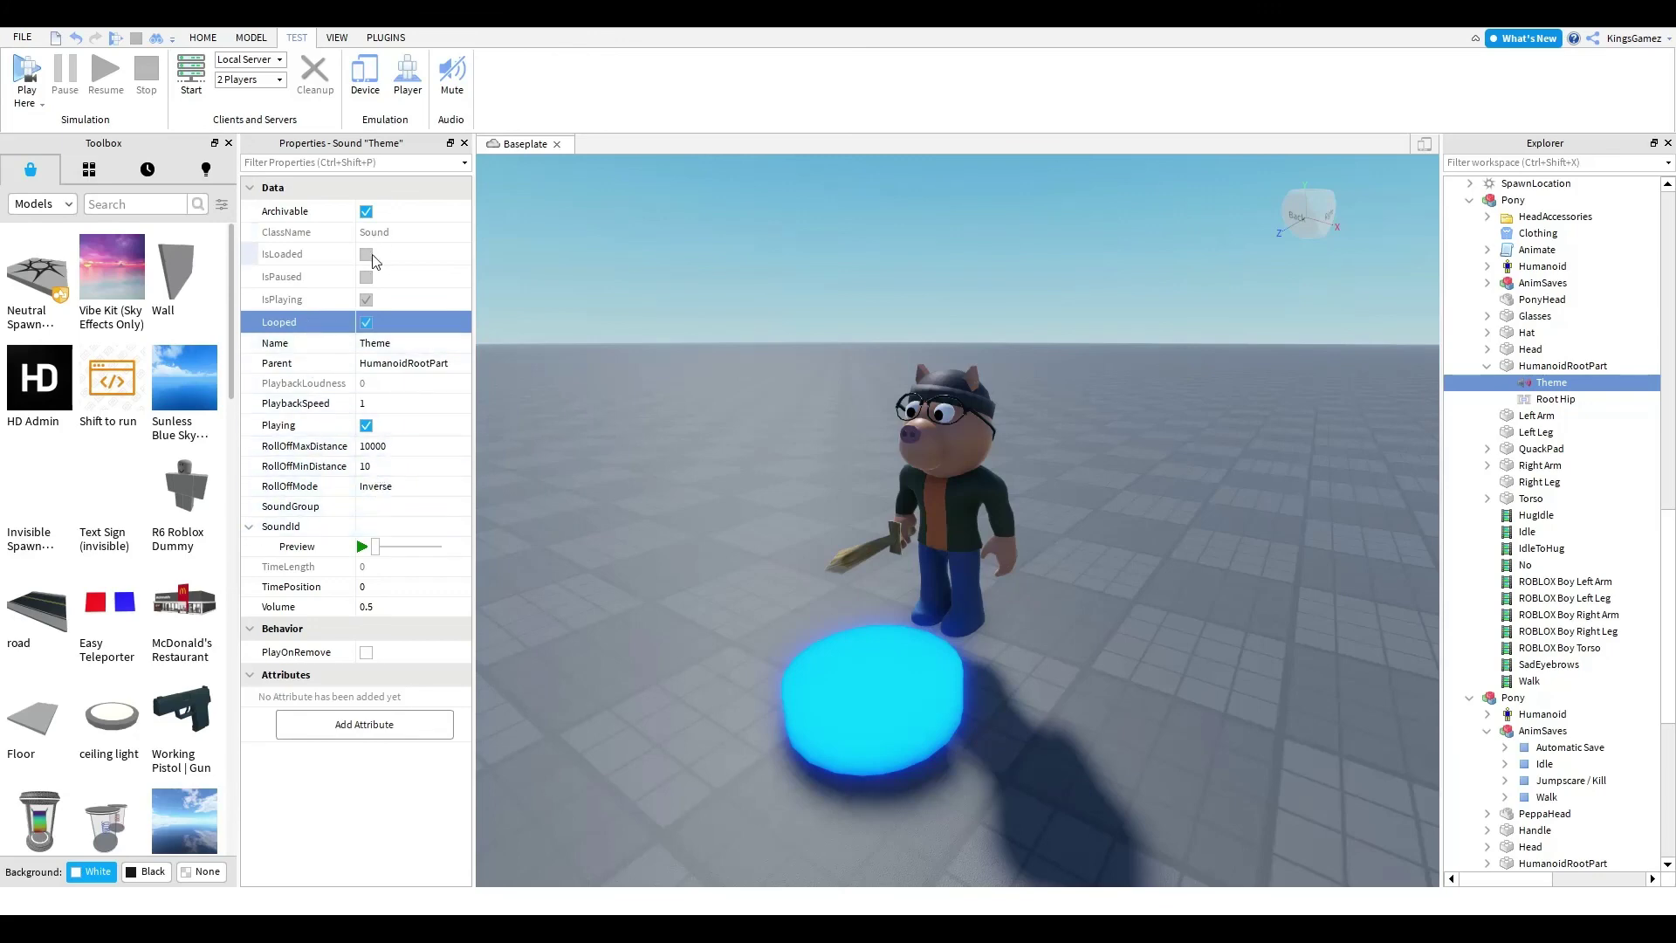
left_click(320, 162)
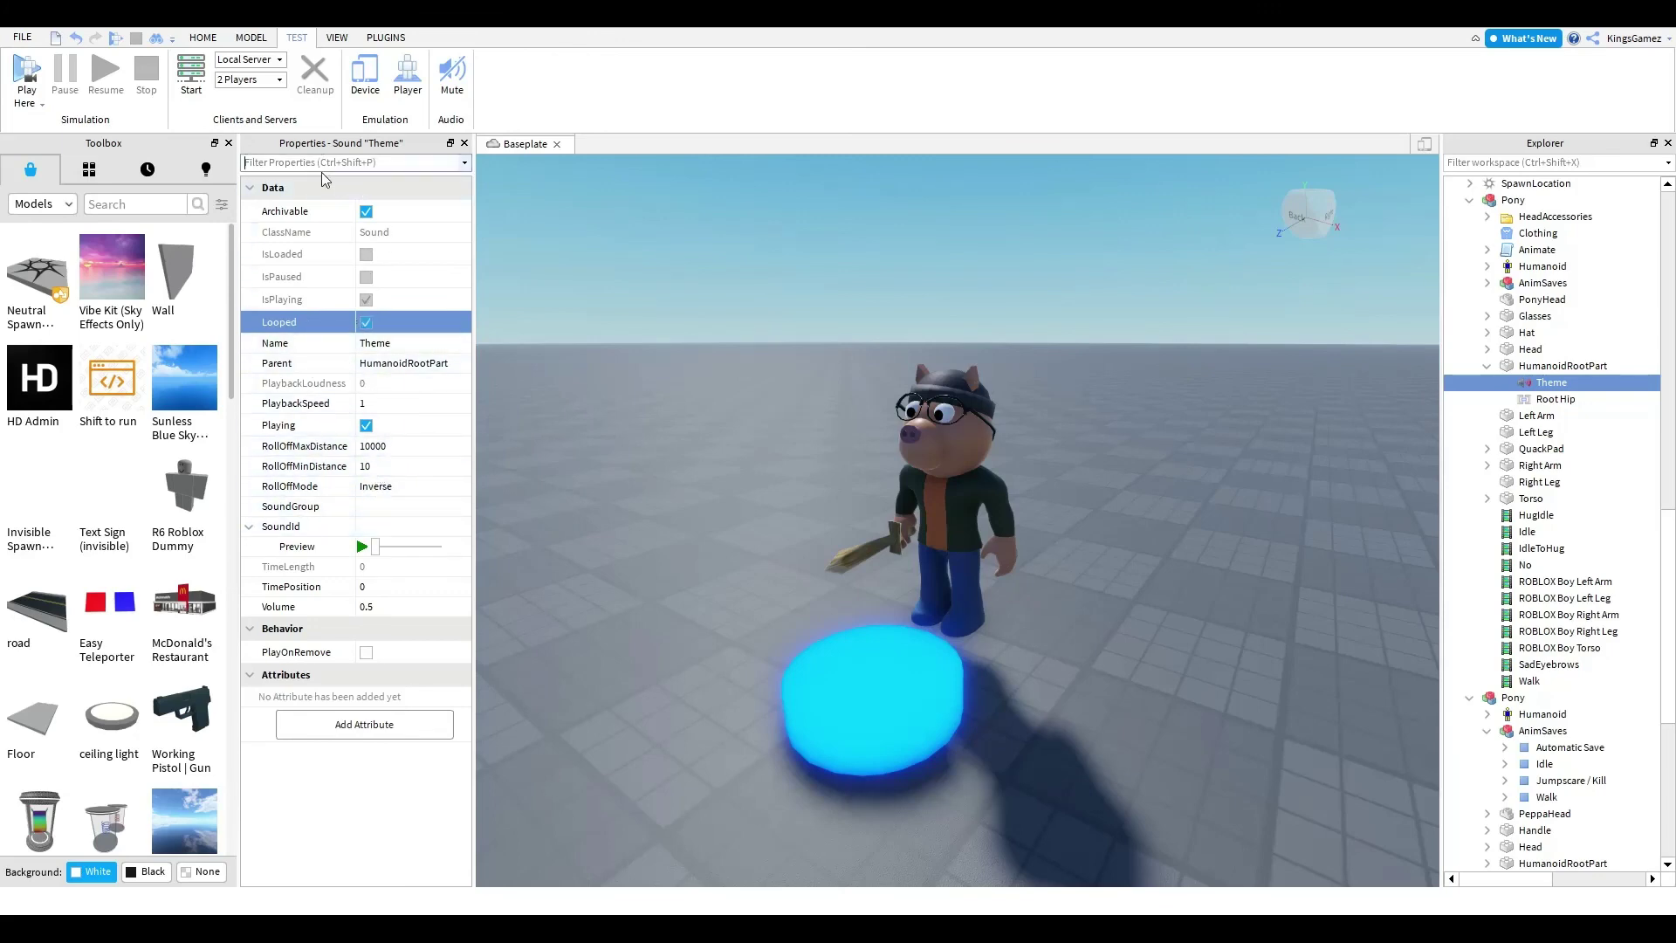
type("vol")
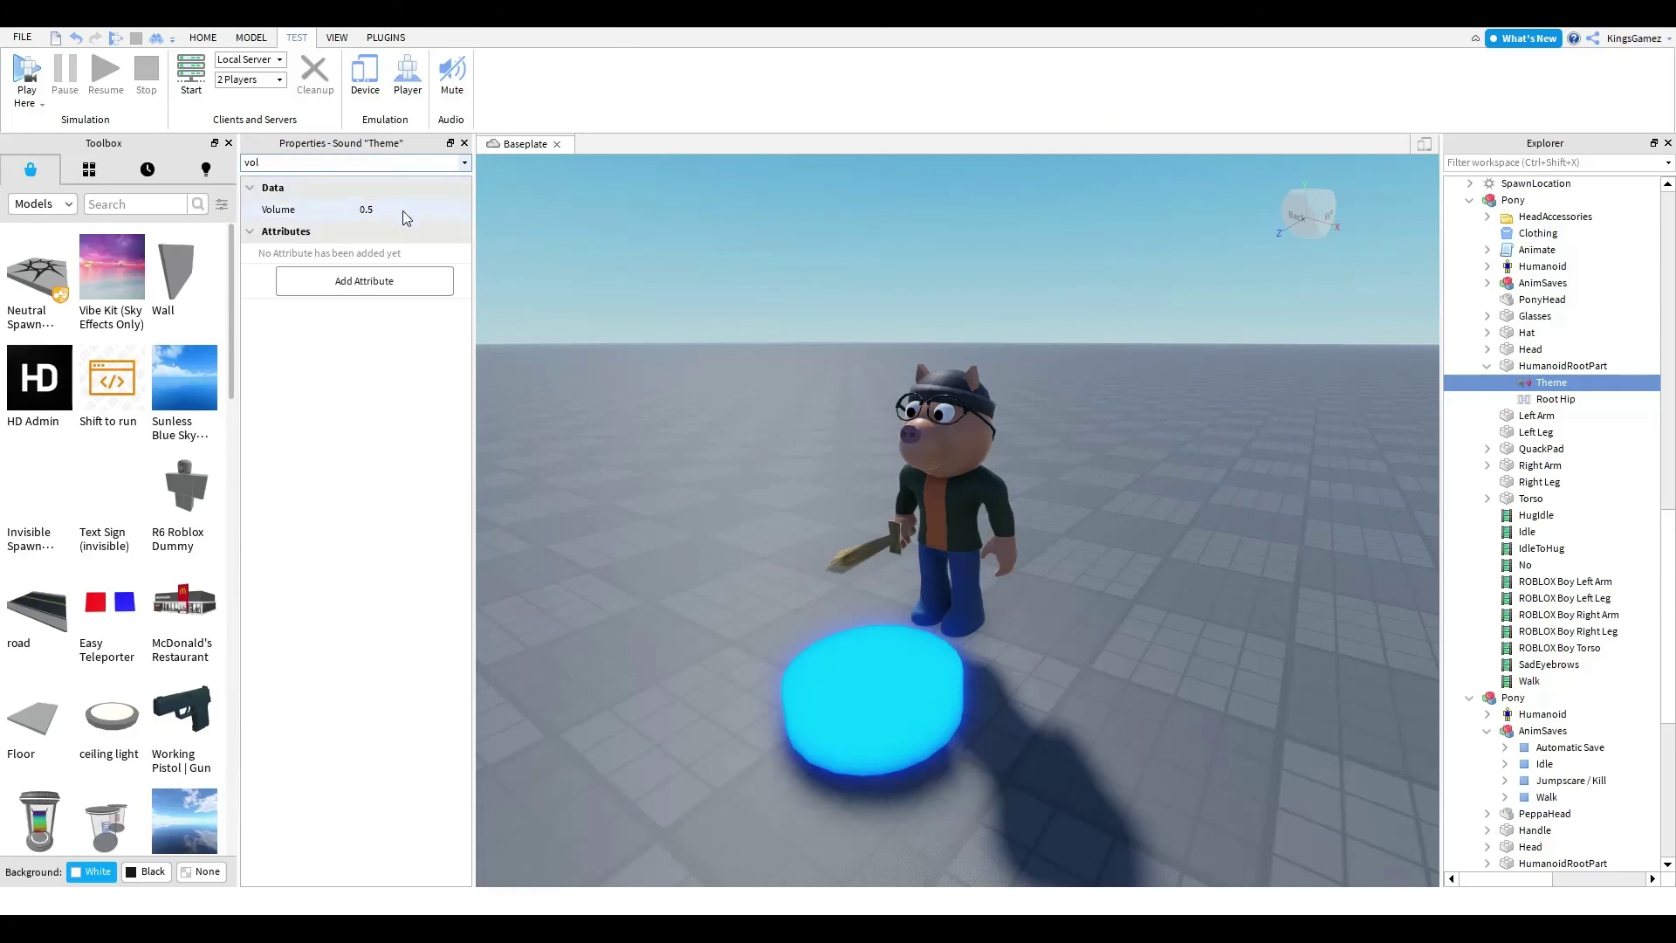
key("BackSpace")
key("BackSpace")
key("BackSpace")
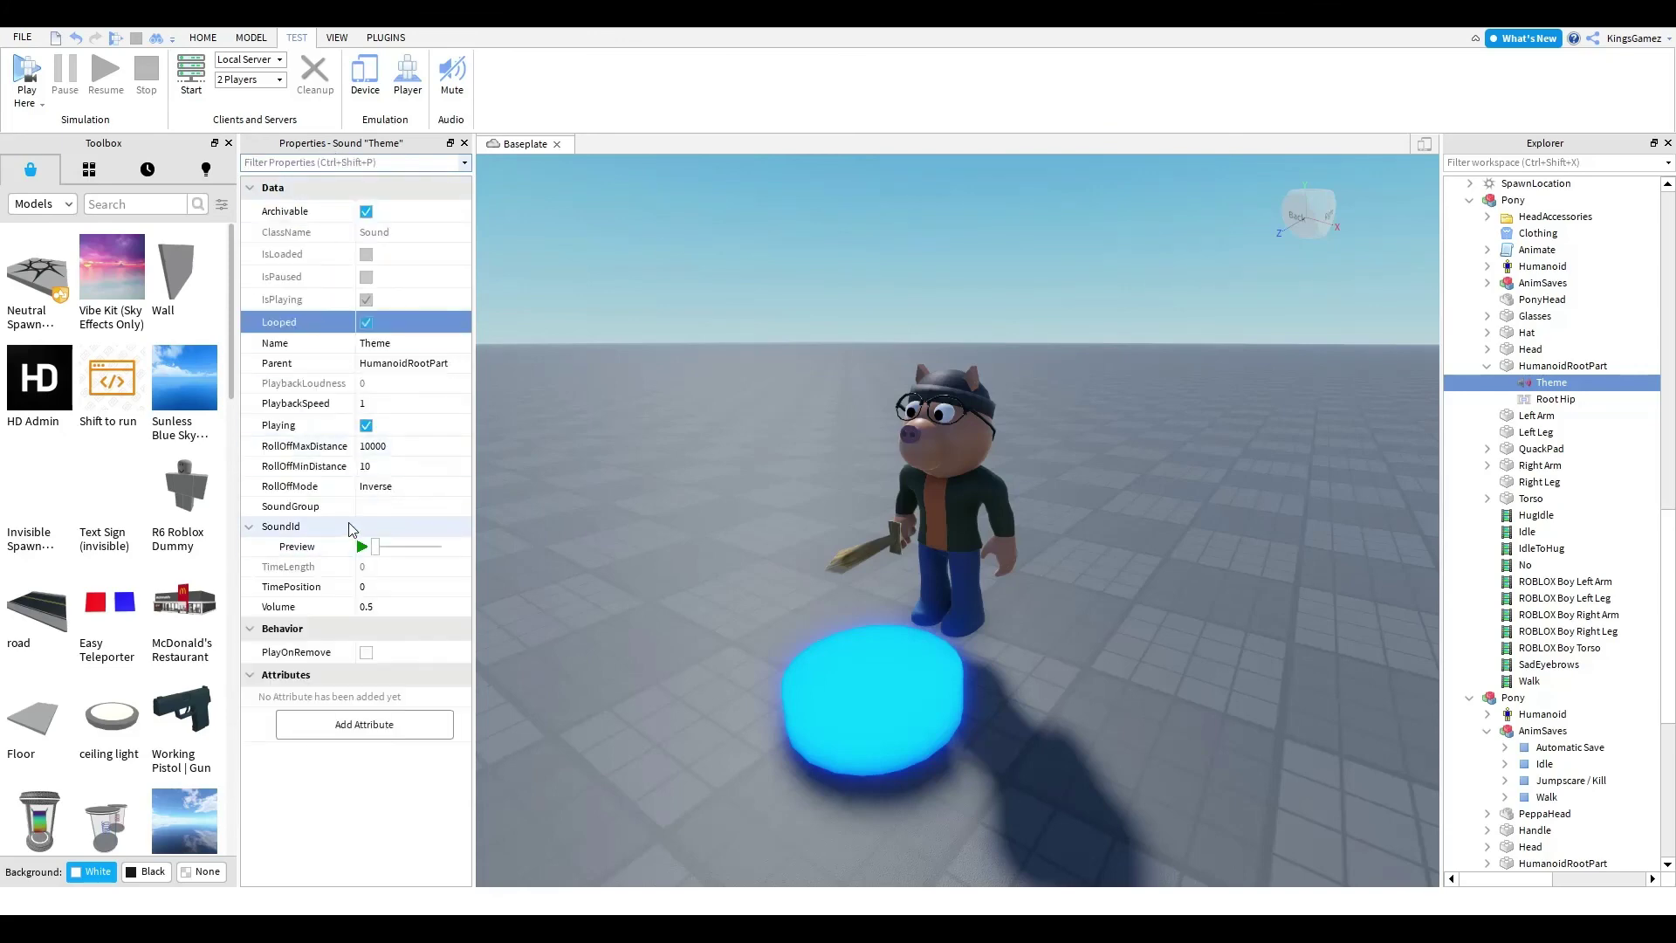
- Inspect the SoundId property of the Theme sound and clear the selection
left_click(349, 527)
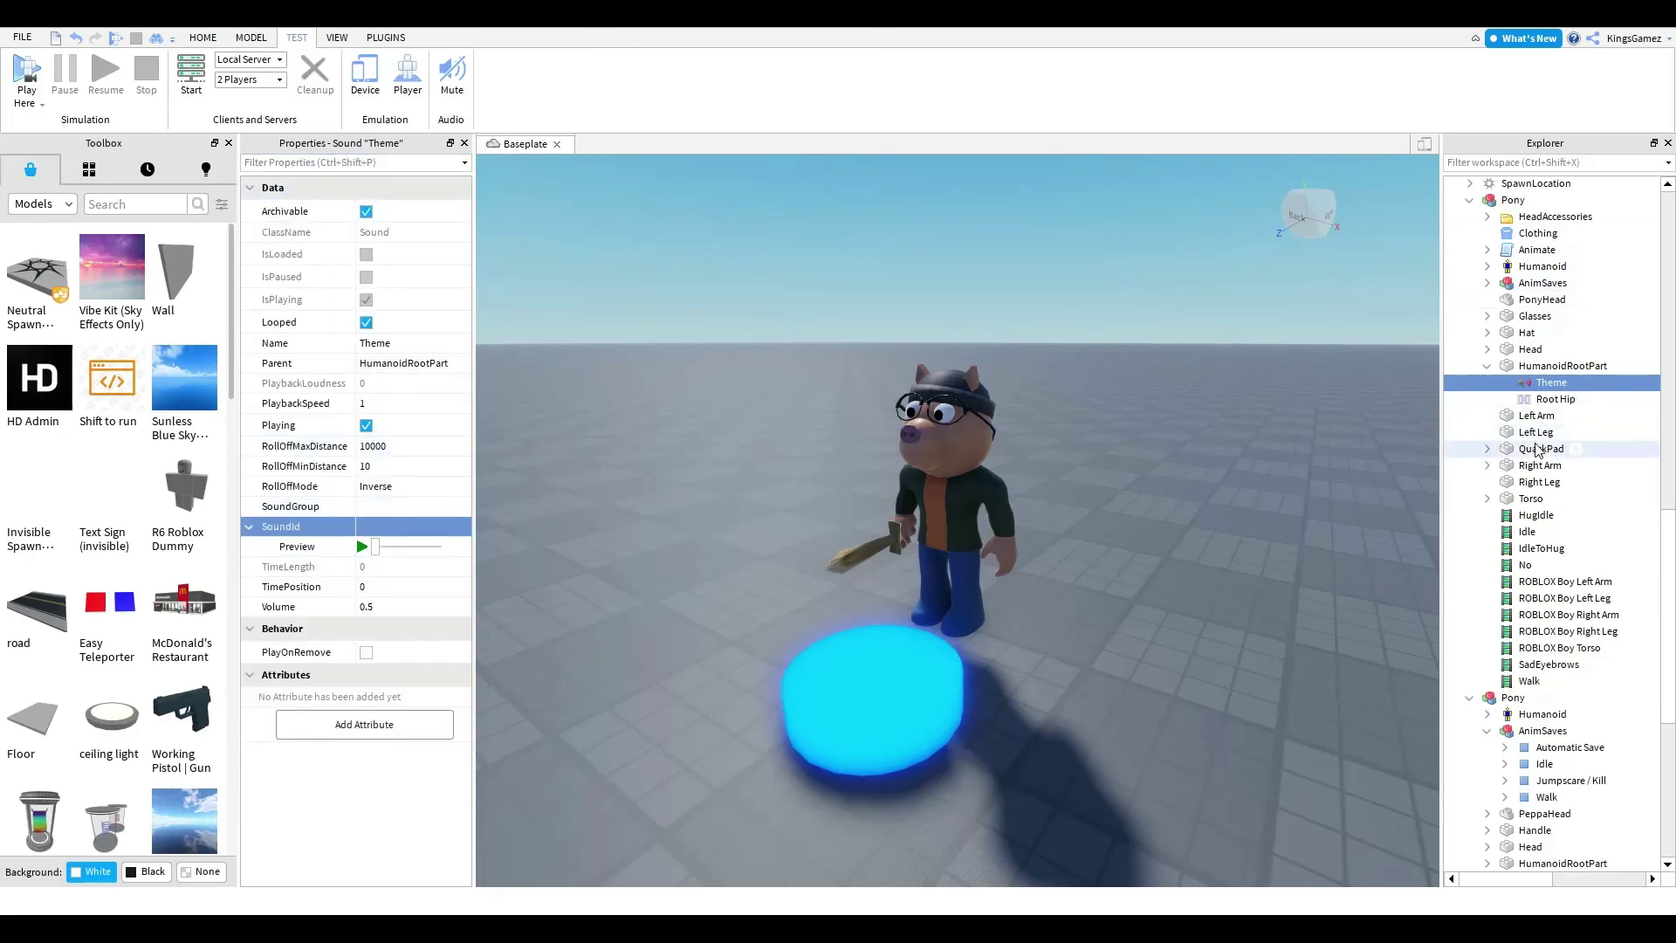
key("F2")
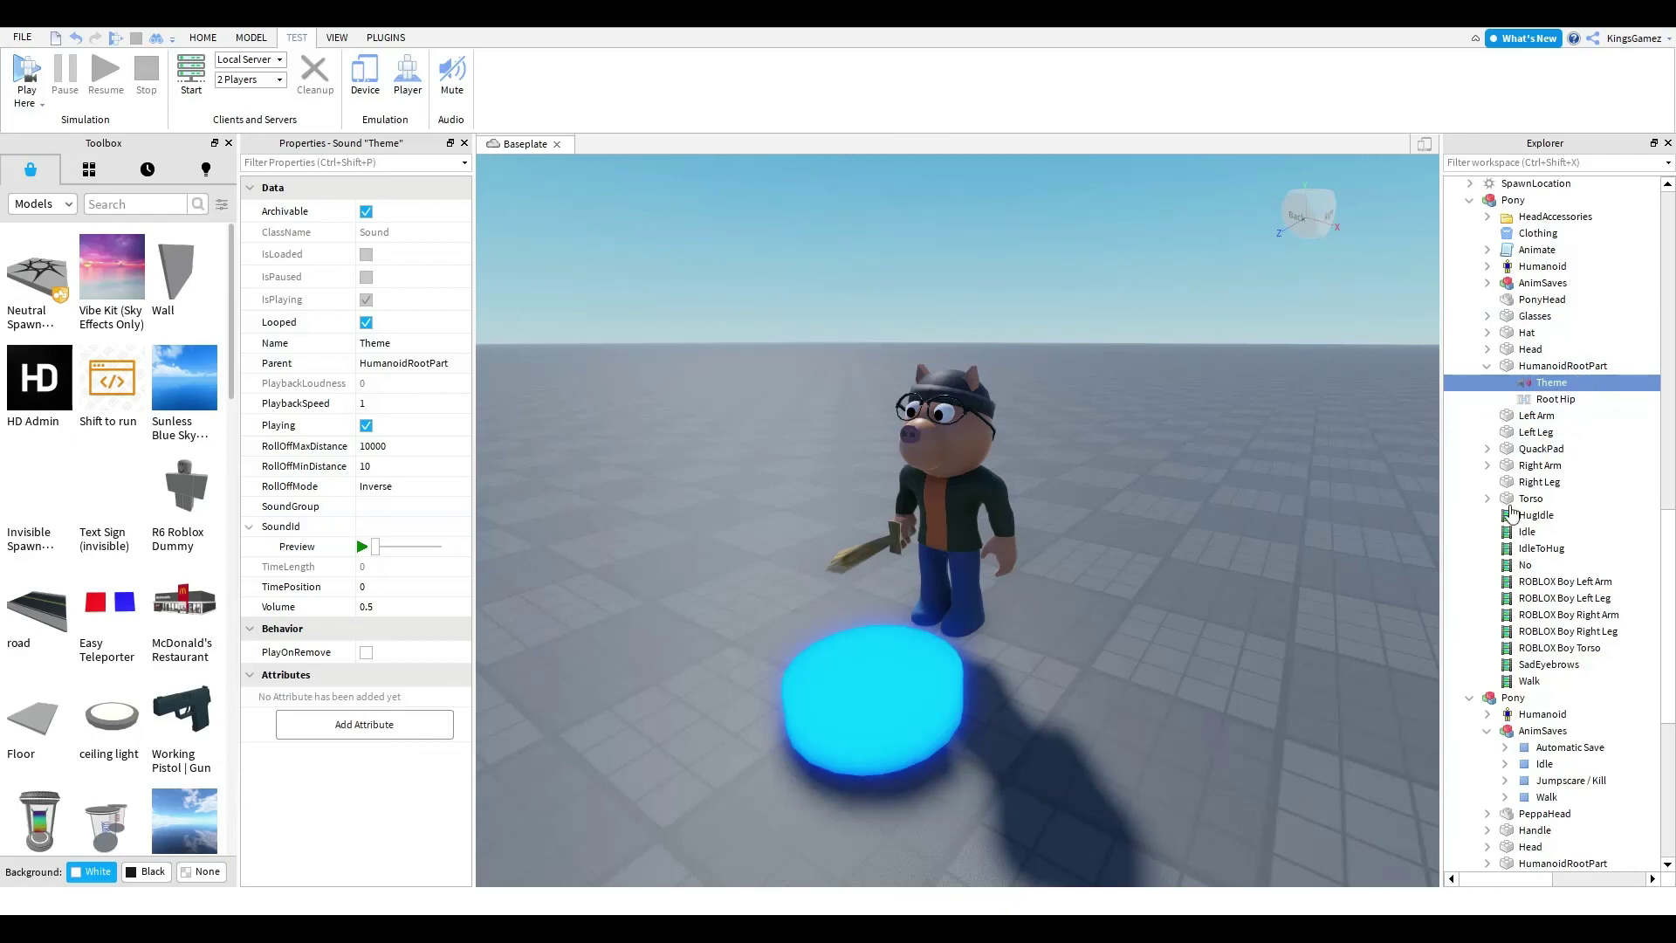
left_click(403, 527)
left_click(698, 489)
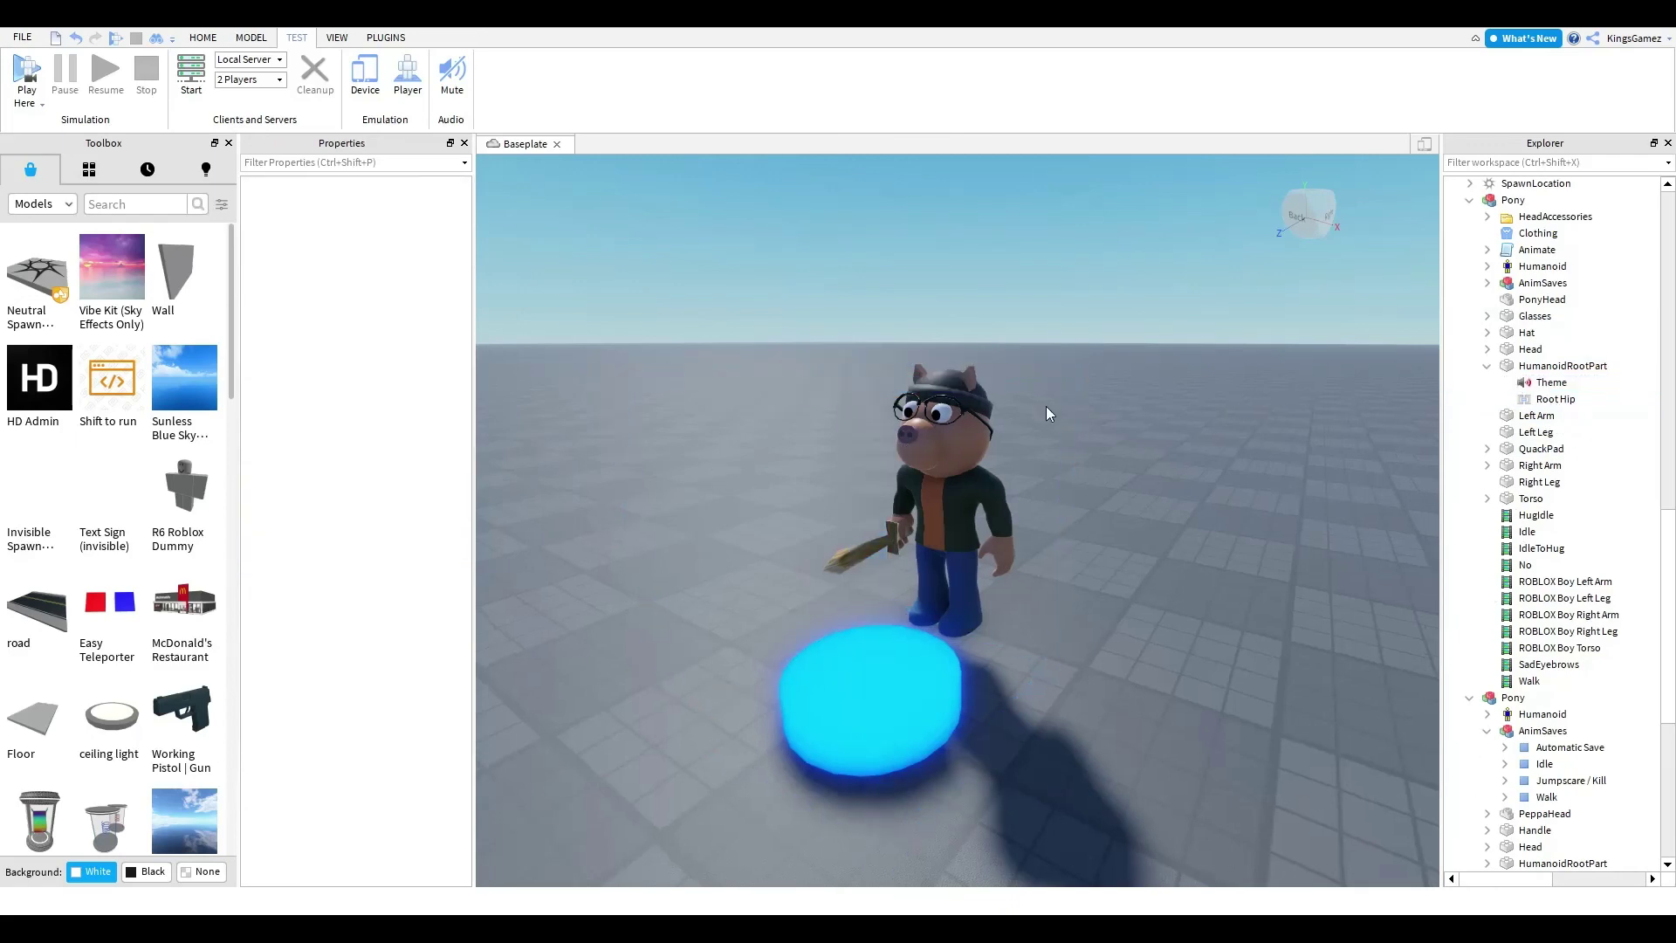
- Move the Pony morph to about 46.3, 3.9, -61.3 on the baseplate and rotate it to an orientation of 0, 90, 0
scroll(1045, 406, "down", 2)
left_click_drag(935, 639, 780, 607)
right_click_drag(823, 636, 780, 607)
left_click_drag(780, 608, 995, 721)
left_click(1107, 692)
right_click_drag(1106, 693, 1073, 662)
left_click_drag(1073, 662, 918, 729)
right_click_drag(918, 730, 920, 730)
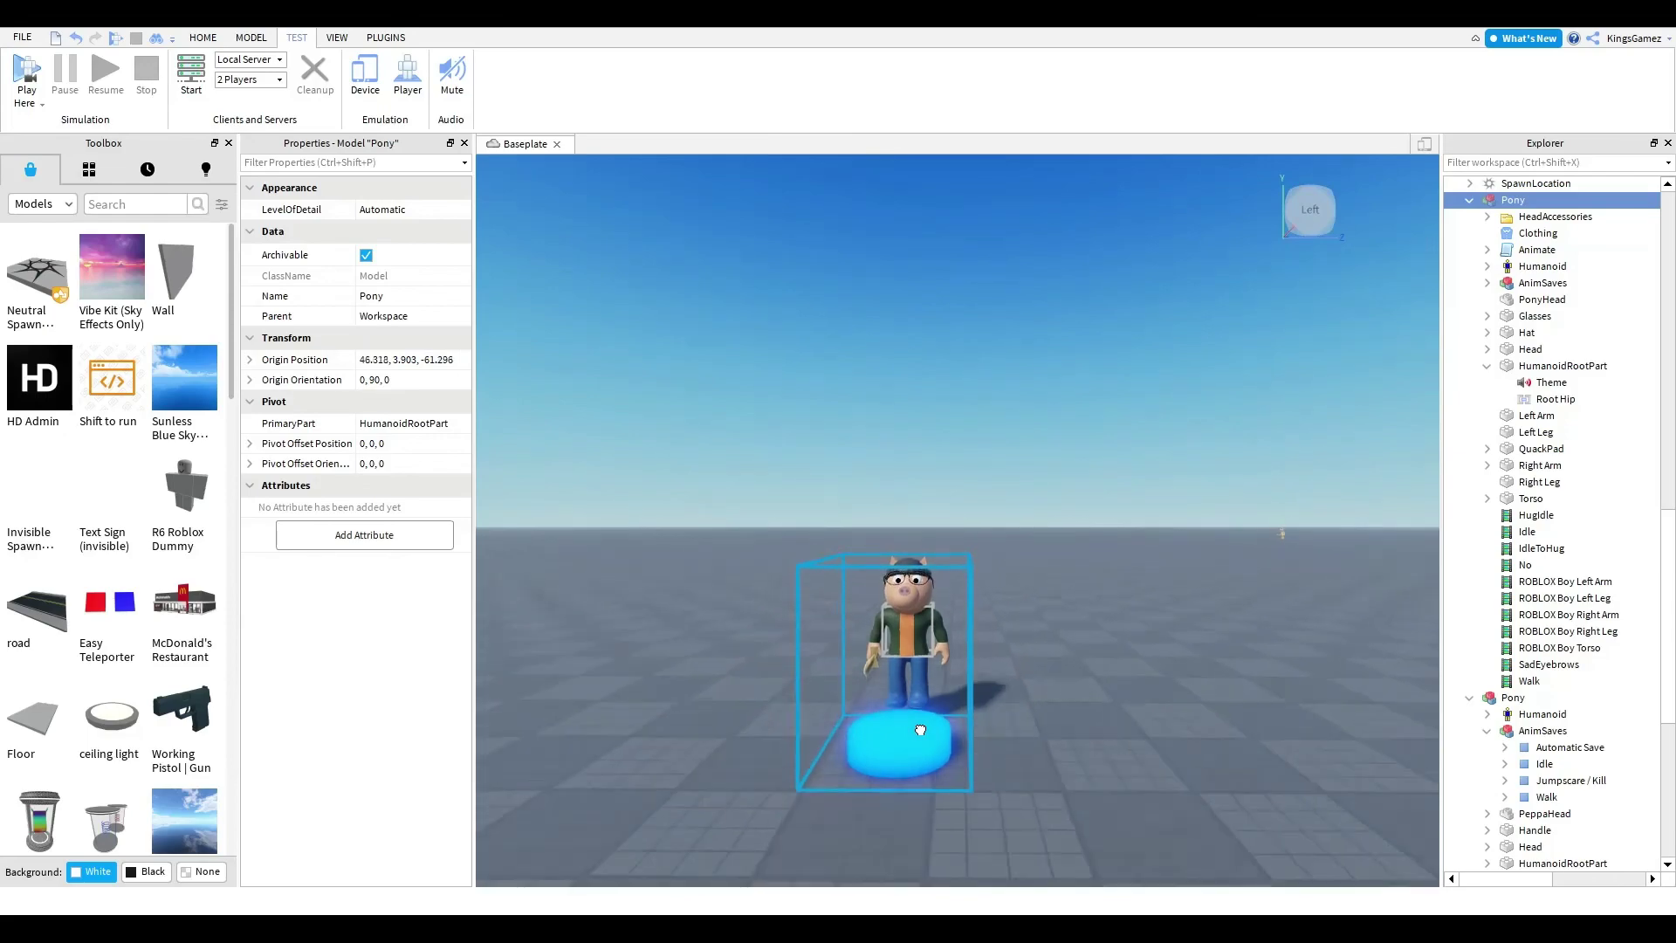
left_click(1133, 674)
scroll(1082, 678, "up", 5)
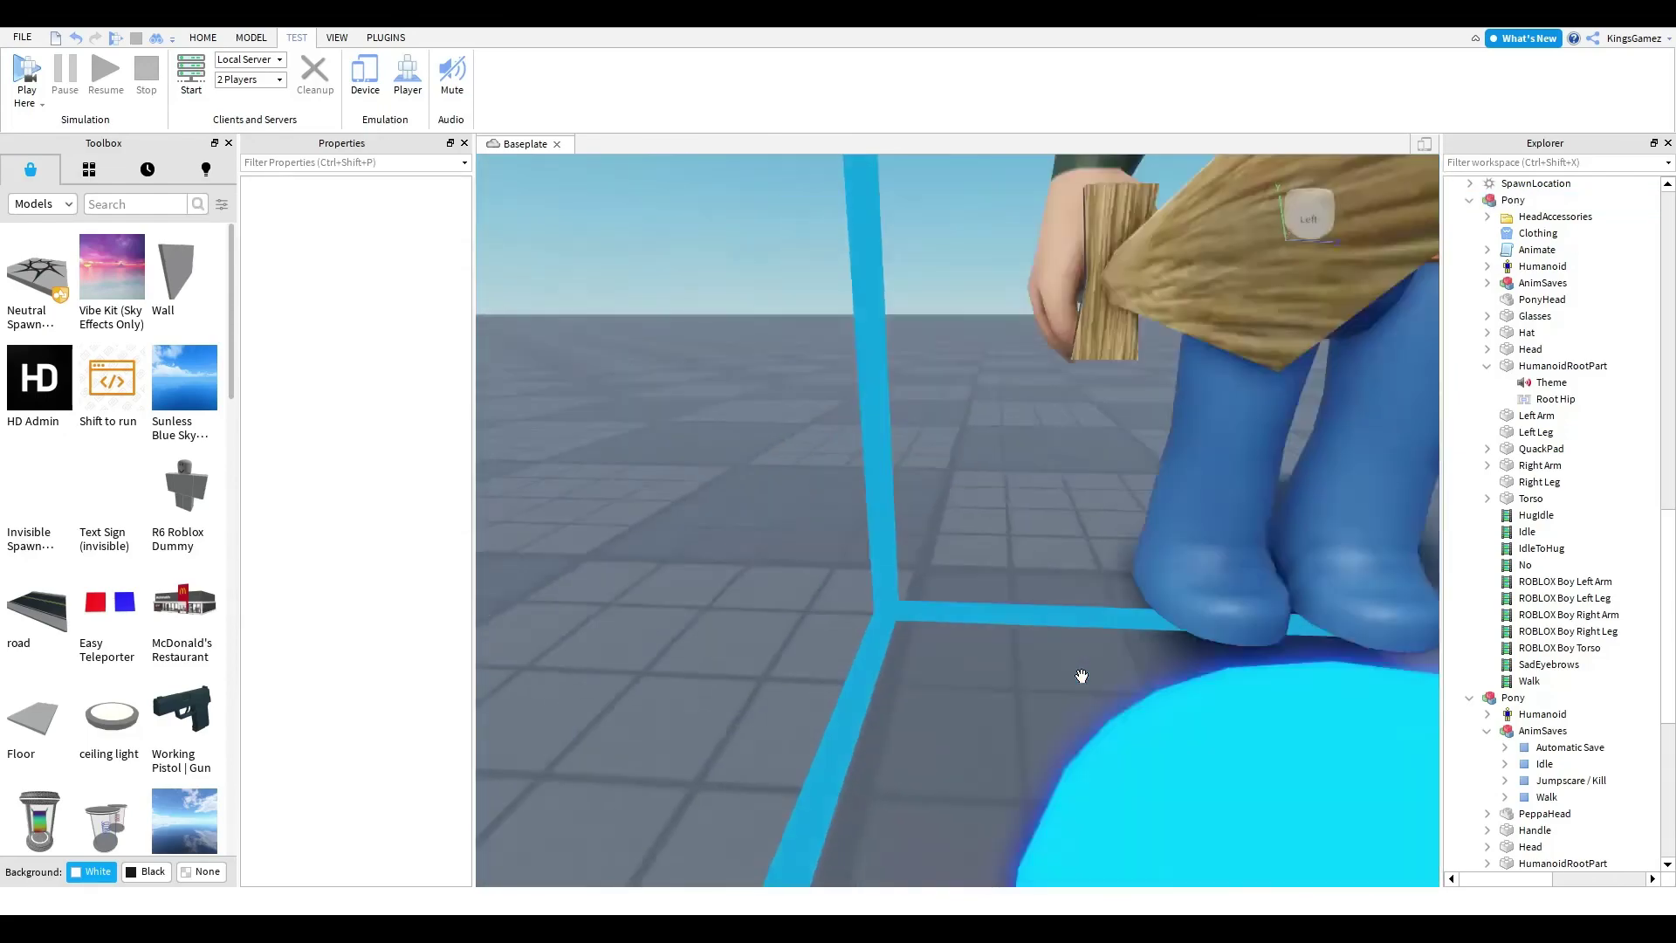
scroll(1081, 677, "down", 8)
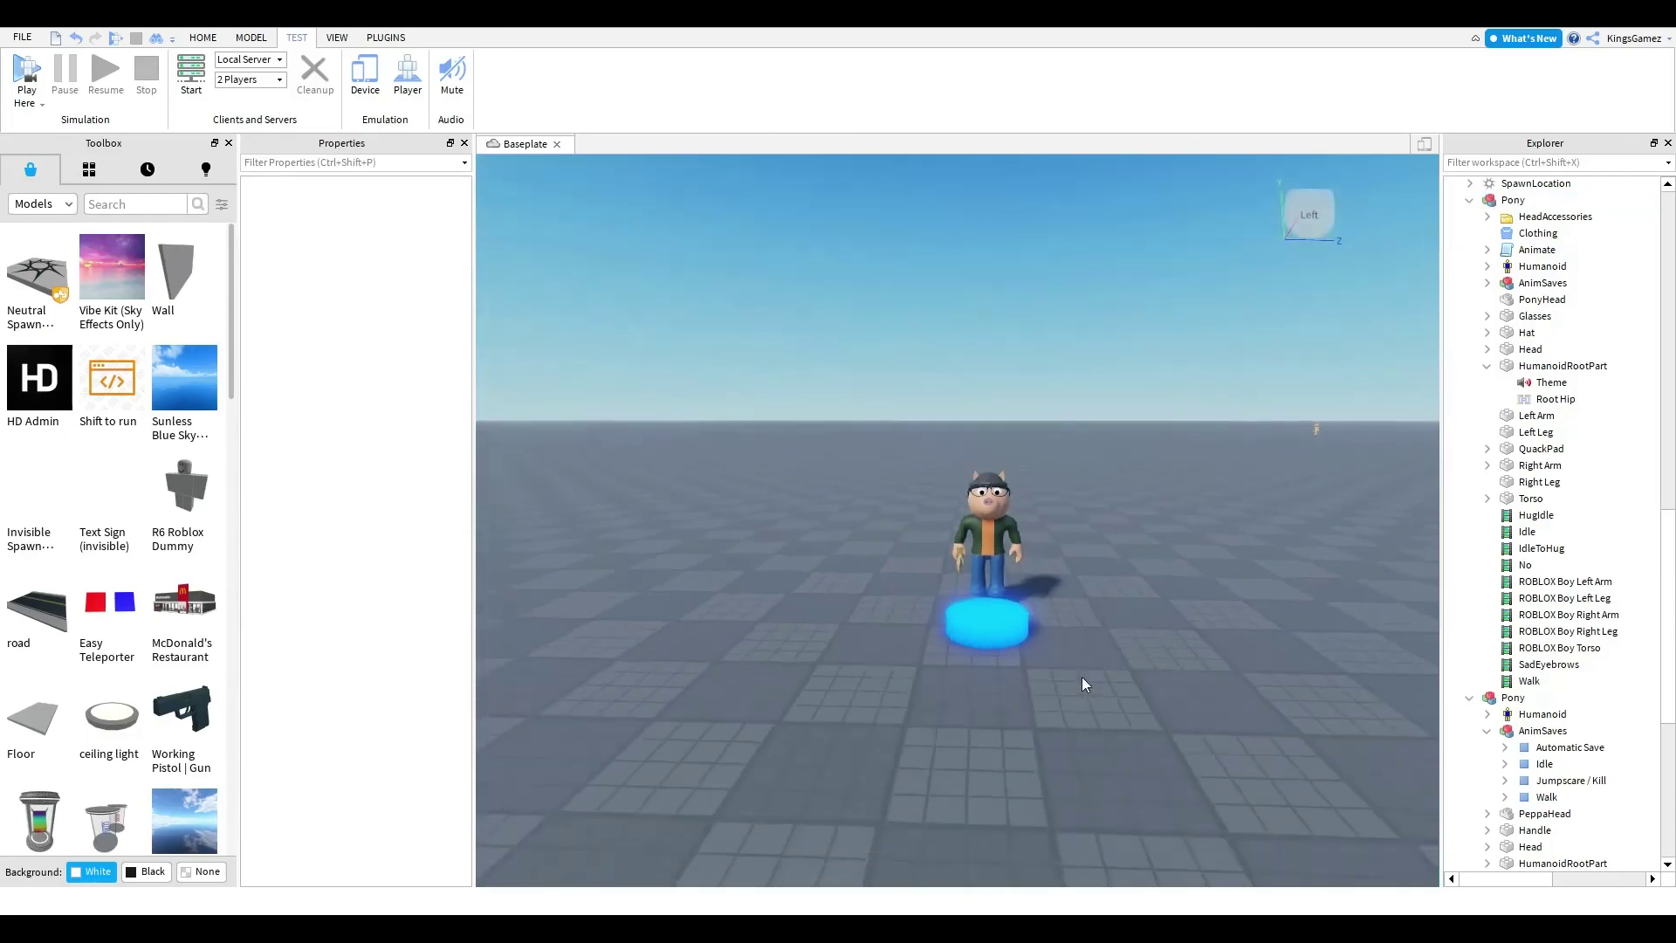
scroll(967, 480, "up", 5)
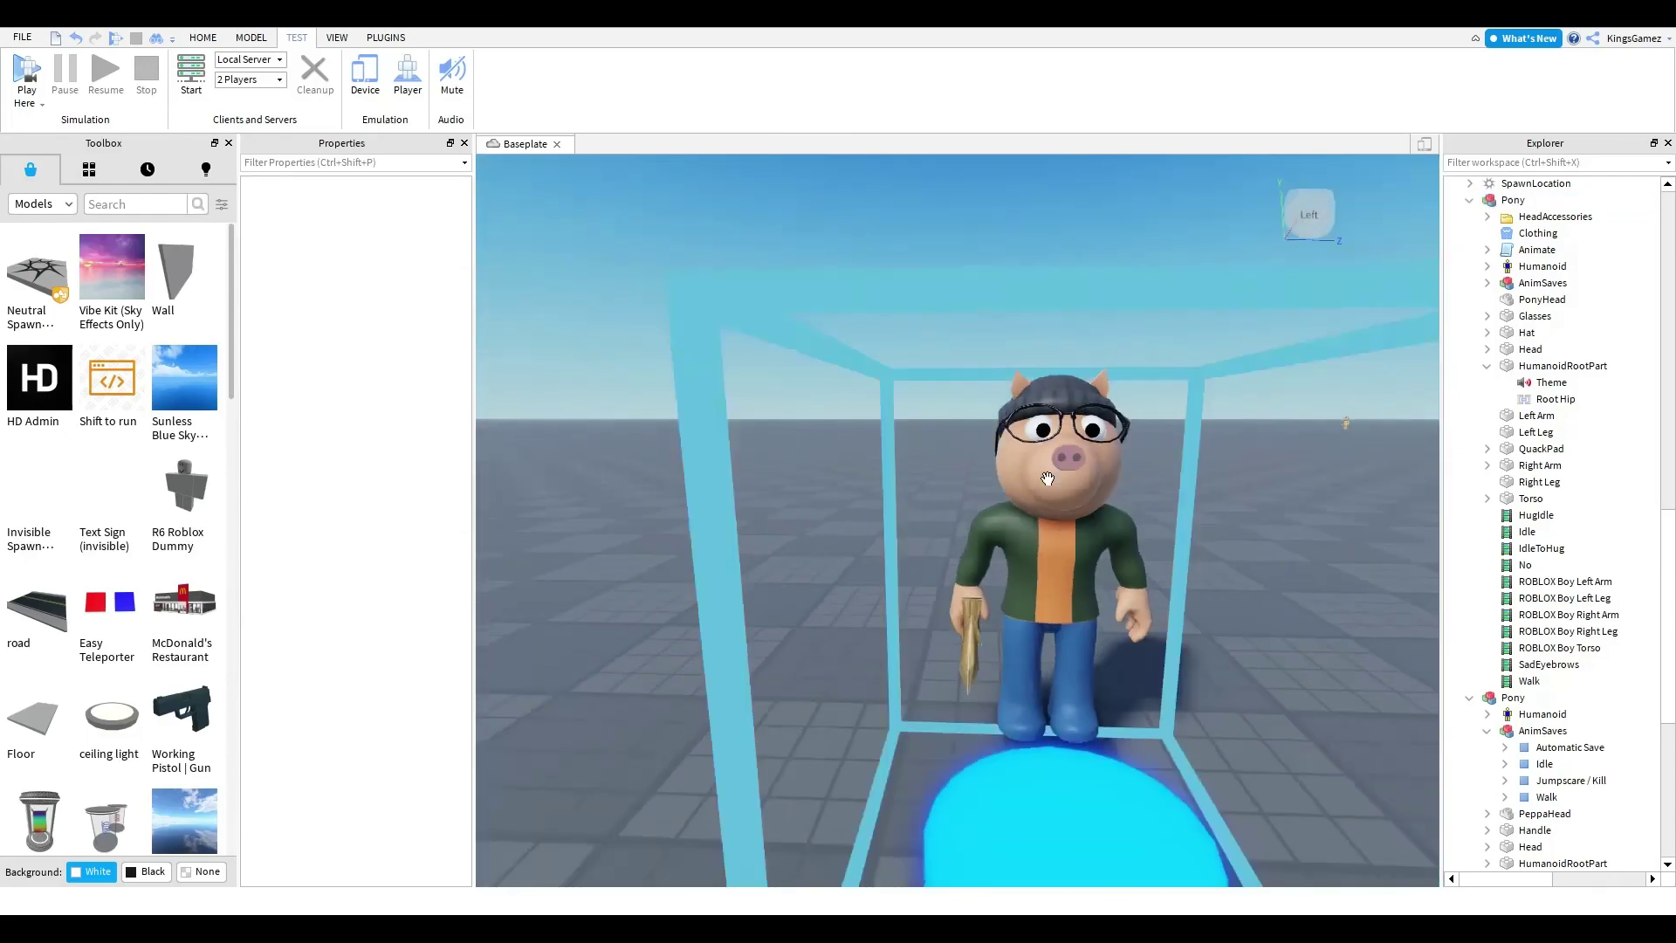
scroll(1047, 479, "down", 6)
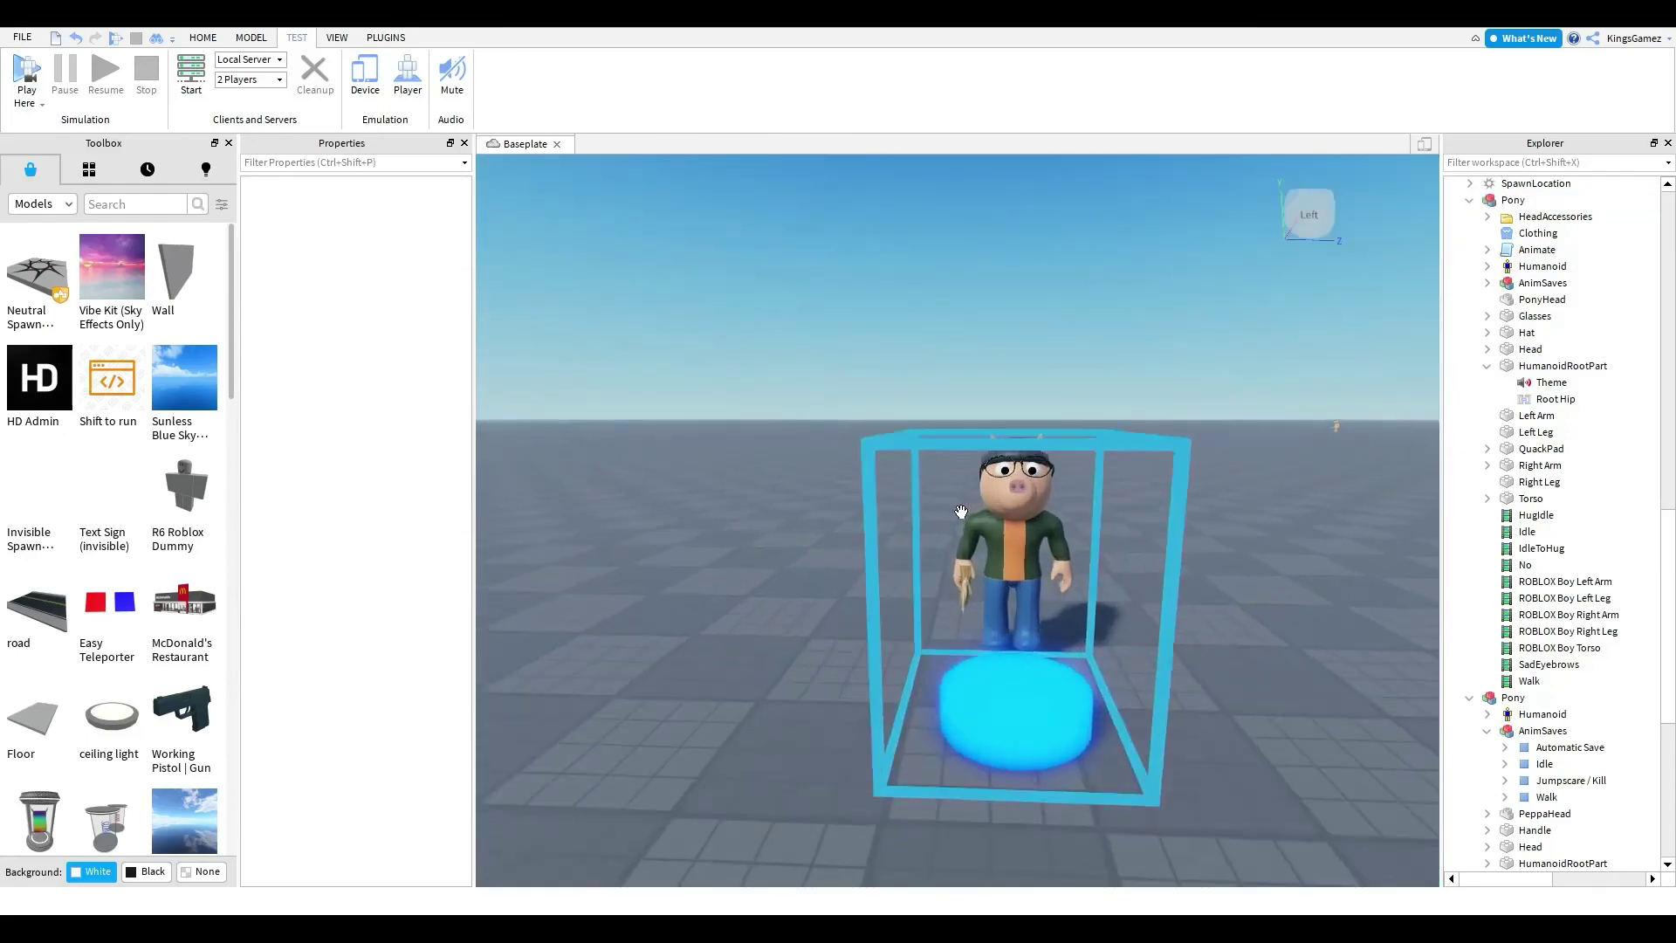
- Move the Pony morph across the baseplate, rotate it until it faces the camera, and deselect it
left_click_drag(980, 550, 812, 602)
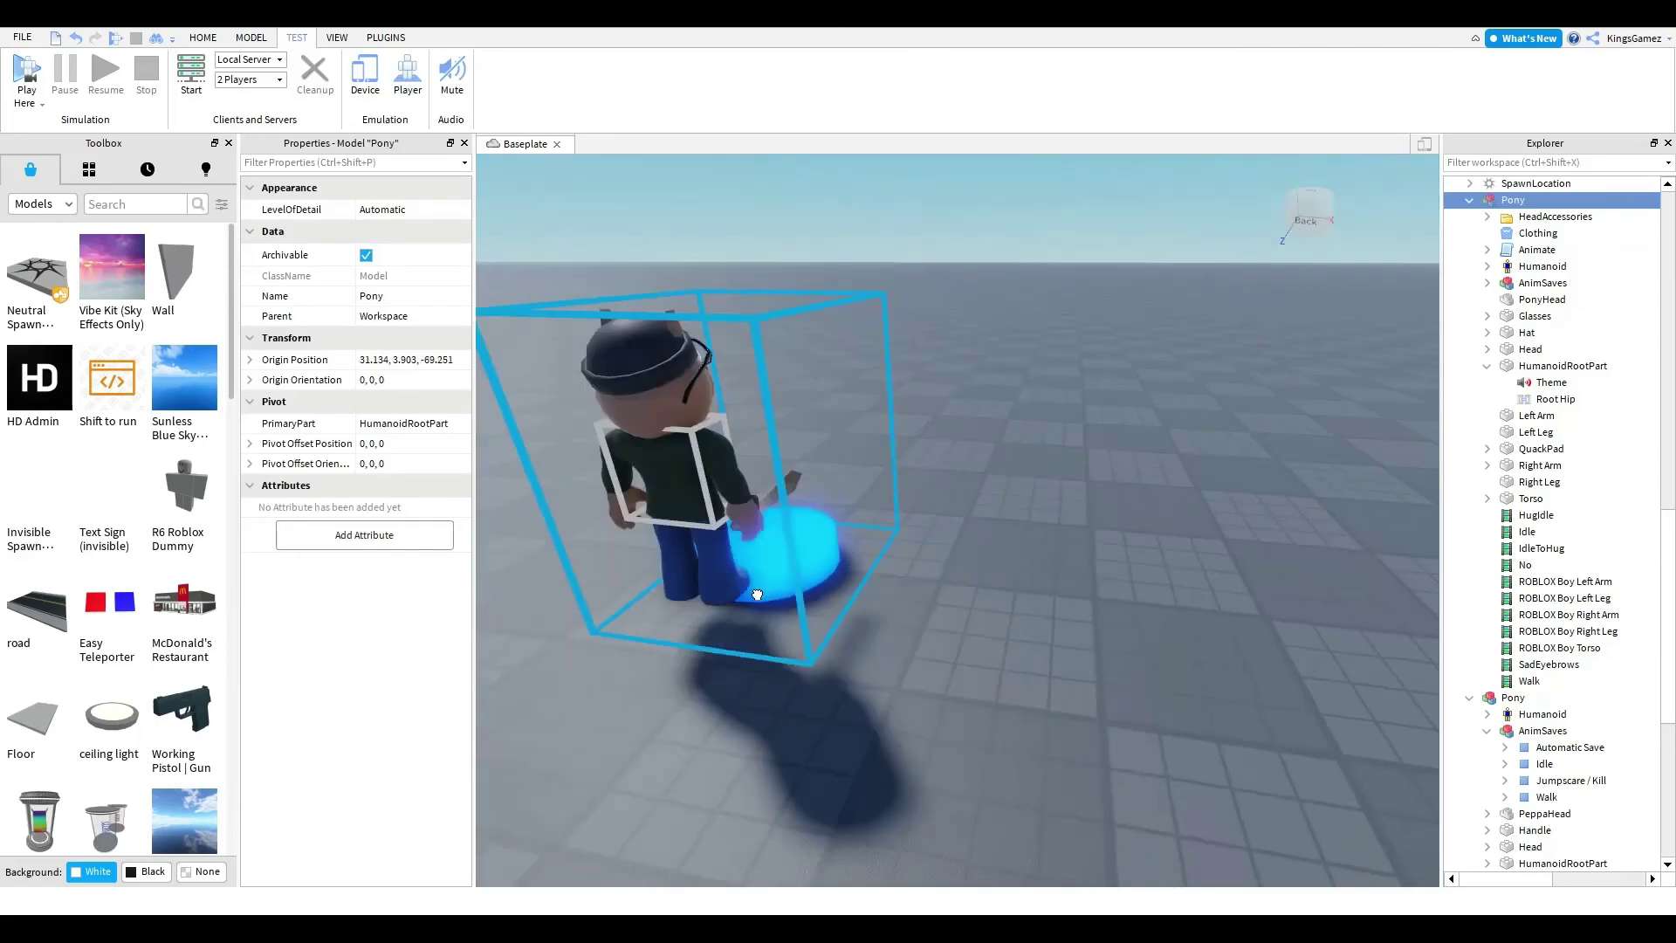
scroll(756, 593, "down", 5)
scroll(751, 593, "up", 4)
left_click(872, 846)
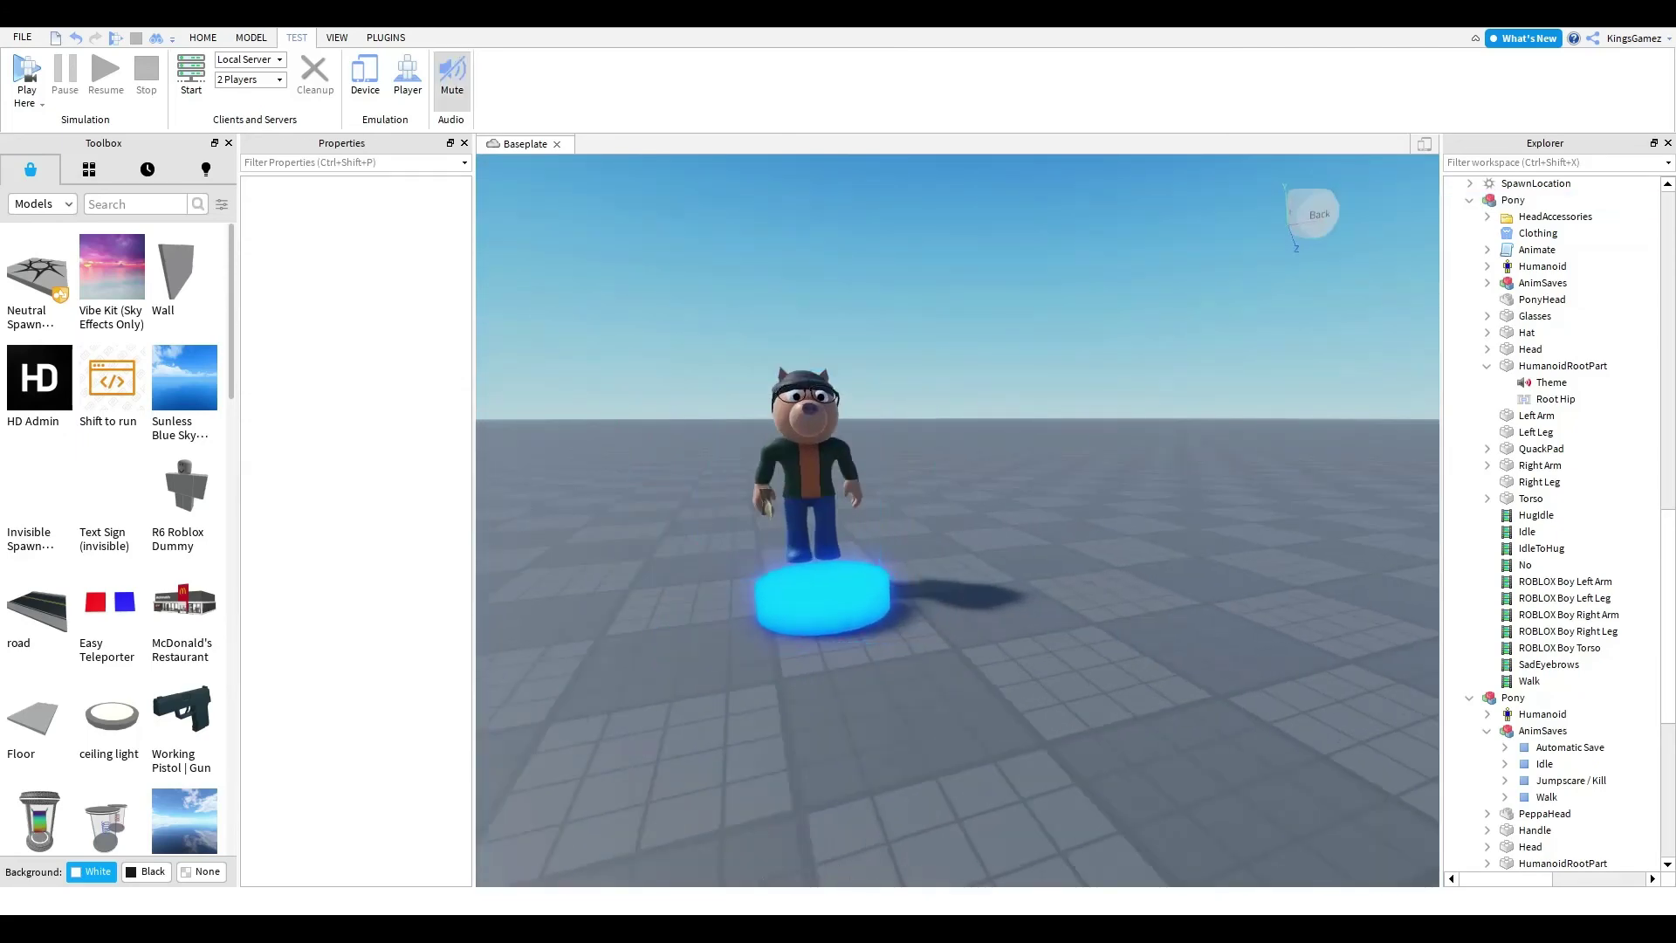